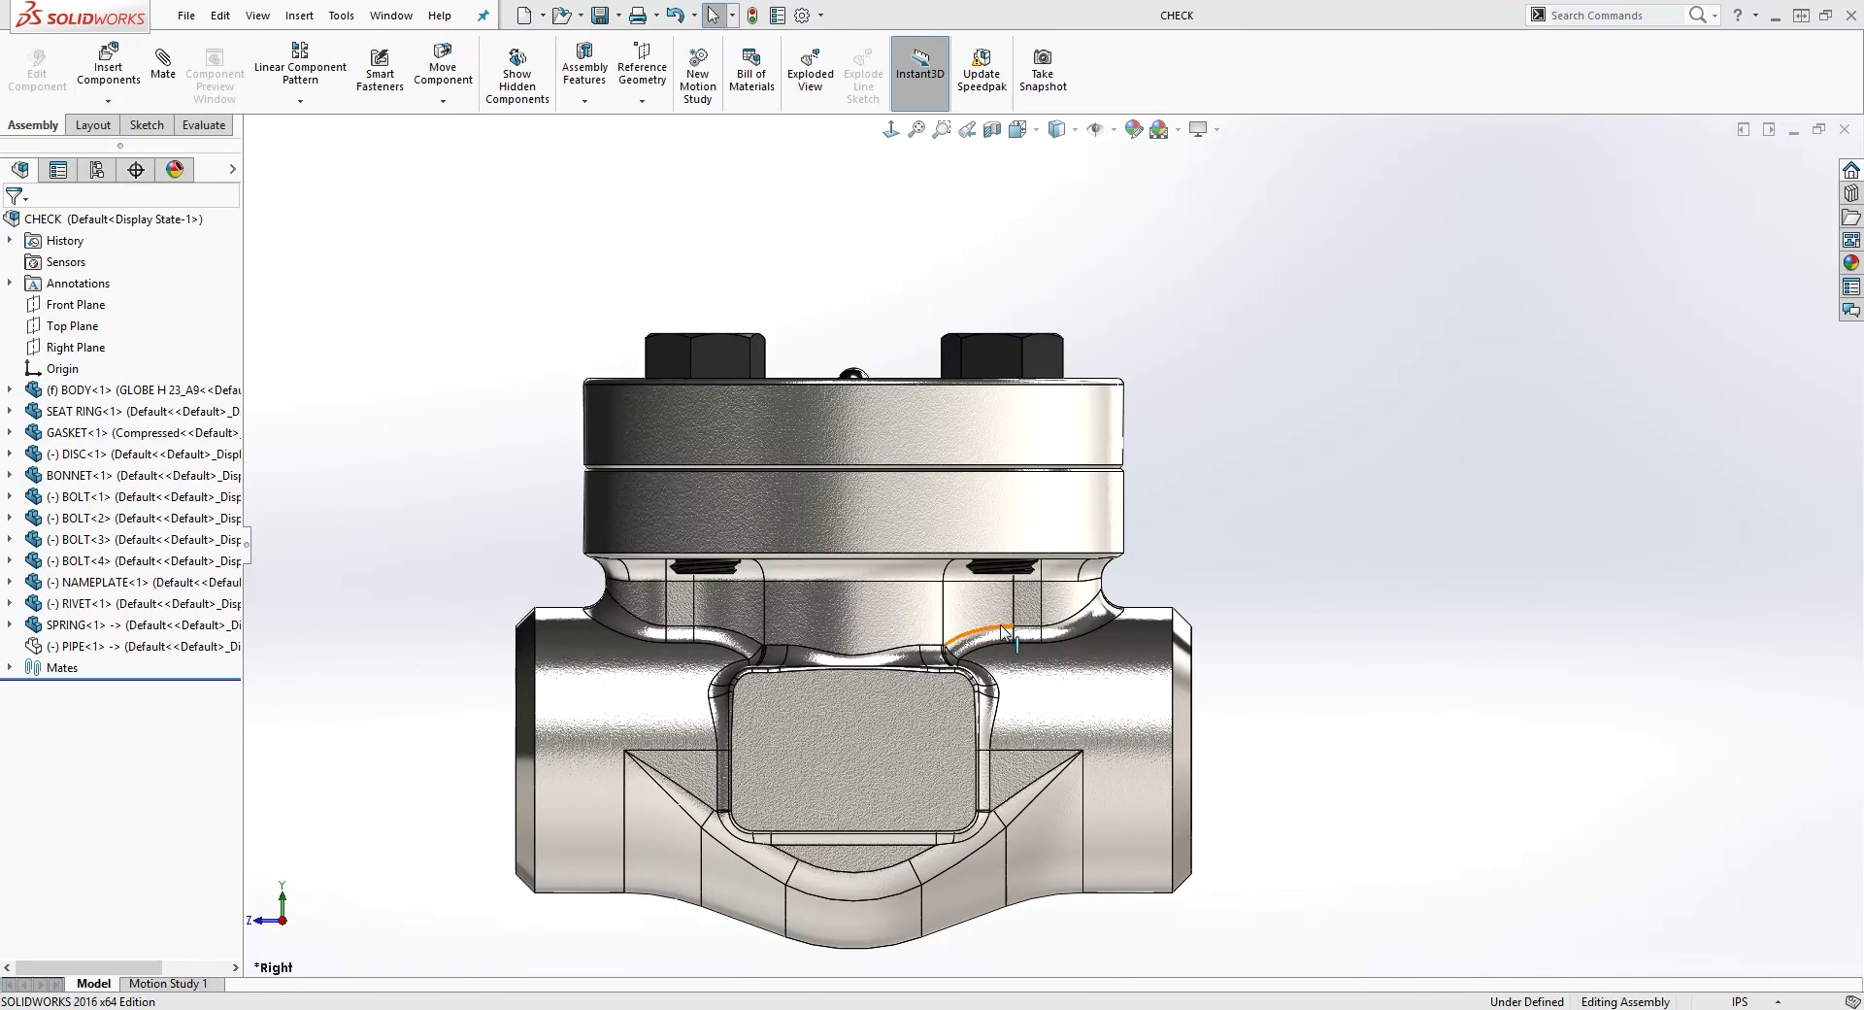
Create a new part document for the plate
key("ctrl+7")
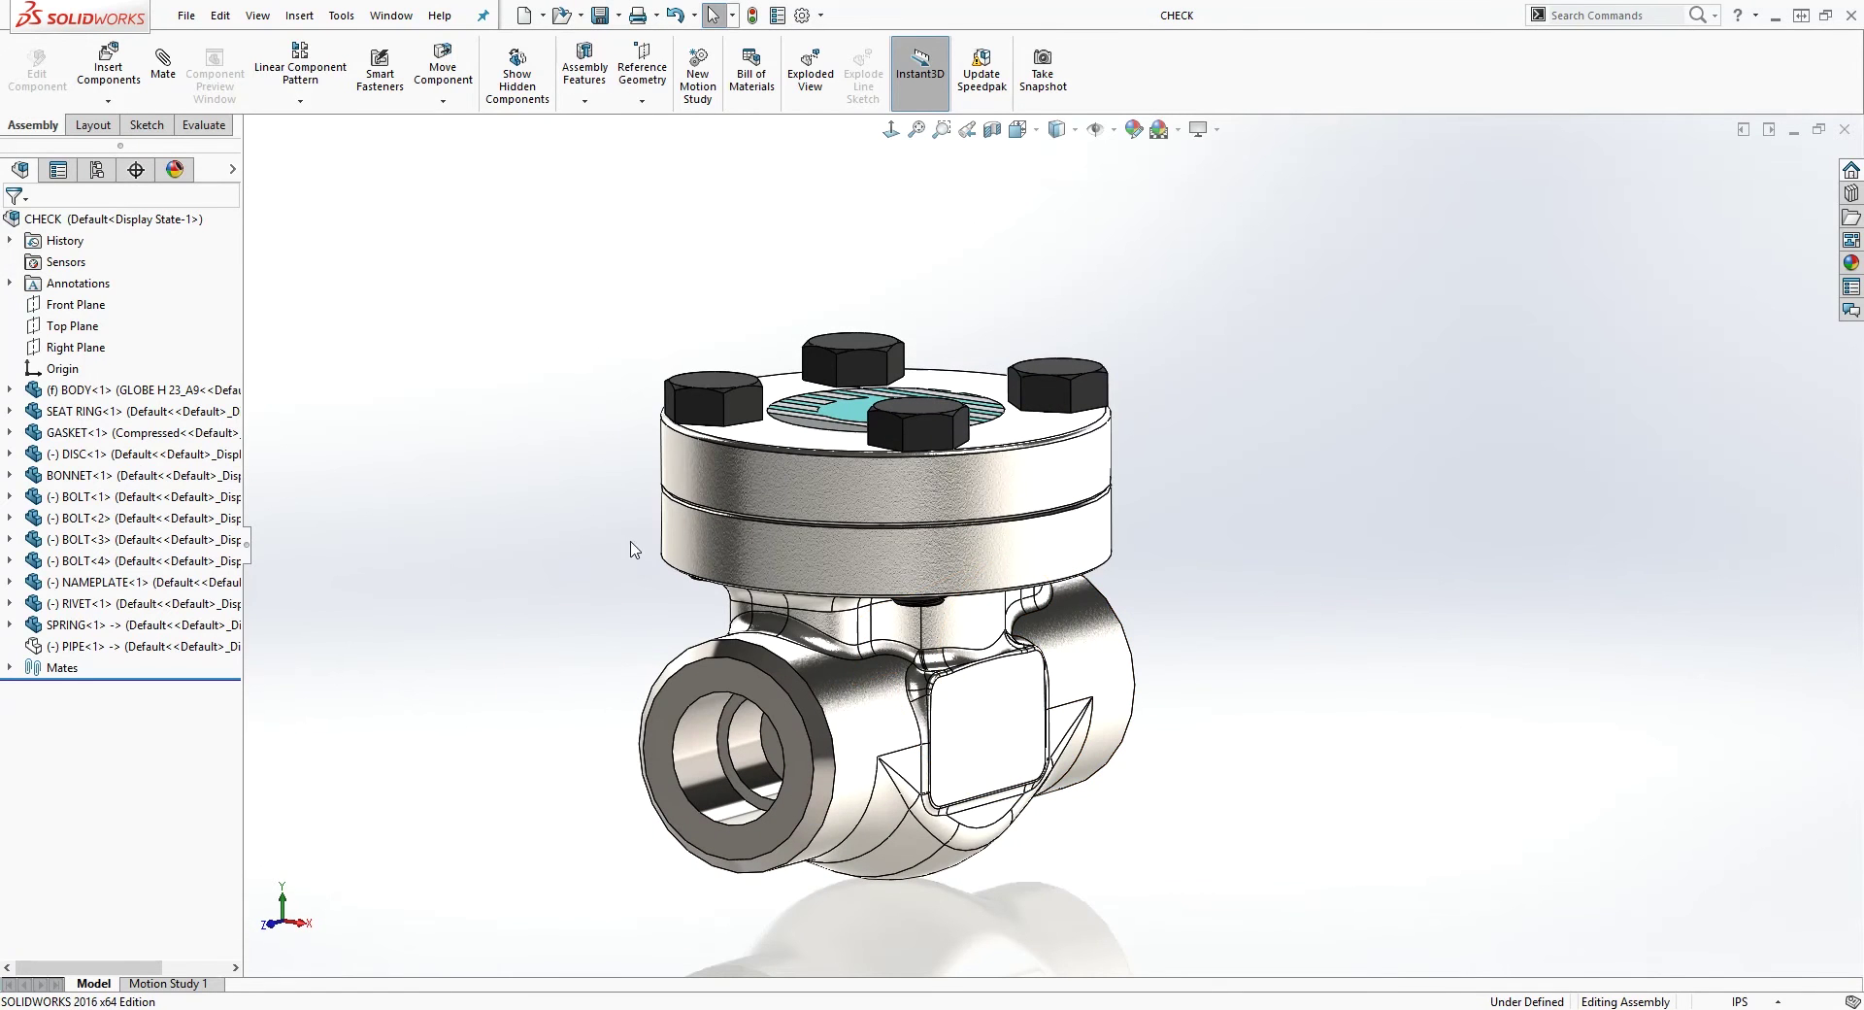
left_click(522, 17)
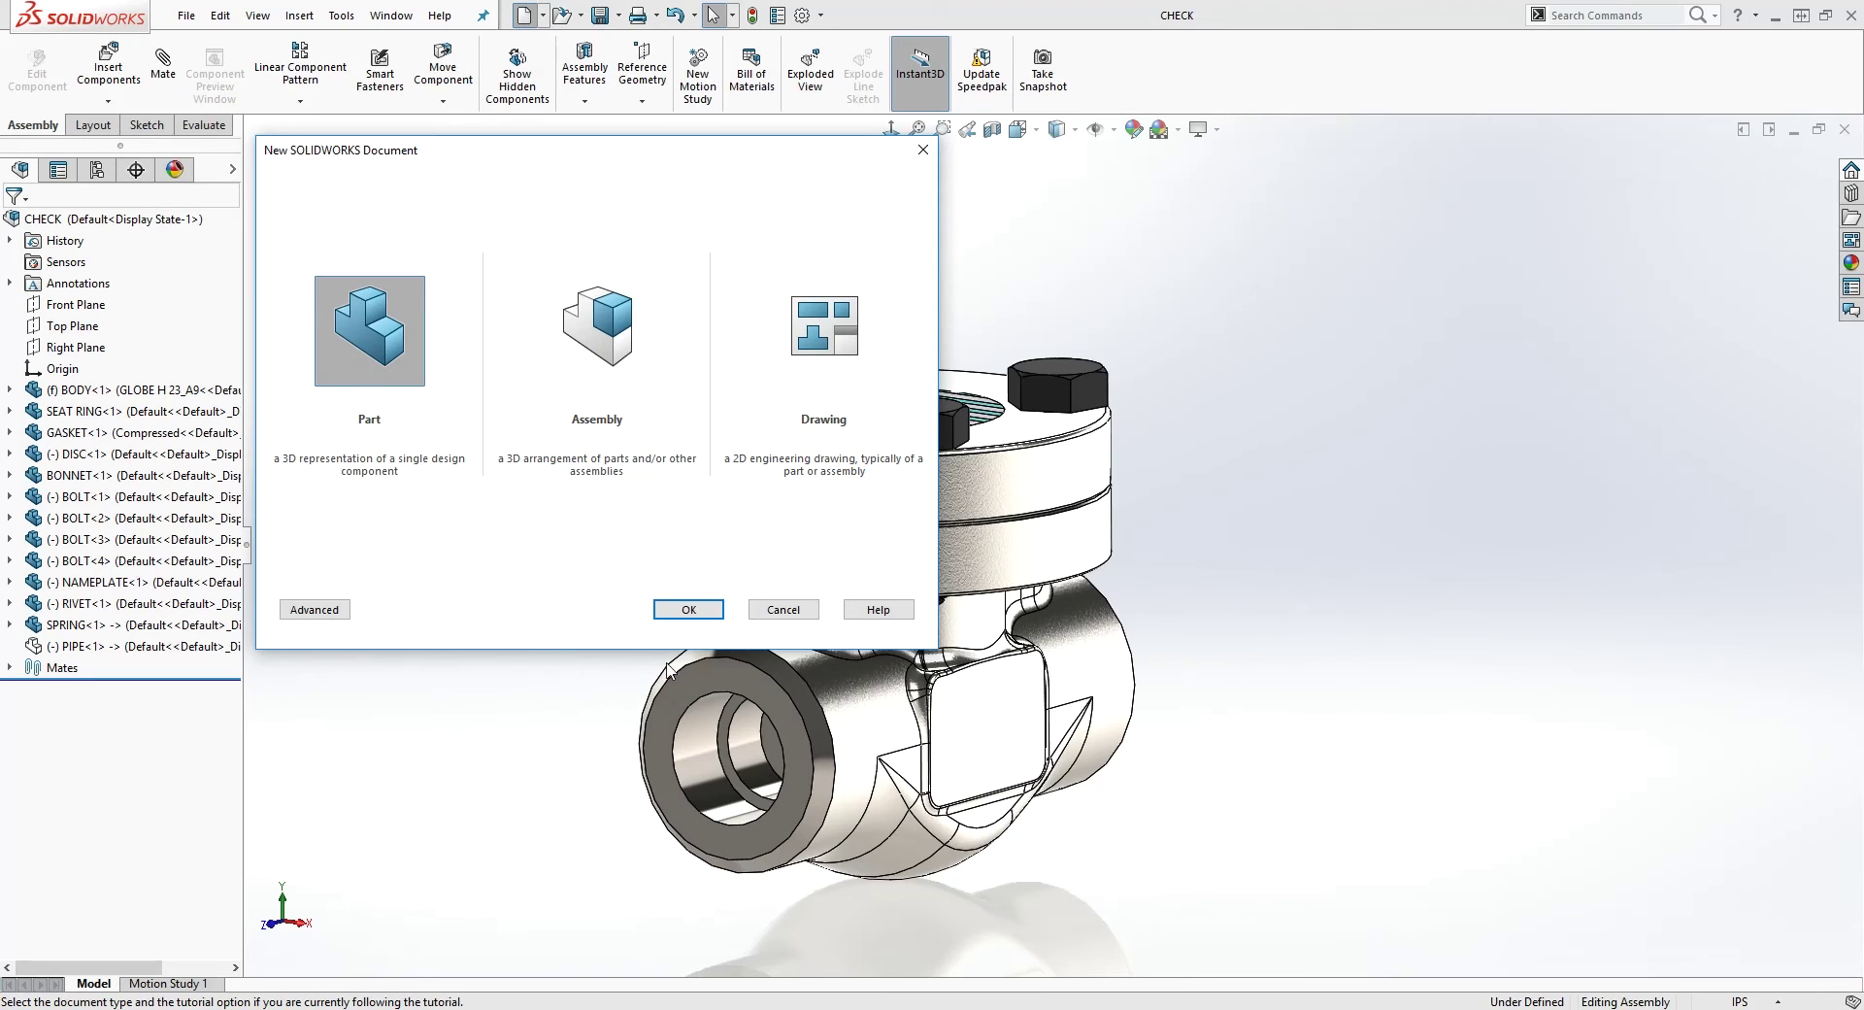
left_click(693, 621)
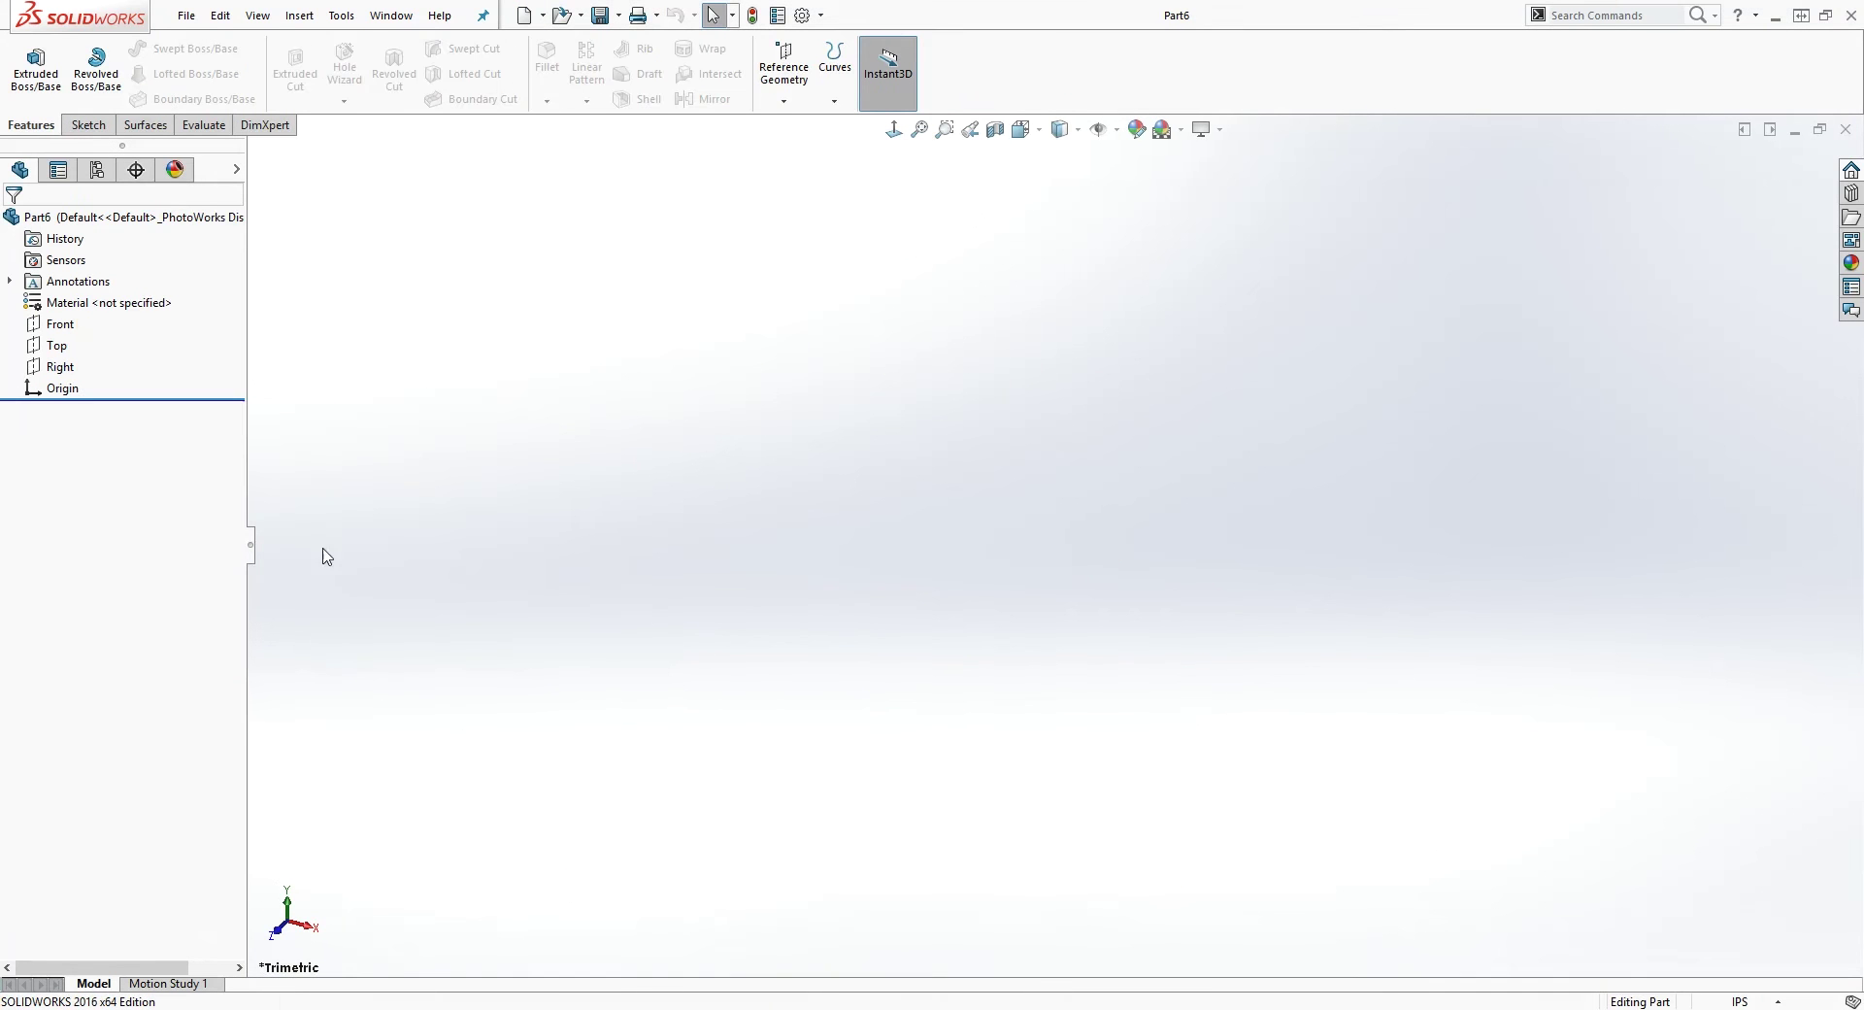
Sketch a center rectangle about 4.07 in wide and 6.87 in high on the Right plane, centred on the origin
left_click(64, 368)
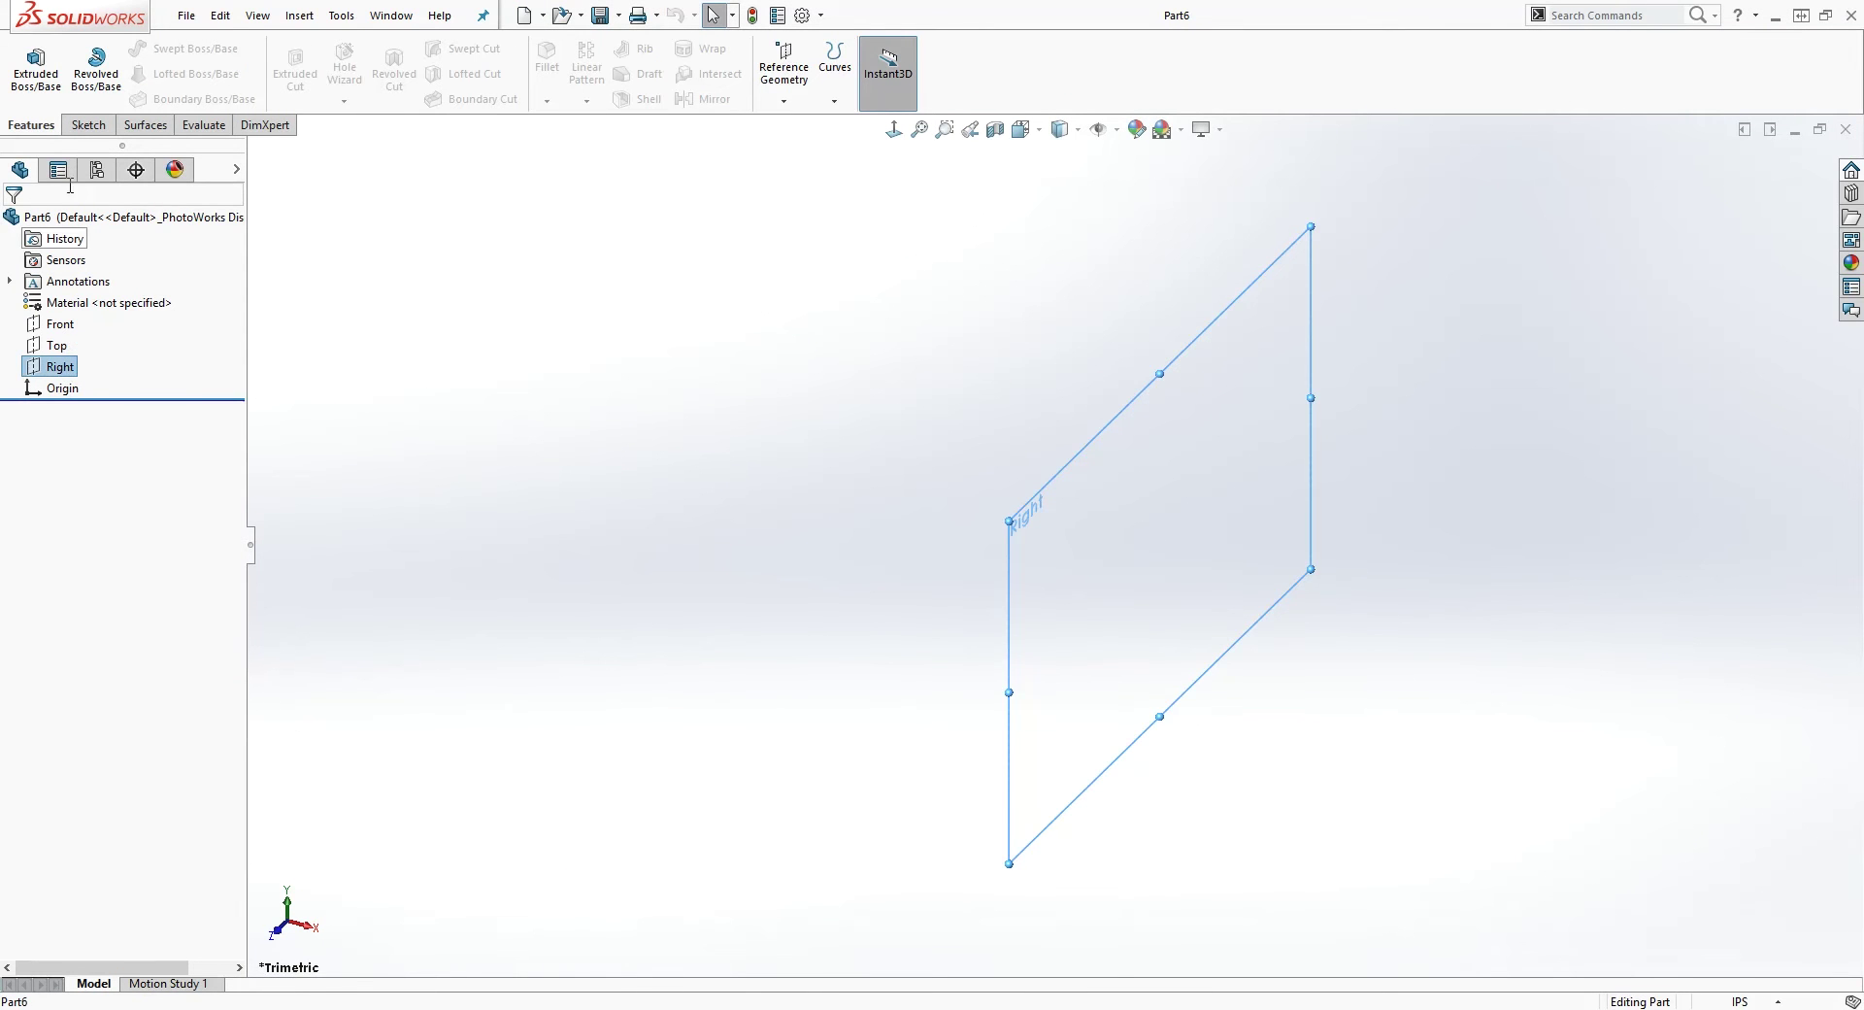
left_click(89, 124)
left_click(27, 58)
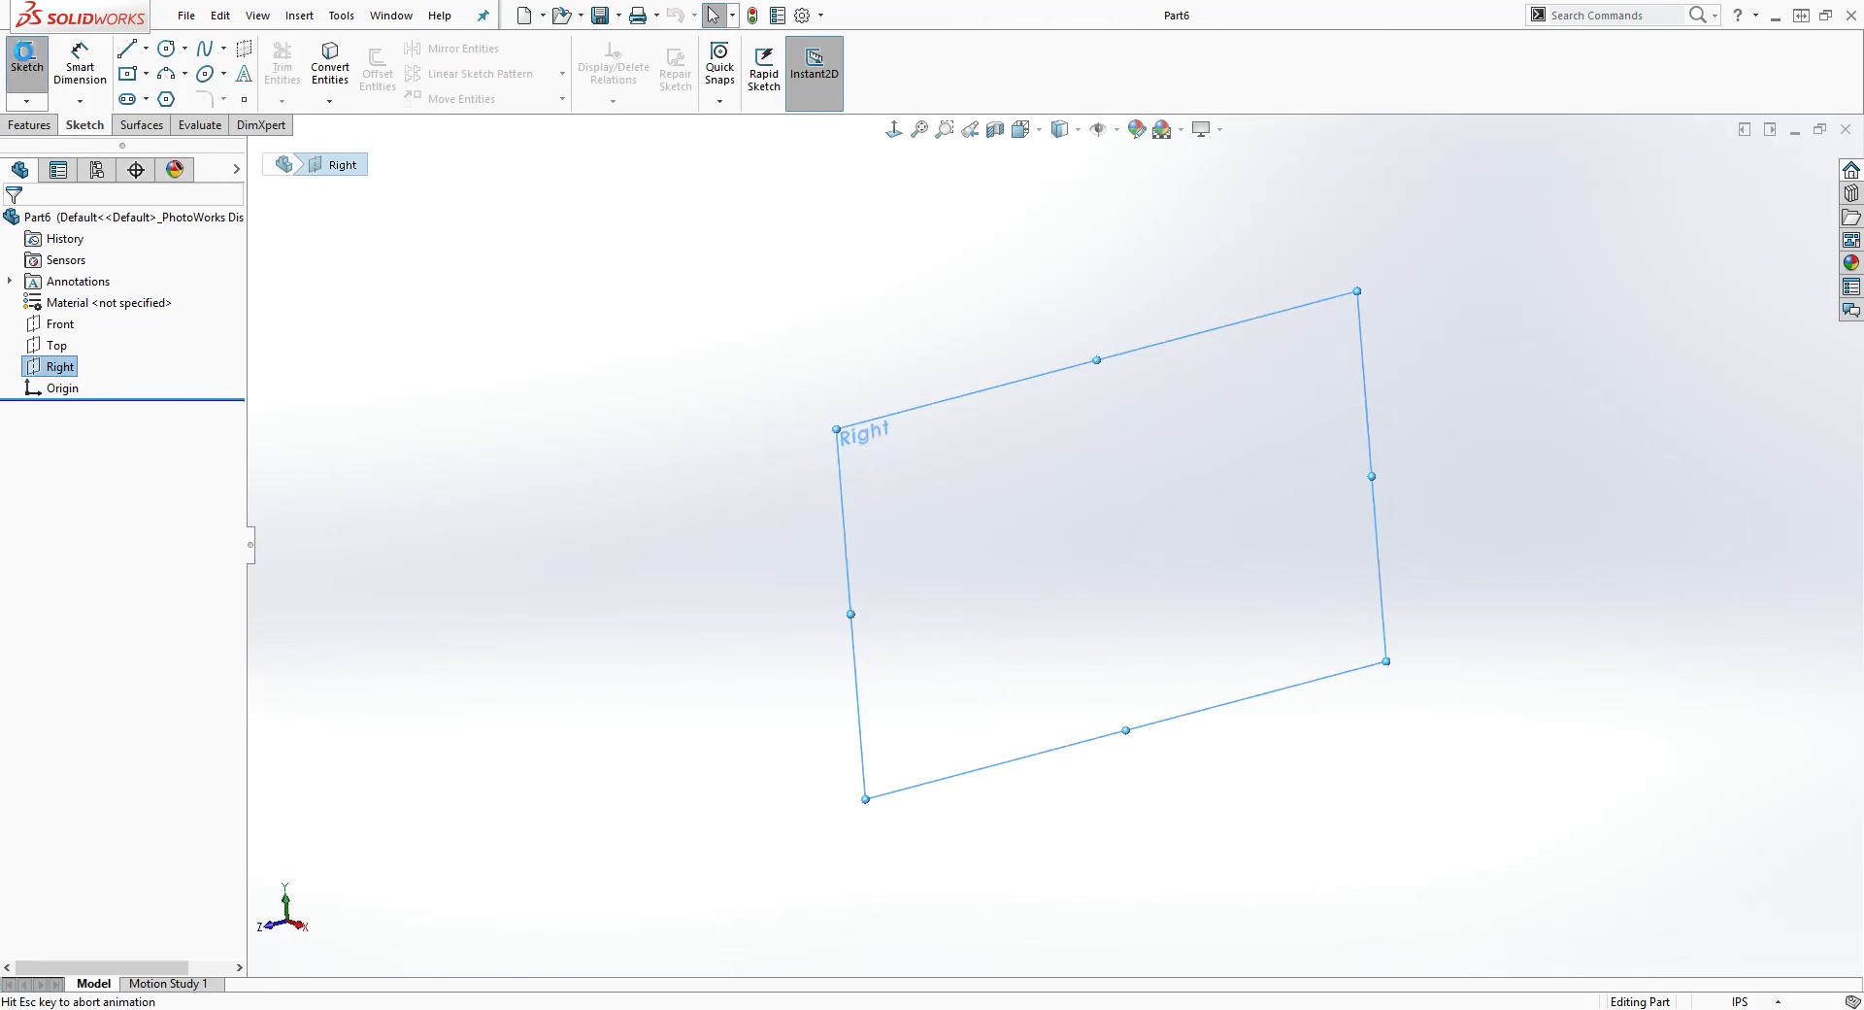
left_click(146, 76)
left_click(133, 124)
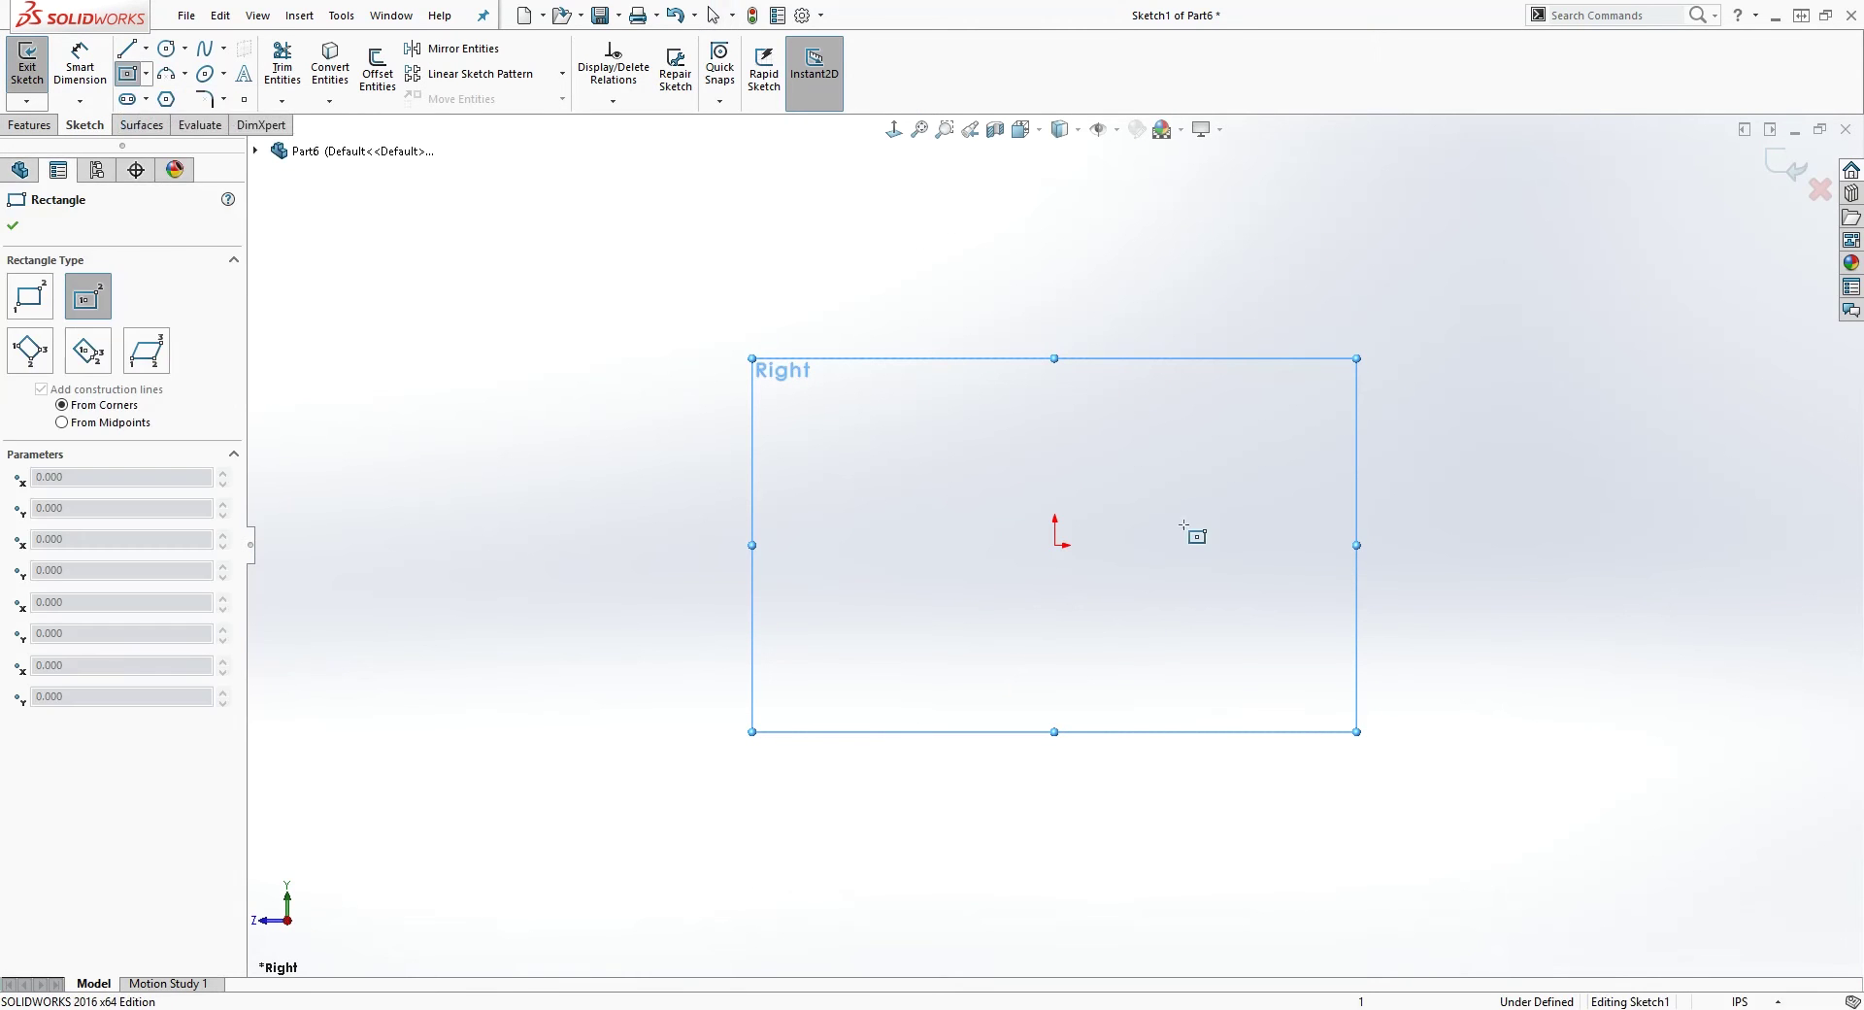
left_click(1054, 544)
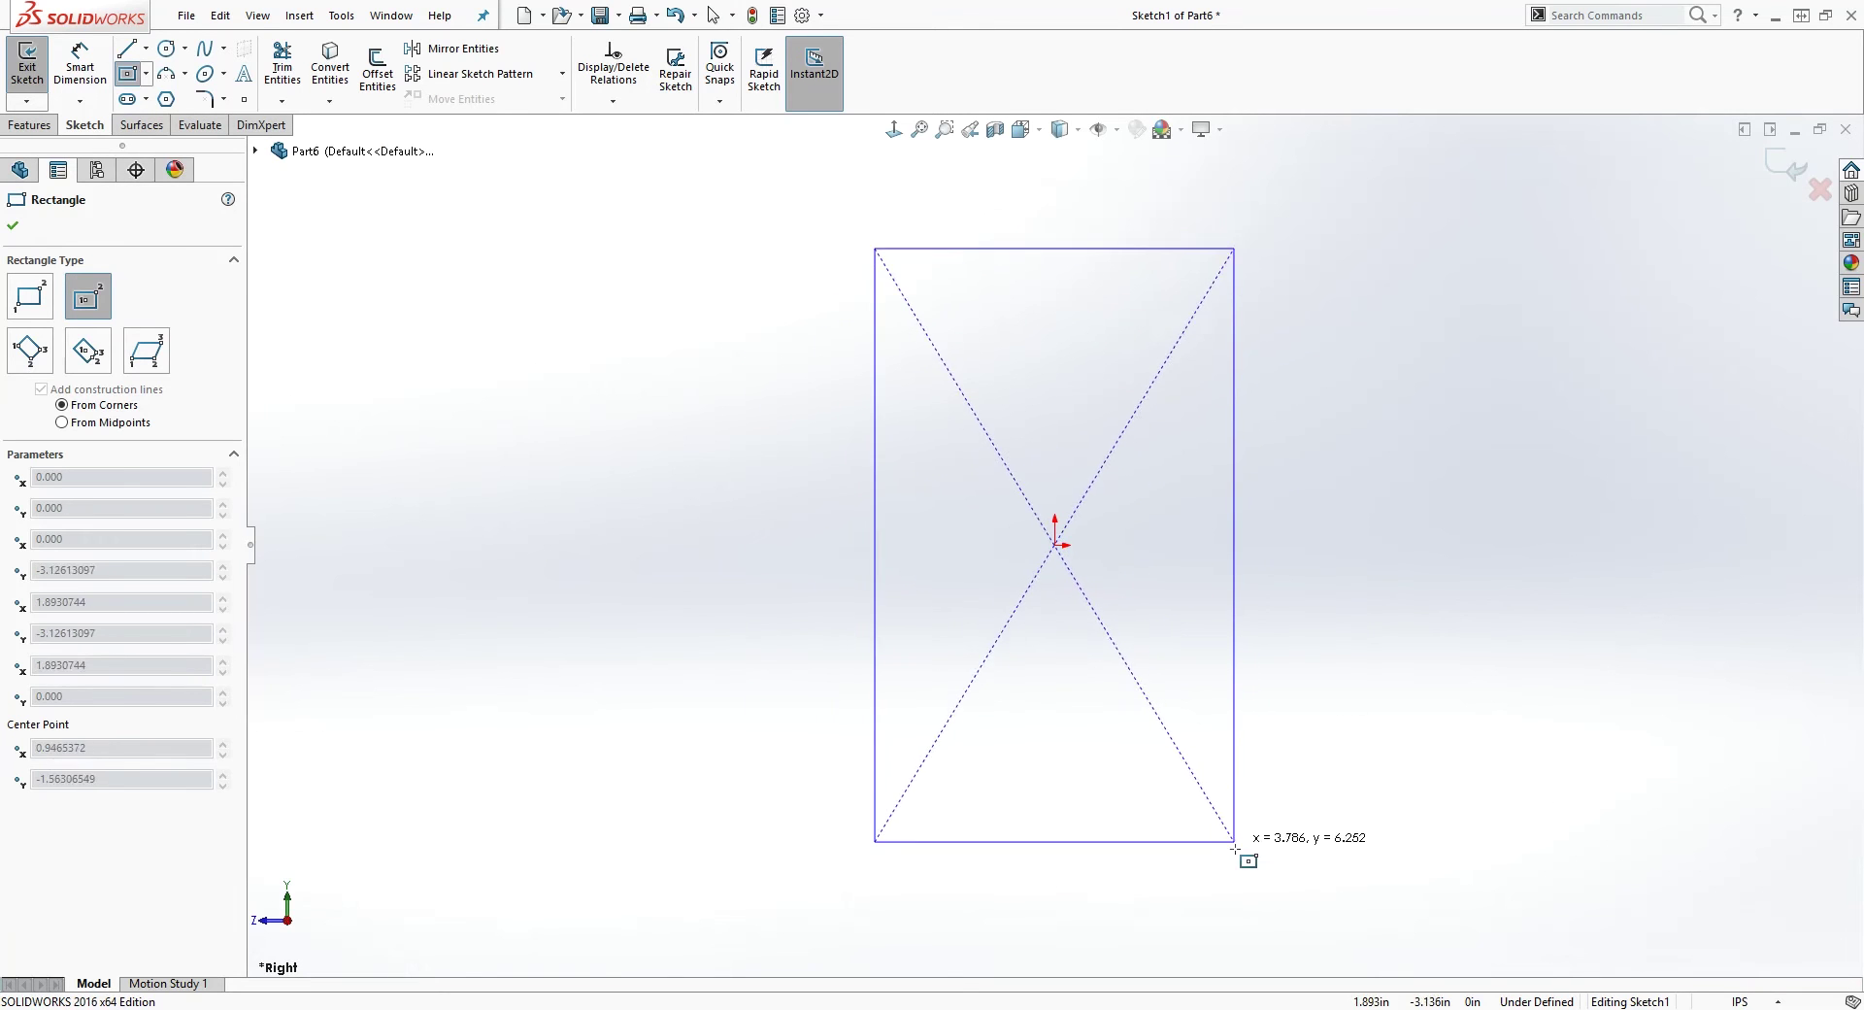
left_click(1247, 870)
key("Escape")
Dimension the rectangle's width, accepting its drawn size
left_click(80, 66)
scroll(1126, 273, "down", 1)
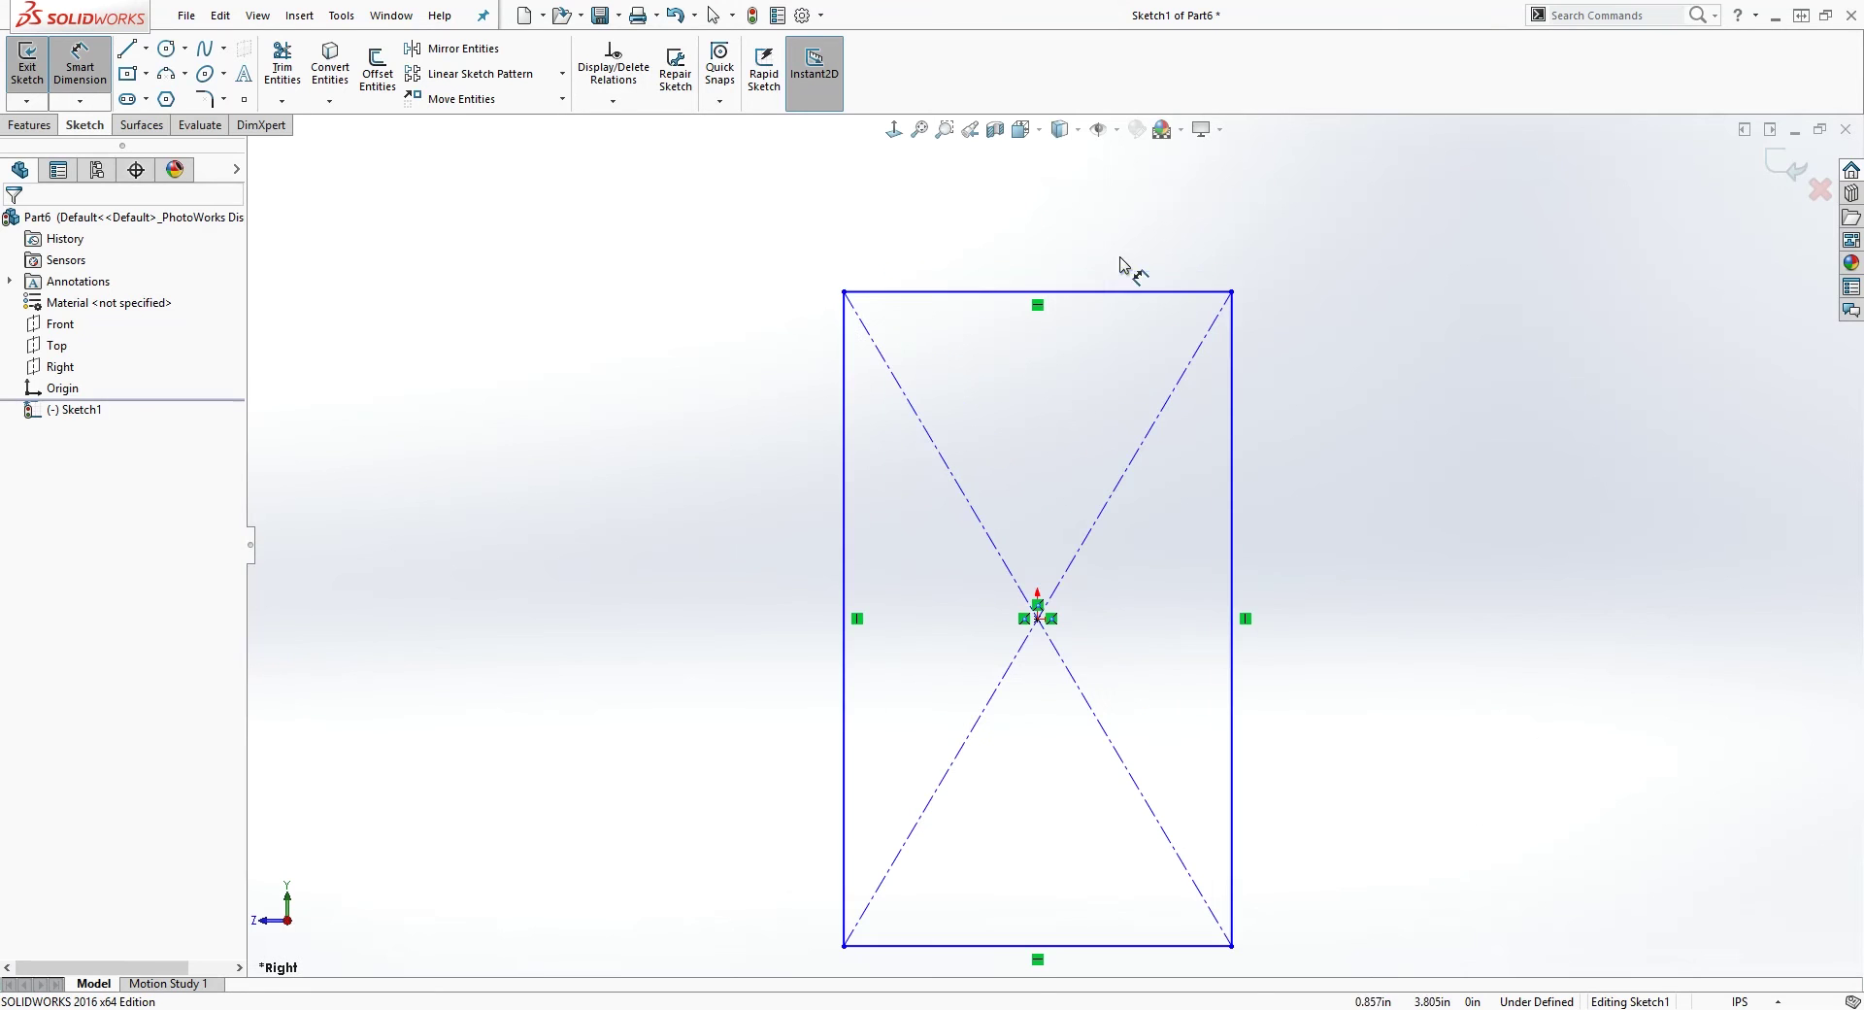
left_click(1095, 291)
left_click(1066, 195)
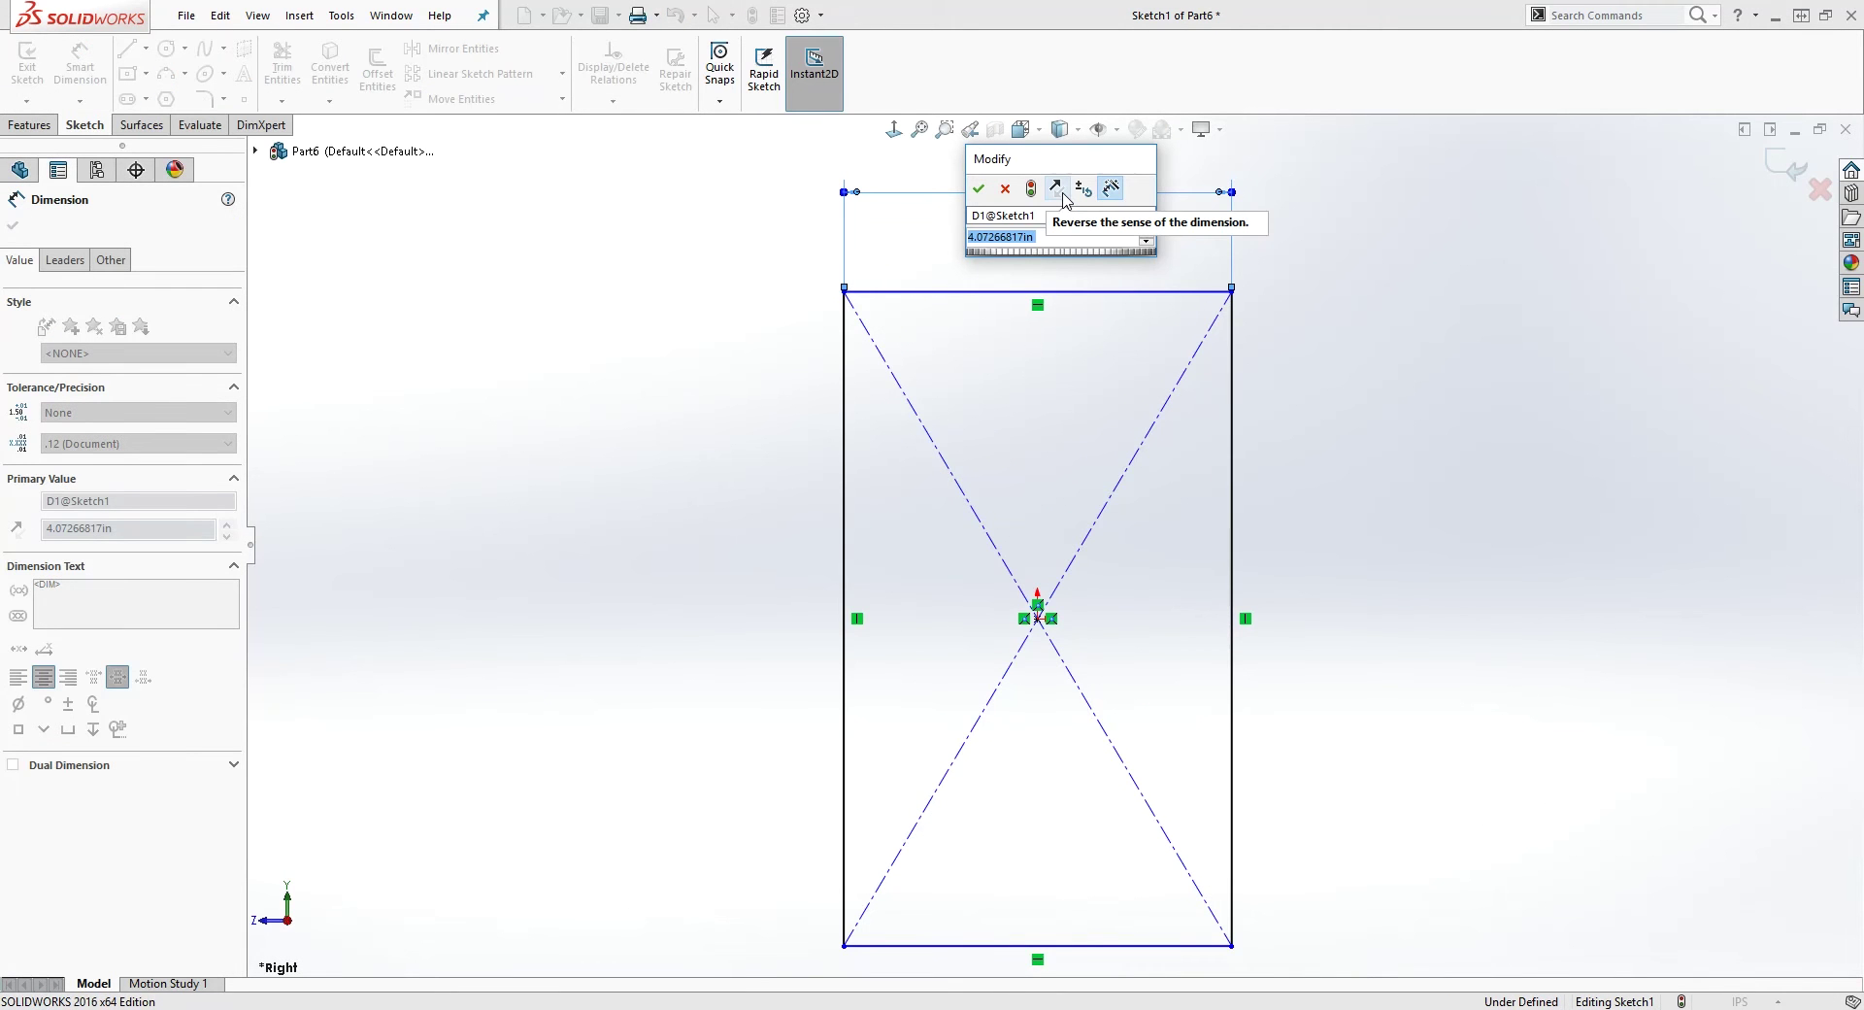
key("Return")
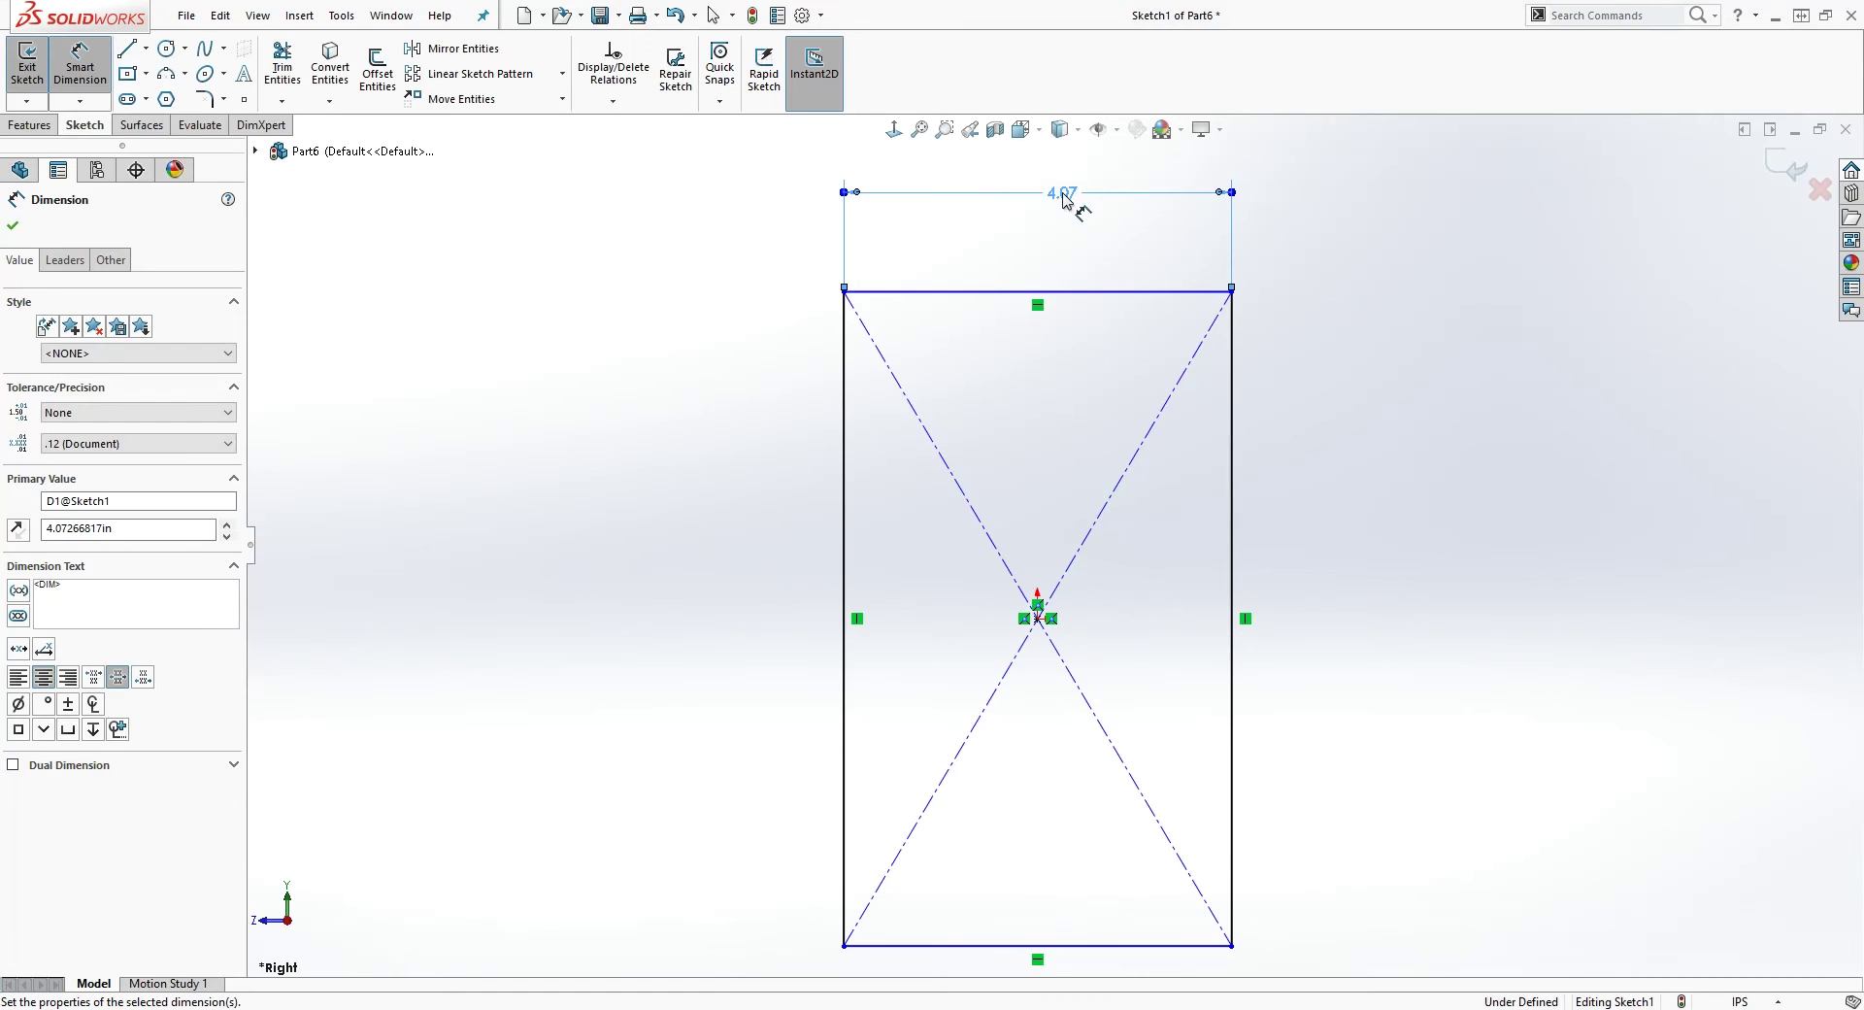
Dimension the rectangle's height as 5.5 in
key("z")
left_click(1158, 499)
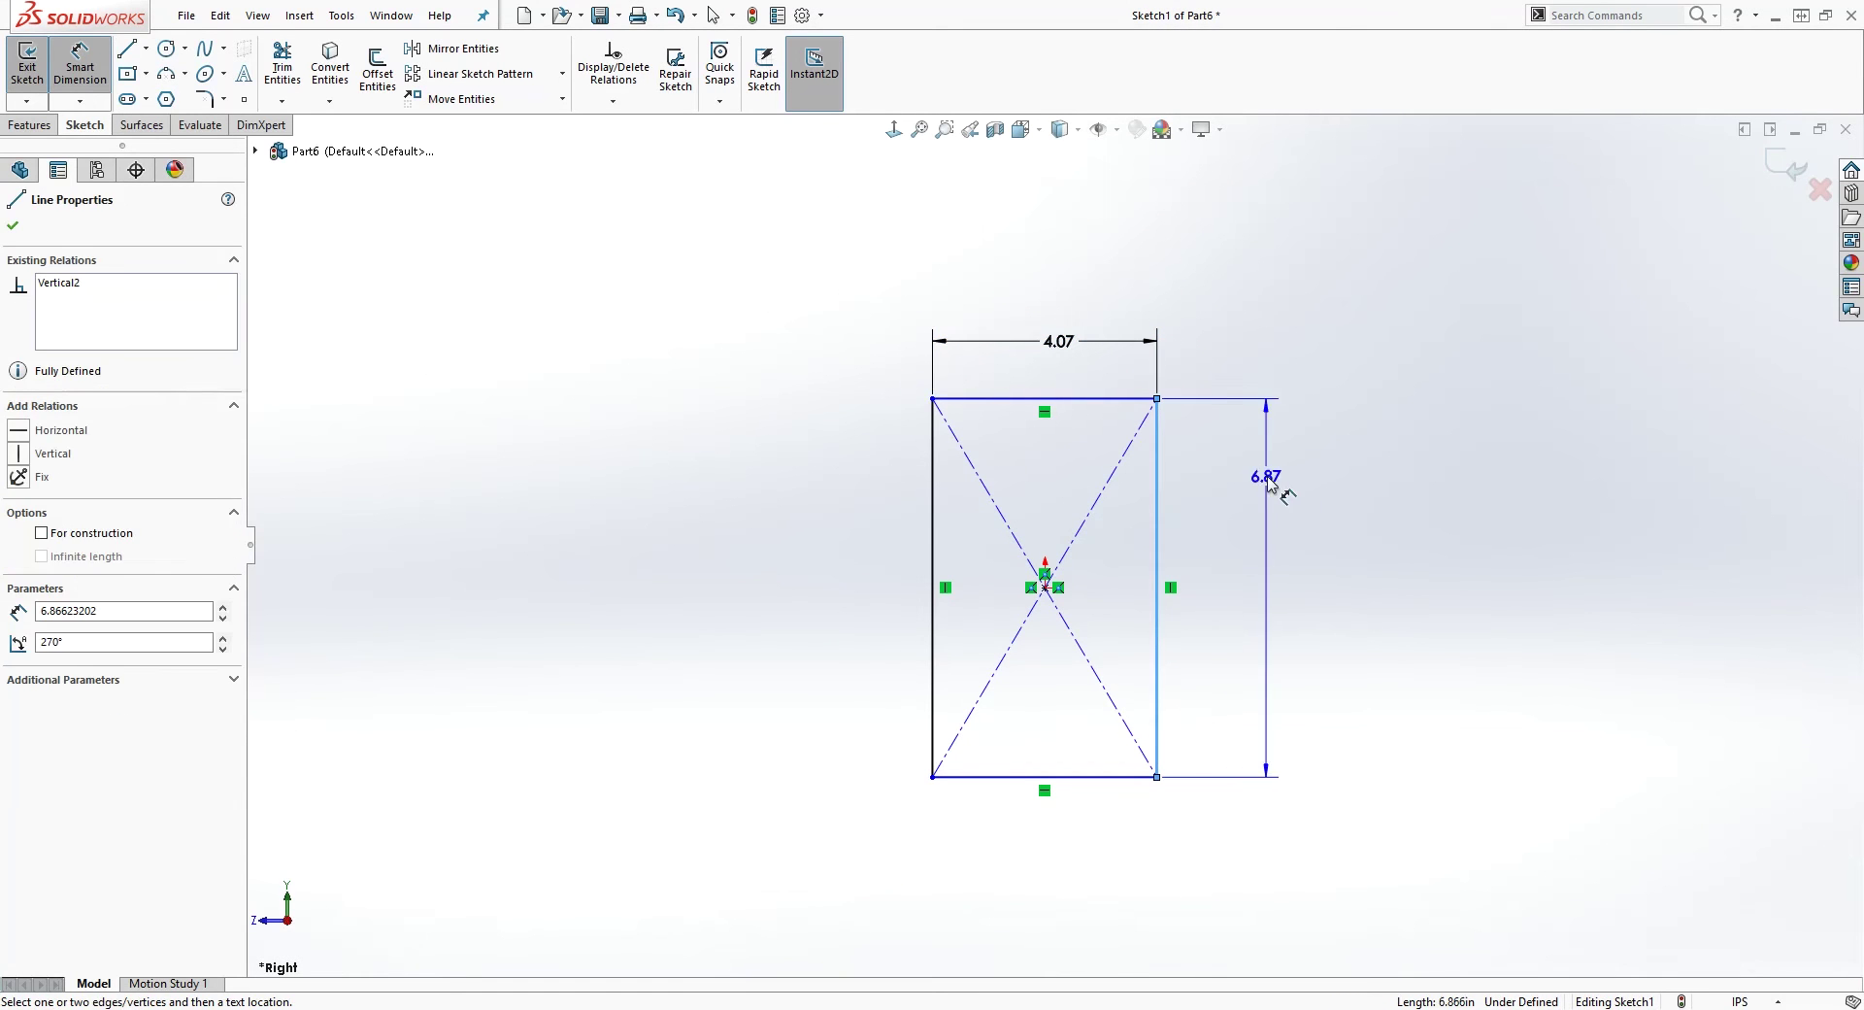
left_click(1305, 498)
type("5")
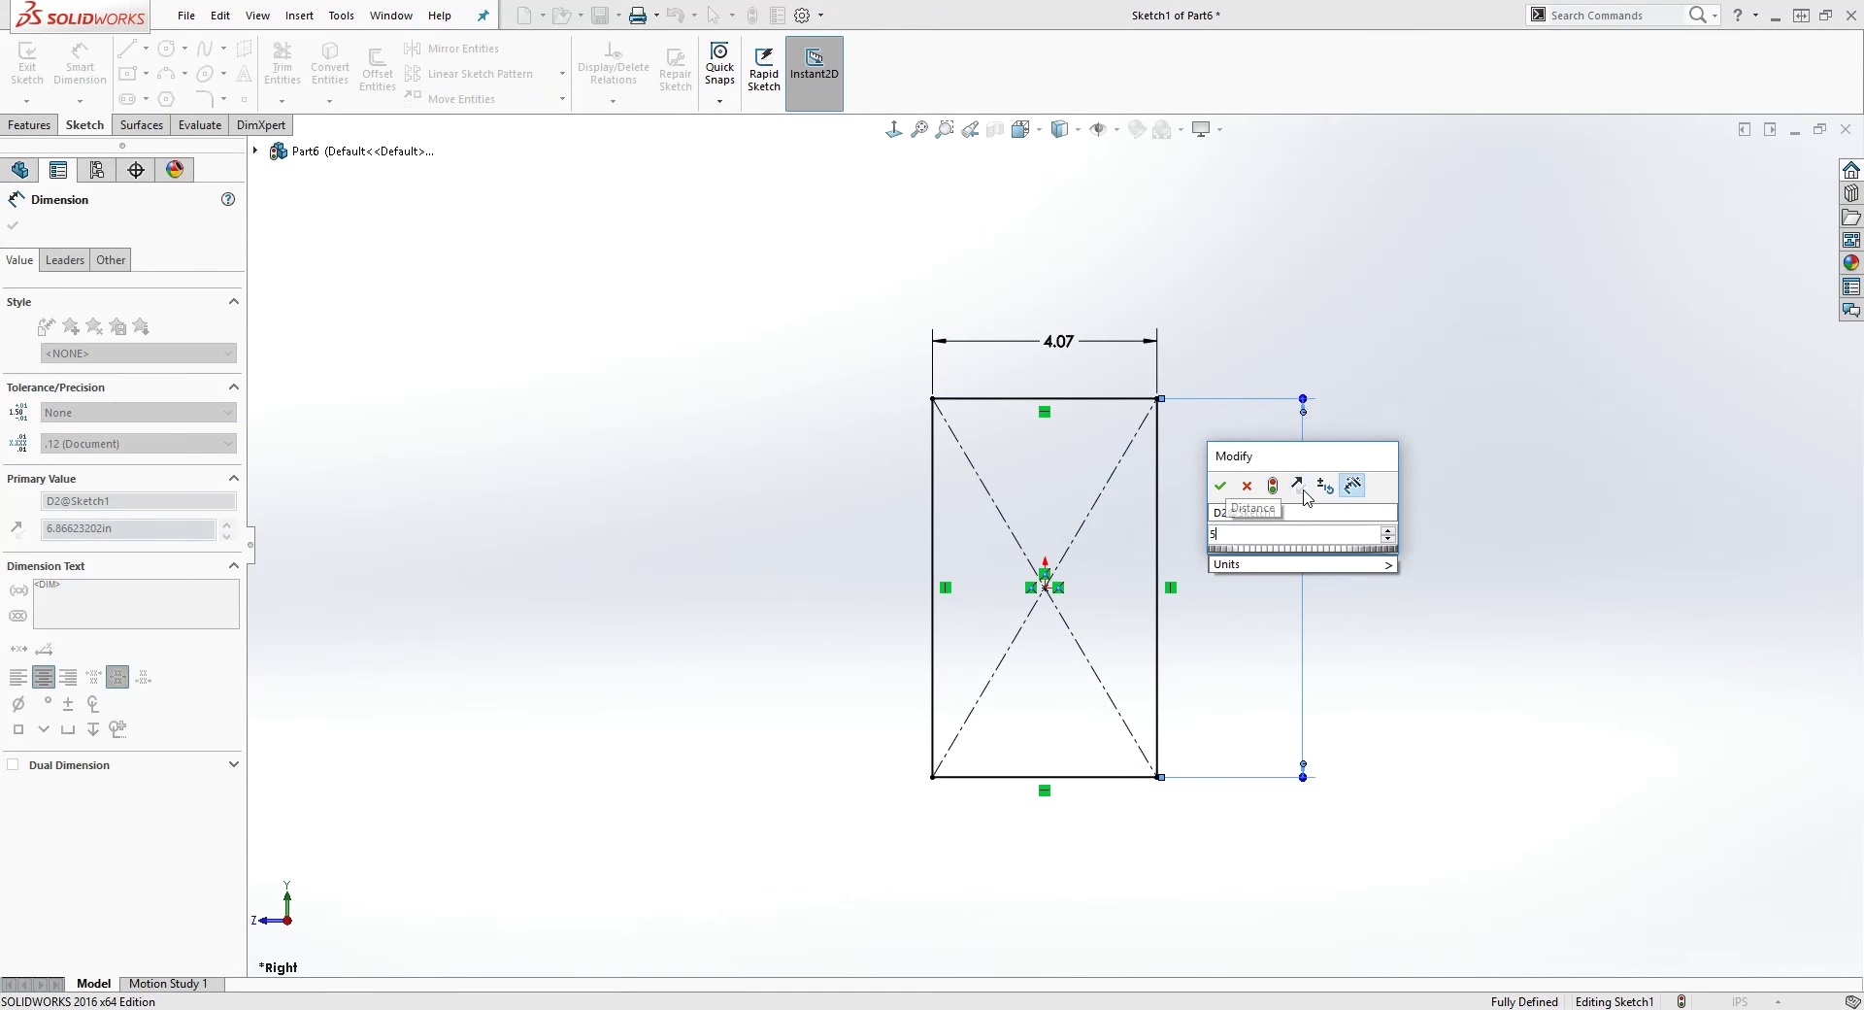
type(".5")
key("Return")
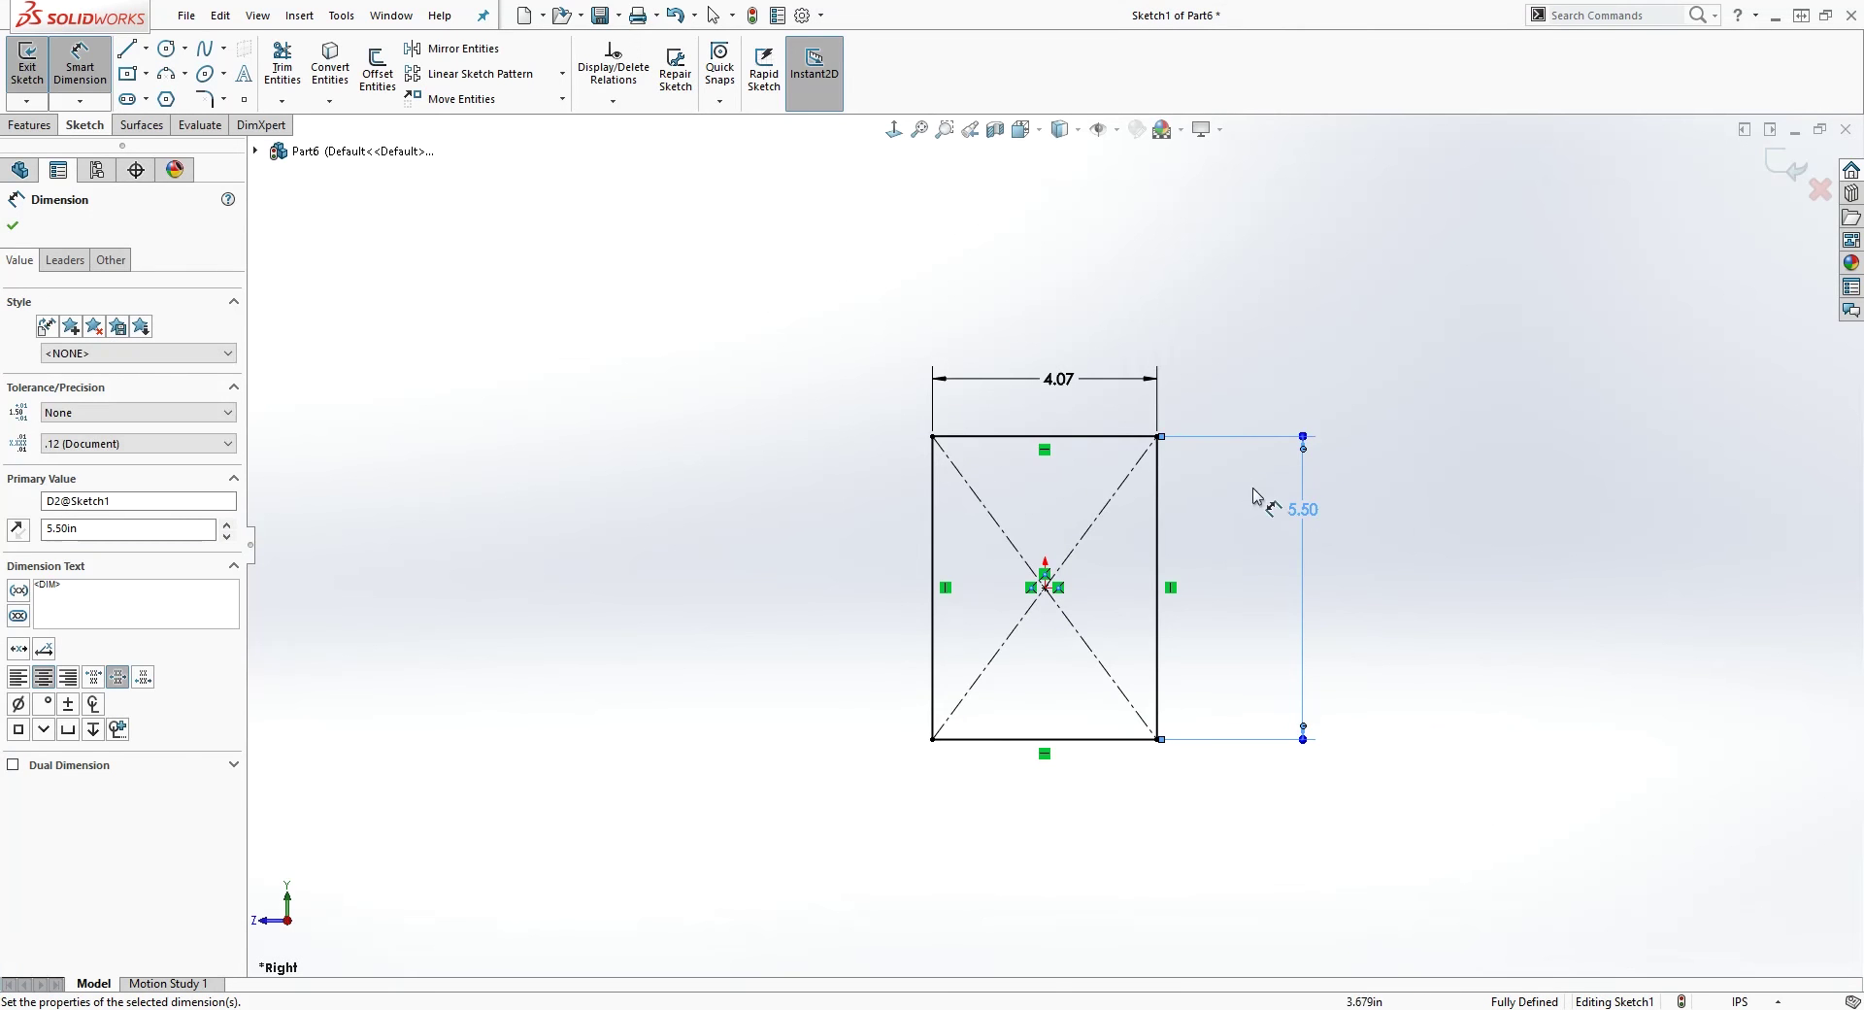
scroll(1262, 534, "up", 2)
scroll(1068, 631, "down", 5)
key("Escape")
Extrude the rectangle as a blind boss 1 in deep
scroll(999, 486, "up", 2)
scroll(1041, 445, "down", 1)
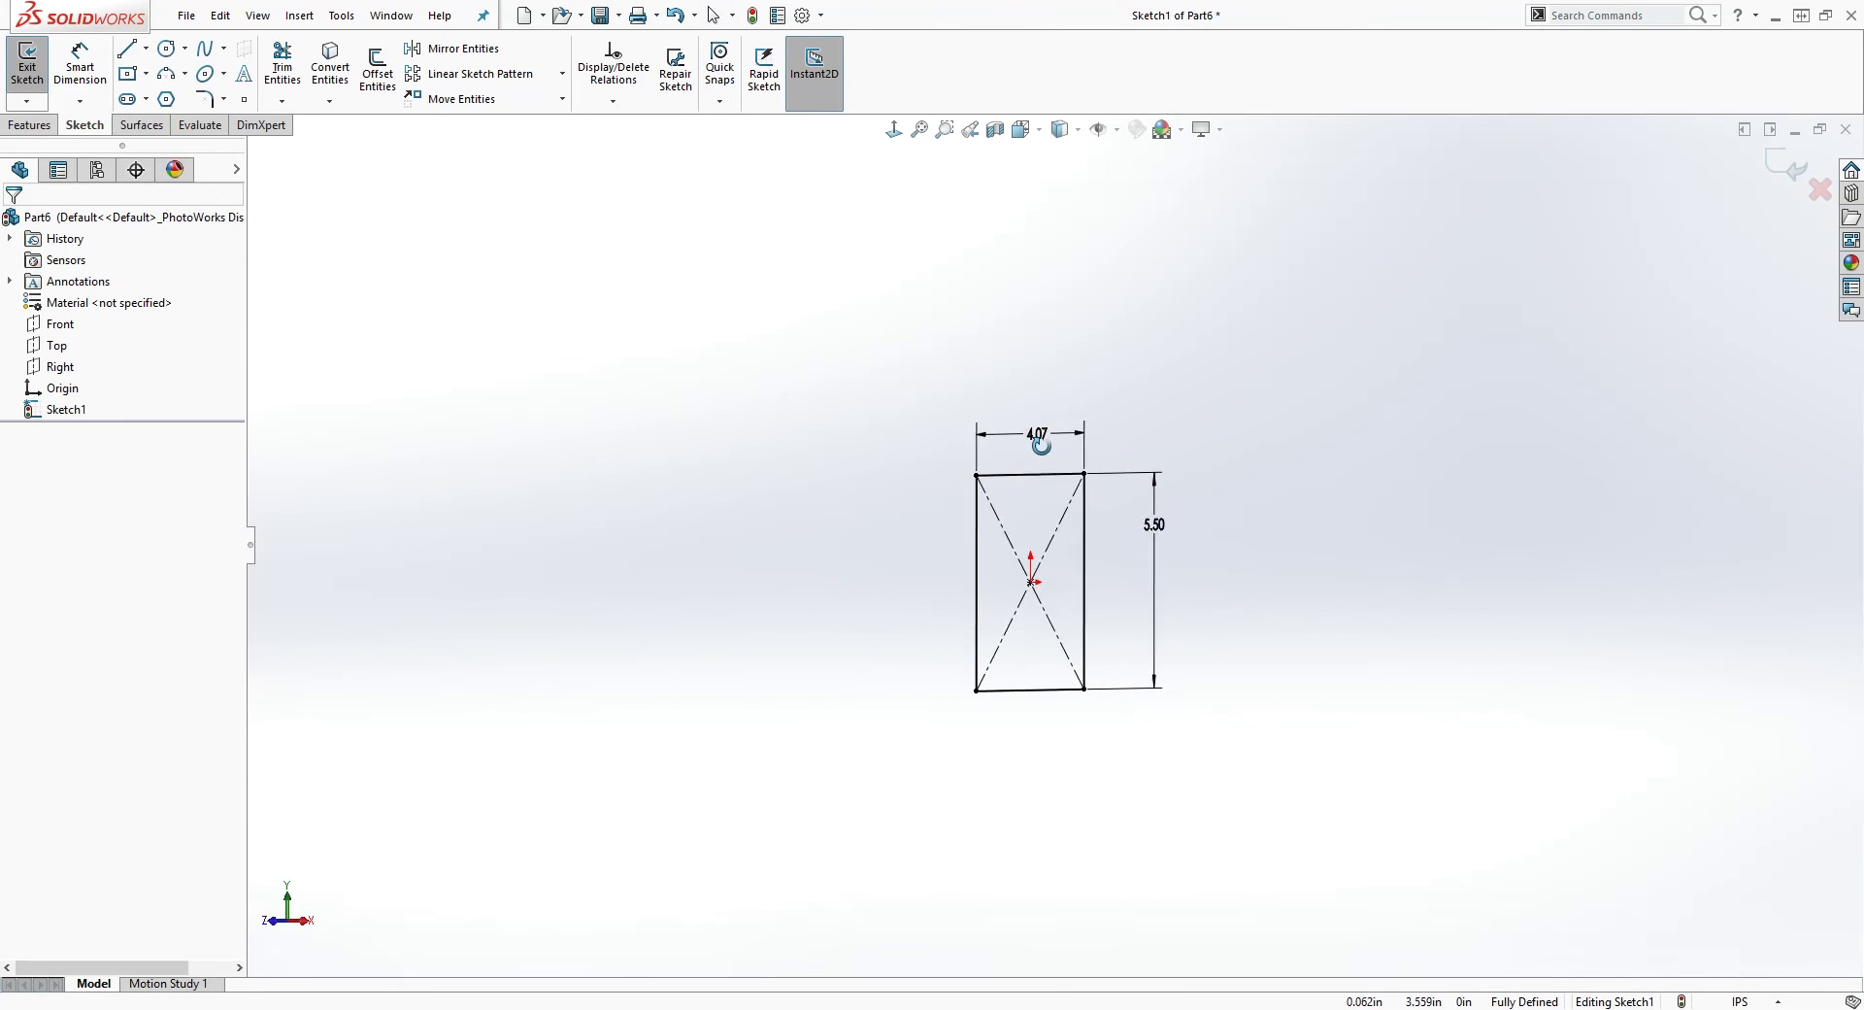
middle_click_drag(1040, 445, 1029, 456)
left_click(34, 125)
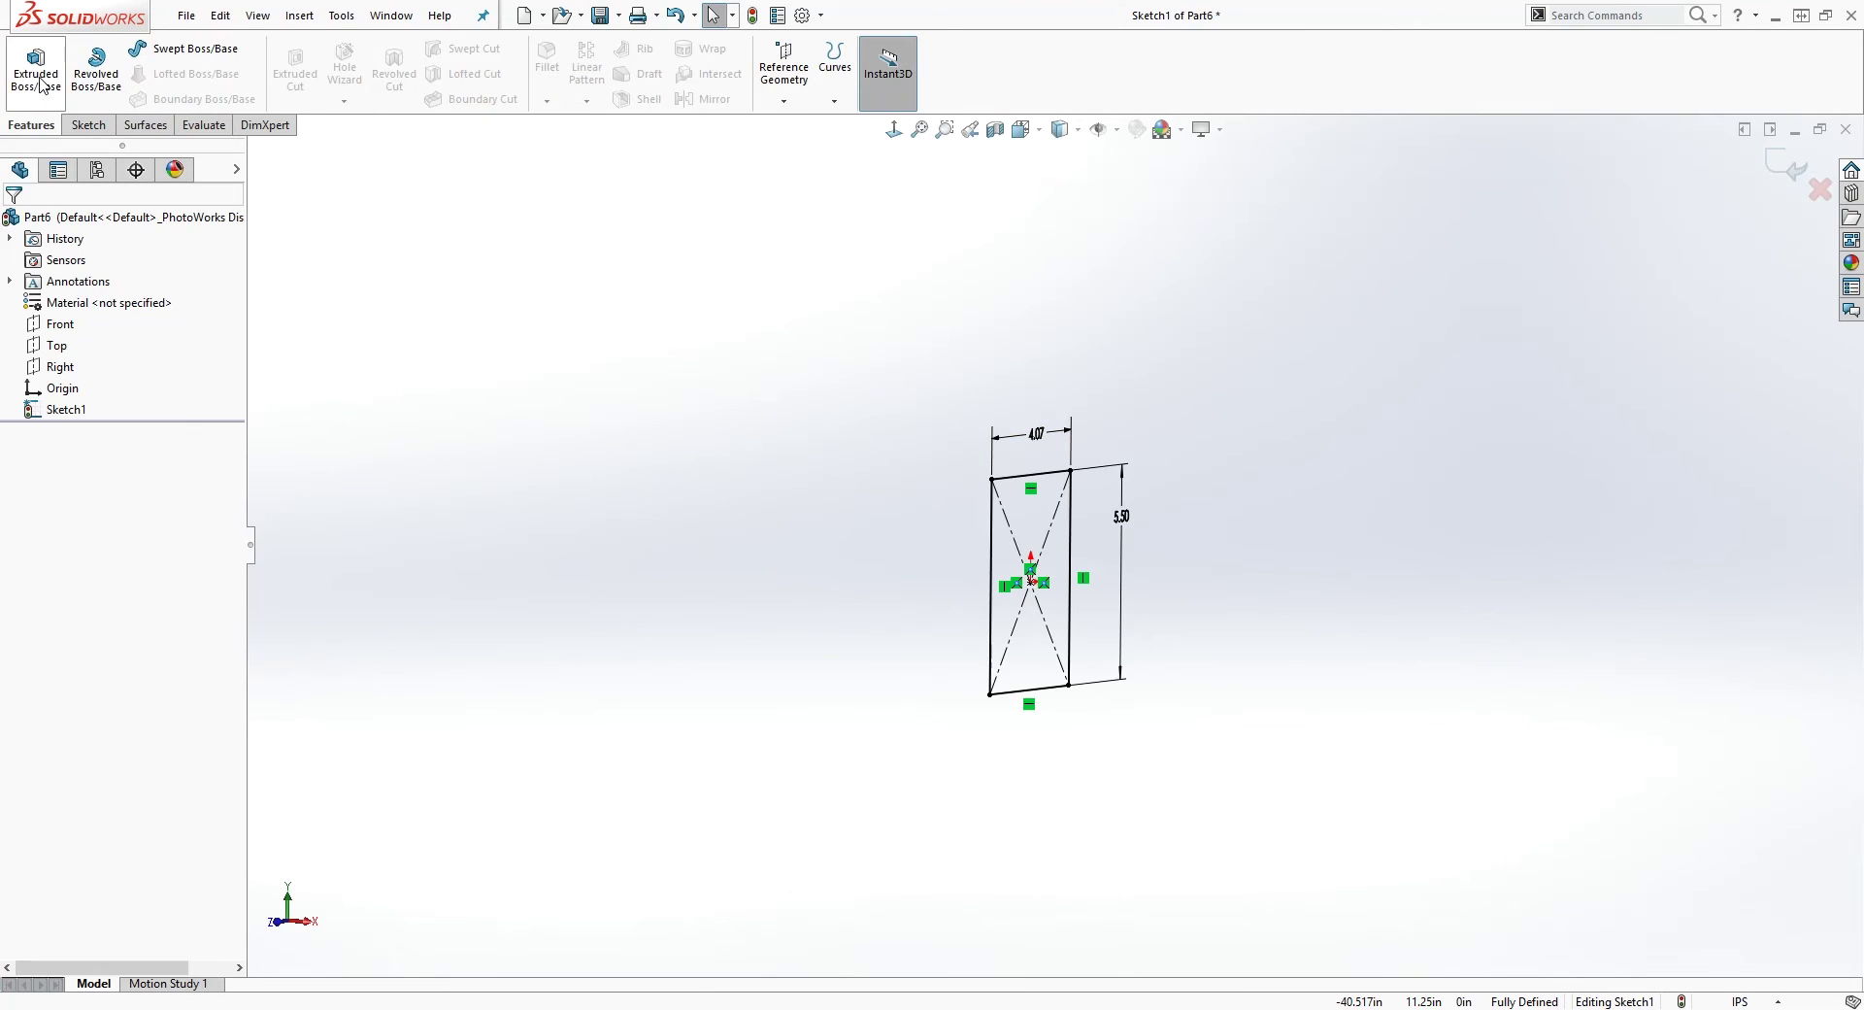
left_click(40, 86)
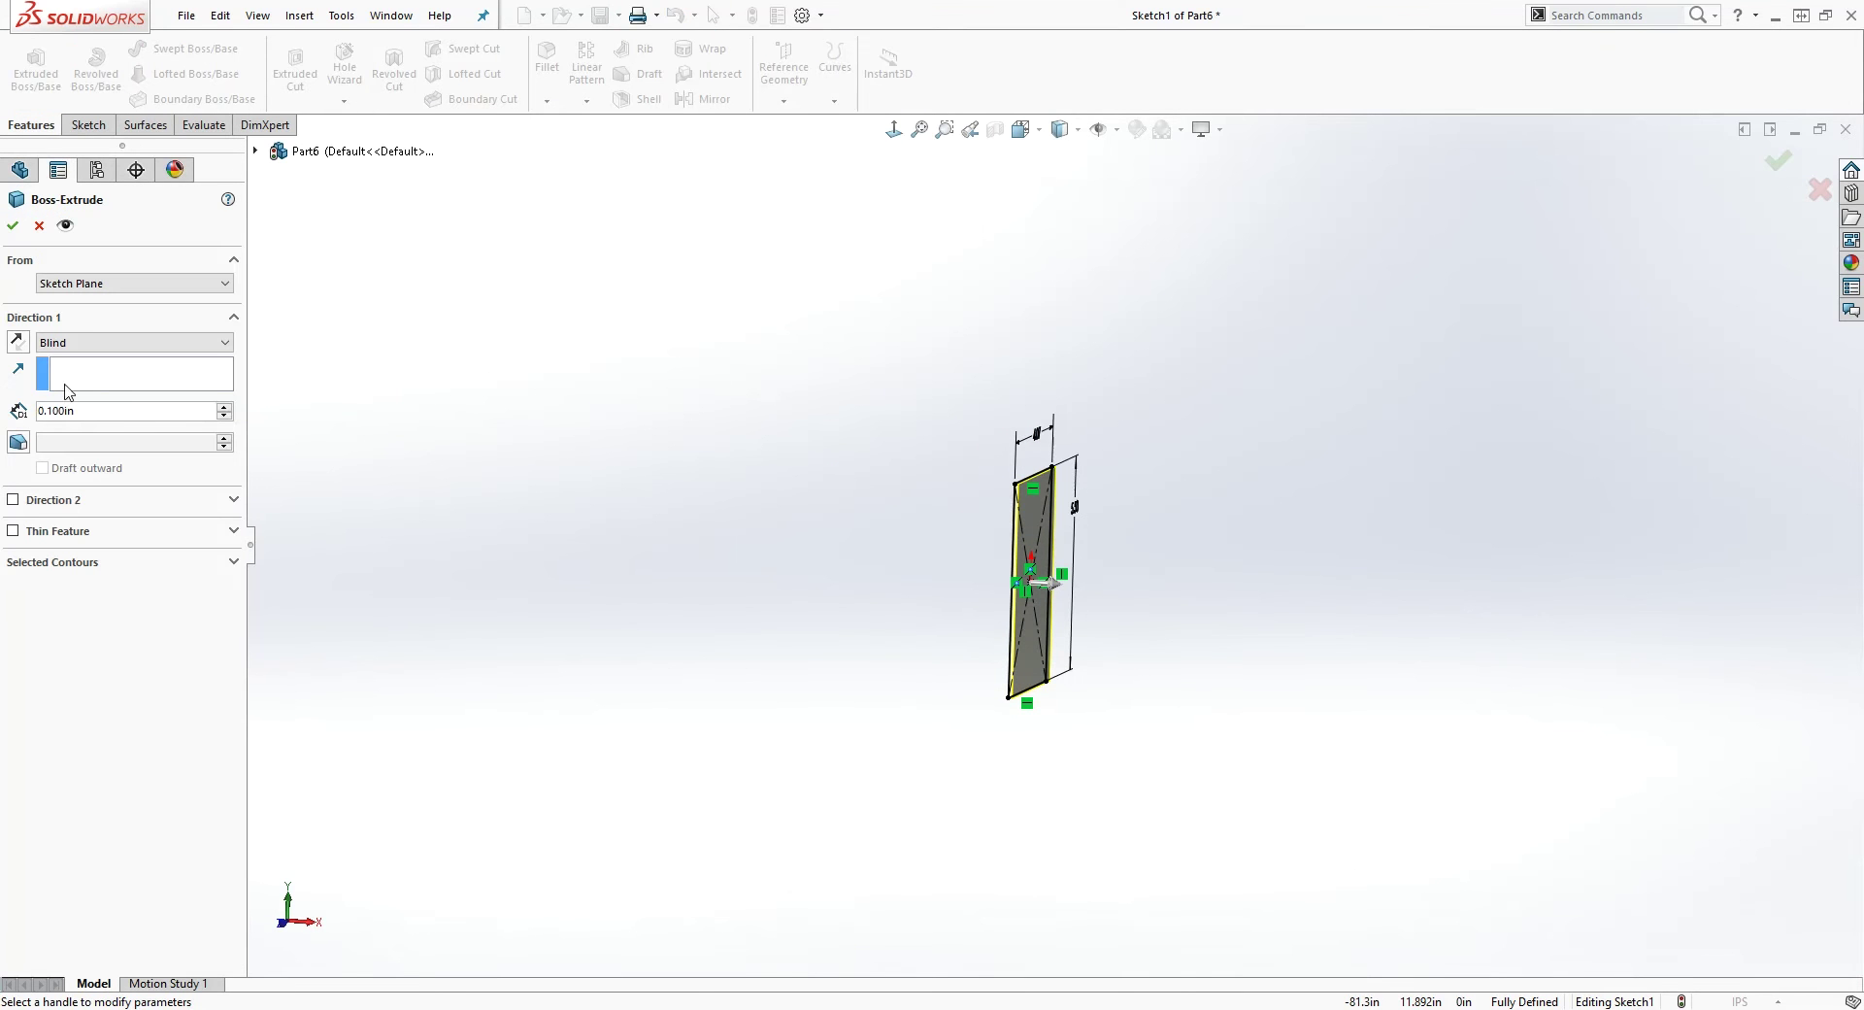
type("1")
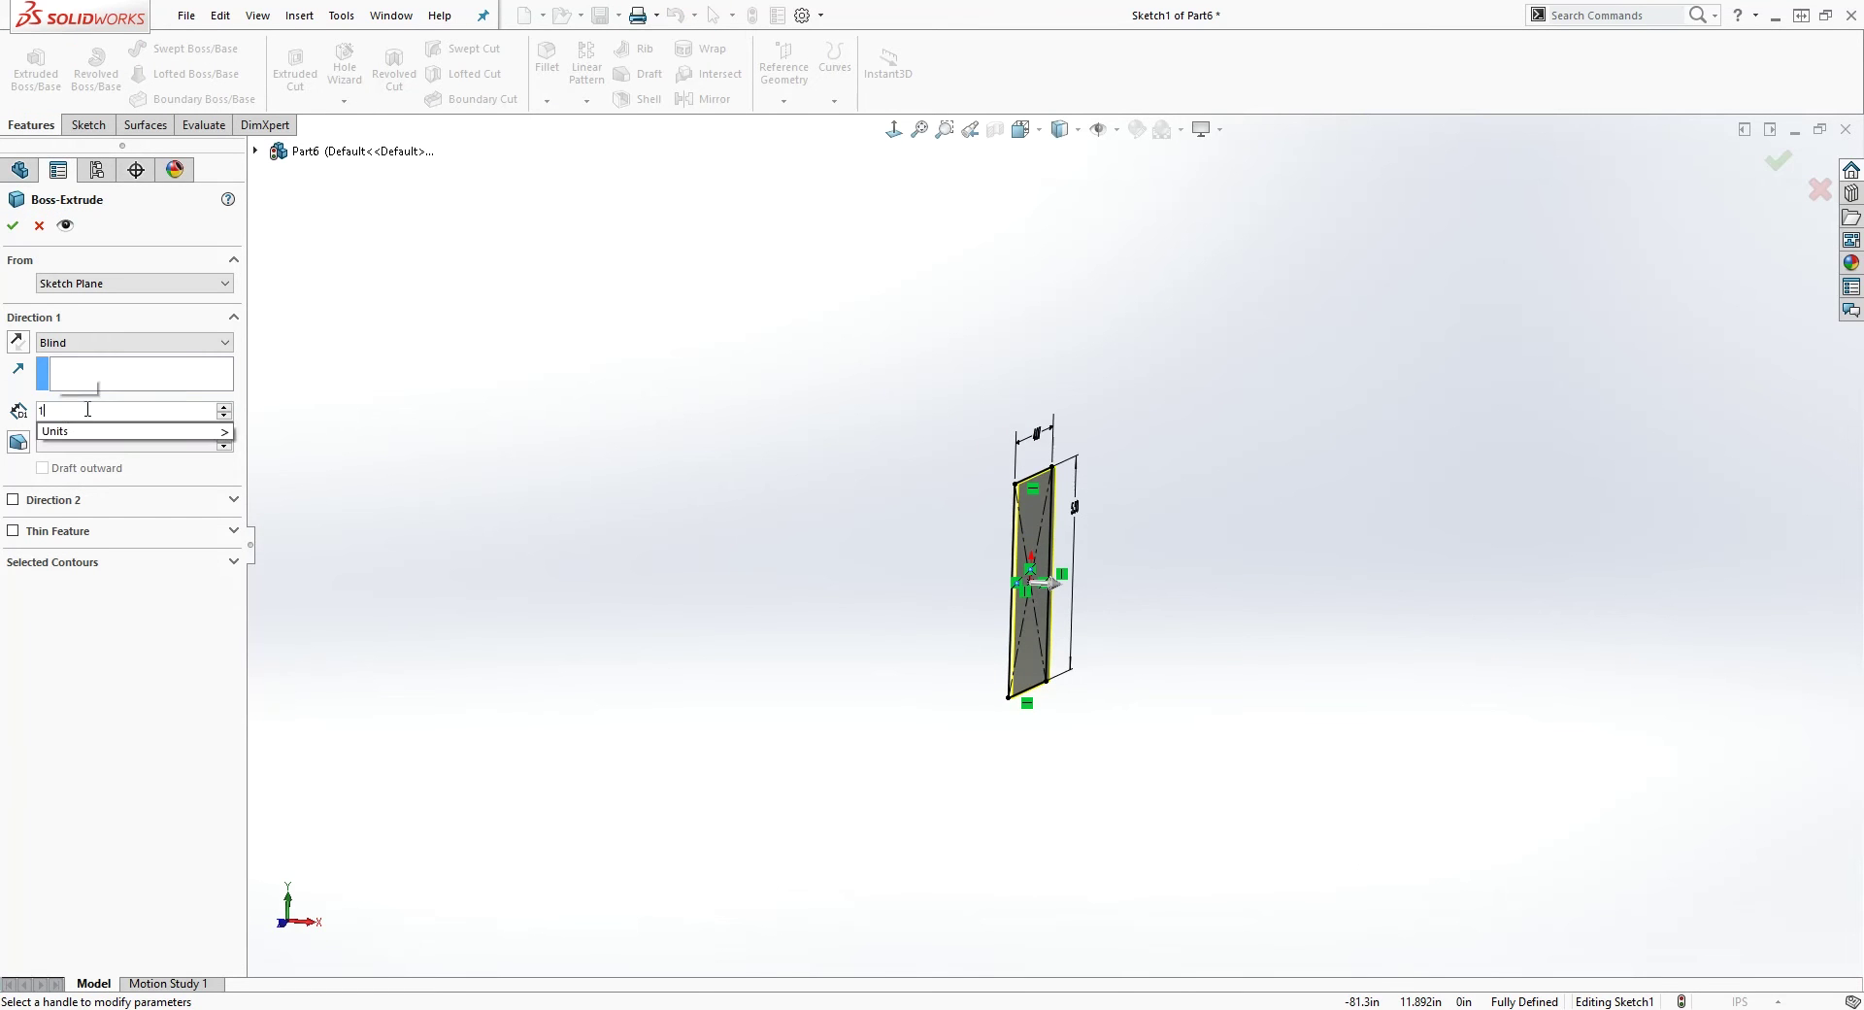
key("Return")
middle_click_drag(816, 437, 1241, 631)
scroll(1203, 650, "up", 3)
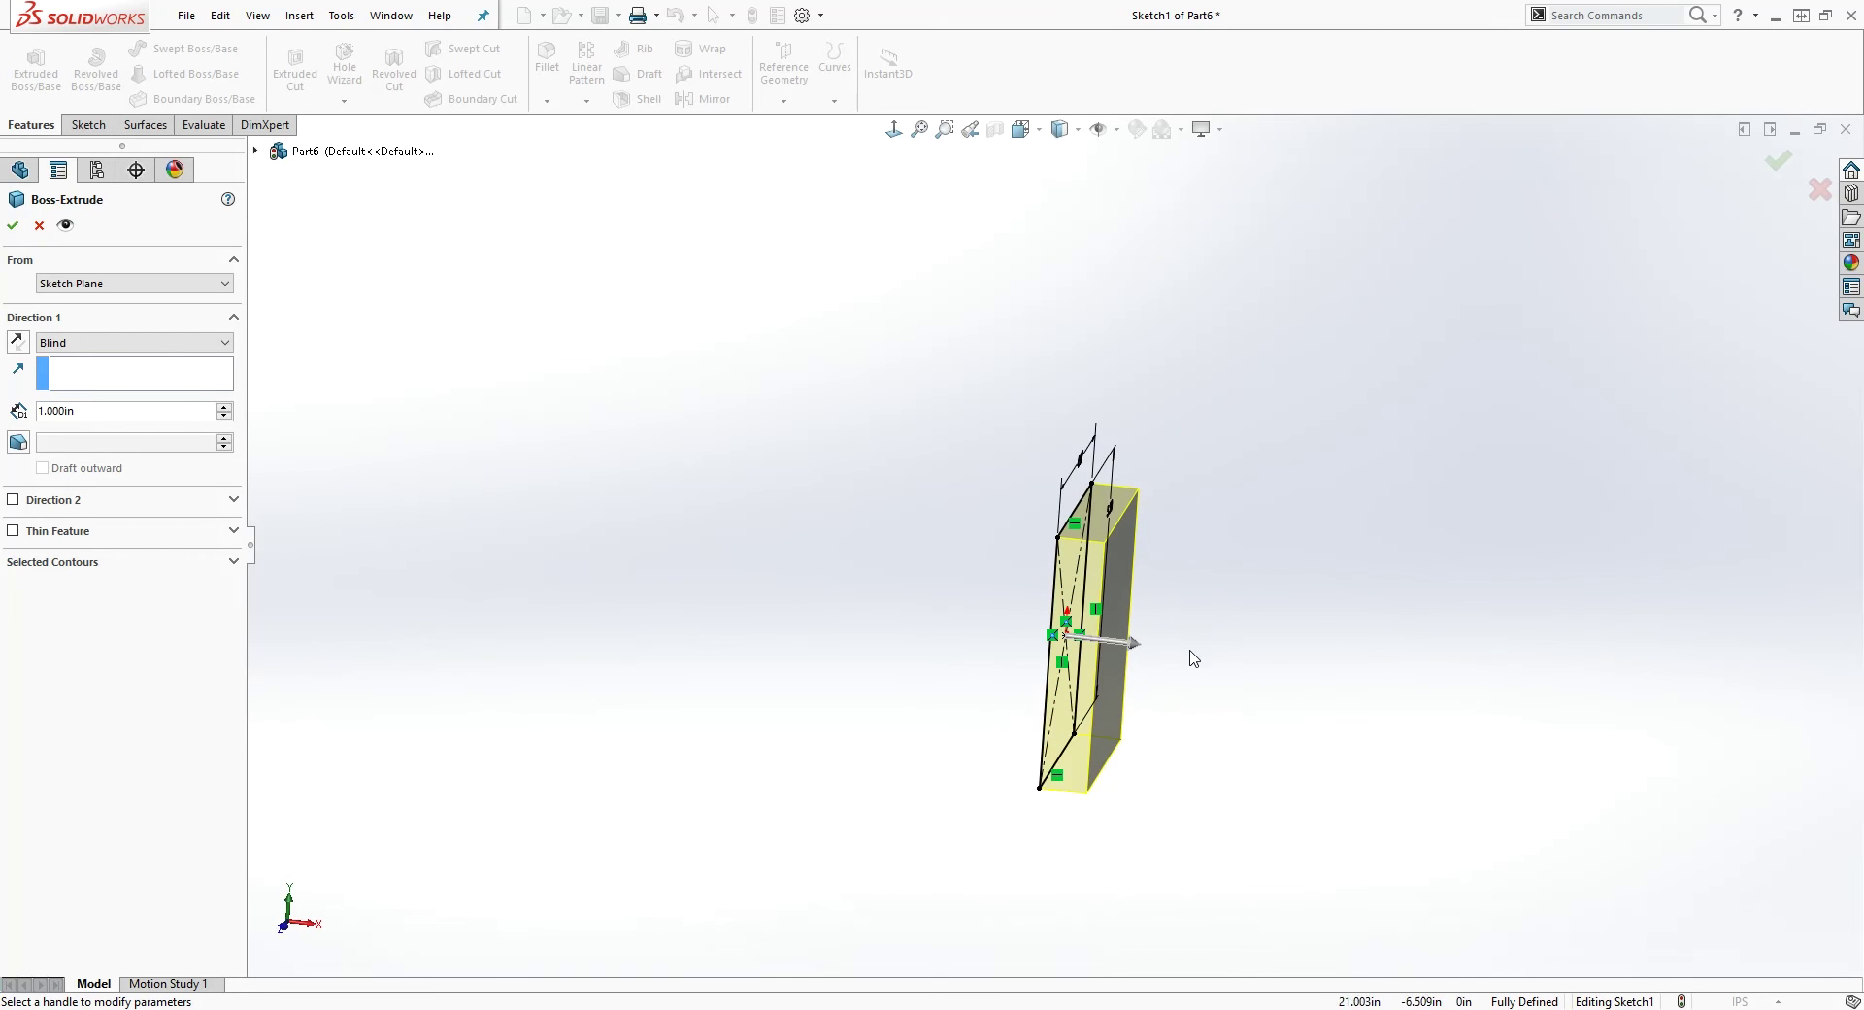
left_click(14, 233)
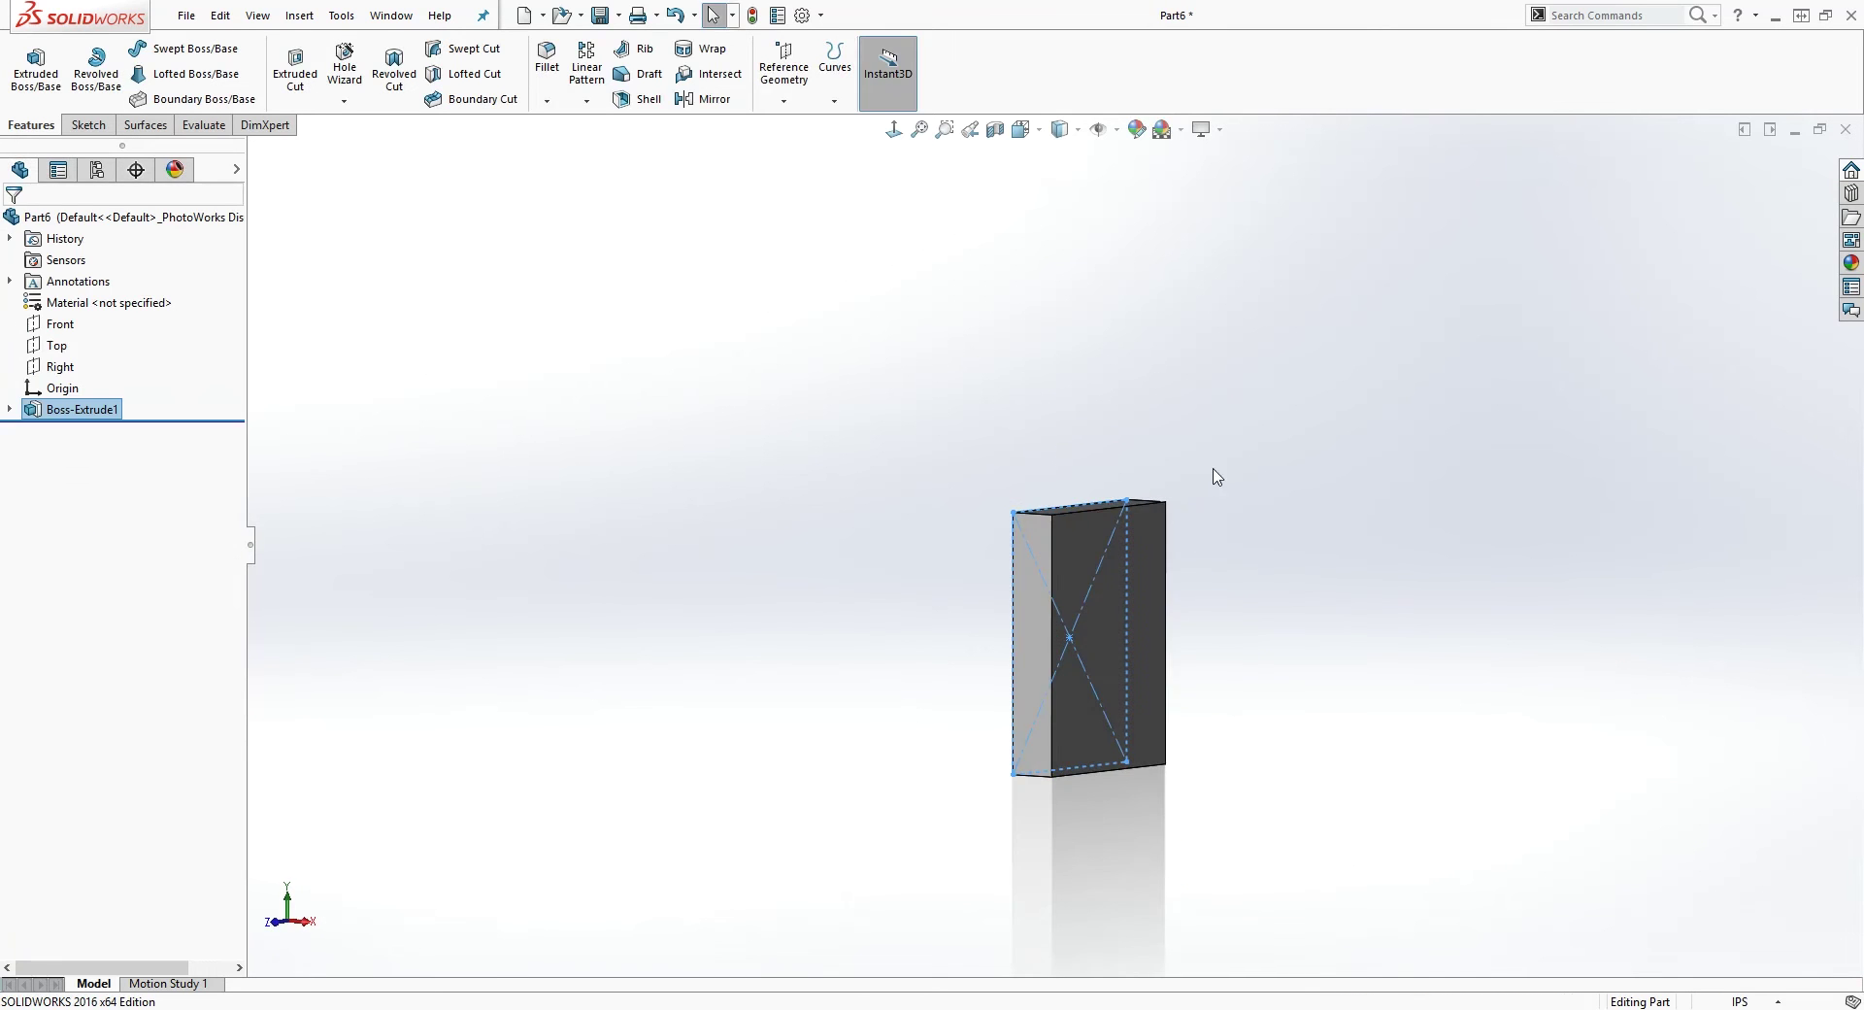
Save the part as CUT PLATE in the Check folder
middle_click_drag(1274, 676, 1163, 595, "ctrl")
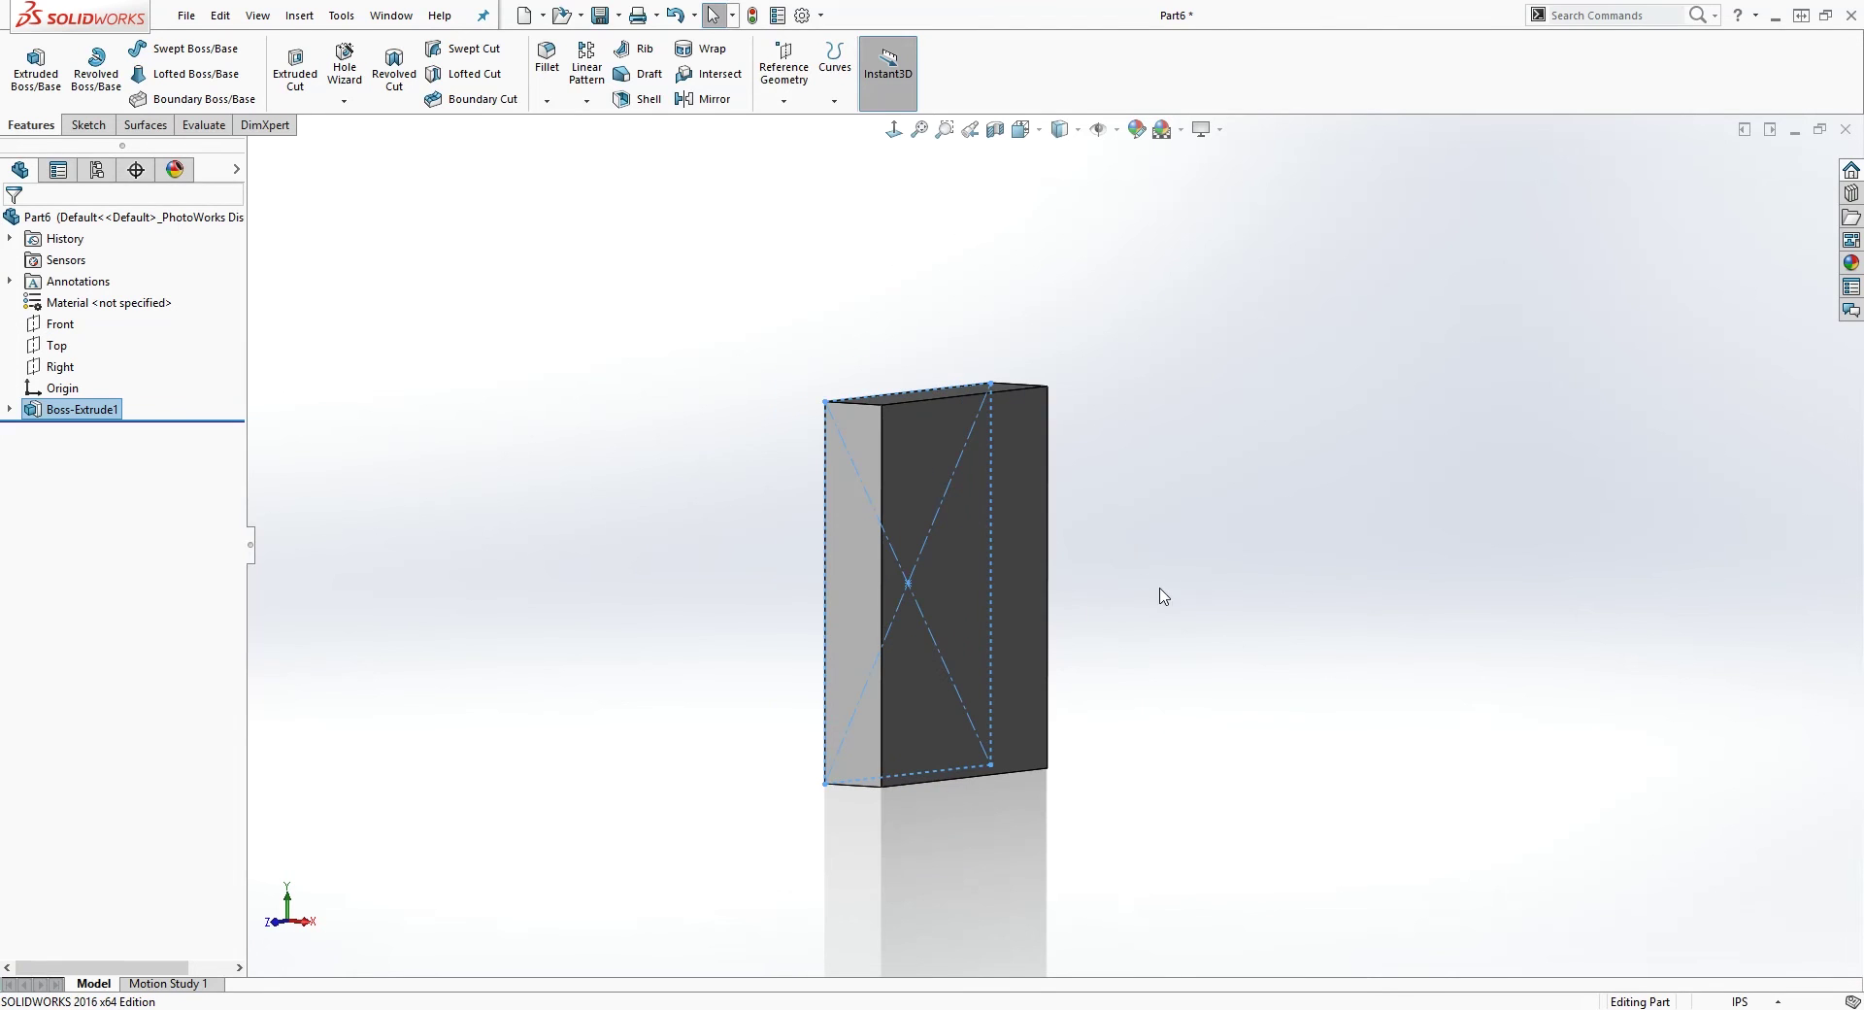
left_click(600, 15)
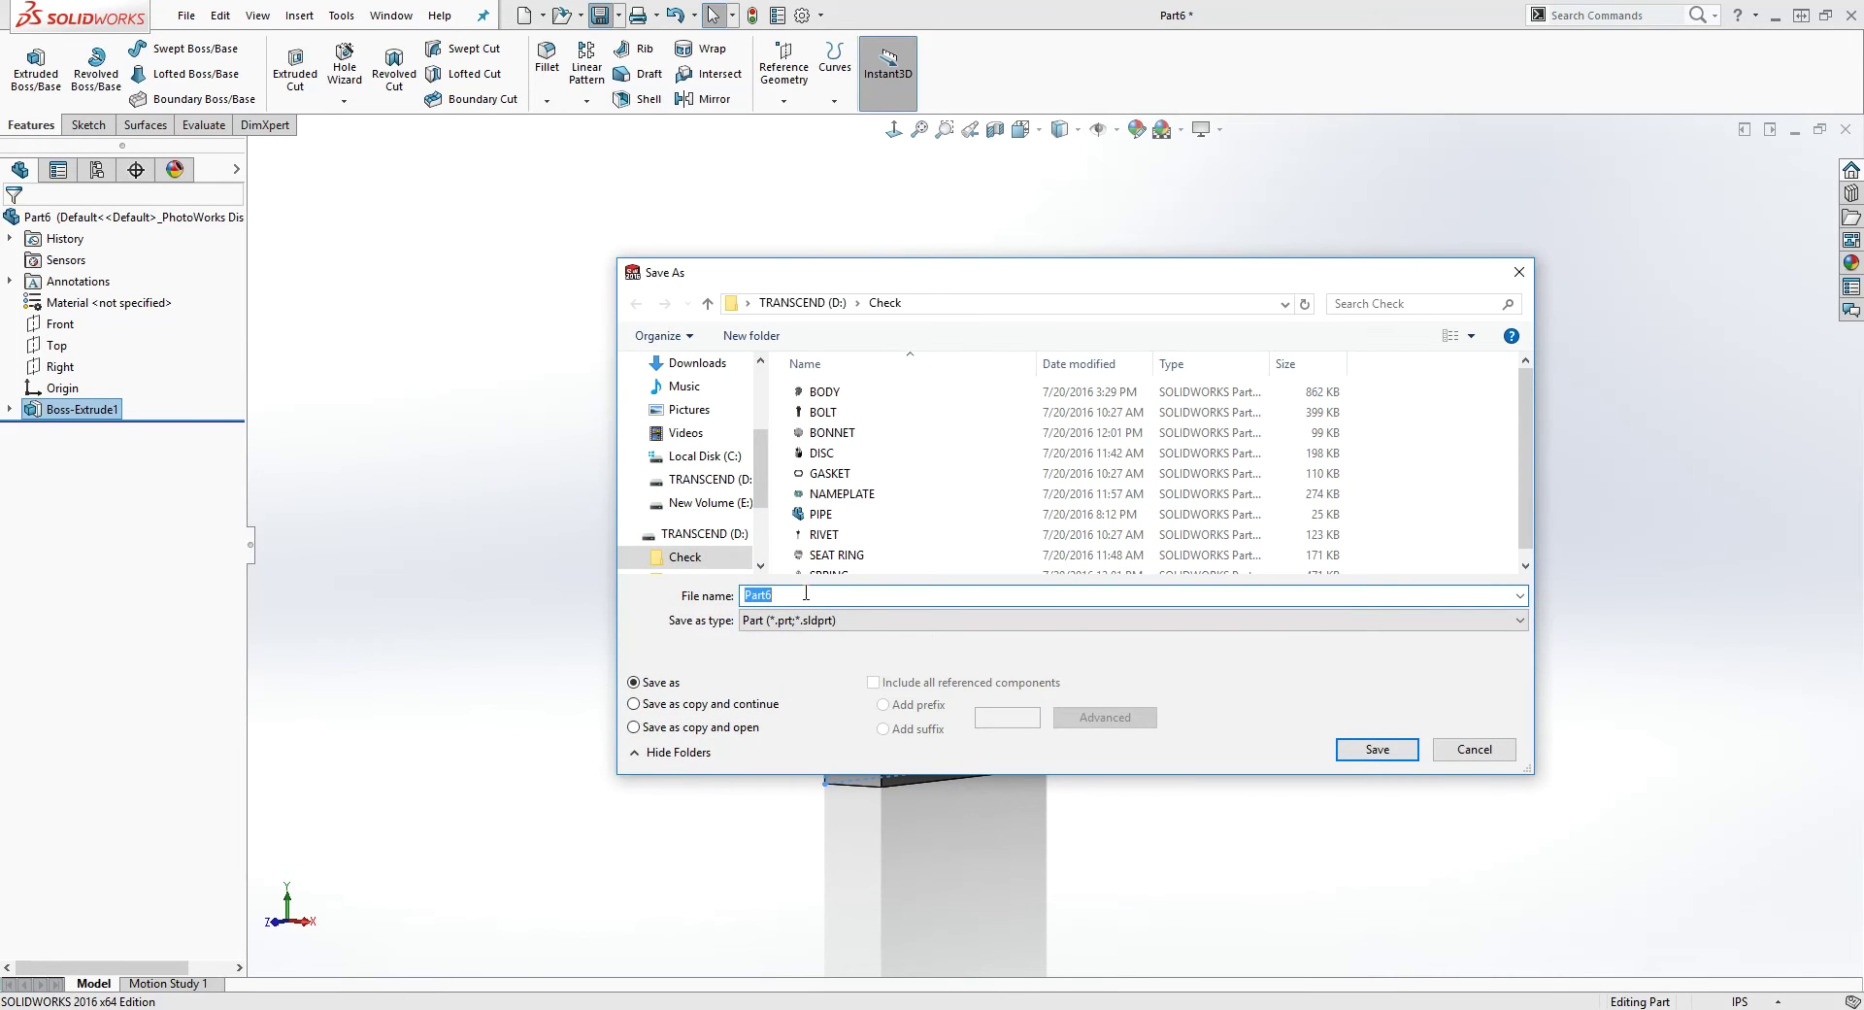
type("CUT PLATE")
left_click(1397, 749)
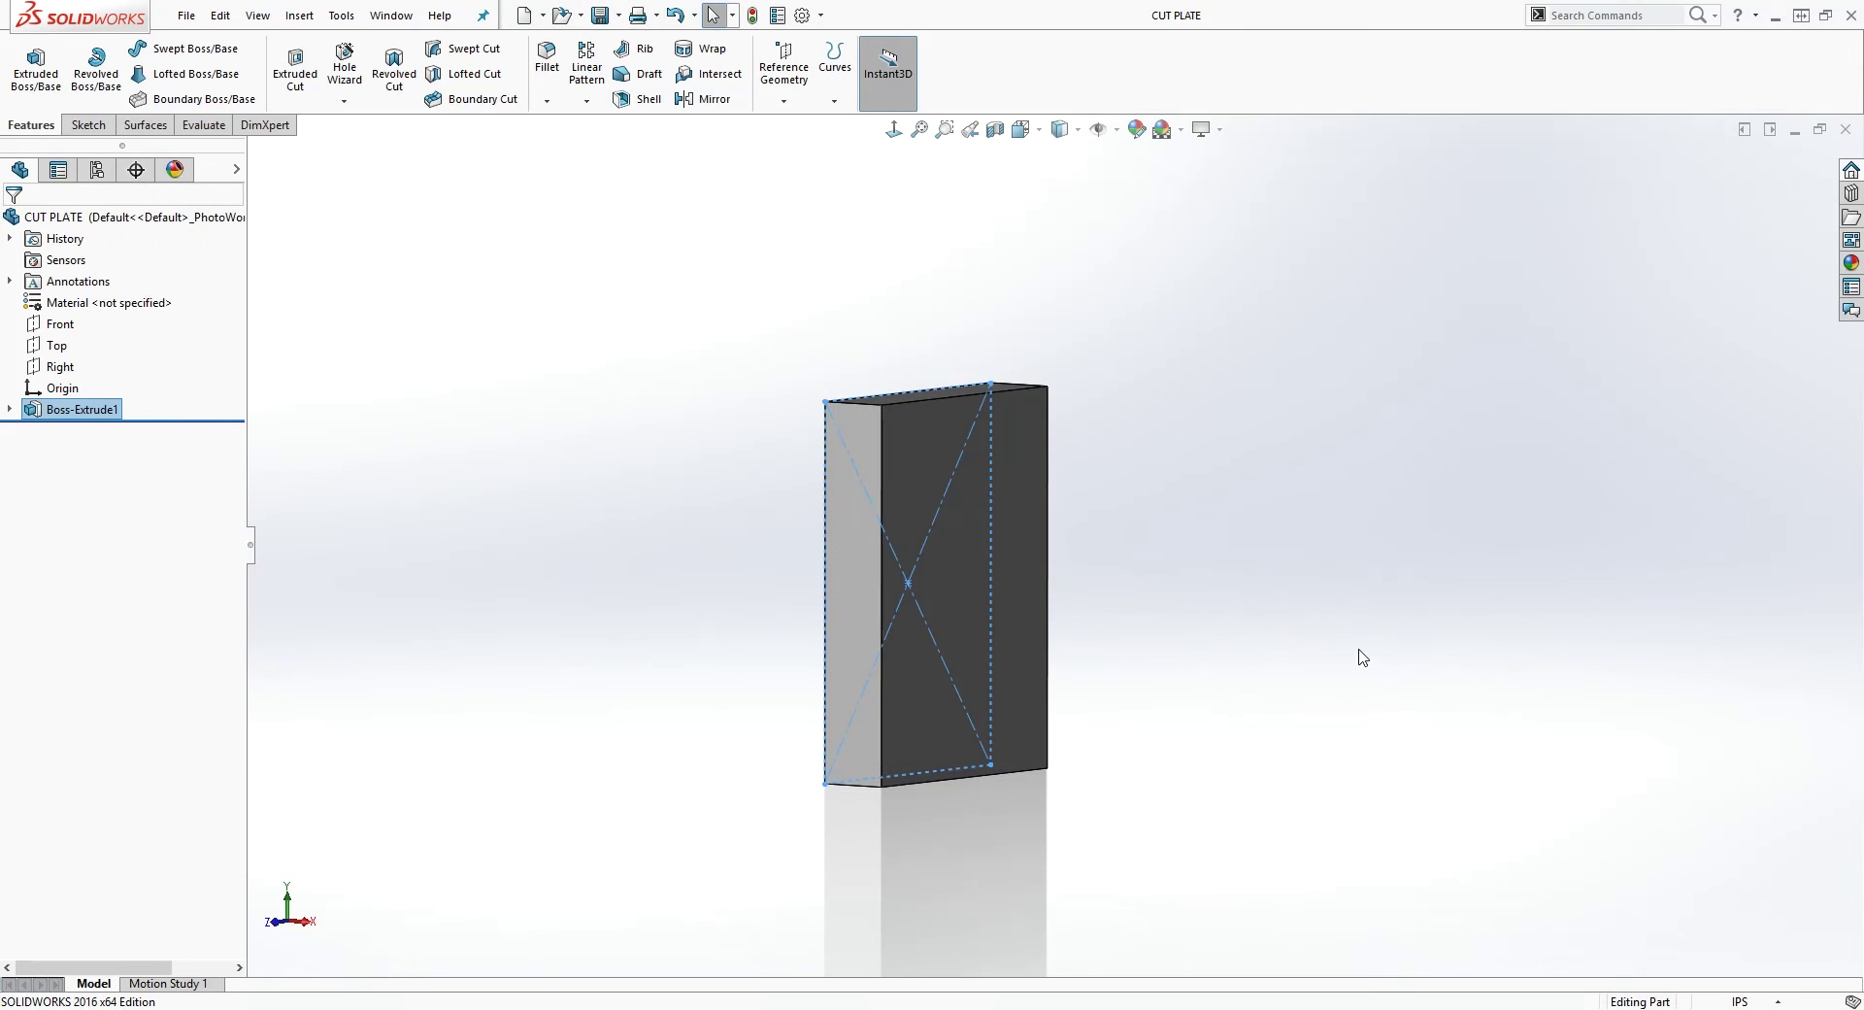
Switch to the CHECK assembly and insert the CUT PLATE part beside the valve
left_click(1240, 503)
middle_click_drag(1260, 501, 1235, 536)
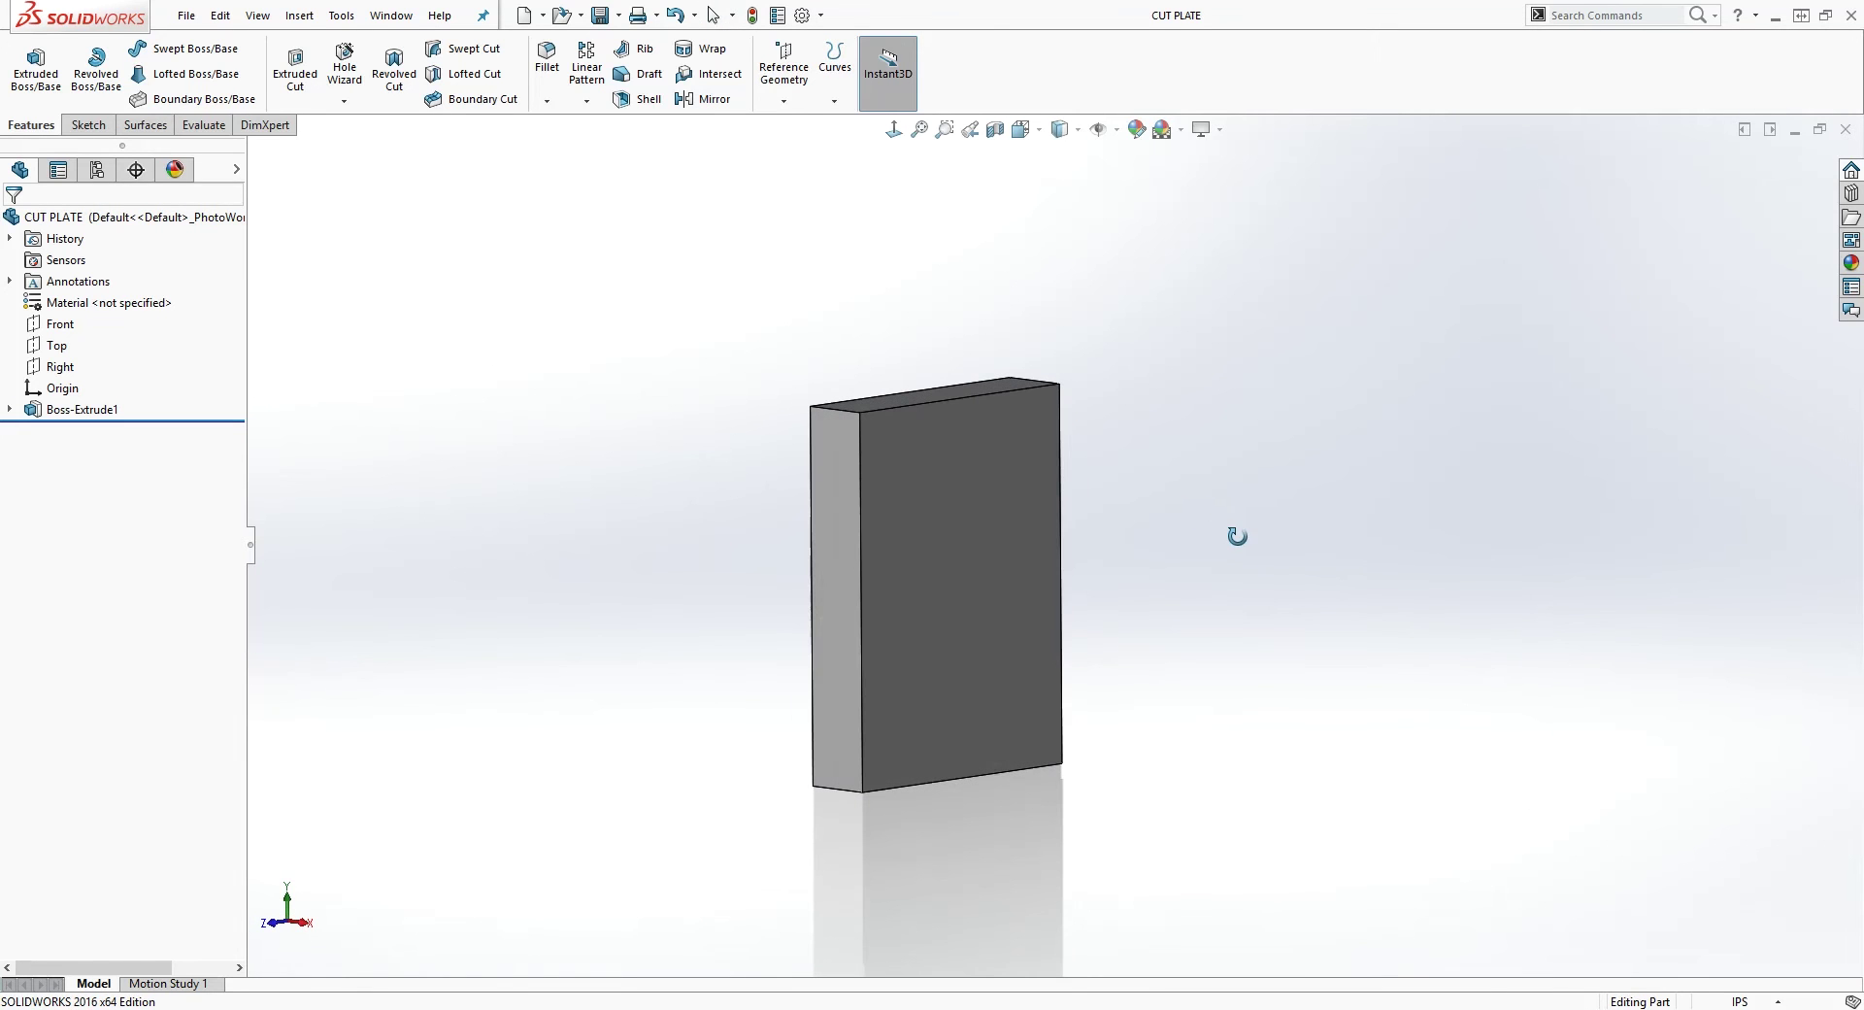
mouse_move(832, 1007)
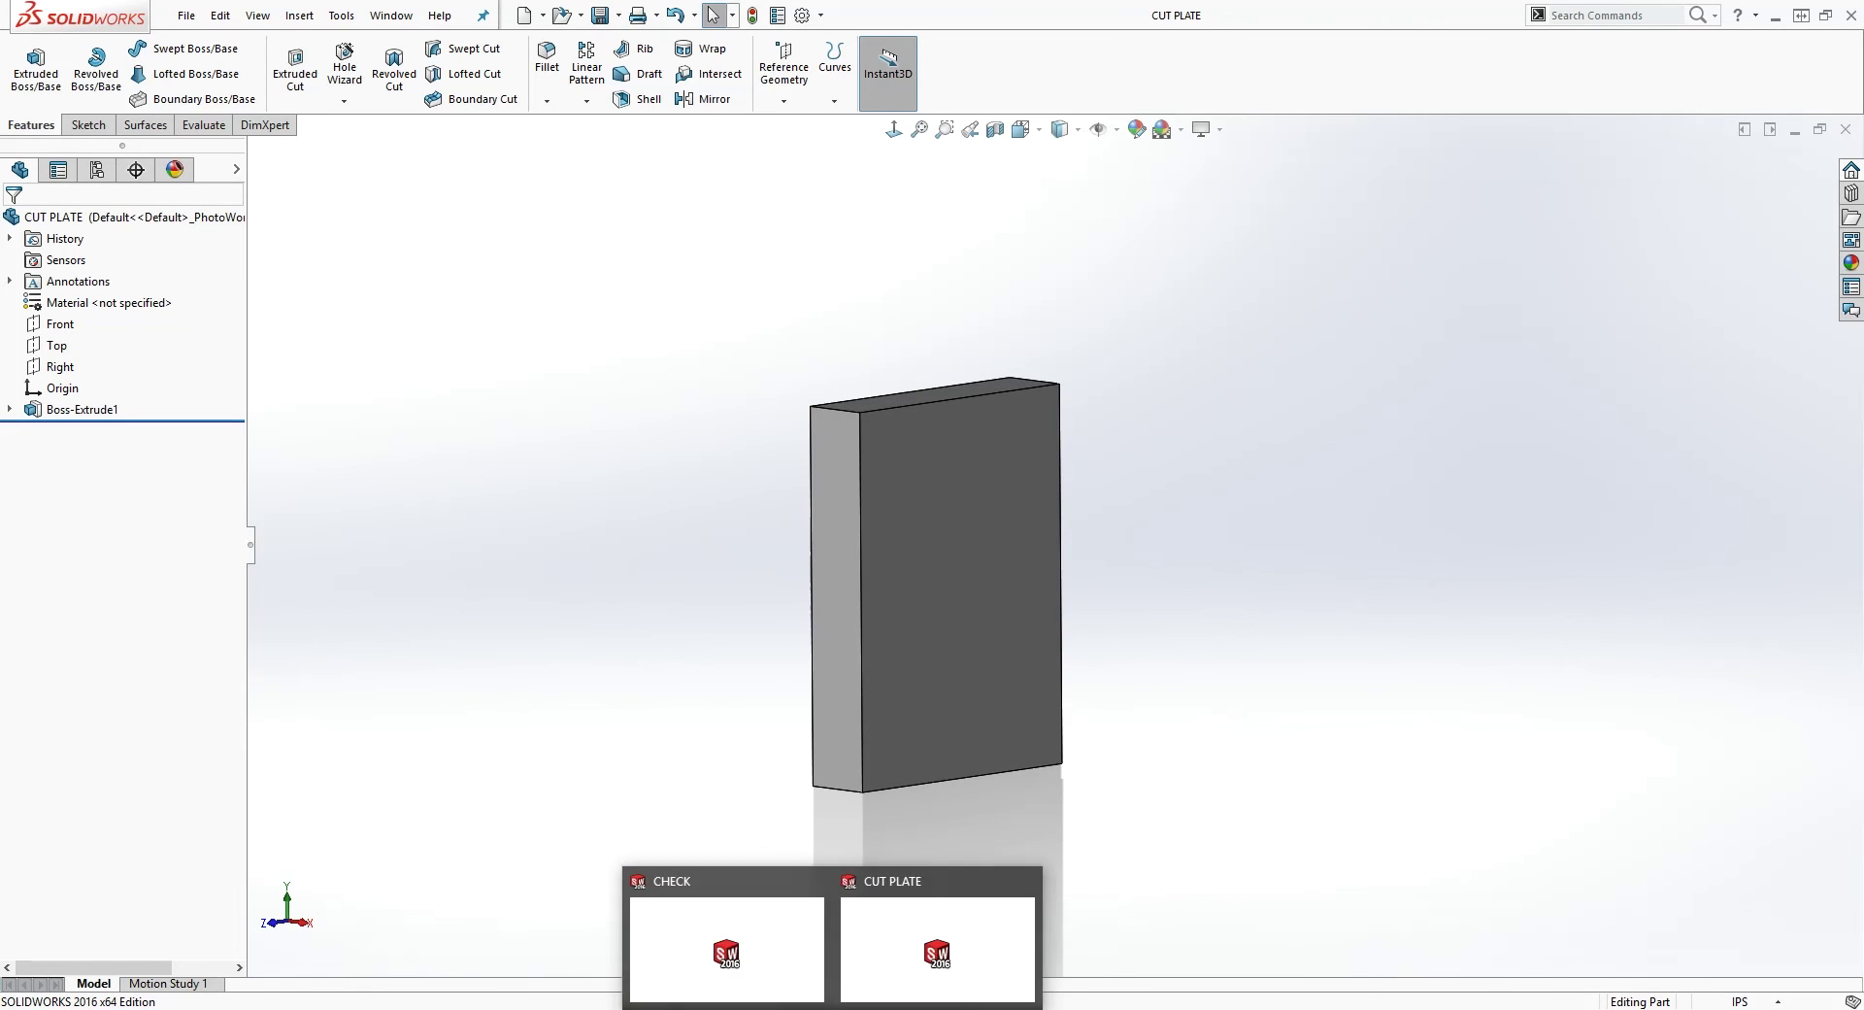
left_click(761, 980)
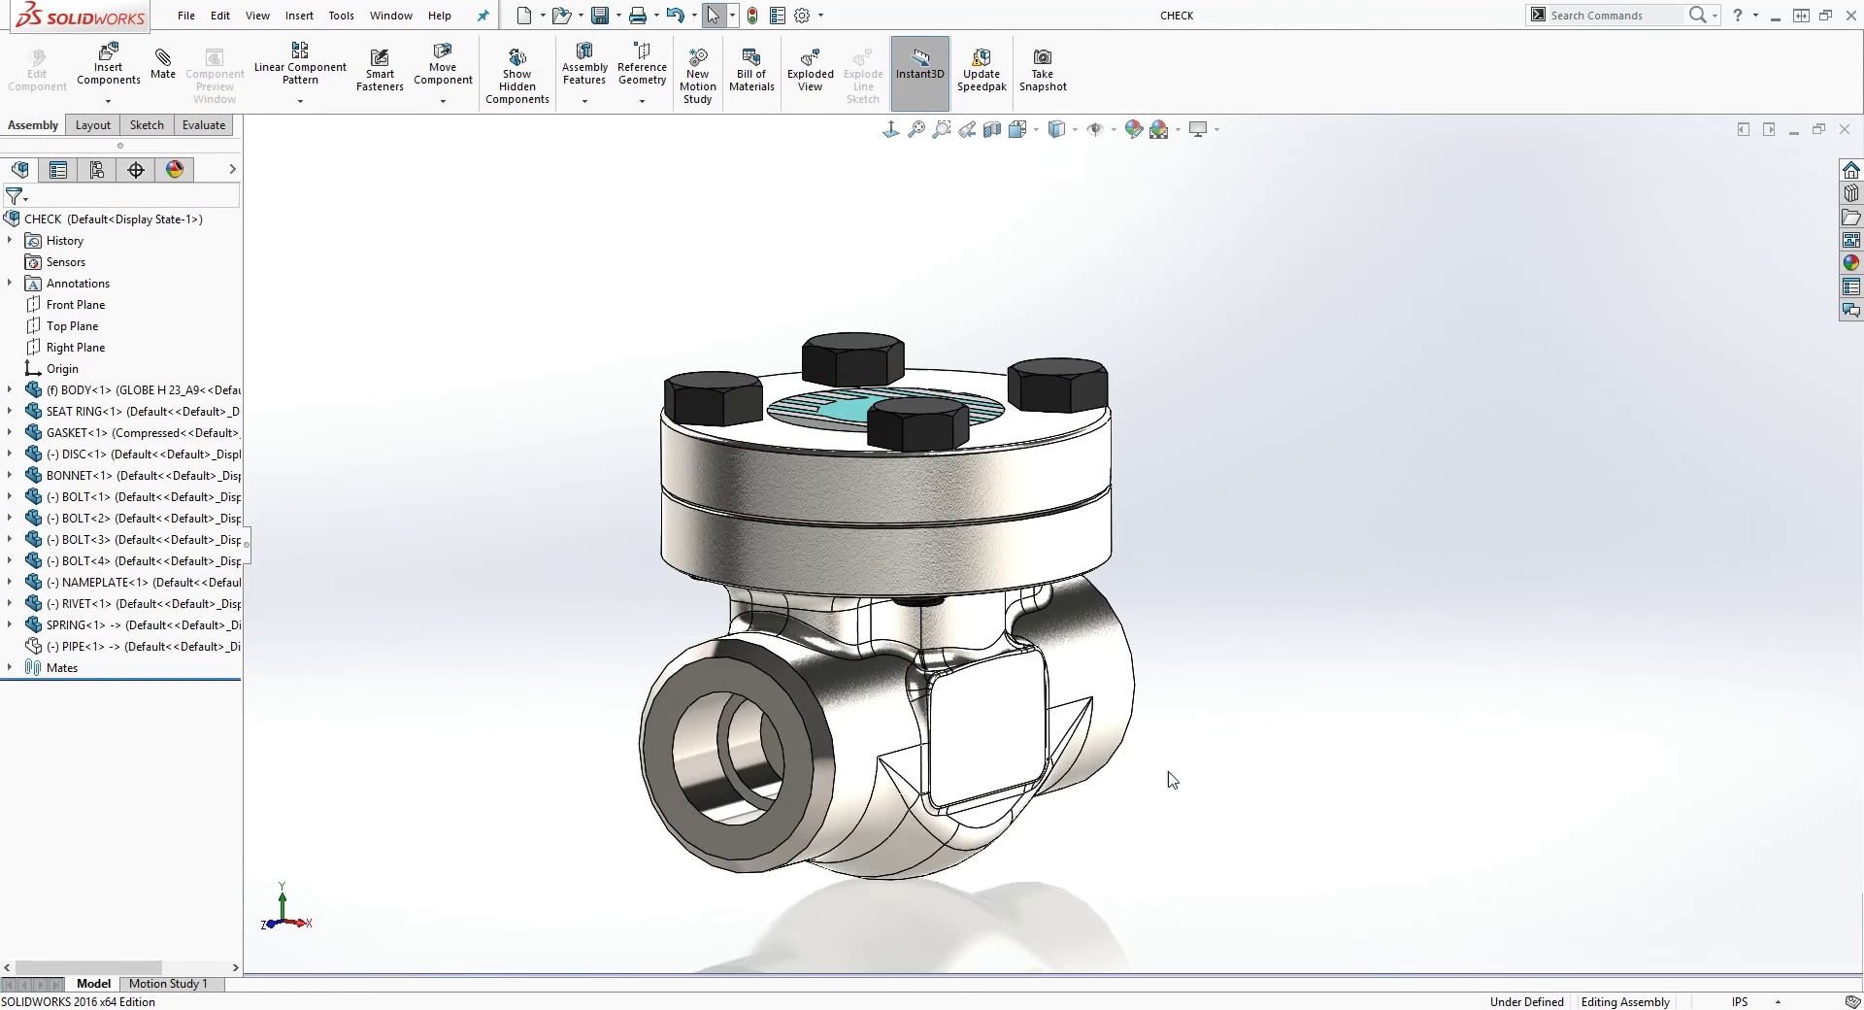
scroll(1137, 757, "up", 1)
left_click(83, 70)
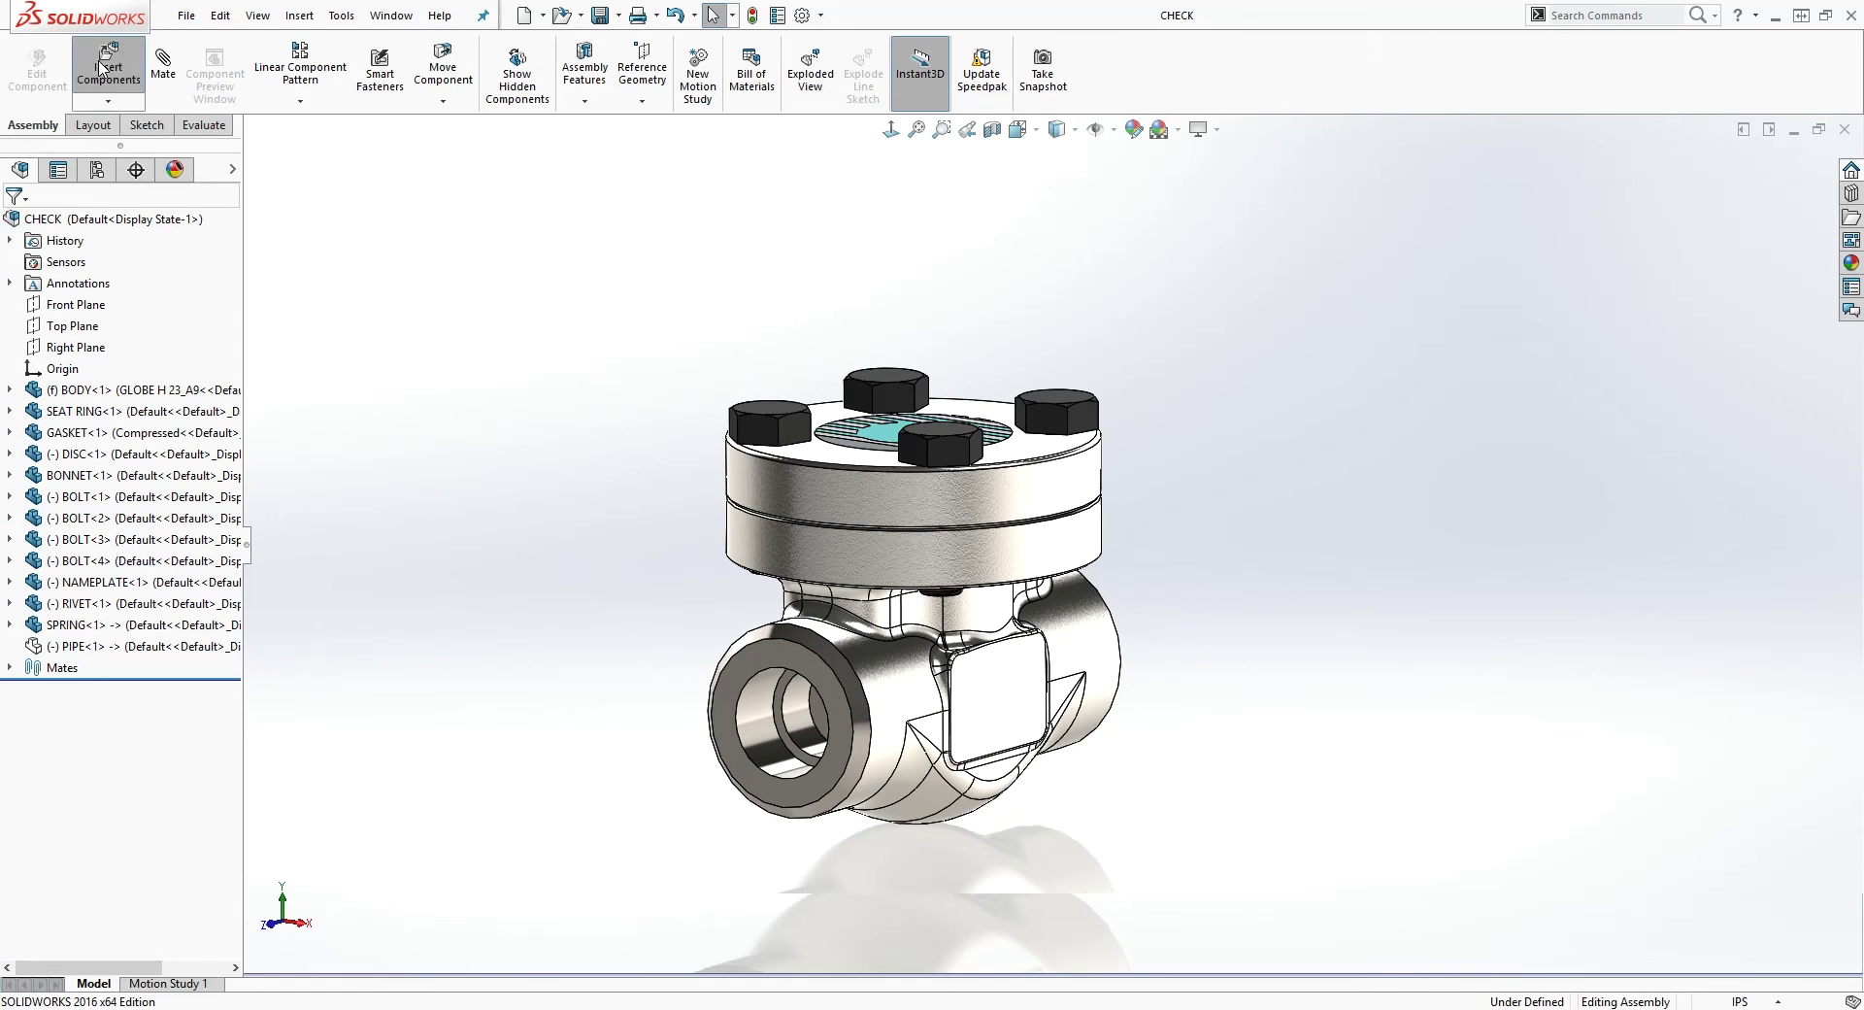
left_click(85, 437)
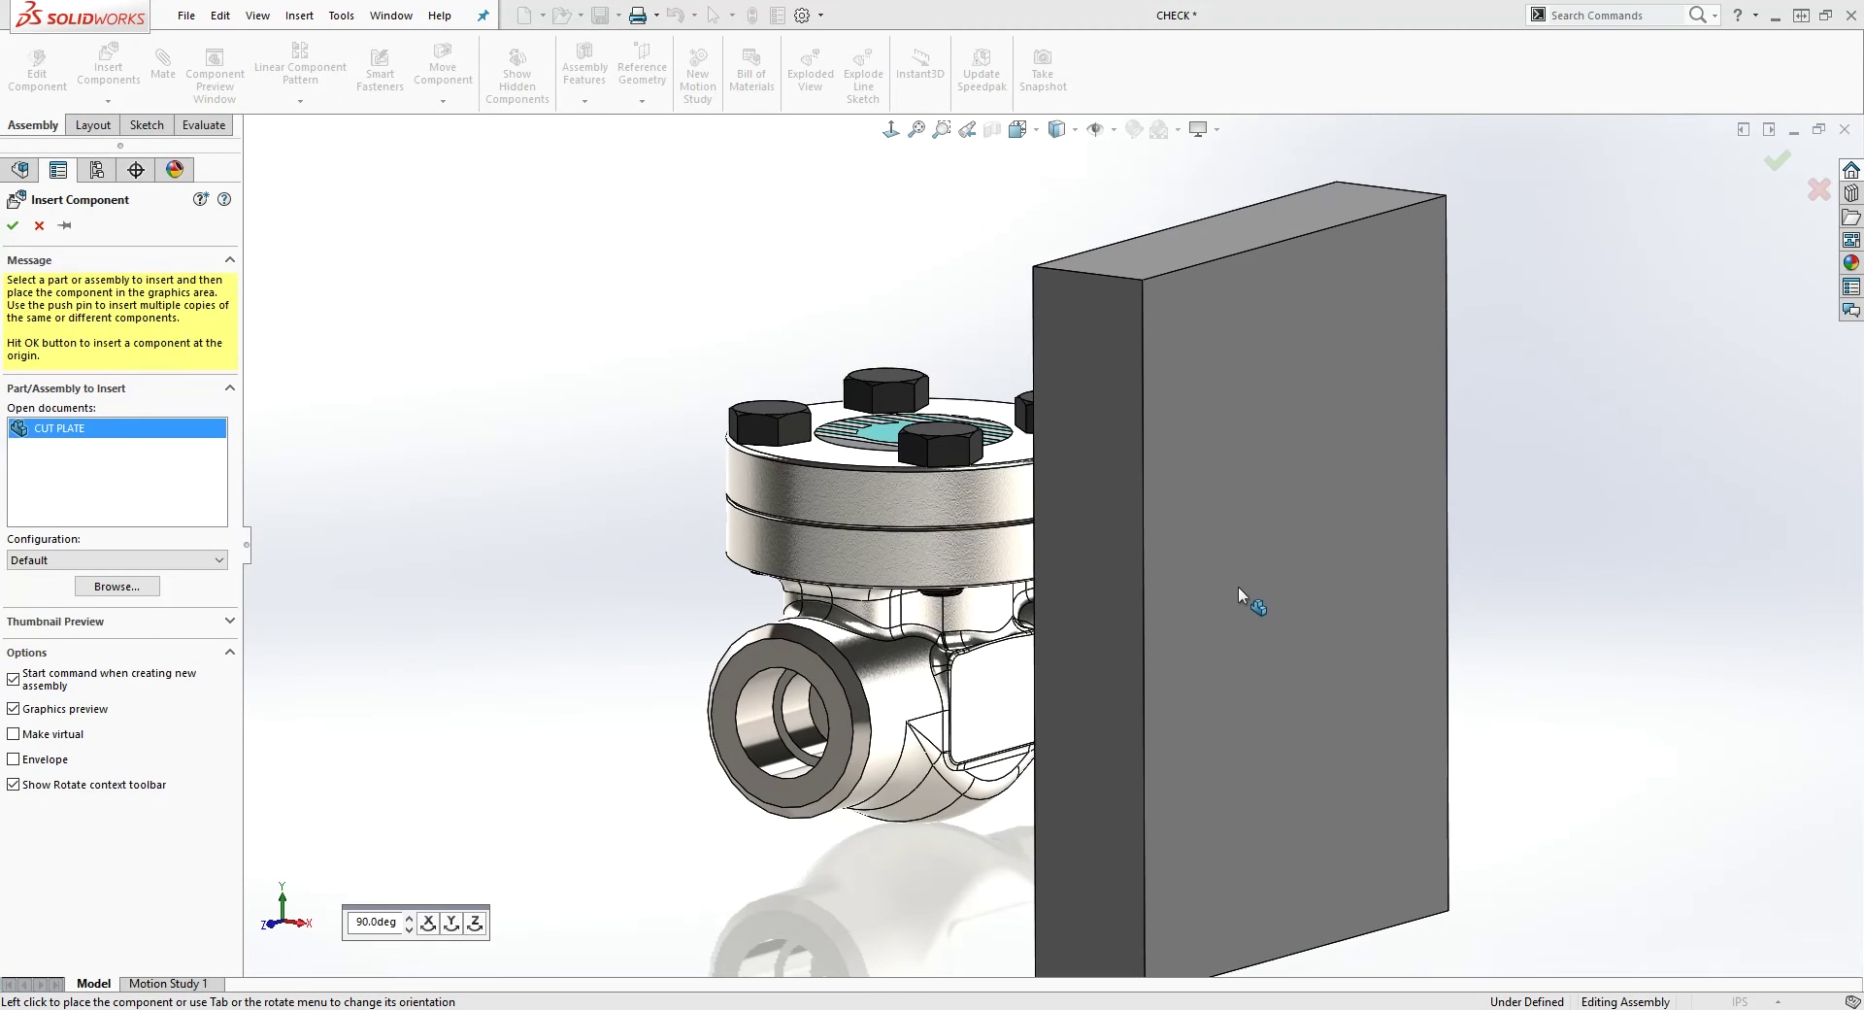
left_click(1156, 604)
Move the cut plate sideways so that it stands clear of the valve
left_click_drag(1238, 646, 1551, 676)
middle_click_drag(1552, 675, 1155, 596)
left_click_drag(1155, 596, 1260, 635)
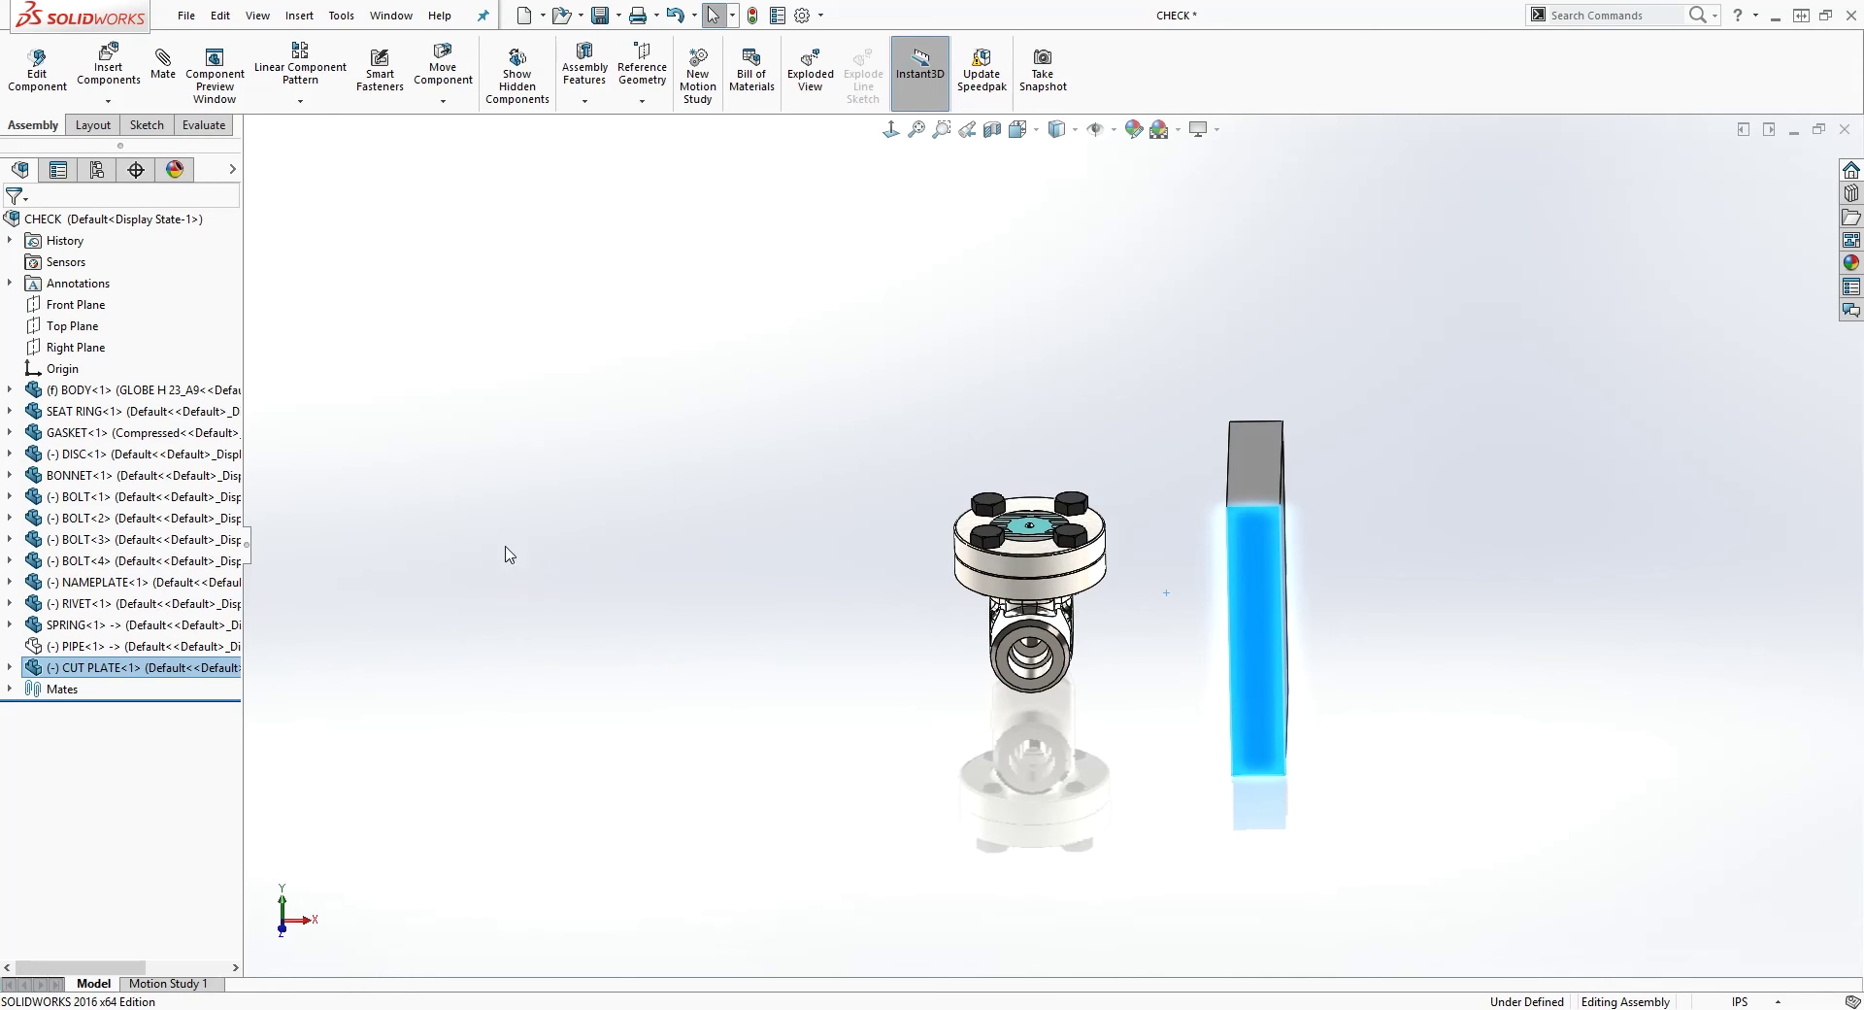
left_click(1388, 611)
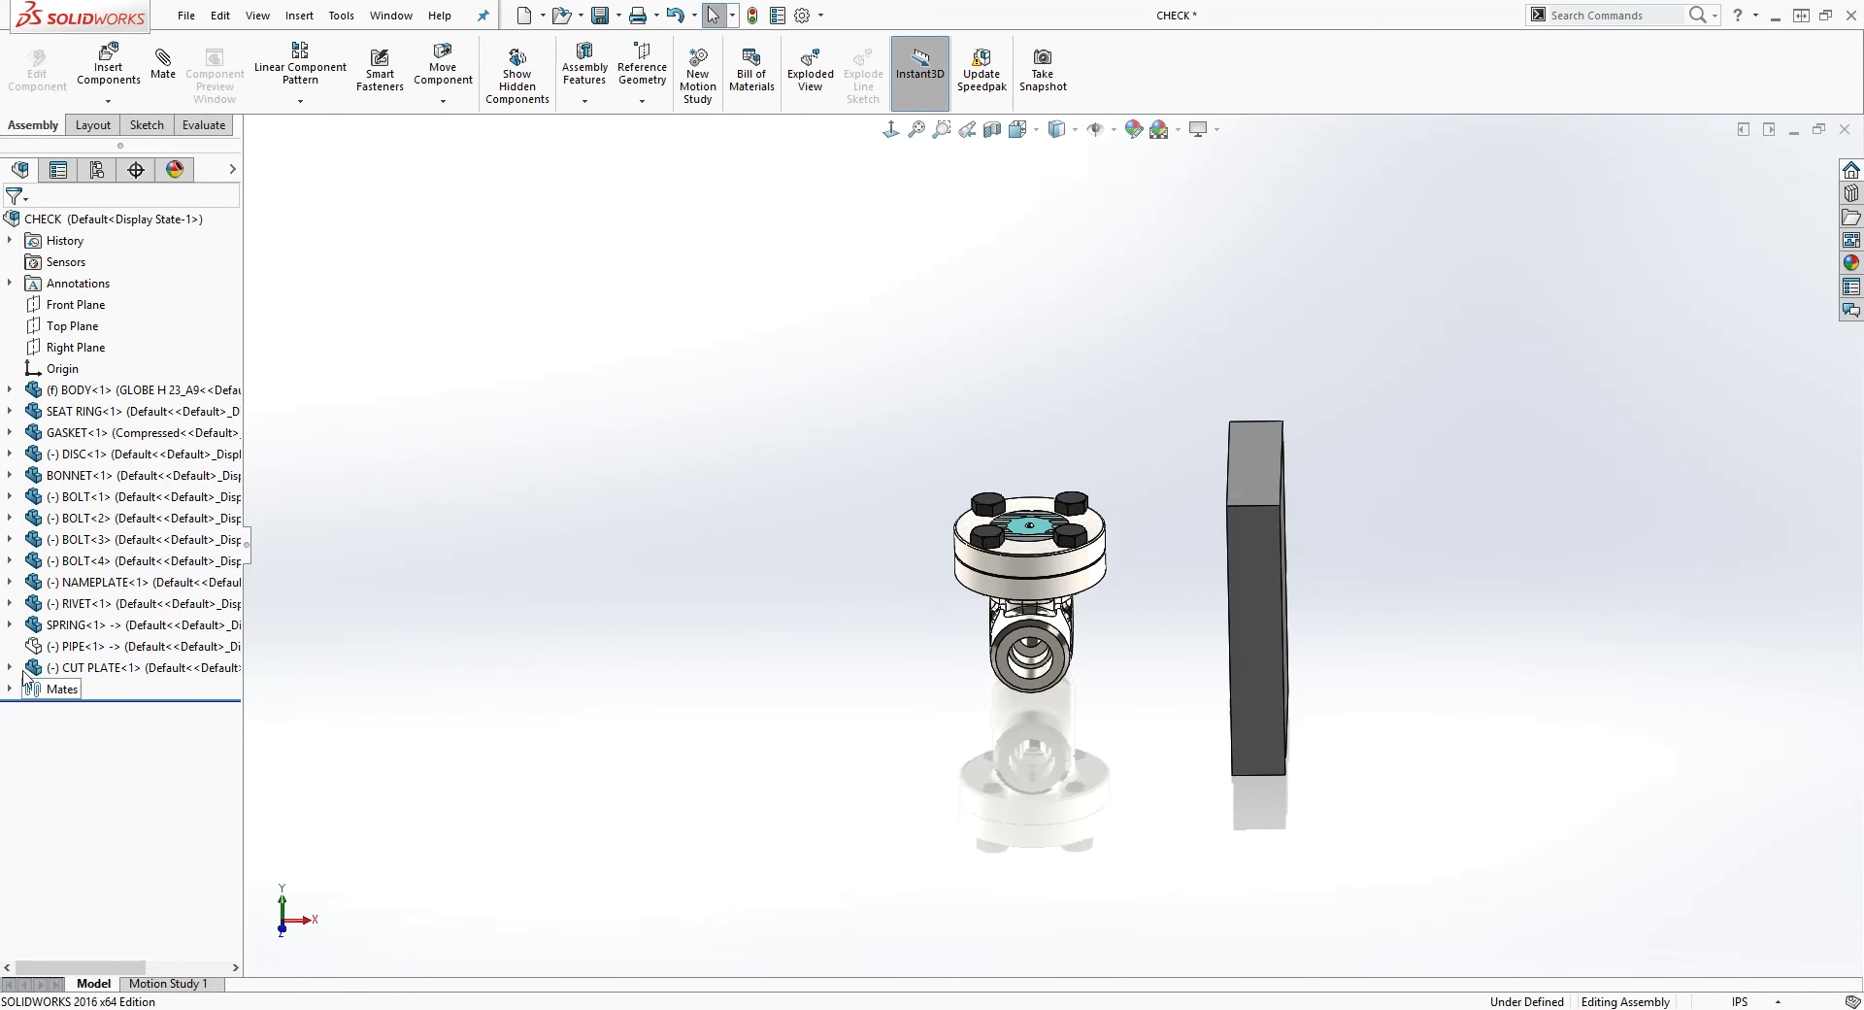
Add a coincident mate between the CUT PLATE's Top plane and the assembly's Top Plane
left_click(9, 668)
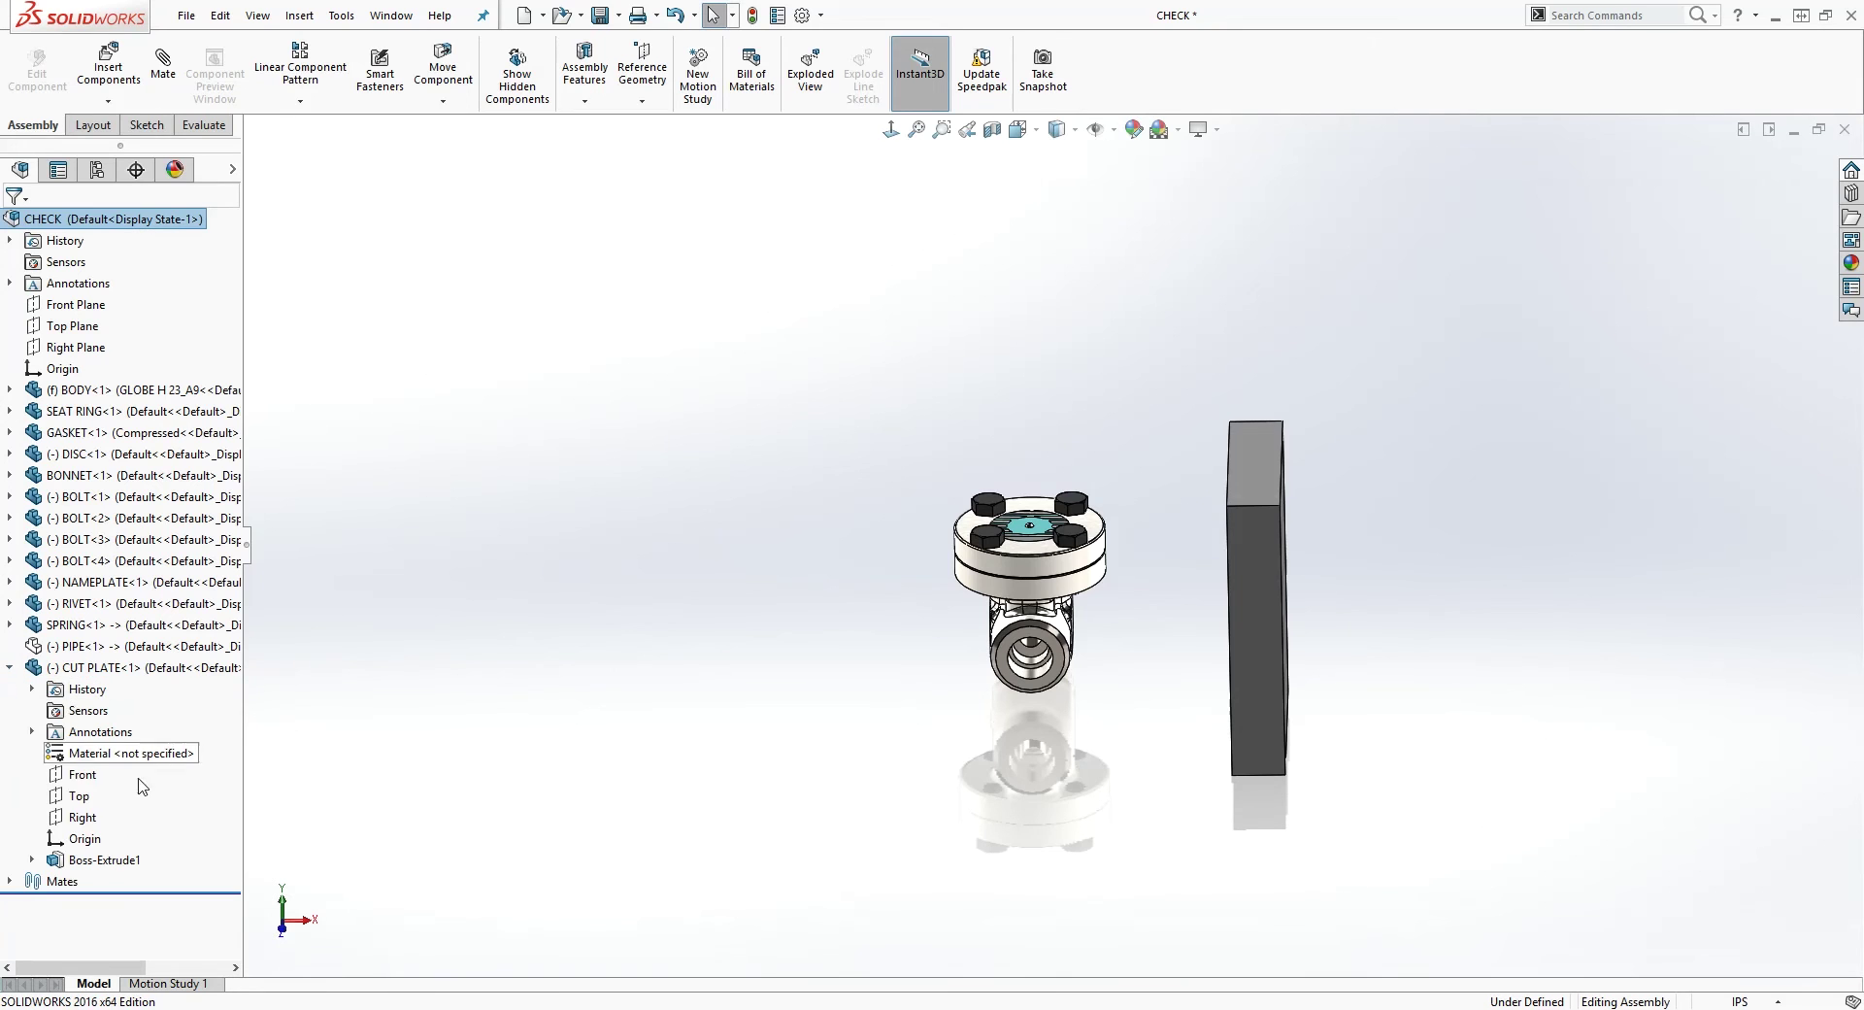
left_click(77, 796)
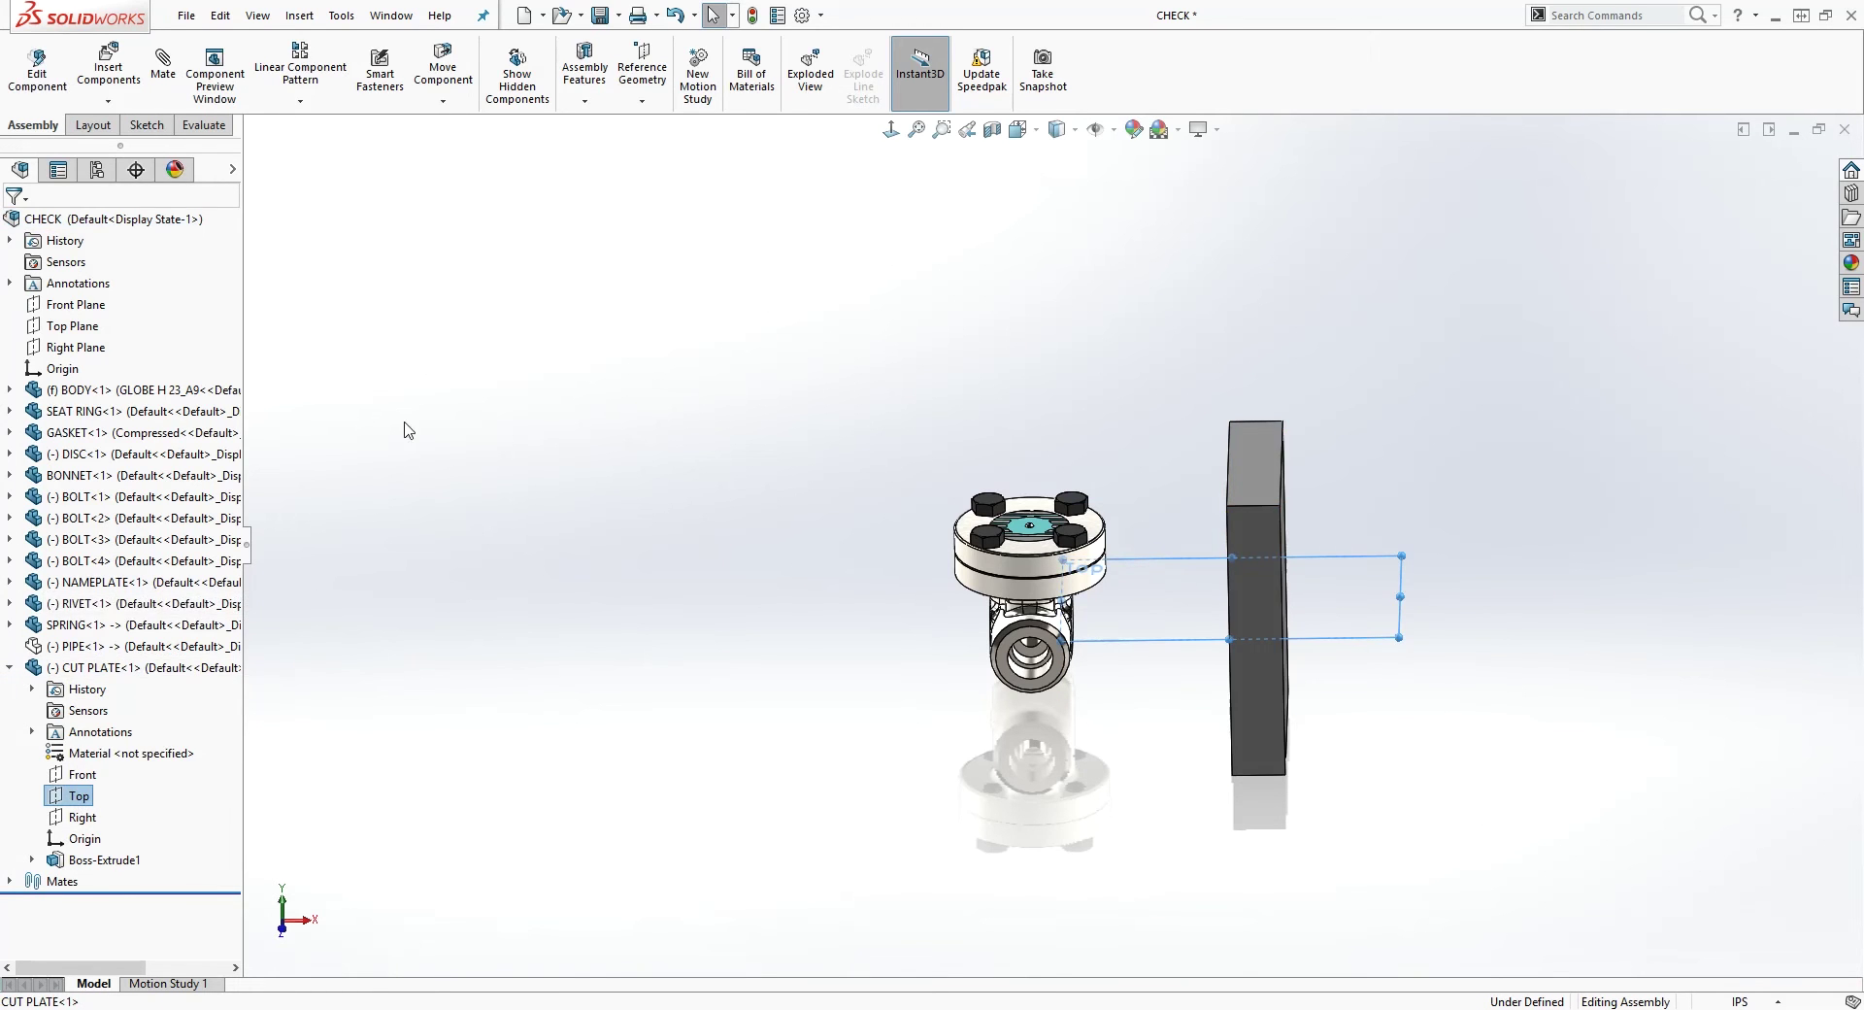
left_click(81, 328, "ctrl")
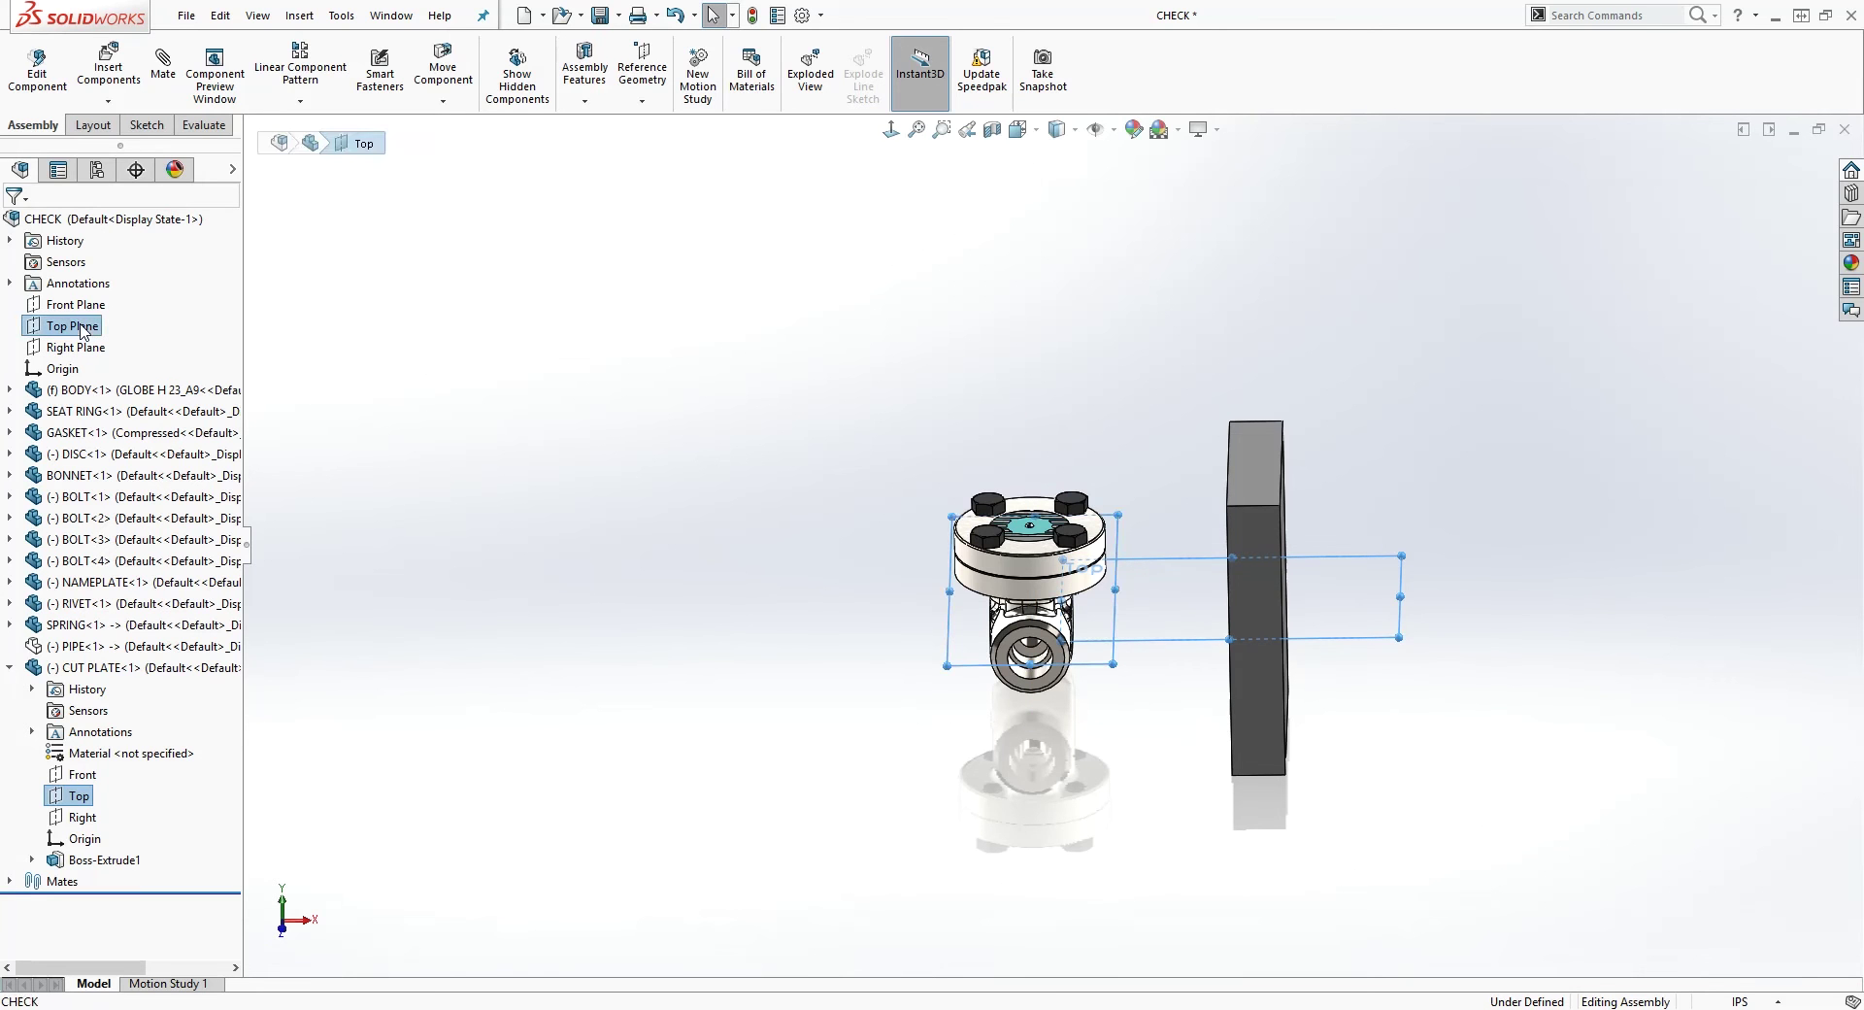
middle_click_drag(1110, 791, 1045, 787)
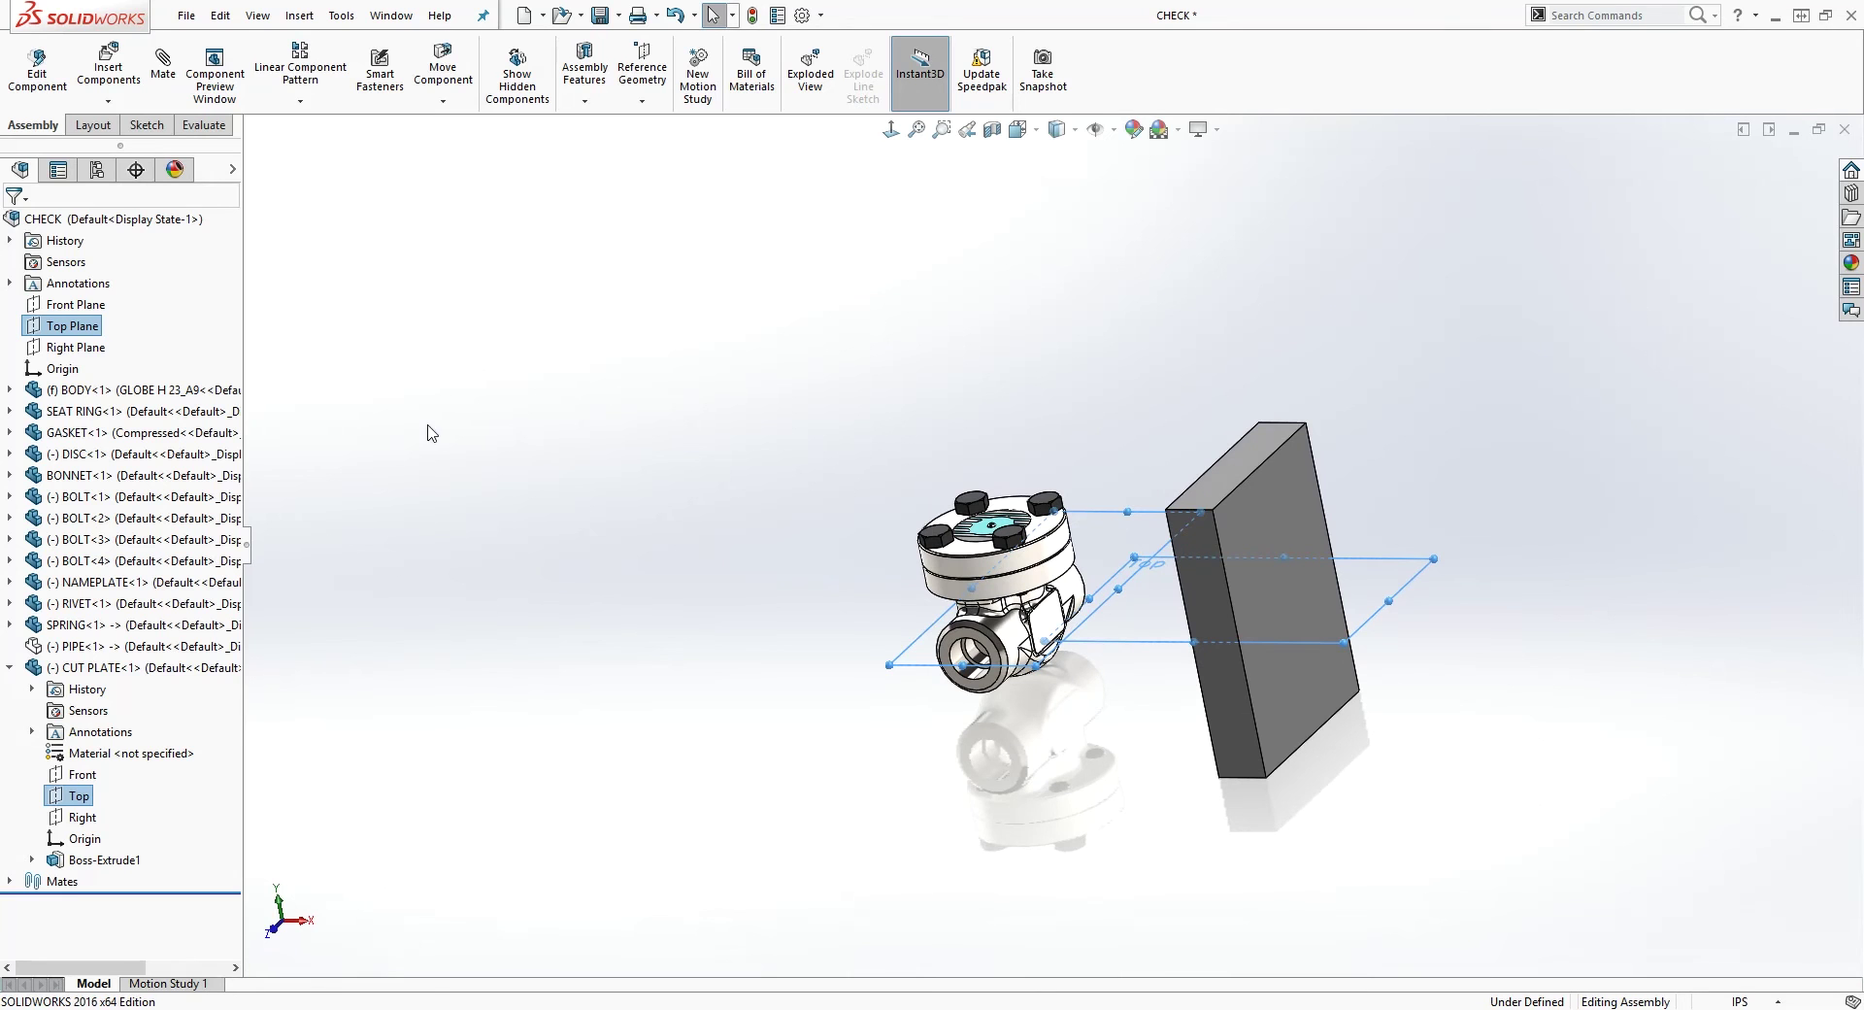
left_click(163, 70)
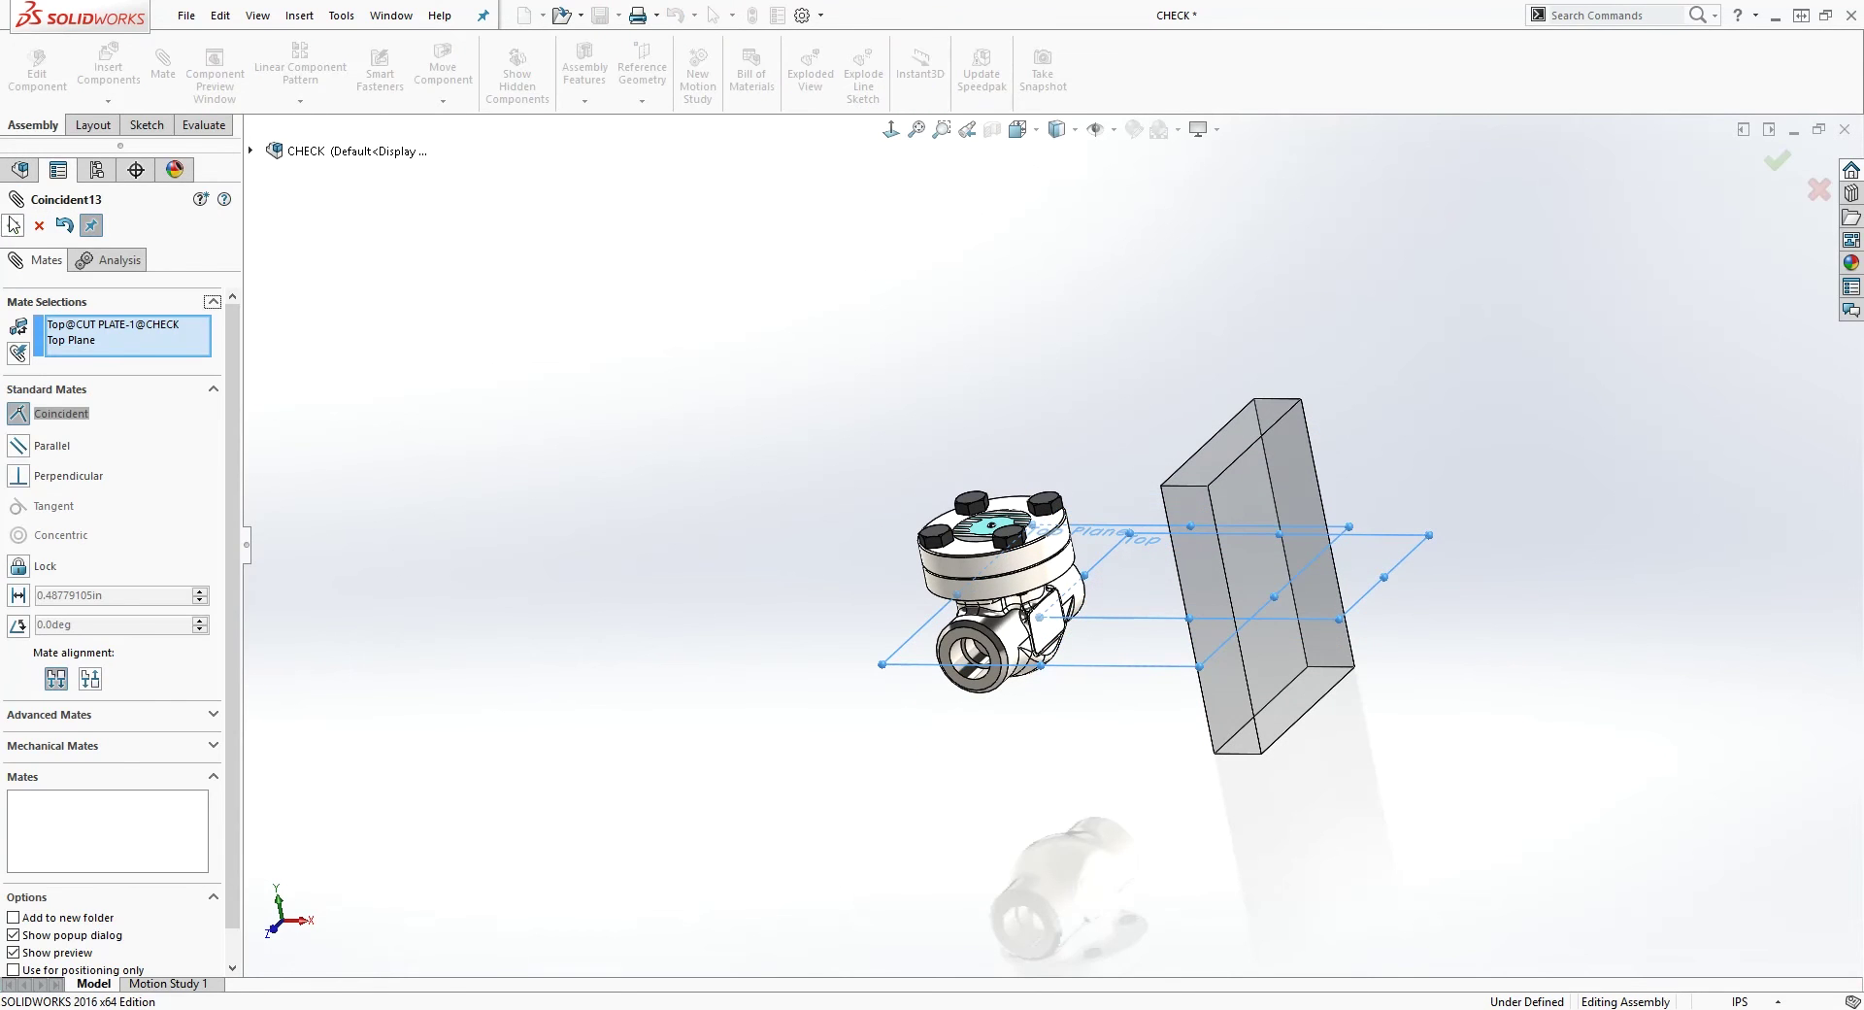
left_click(14, 225)
left_click(13, 225)
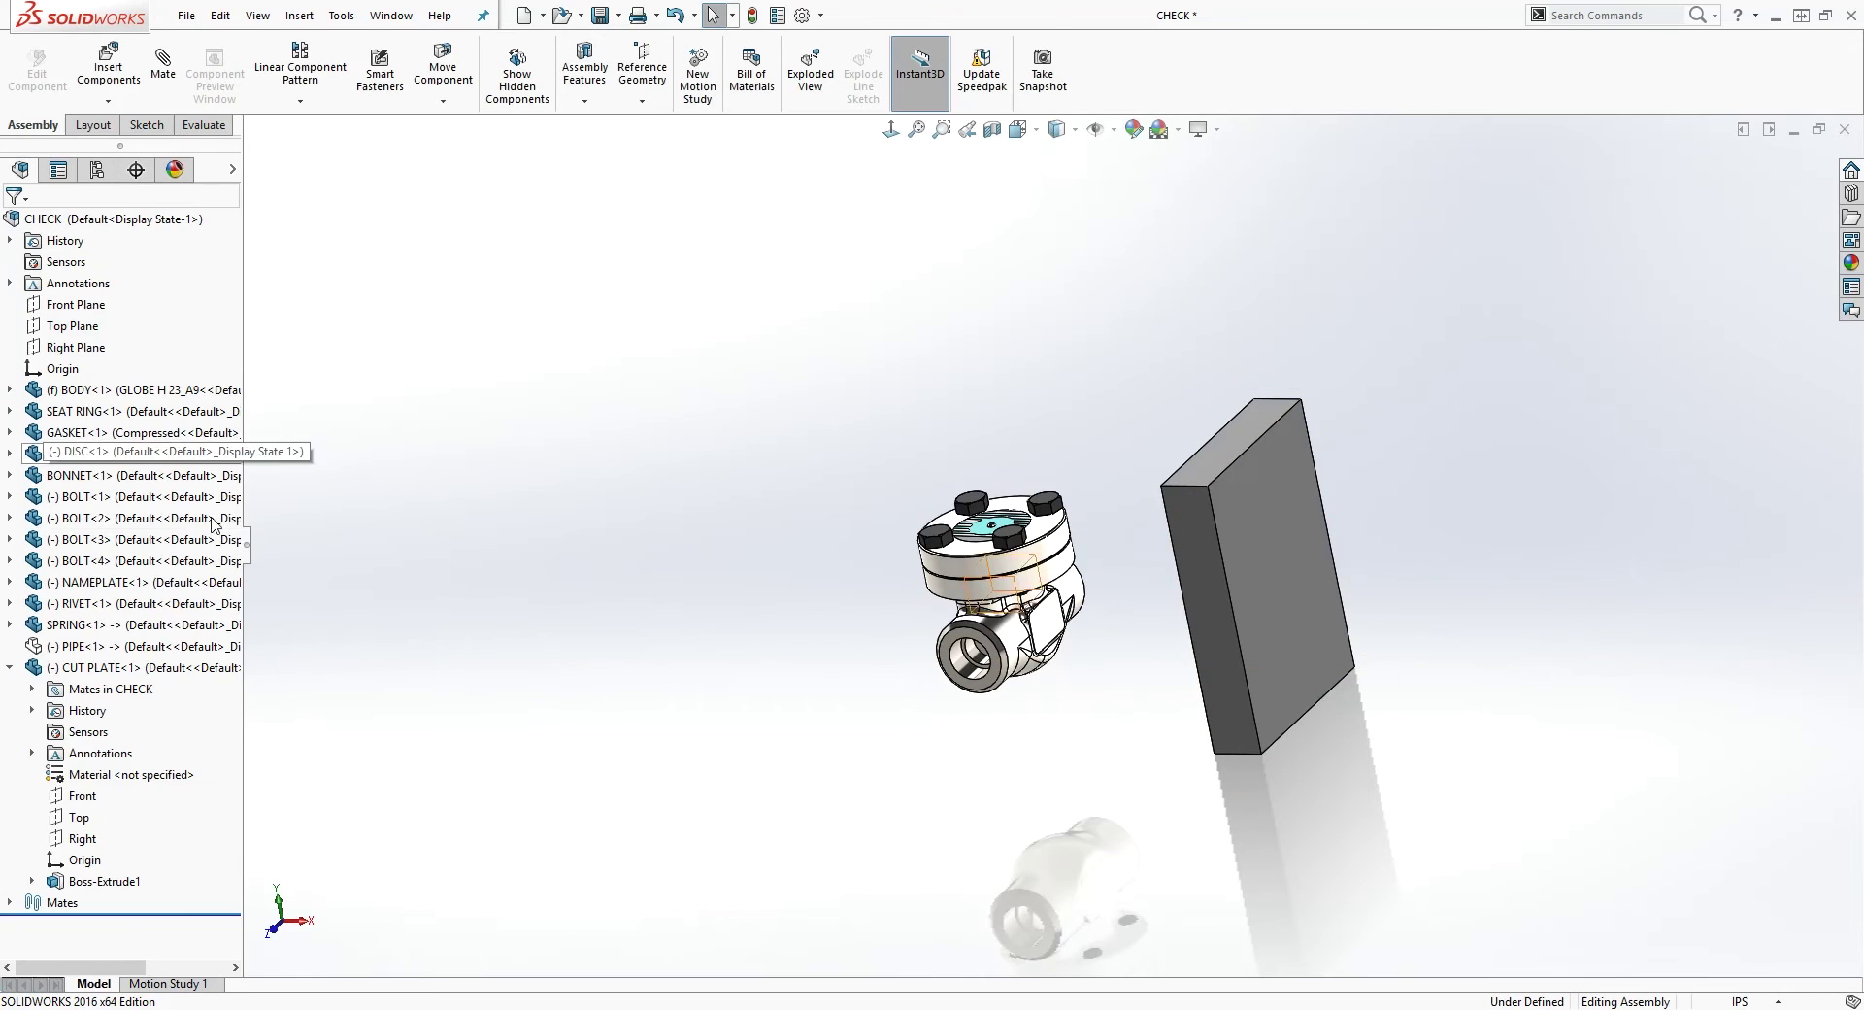
Add a coincident mate between the assembly's Front Plane and the CUT PLATE's Front plane
left_click(71, 307)
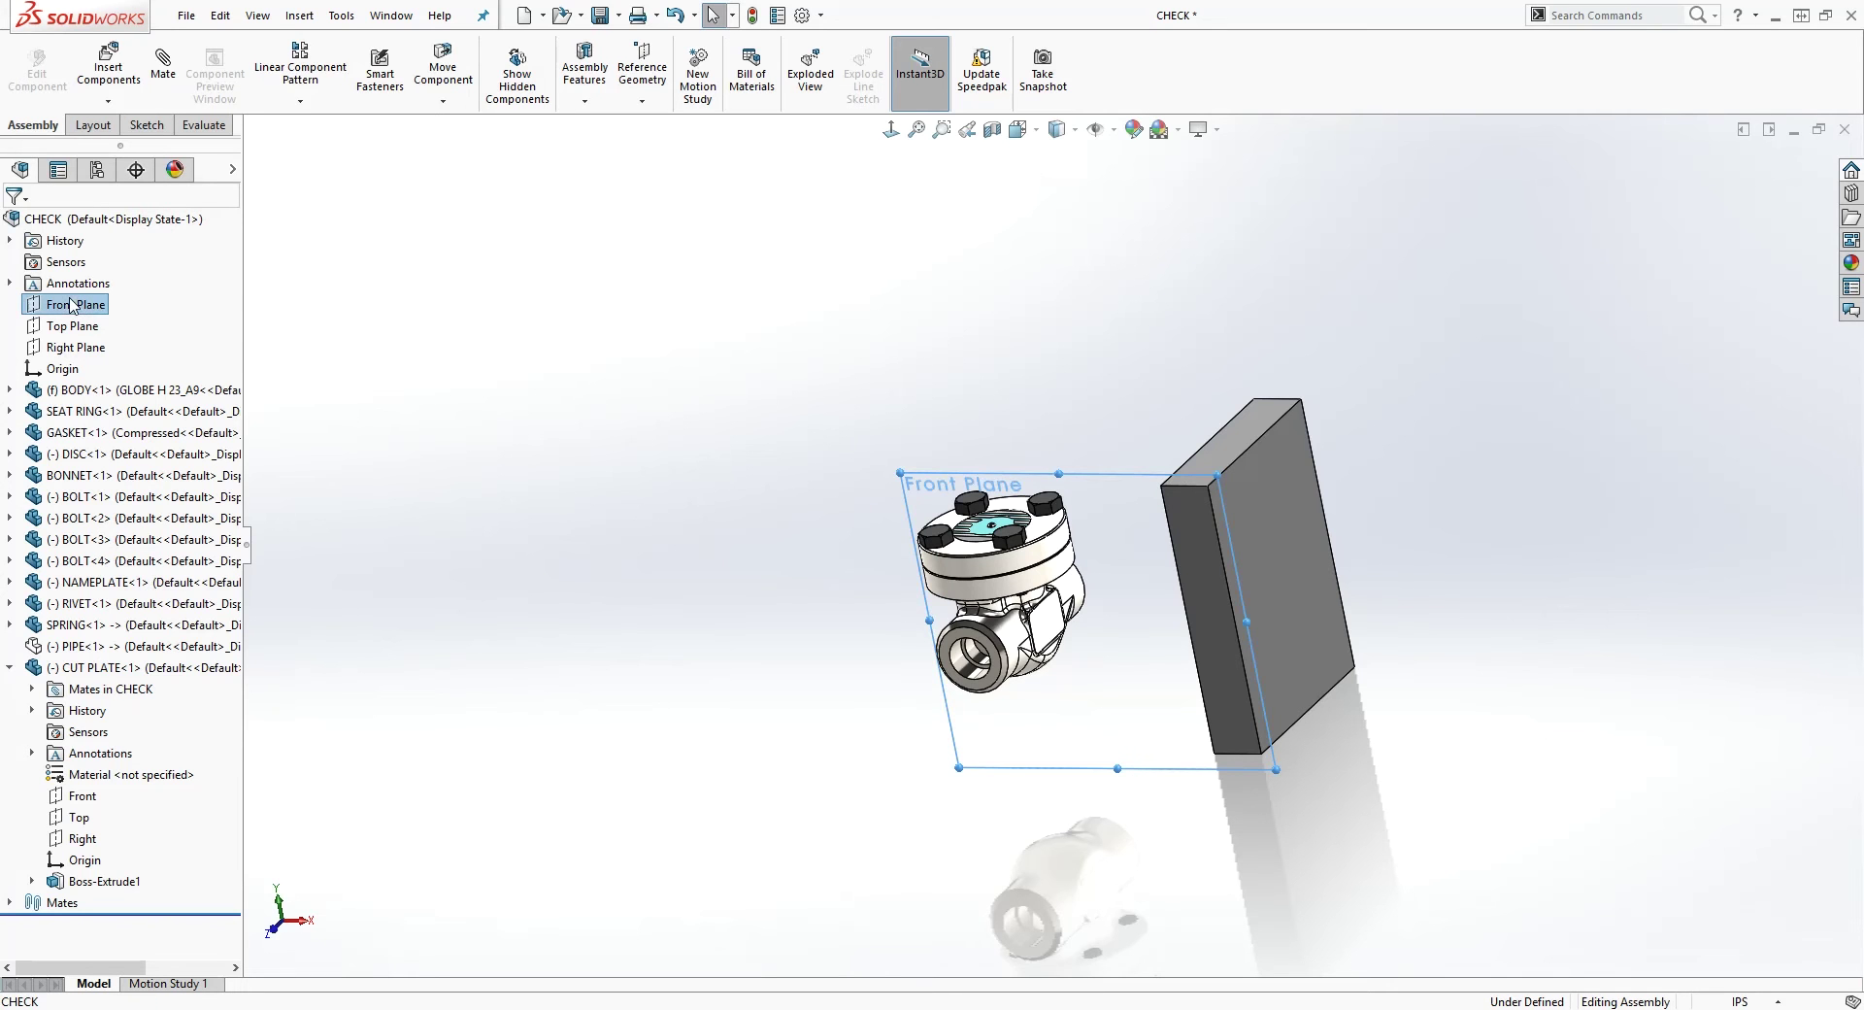
middle_click_drag(591, 527, 603, 528)
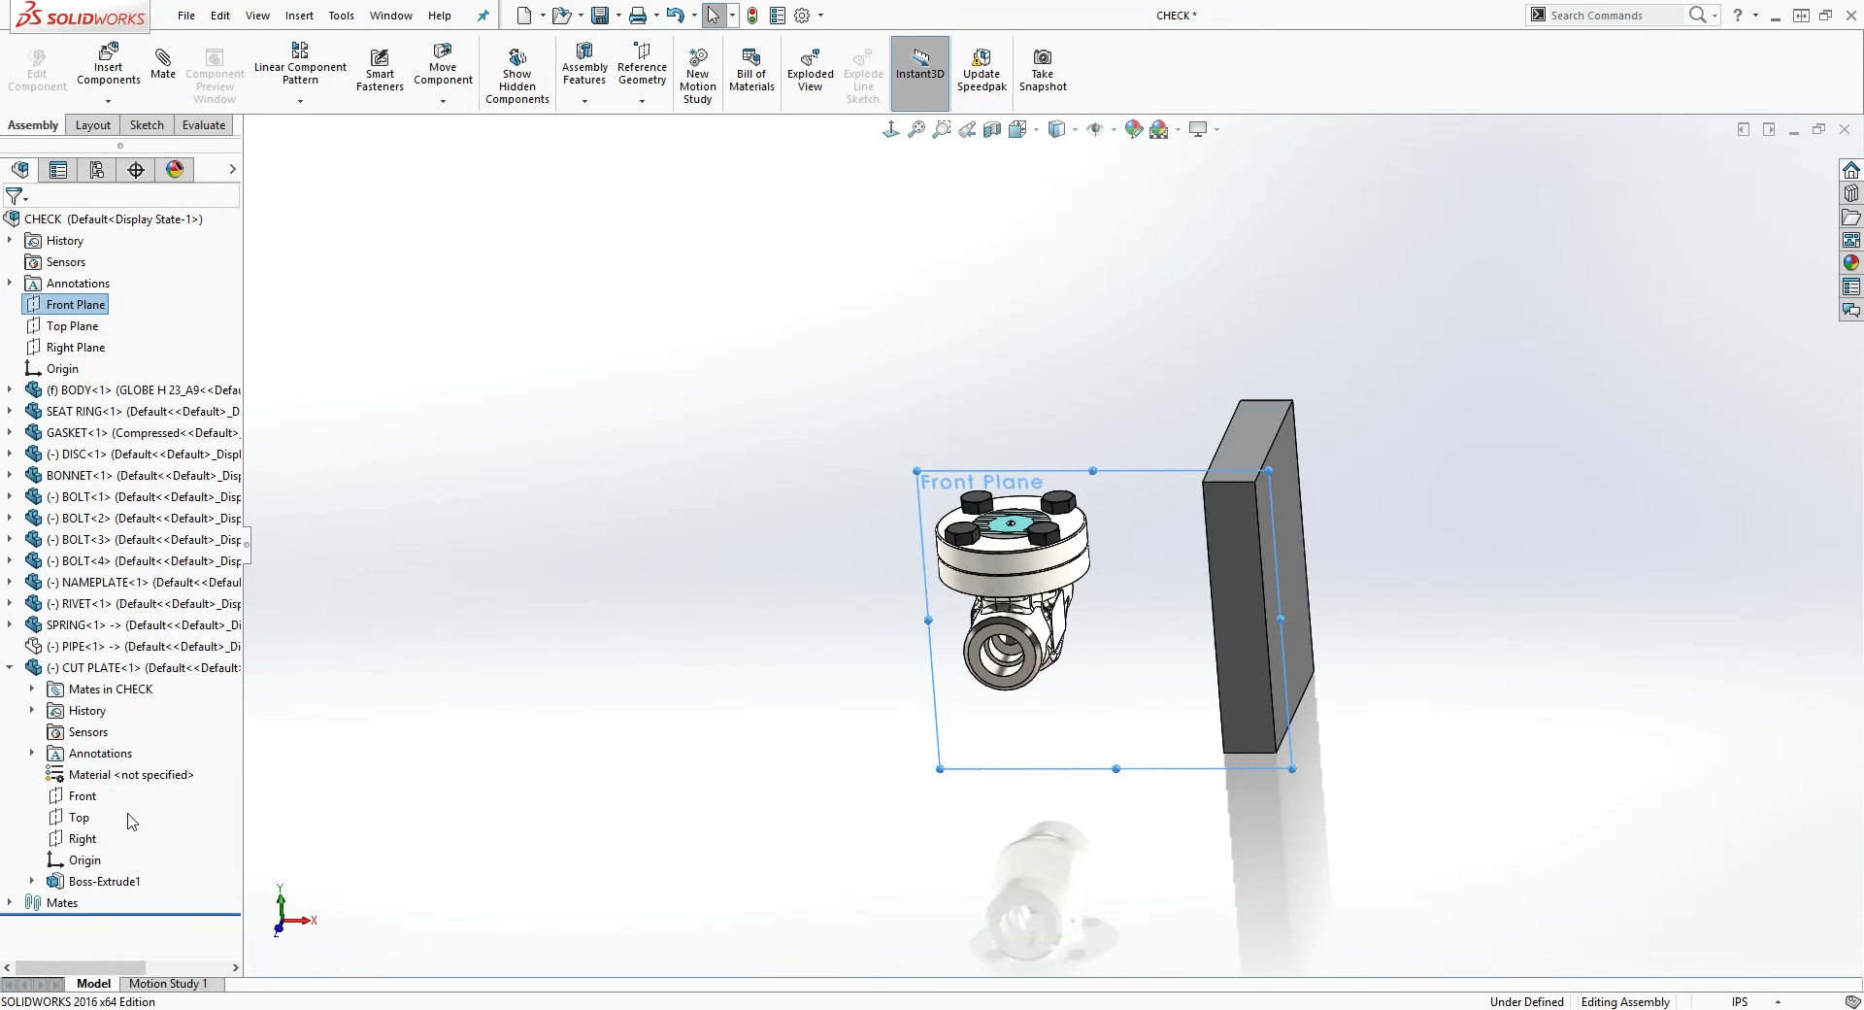
left_click(83, 800, "ctrl")
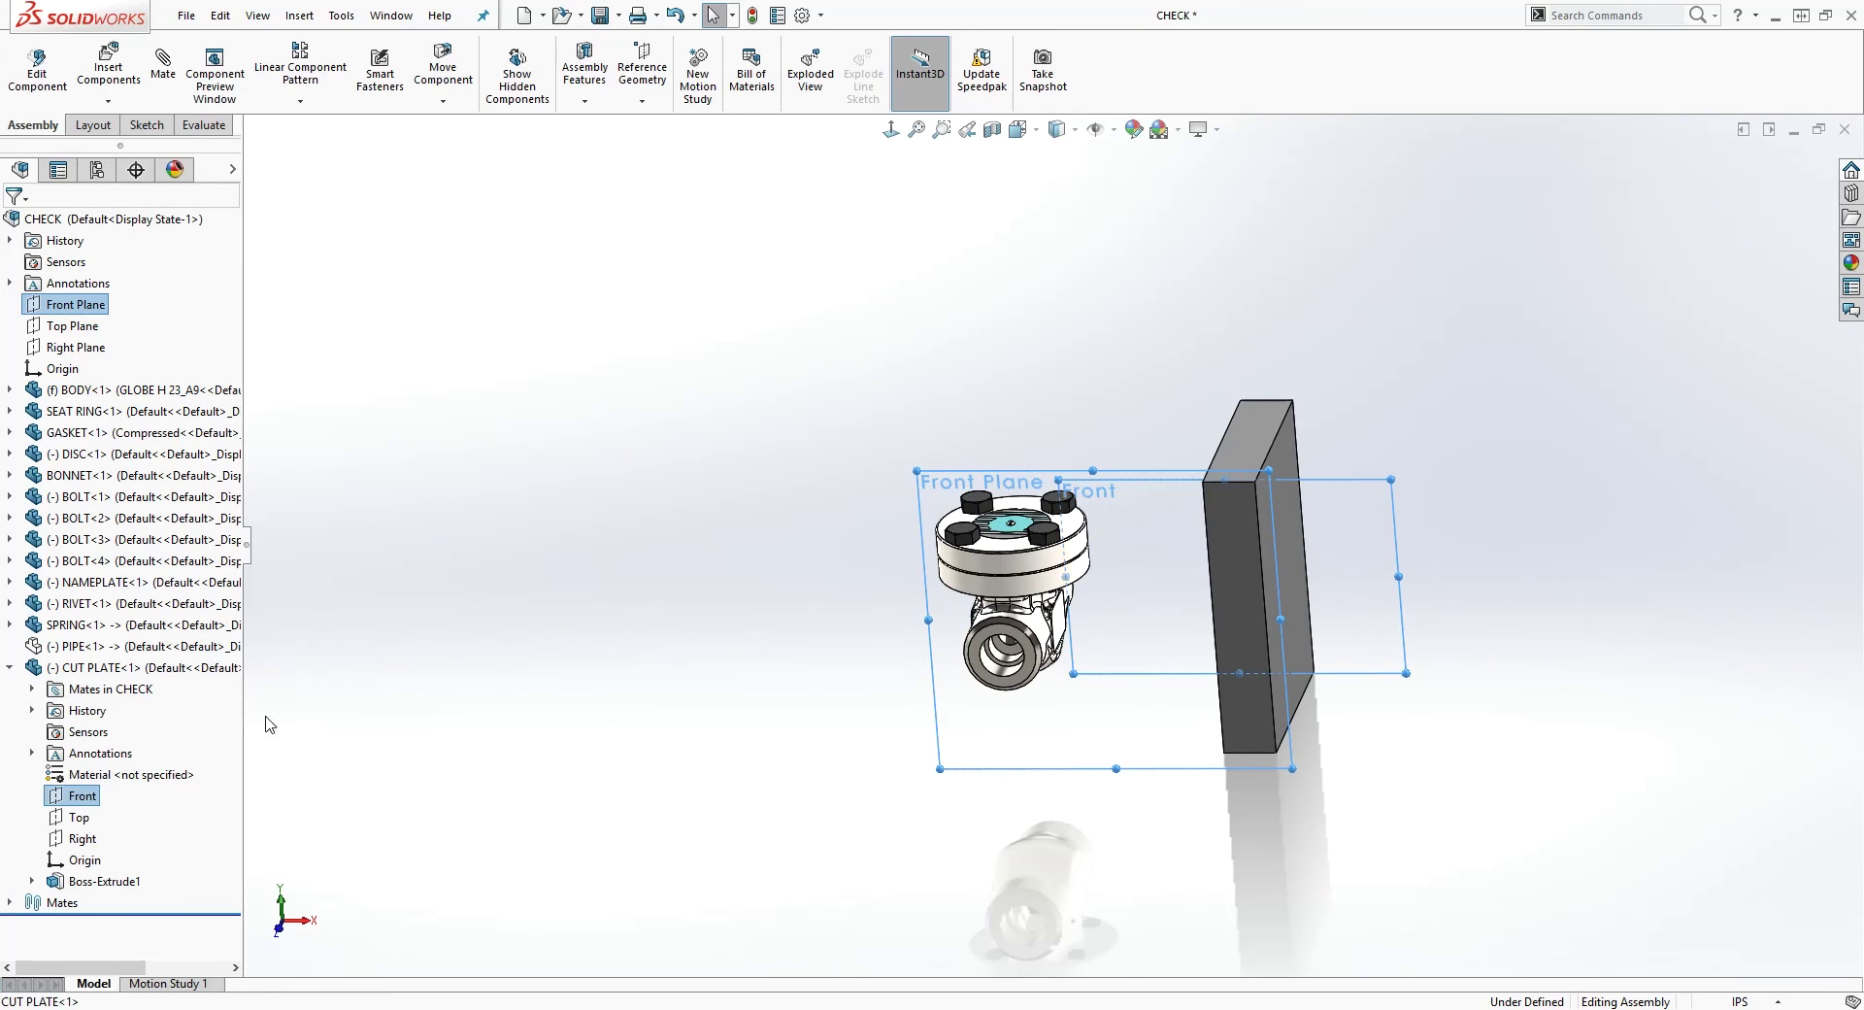
middle_click_drag(1223, 821, 1167, 904)
left_click(163, 64)
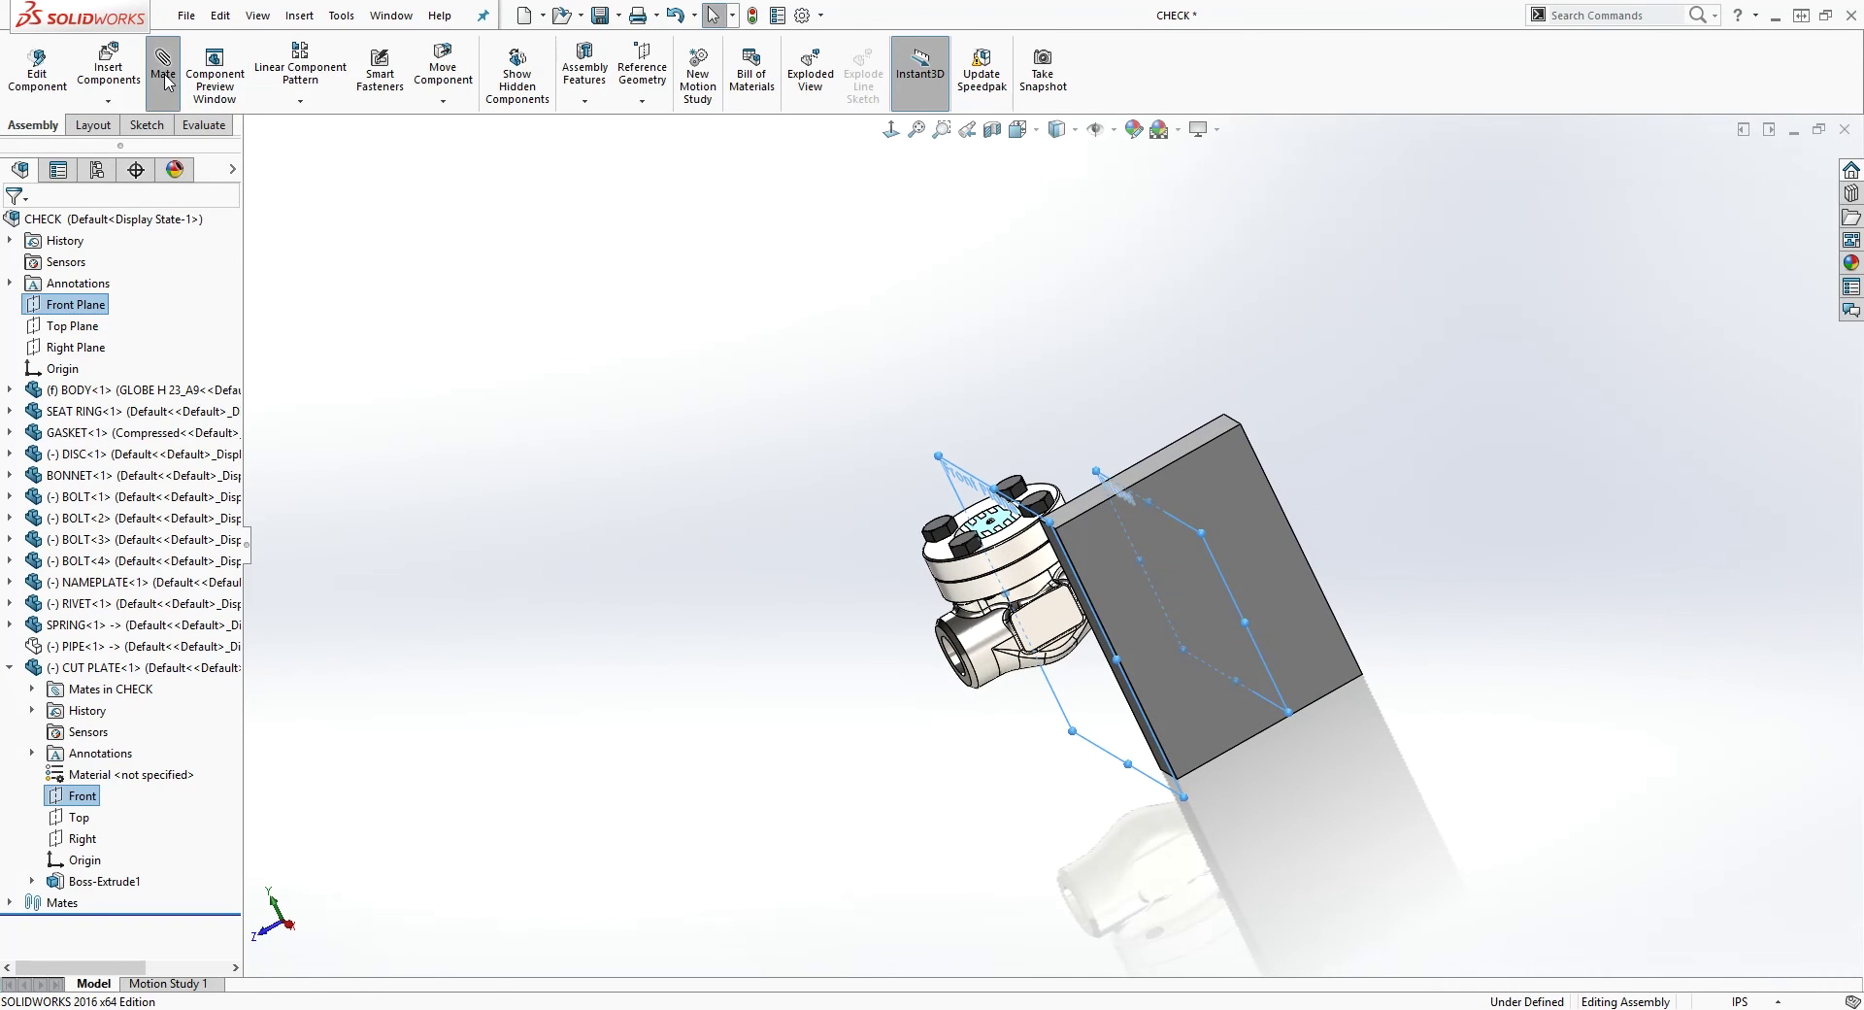
left_click(12, 226)
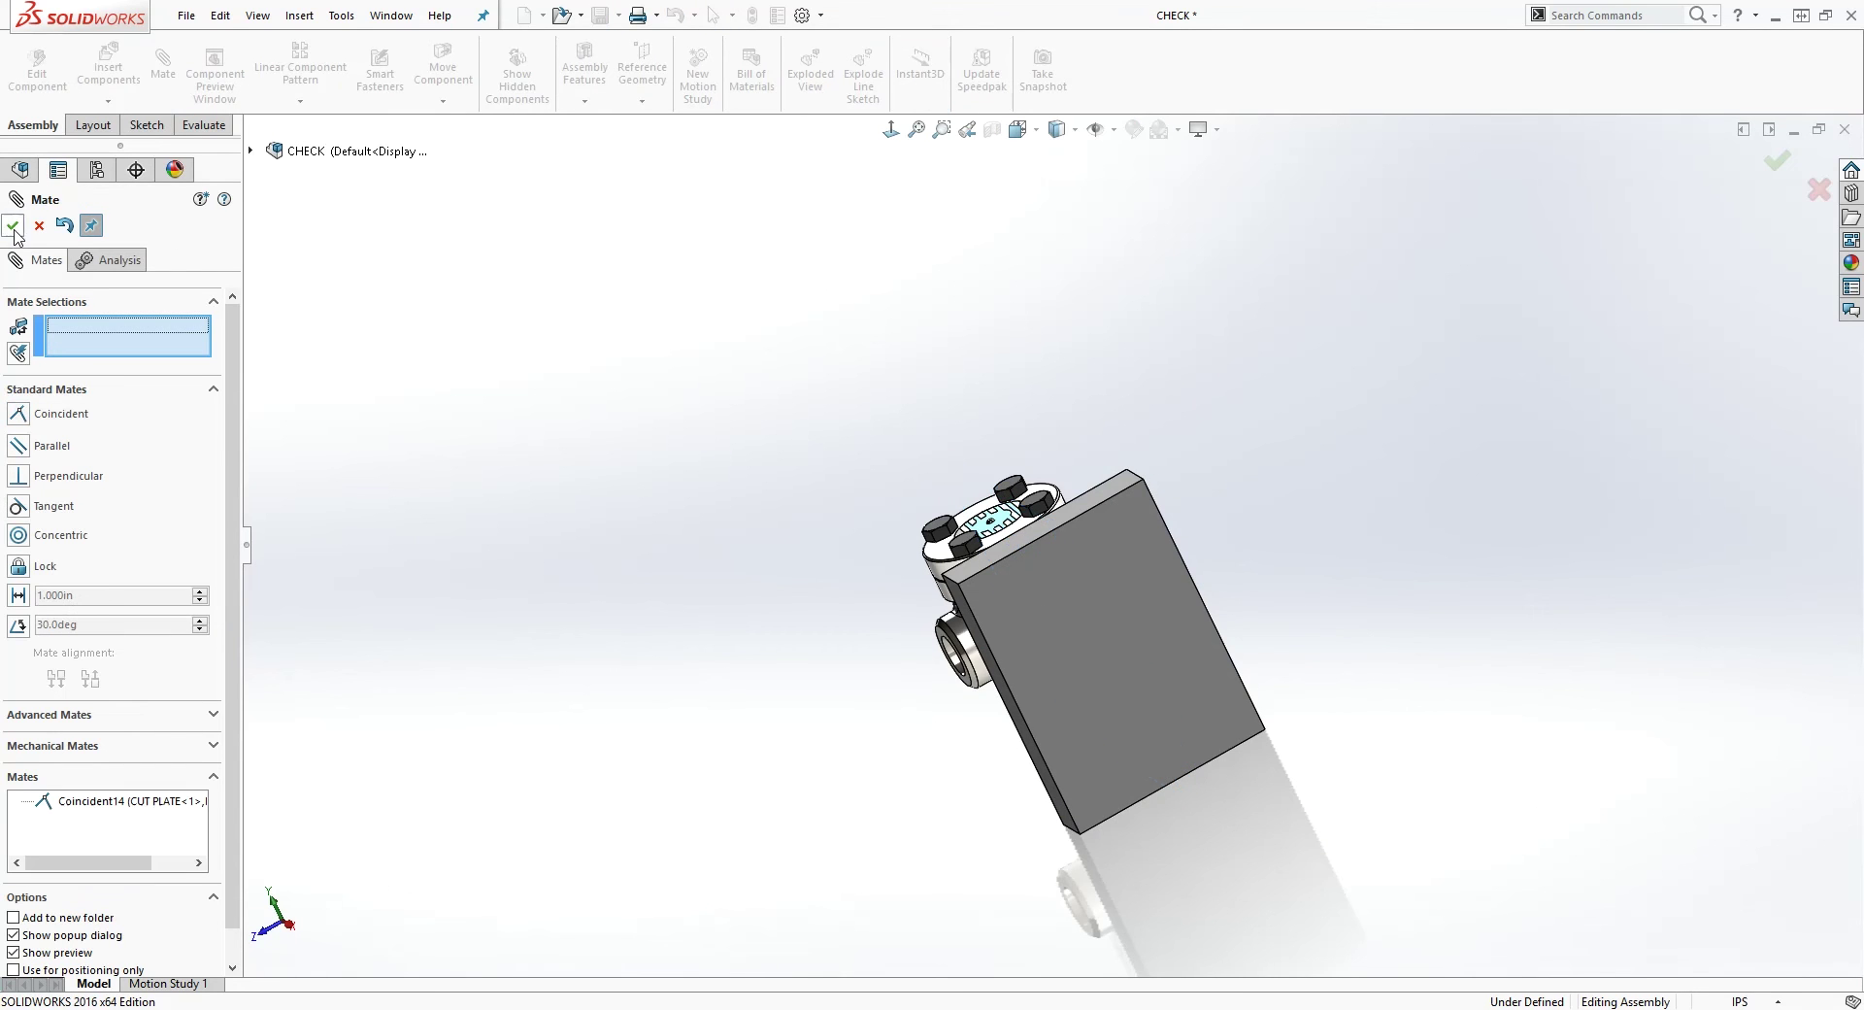
left_click(12, 227)
Move the cut plate along its remaining free direction so that it stands close beside the valve
middle_click_drag(757, 456, 860, 440)
left_click_drag(1194, 637, 1112, 615)
left_click(1347, 693)
Start an assembly sketch on the bottom face of the cut plate and view it straight on
middle_click_drag(1347, 694, 1299, 434)
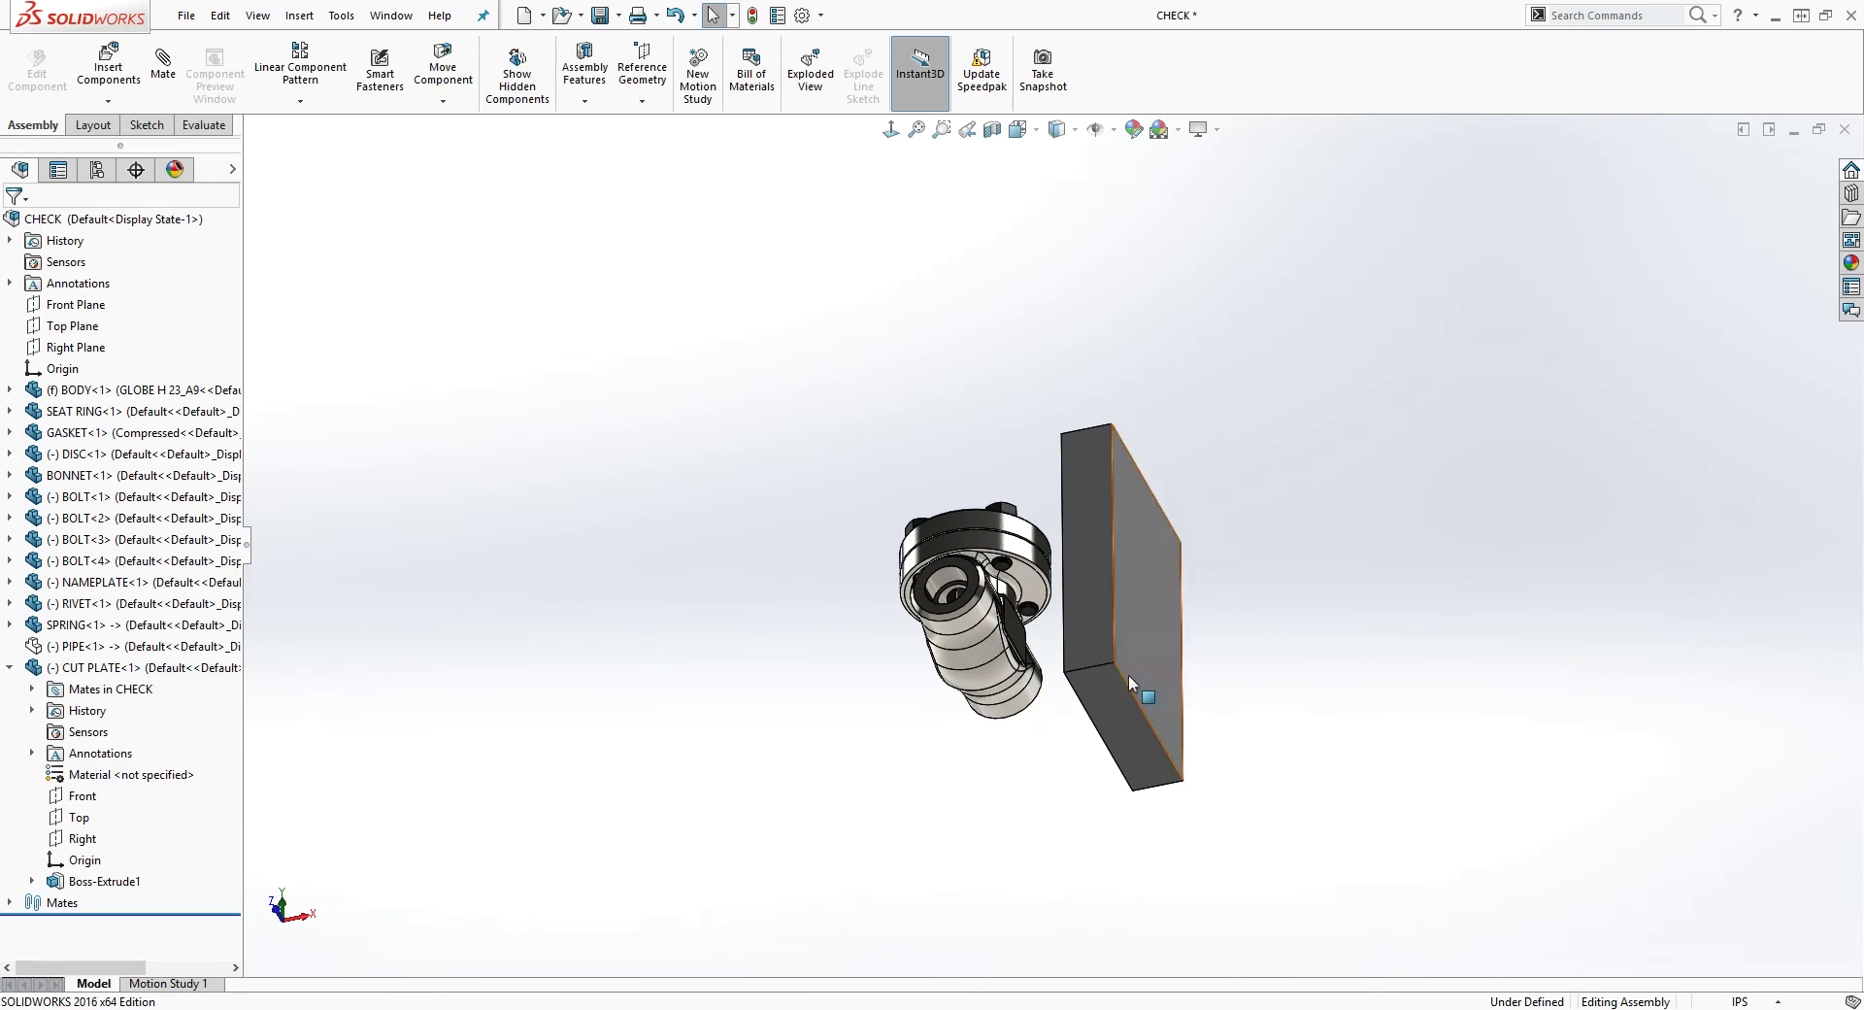
middle_click_drag(1110, 693, 1361, 816)
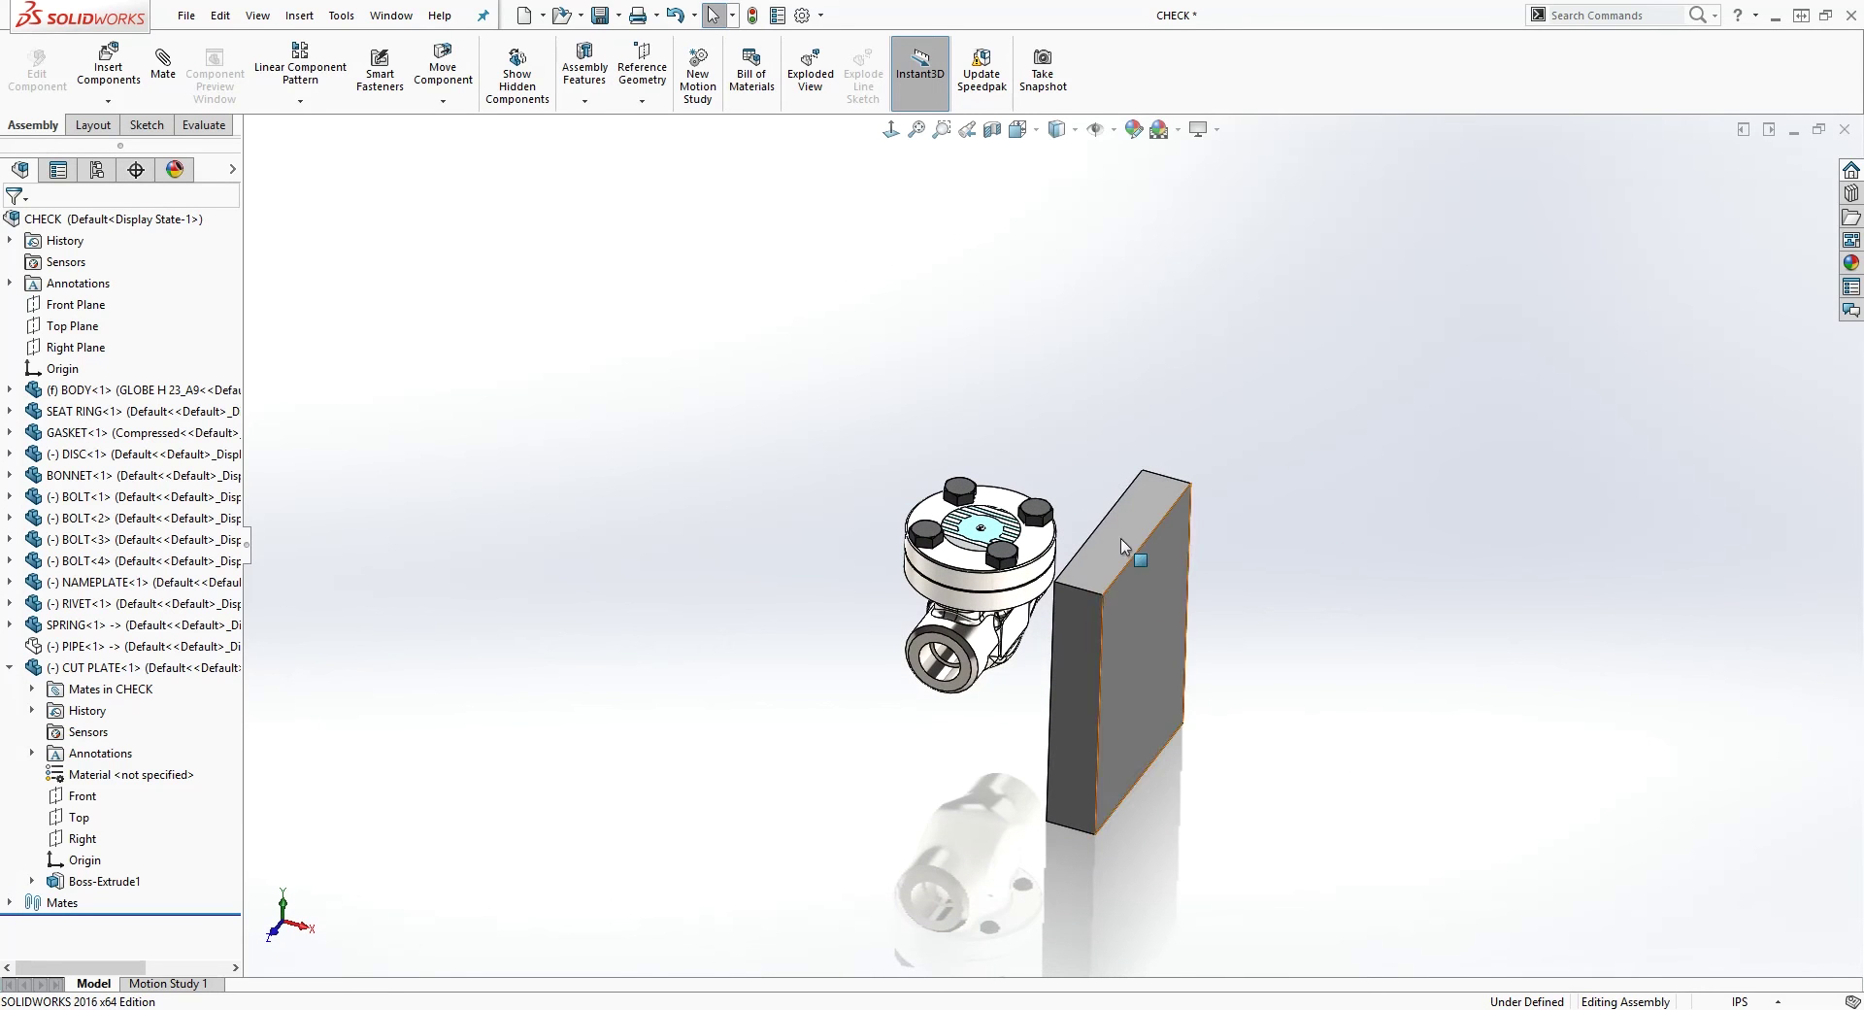
middle_click_drag(1196, 783, 1236, 469)
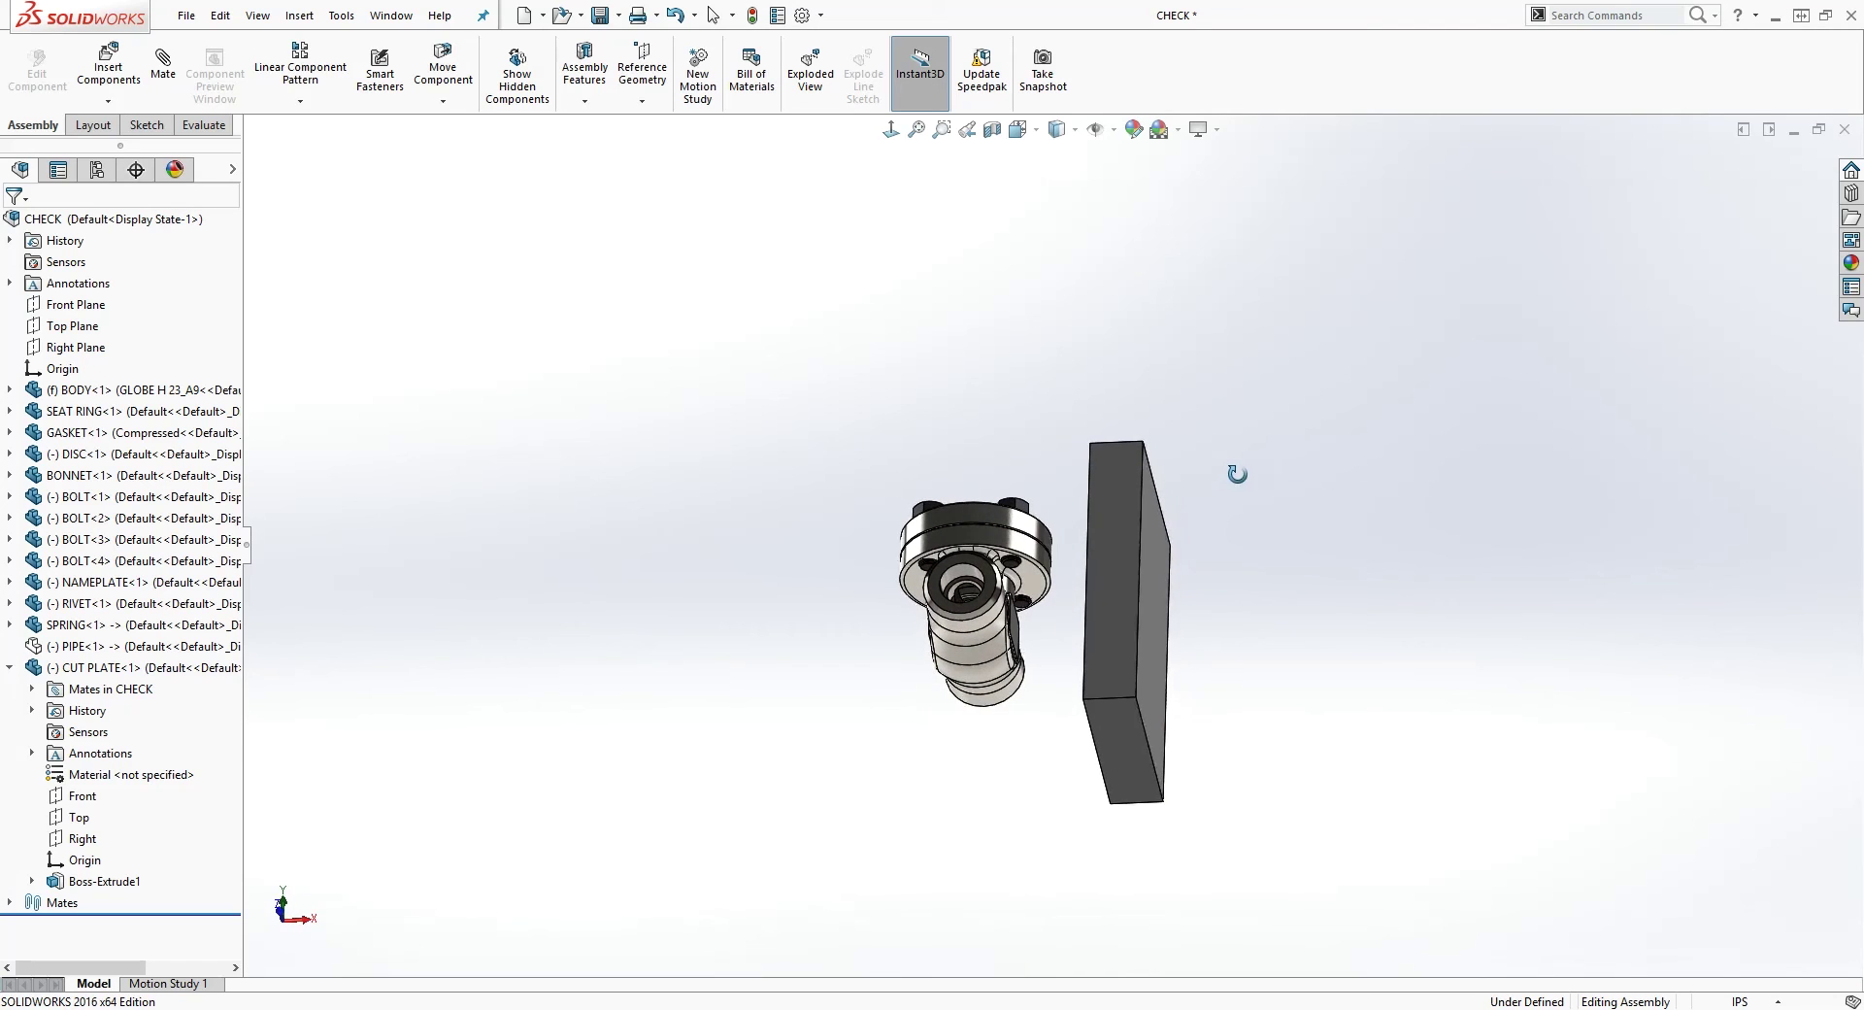
left_click(1131, 741)
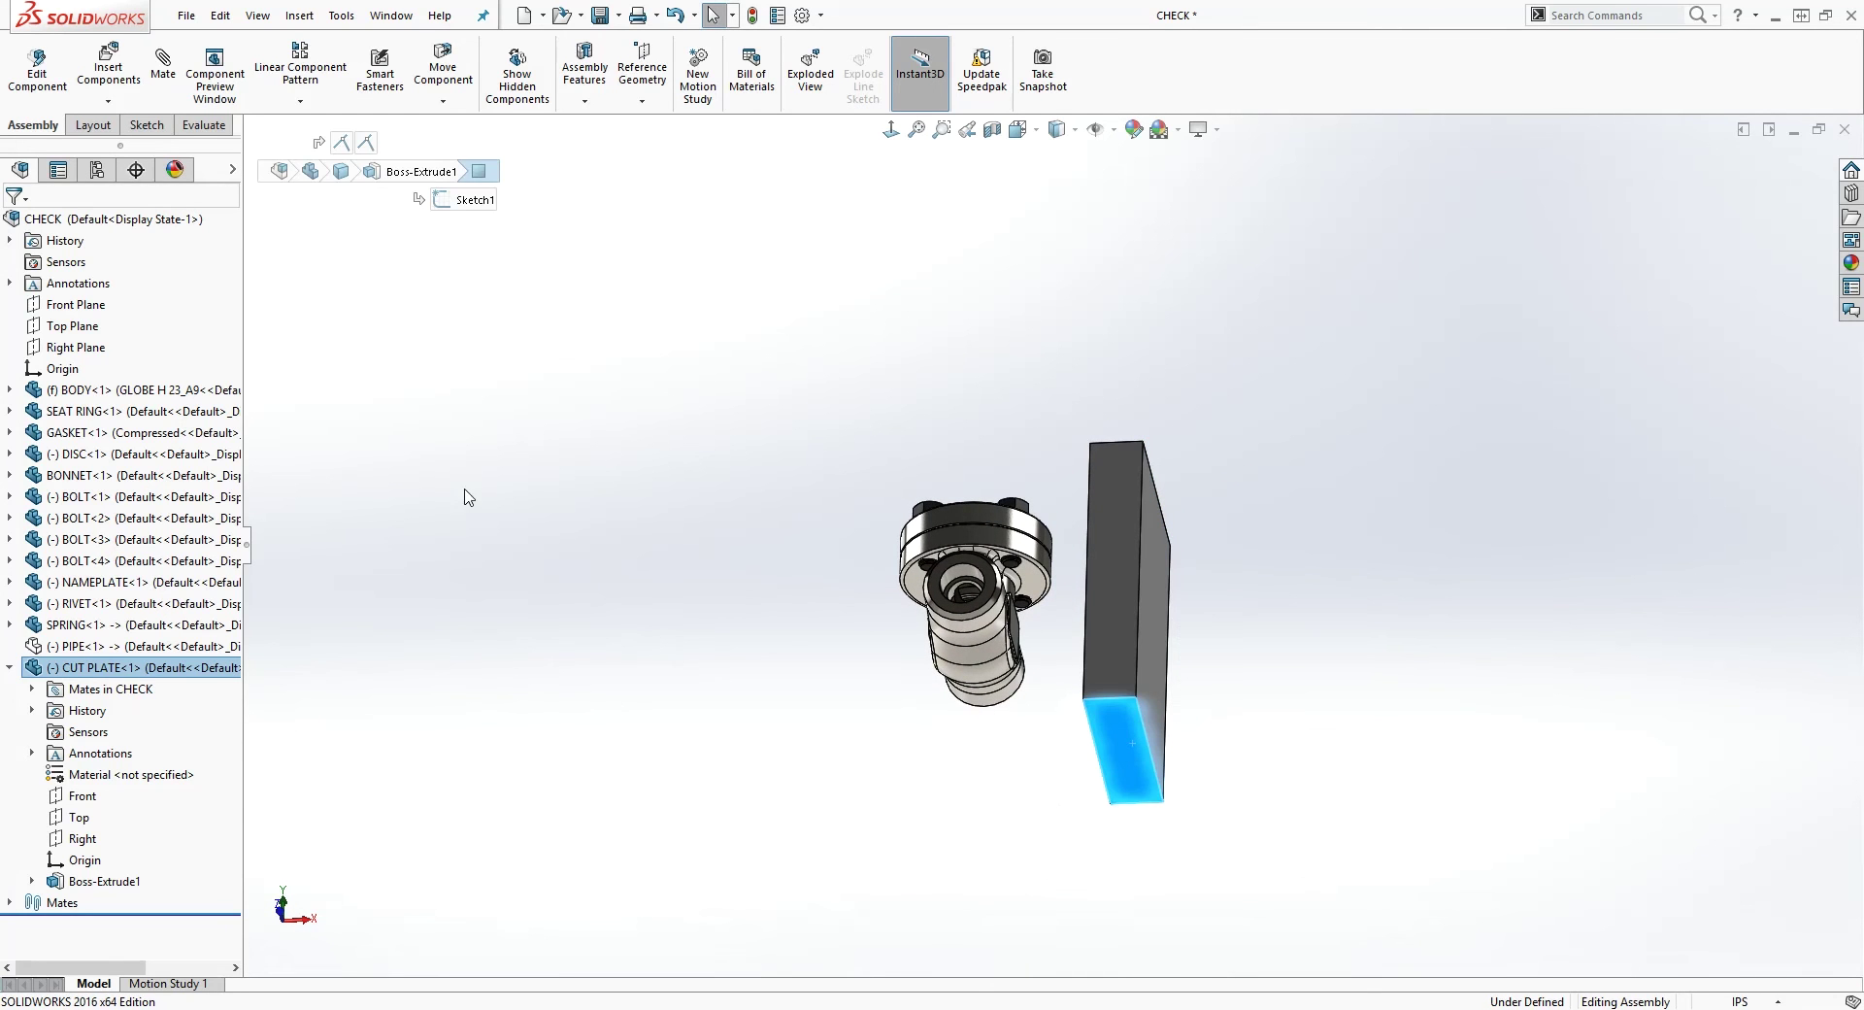
left_click(144, 126)
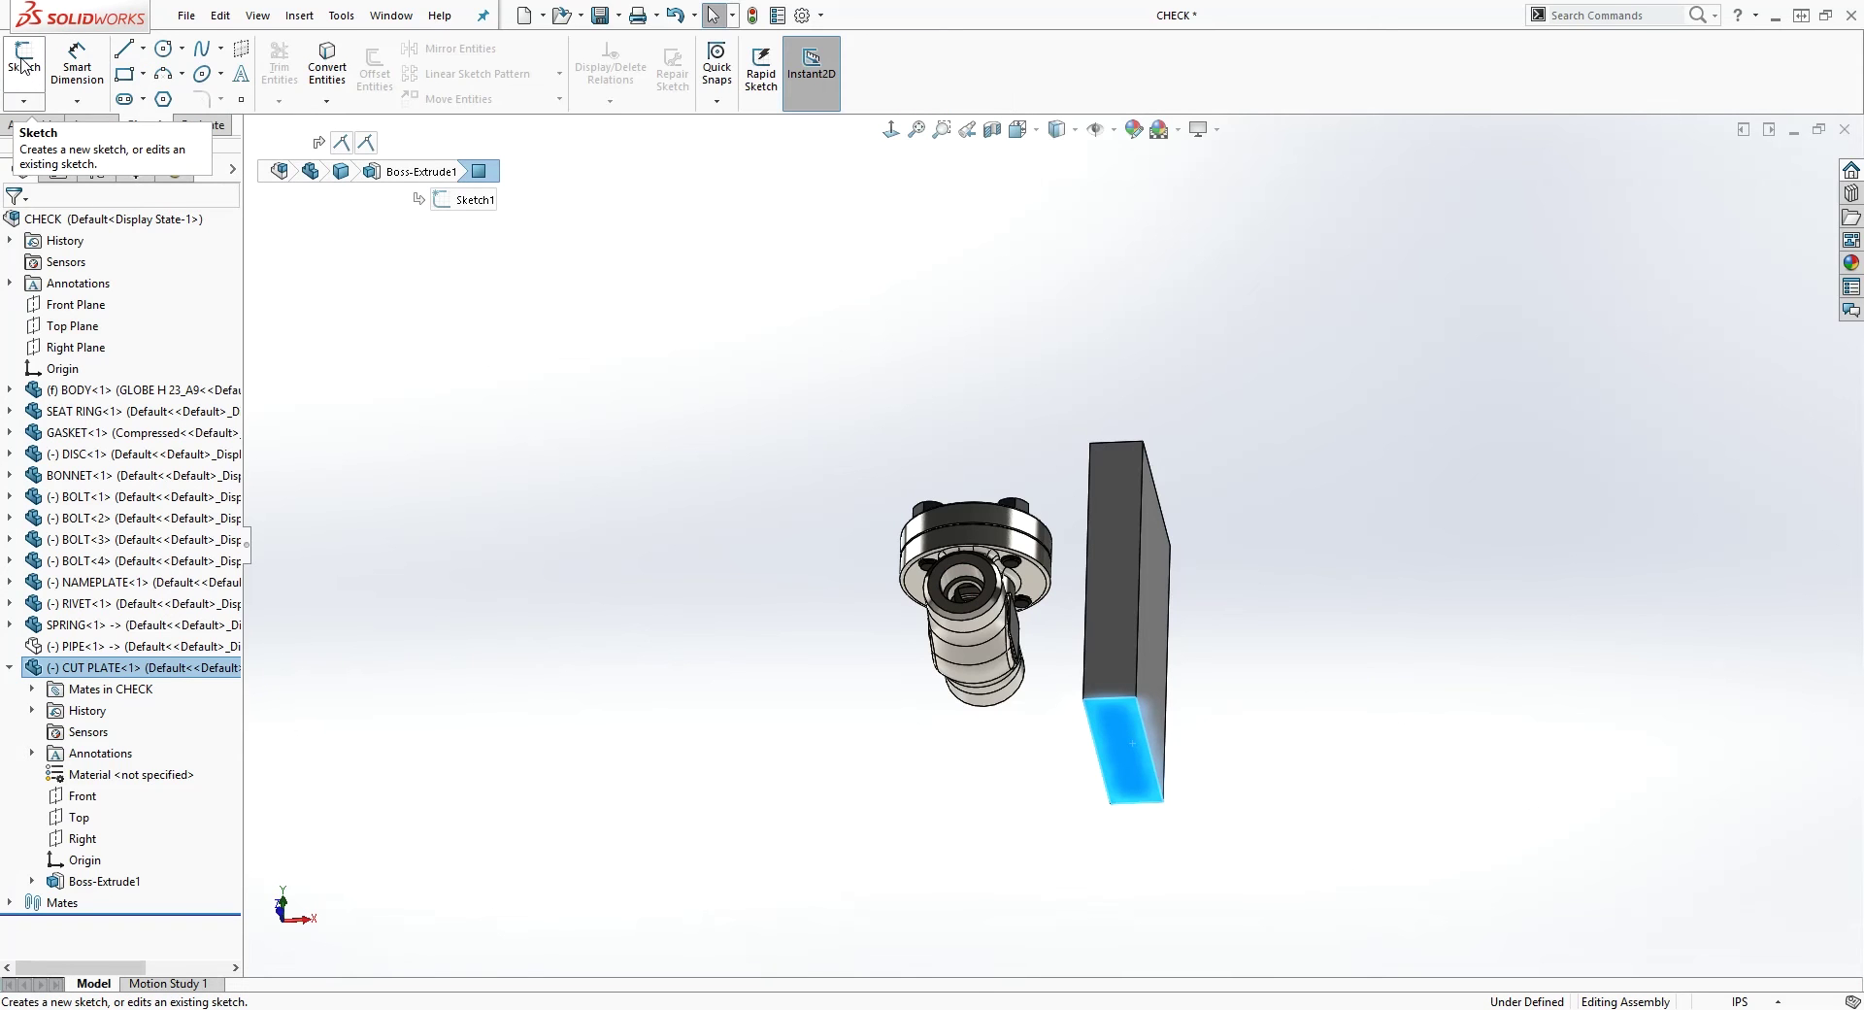
left_click(25, 63)
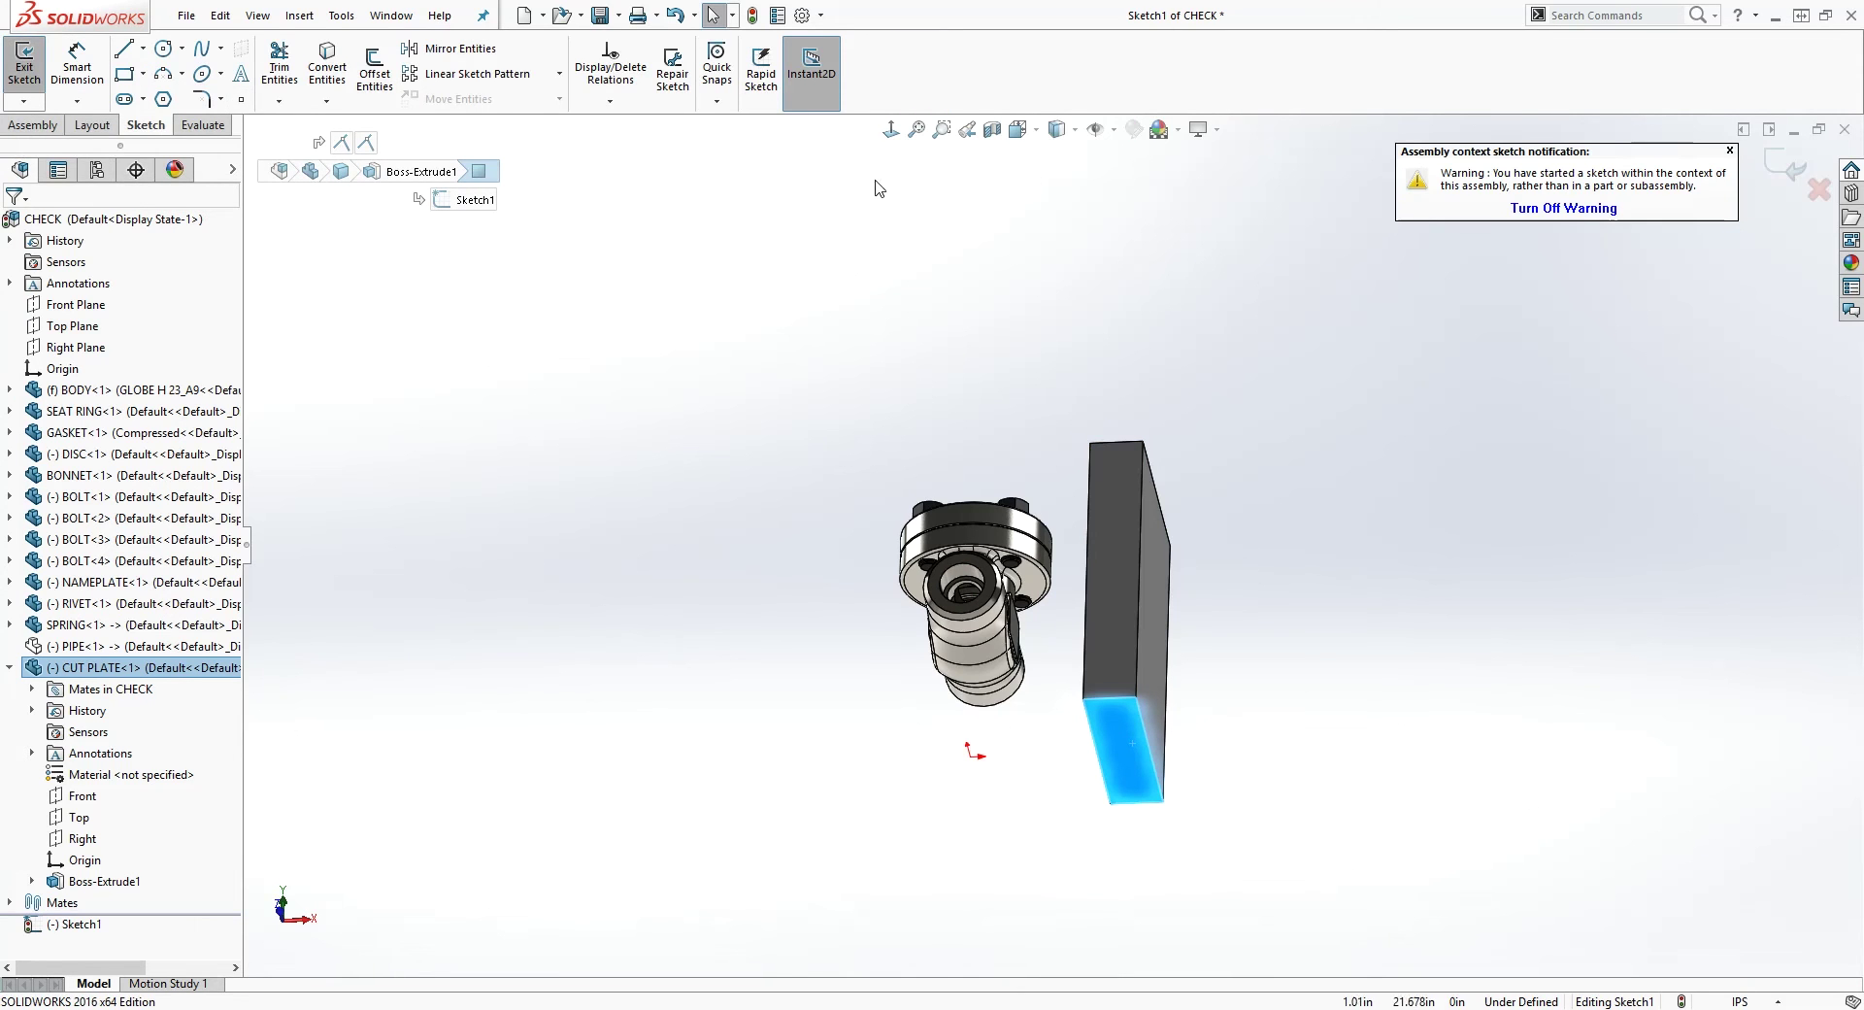
left_click(890, 129)
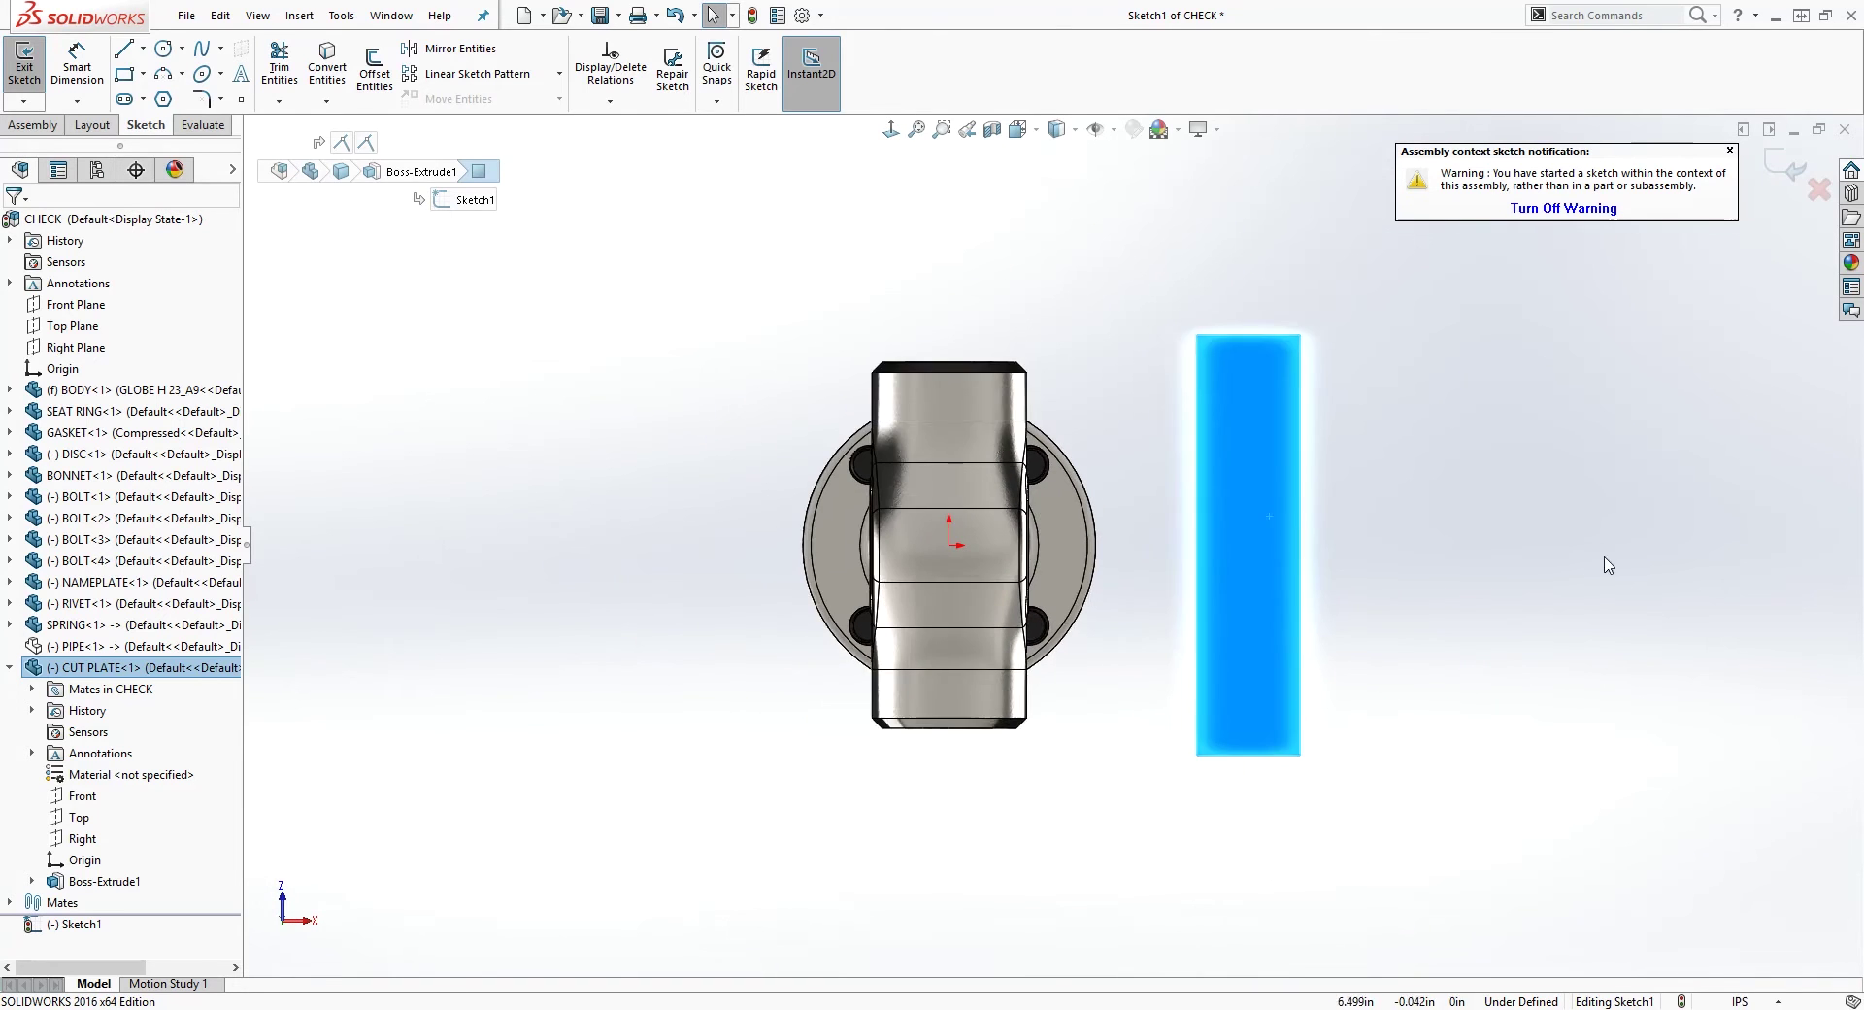
Sketch a corner rectangle about 4.1 by 4.4 in, starting at the plate's outer corner and extending away from the valve
left_click(144, 75)
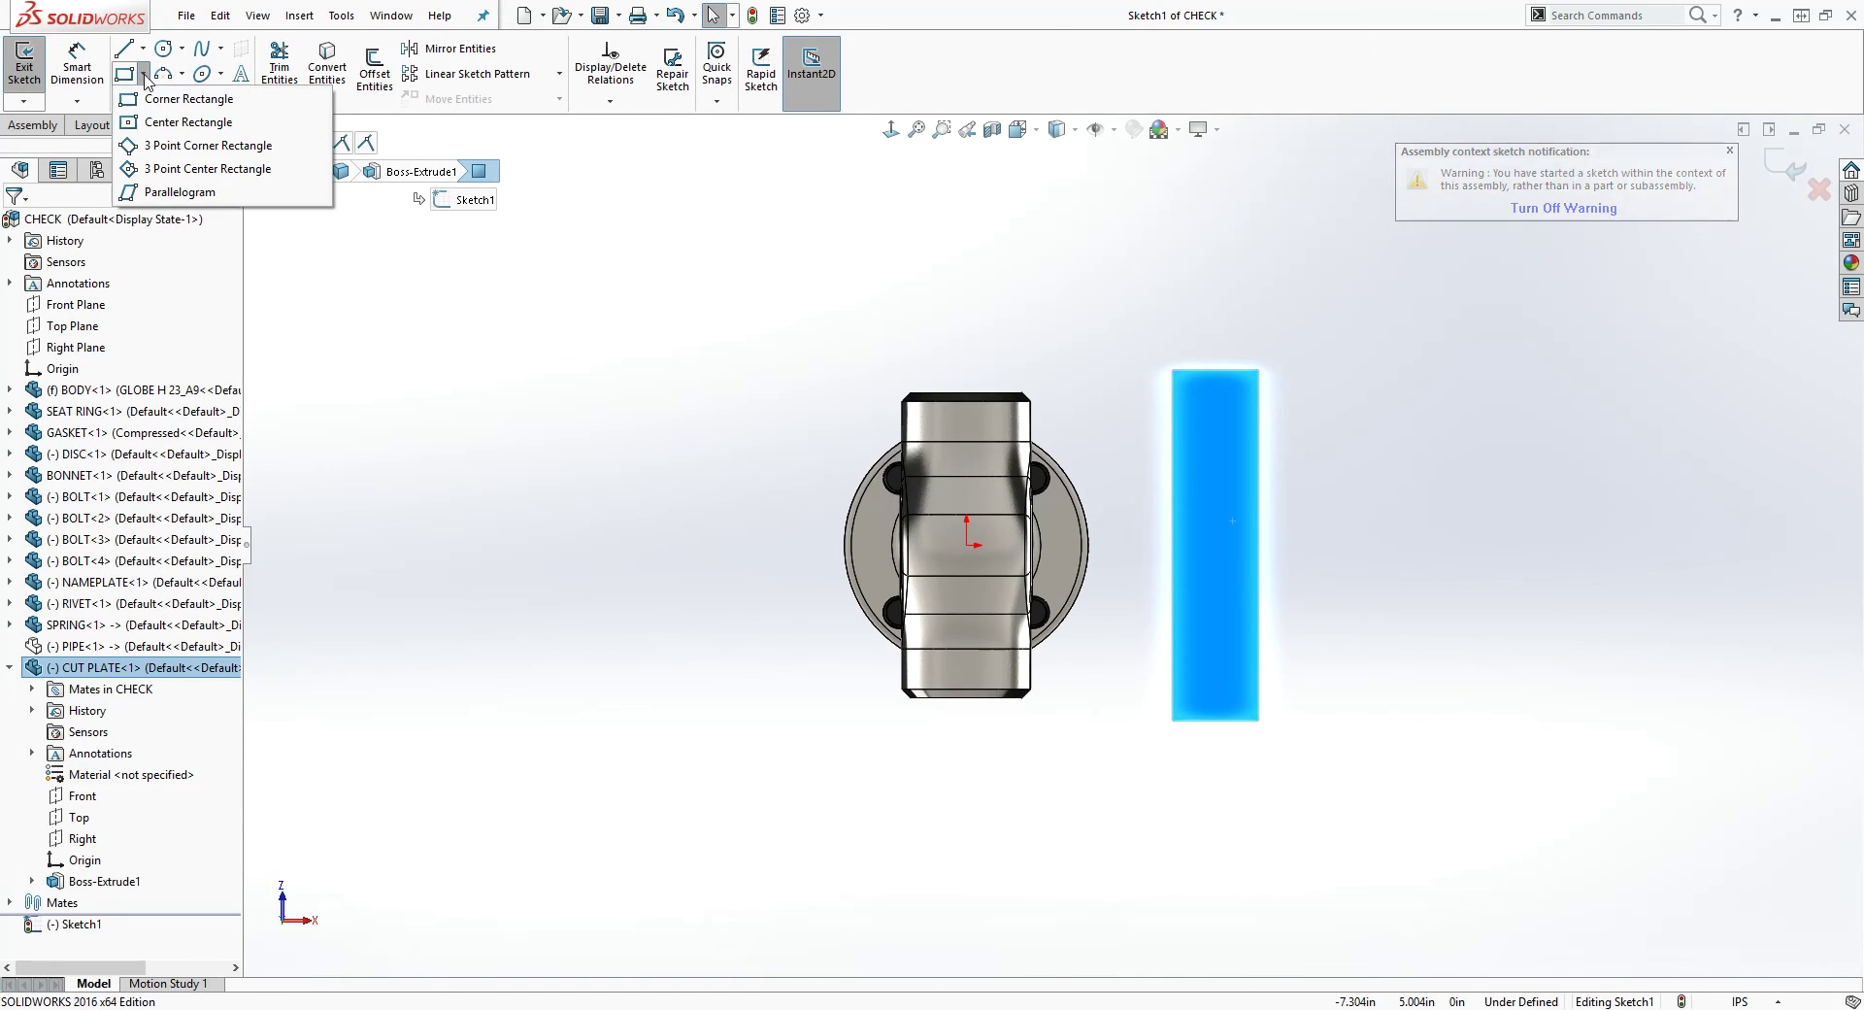
left_click(140, 100)
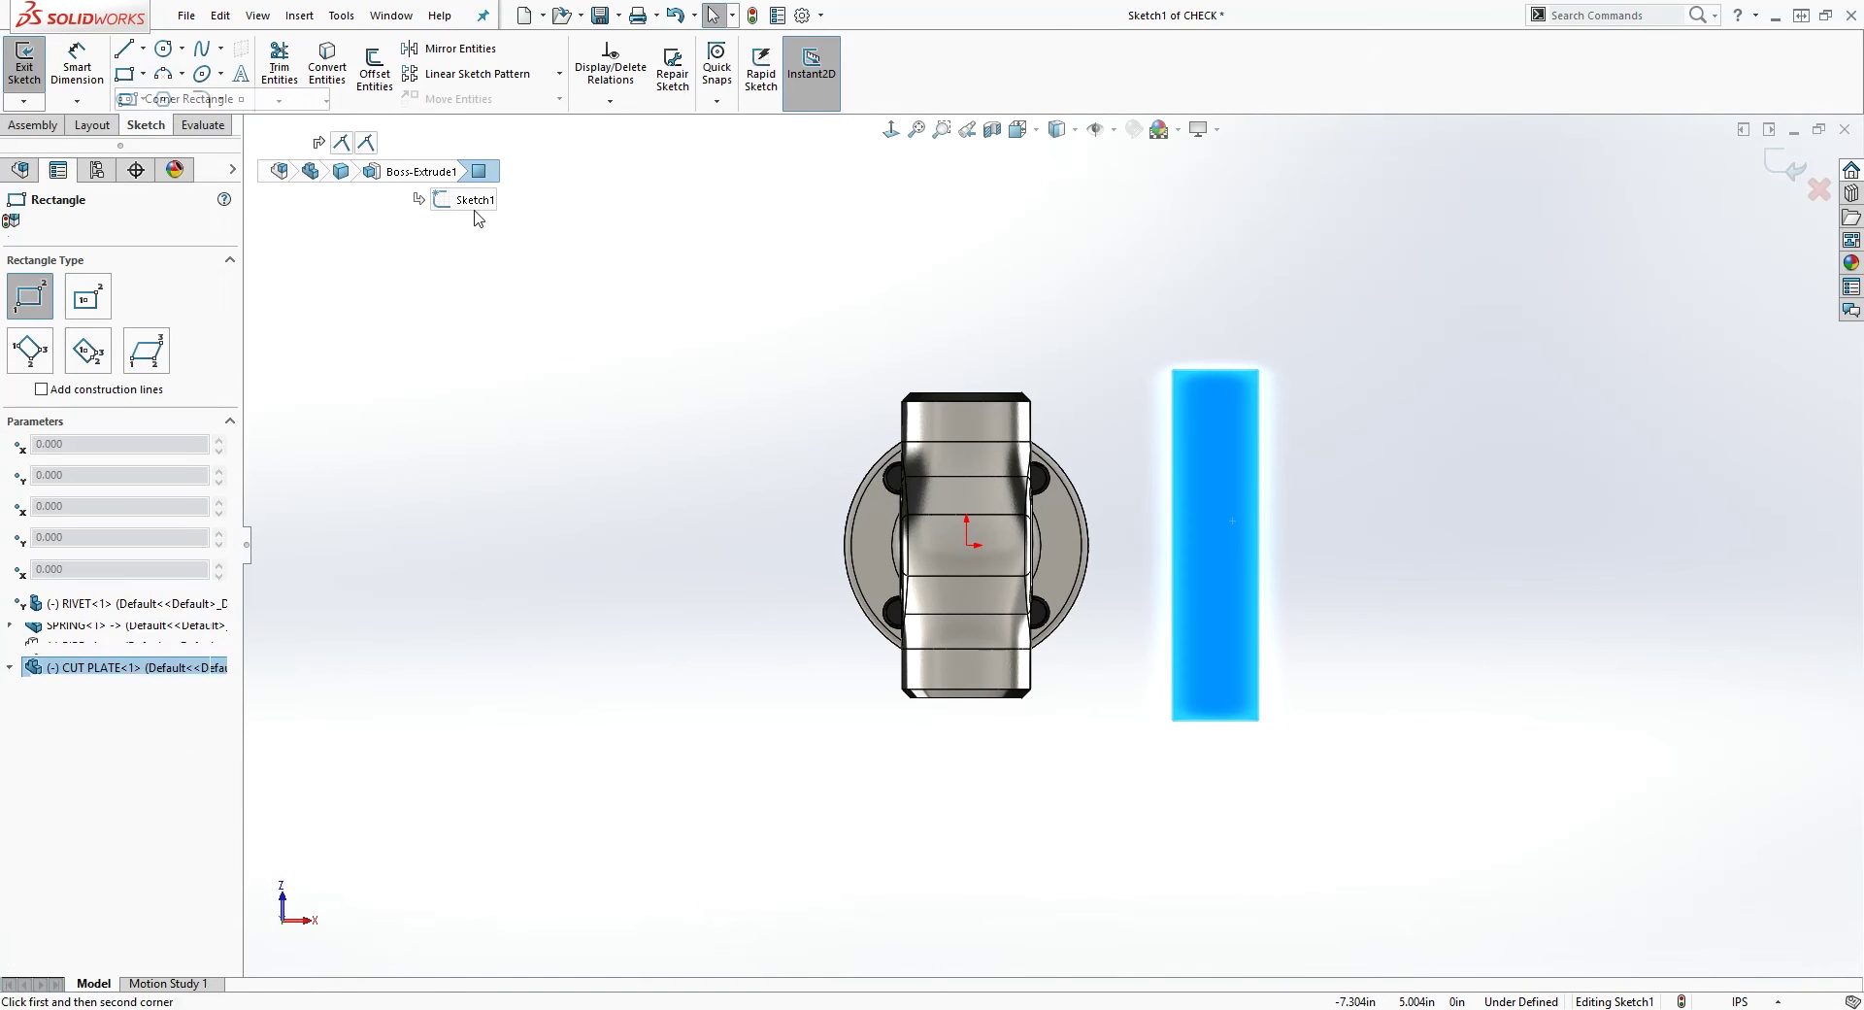
left_click(1259, 371)
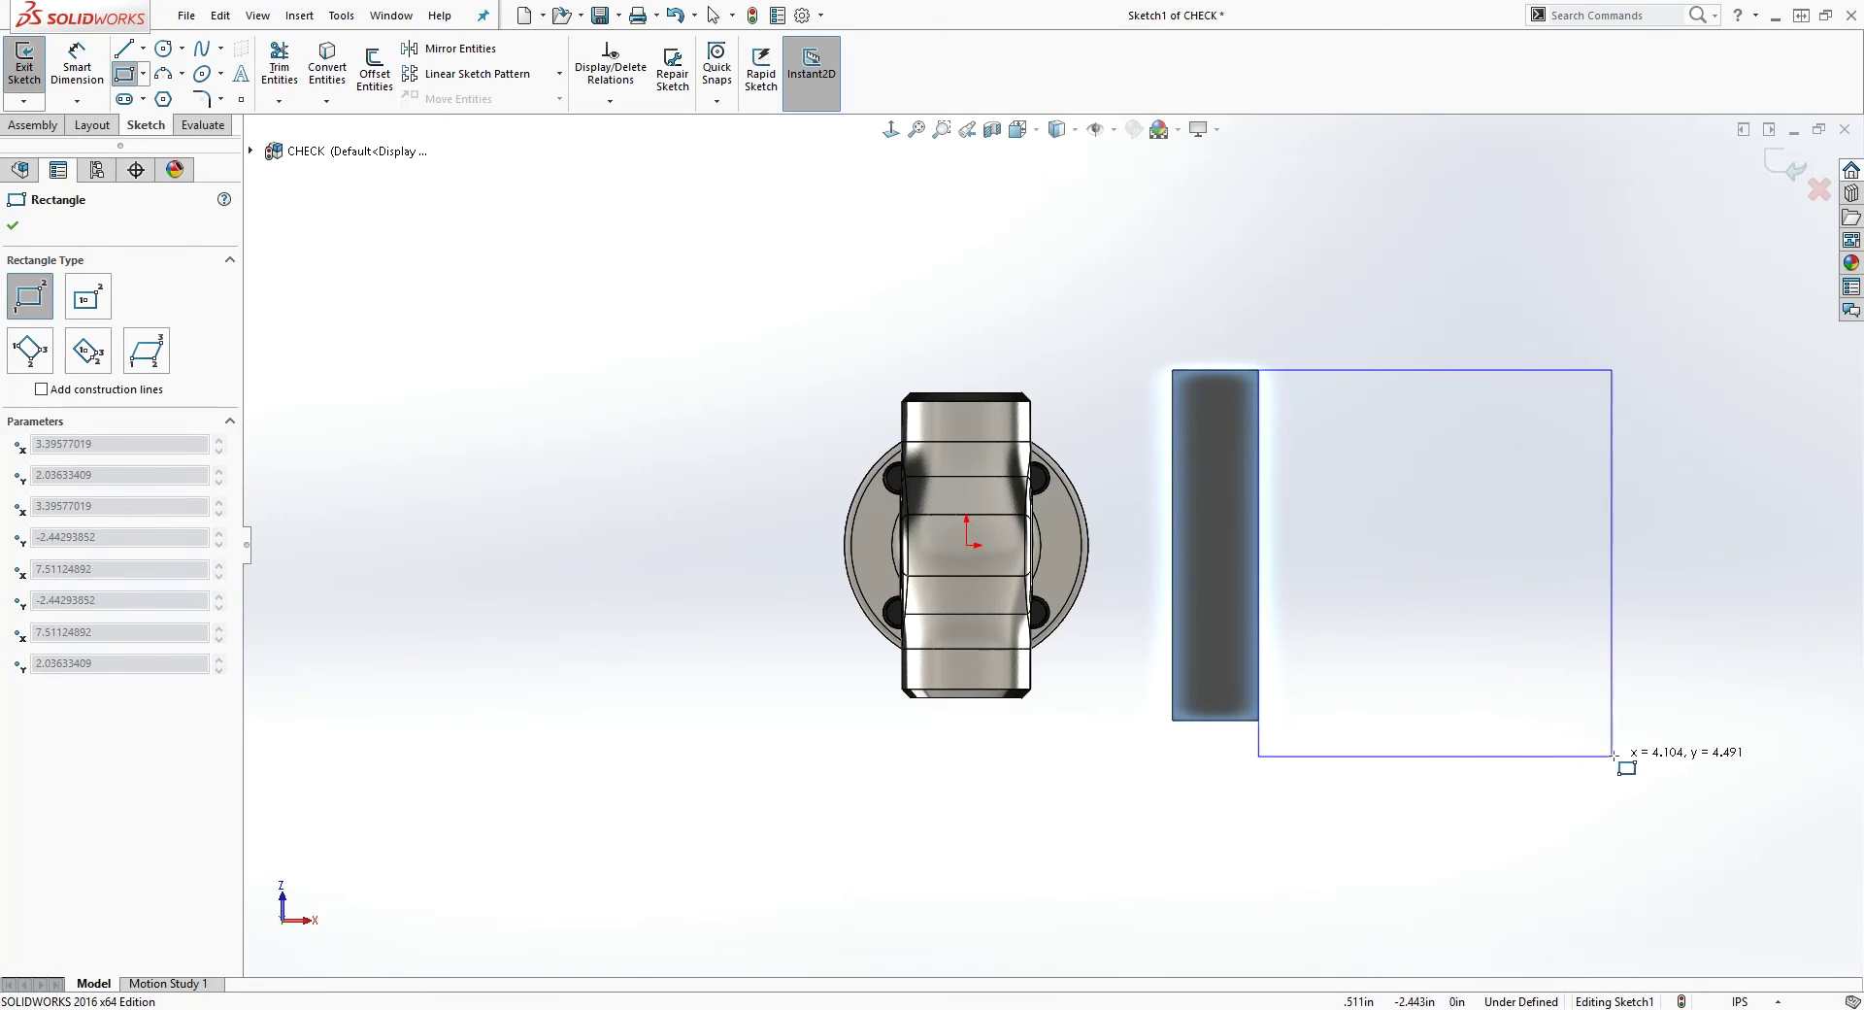
left_click(1613, 746)
key("Escape")
scroll(1302, 799, "down", 2)
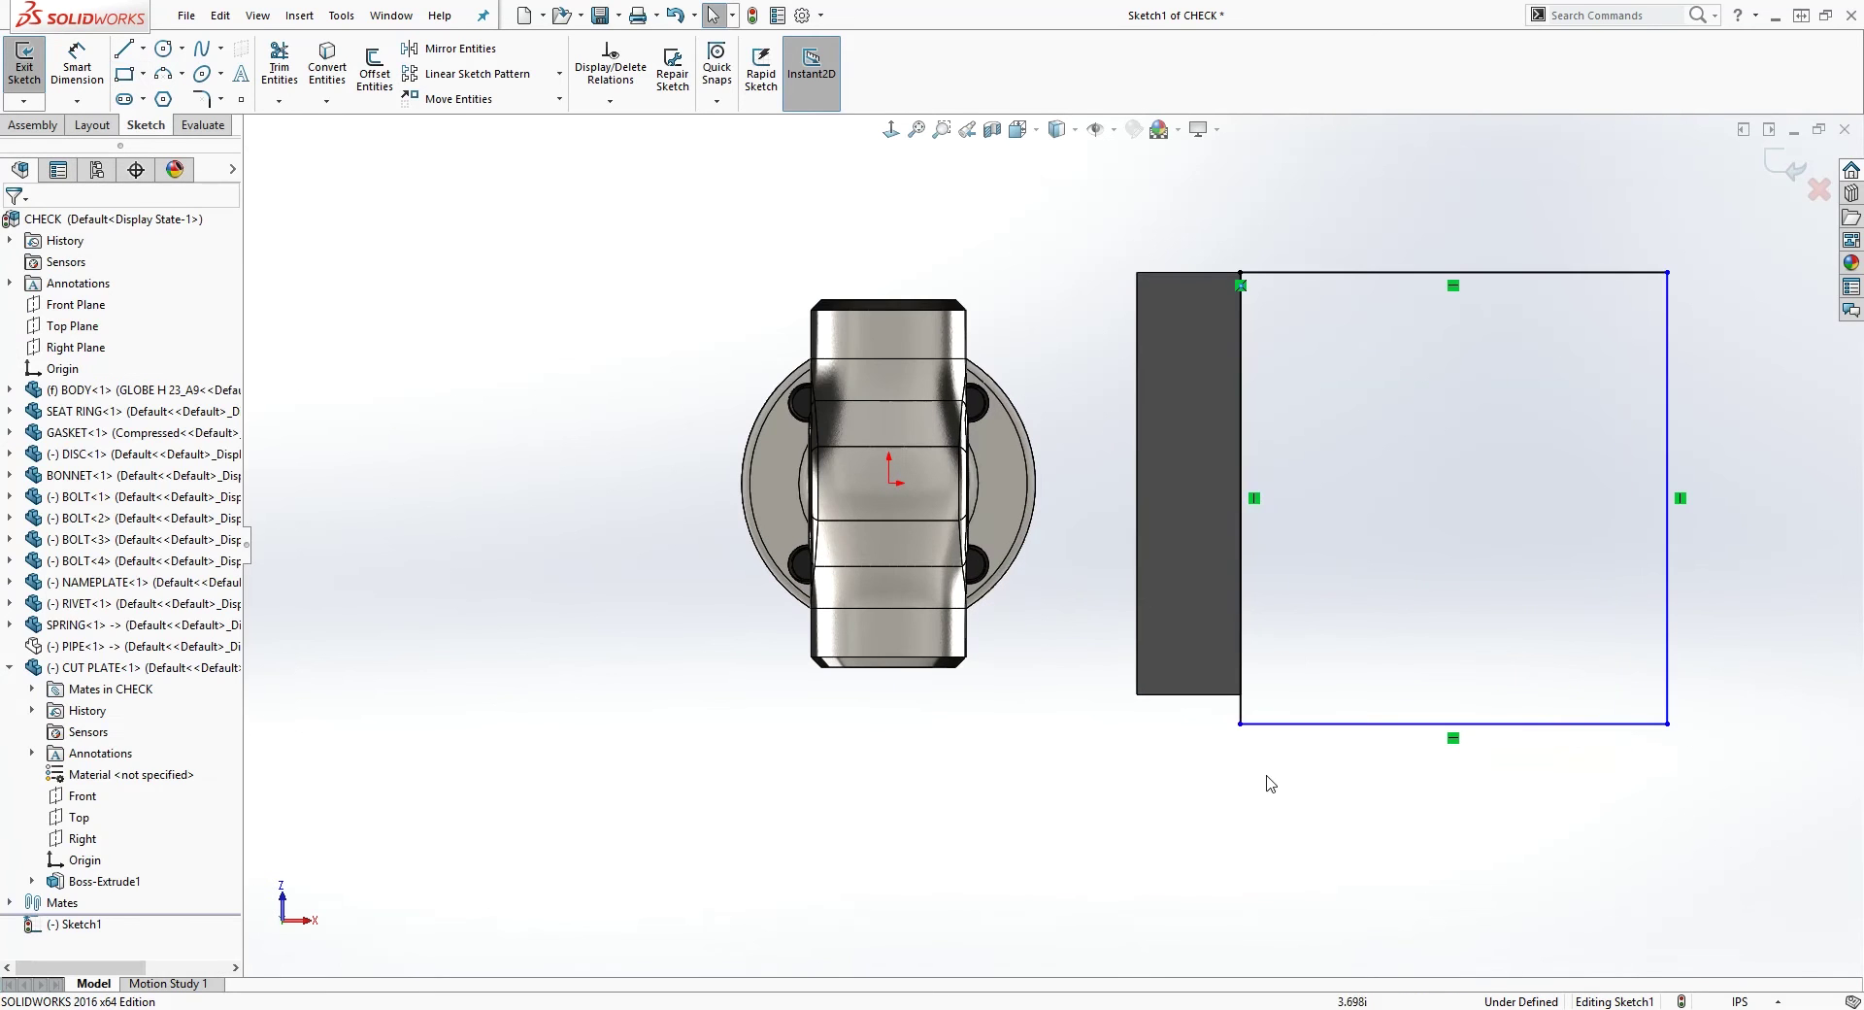
Make the rectangle's lower inner corner coincident with the adjacent corner of the cut plate
left_click(1240, 723)
middle_click_drag(1461, 519, 1148, 689)
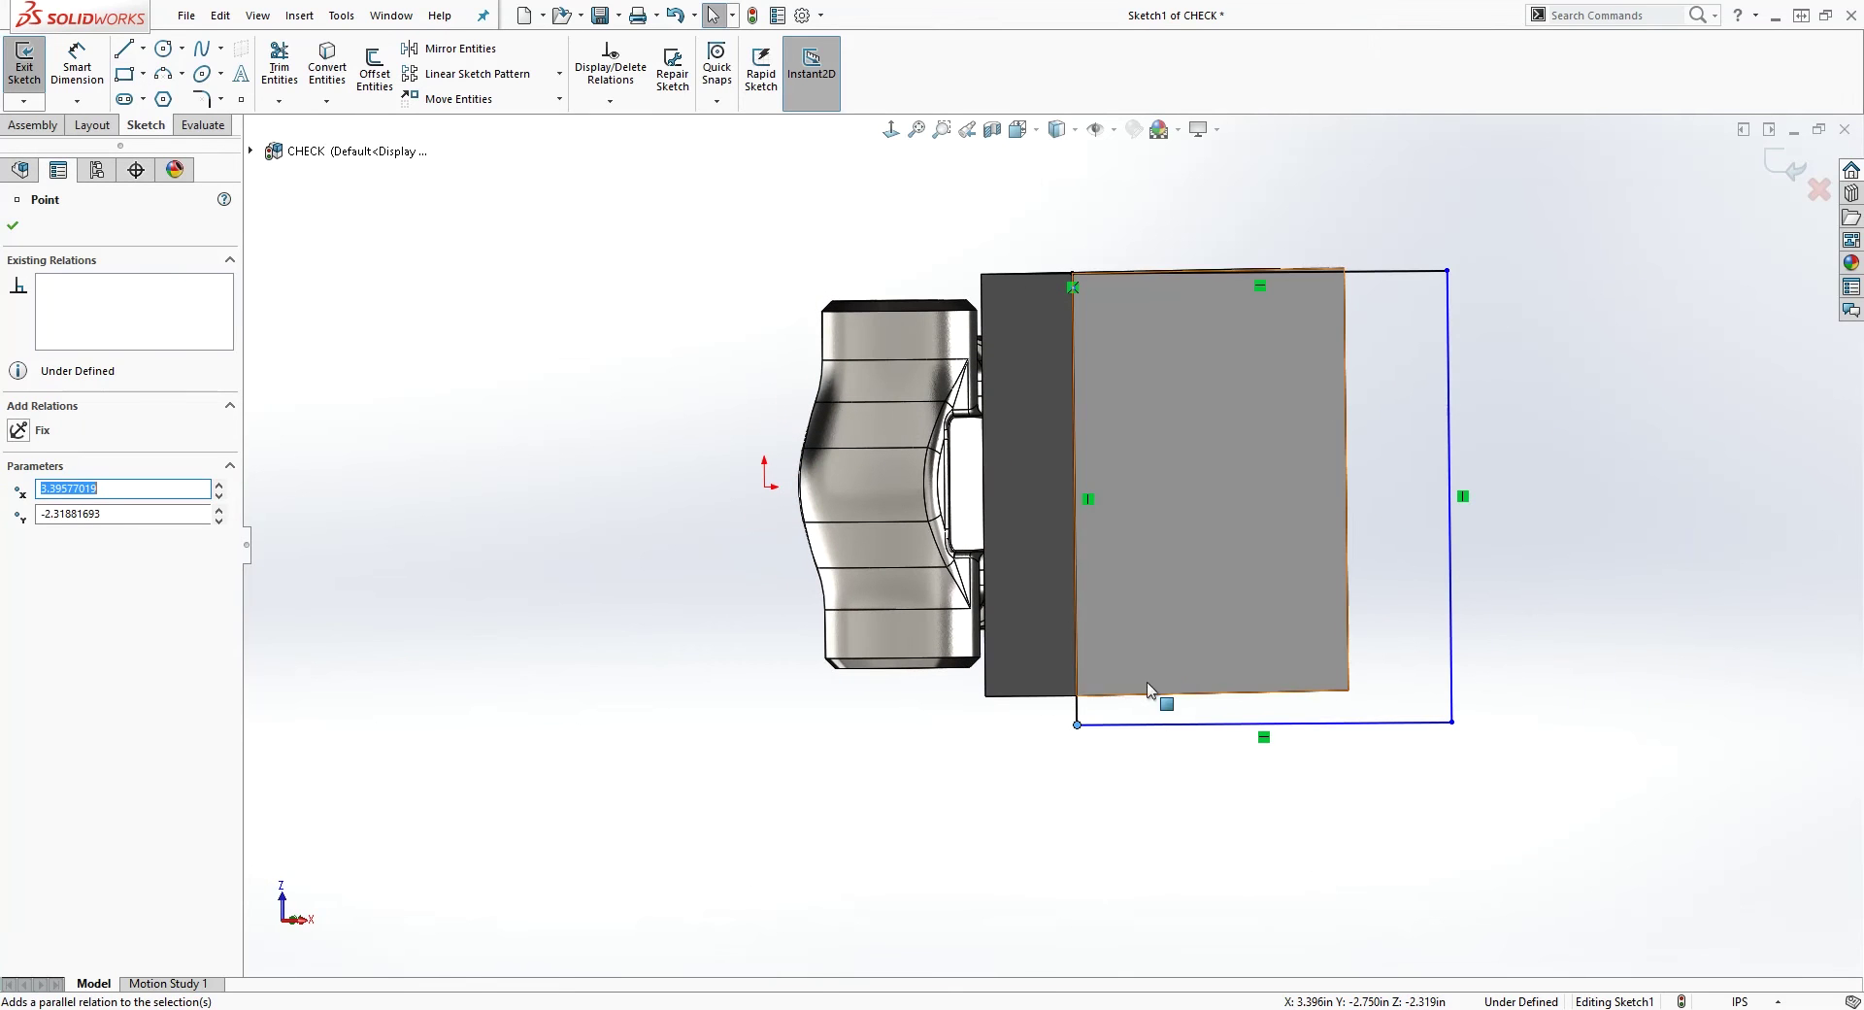
left_click(1076, 696, "ctrl")
left_click(19, 586)
key("z")
key("ctrl+8")
key("d")
key("Escape")
Dimension the rectangle's upper horizontal line and set its length to 3 in
left_click(1402, 332)
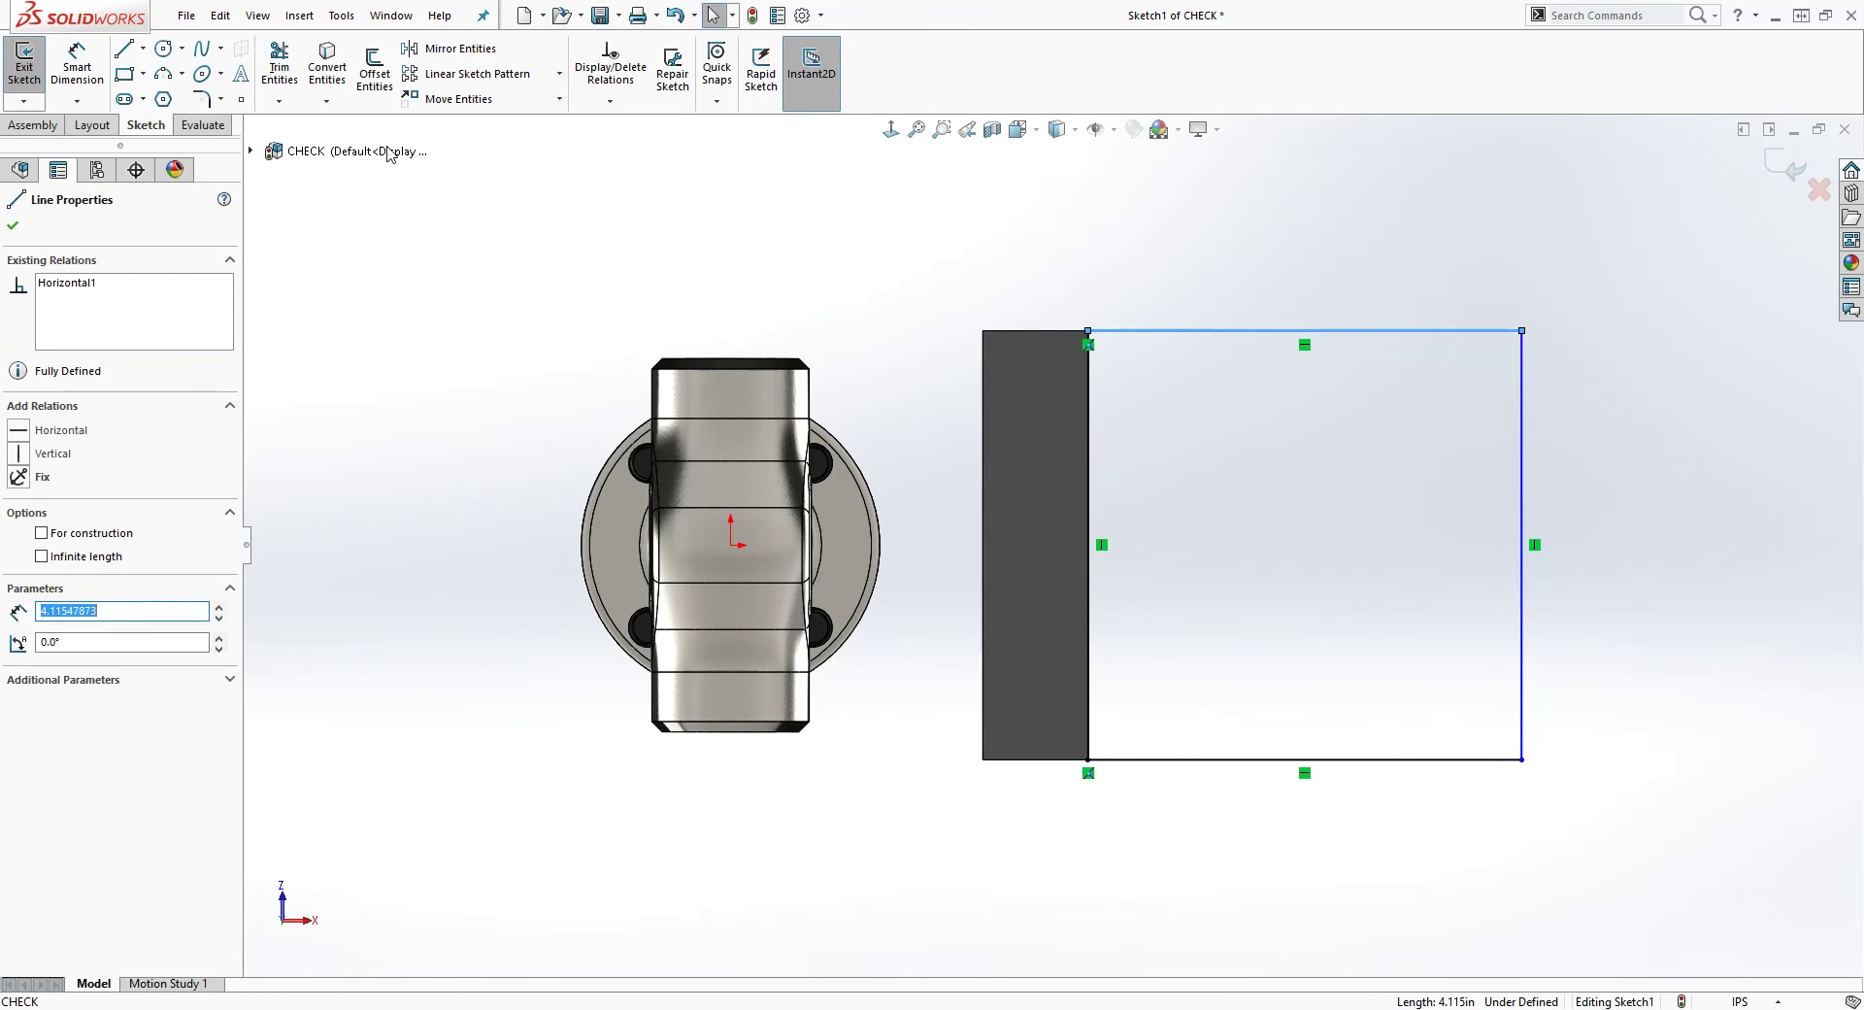
left_click(76, 63)
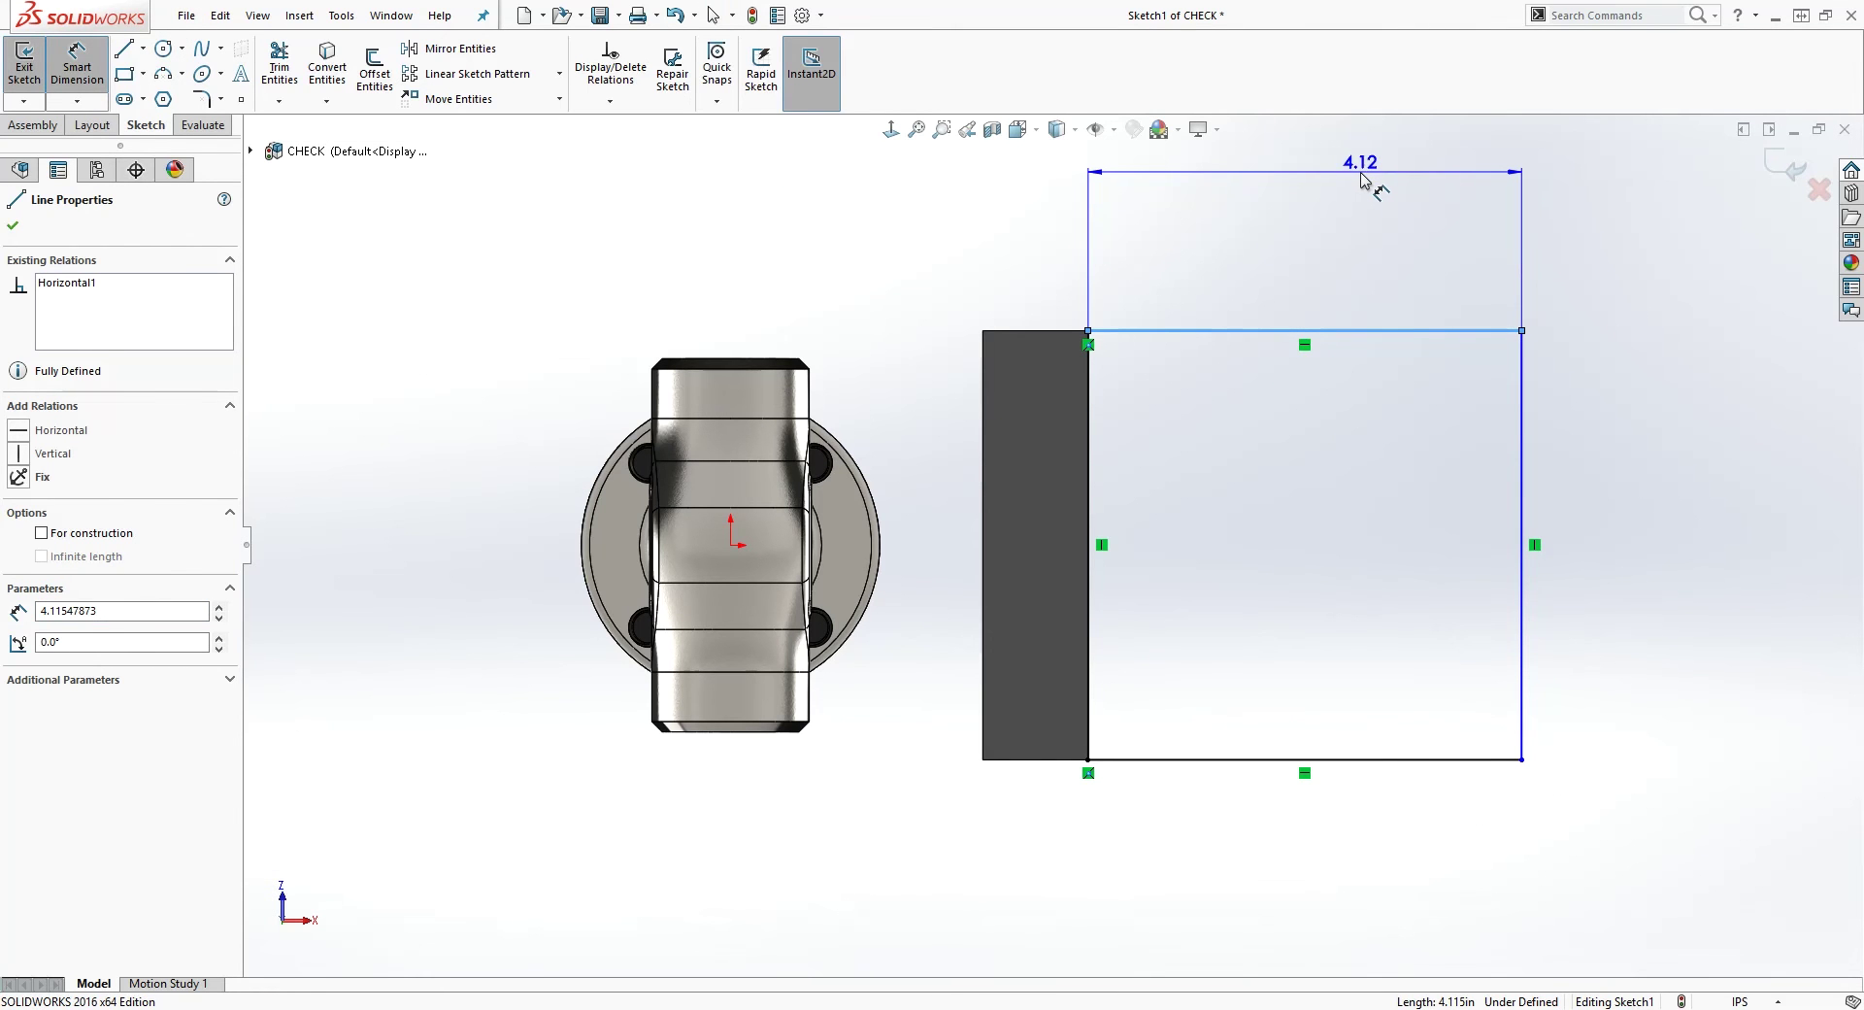
left_click(1362, 179)
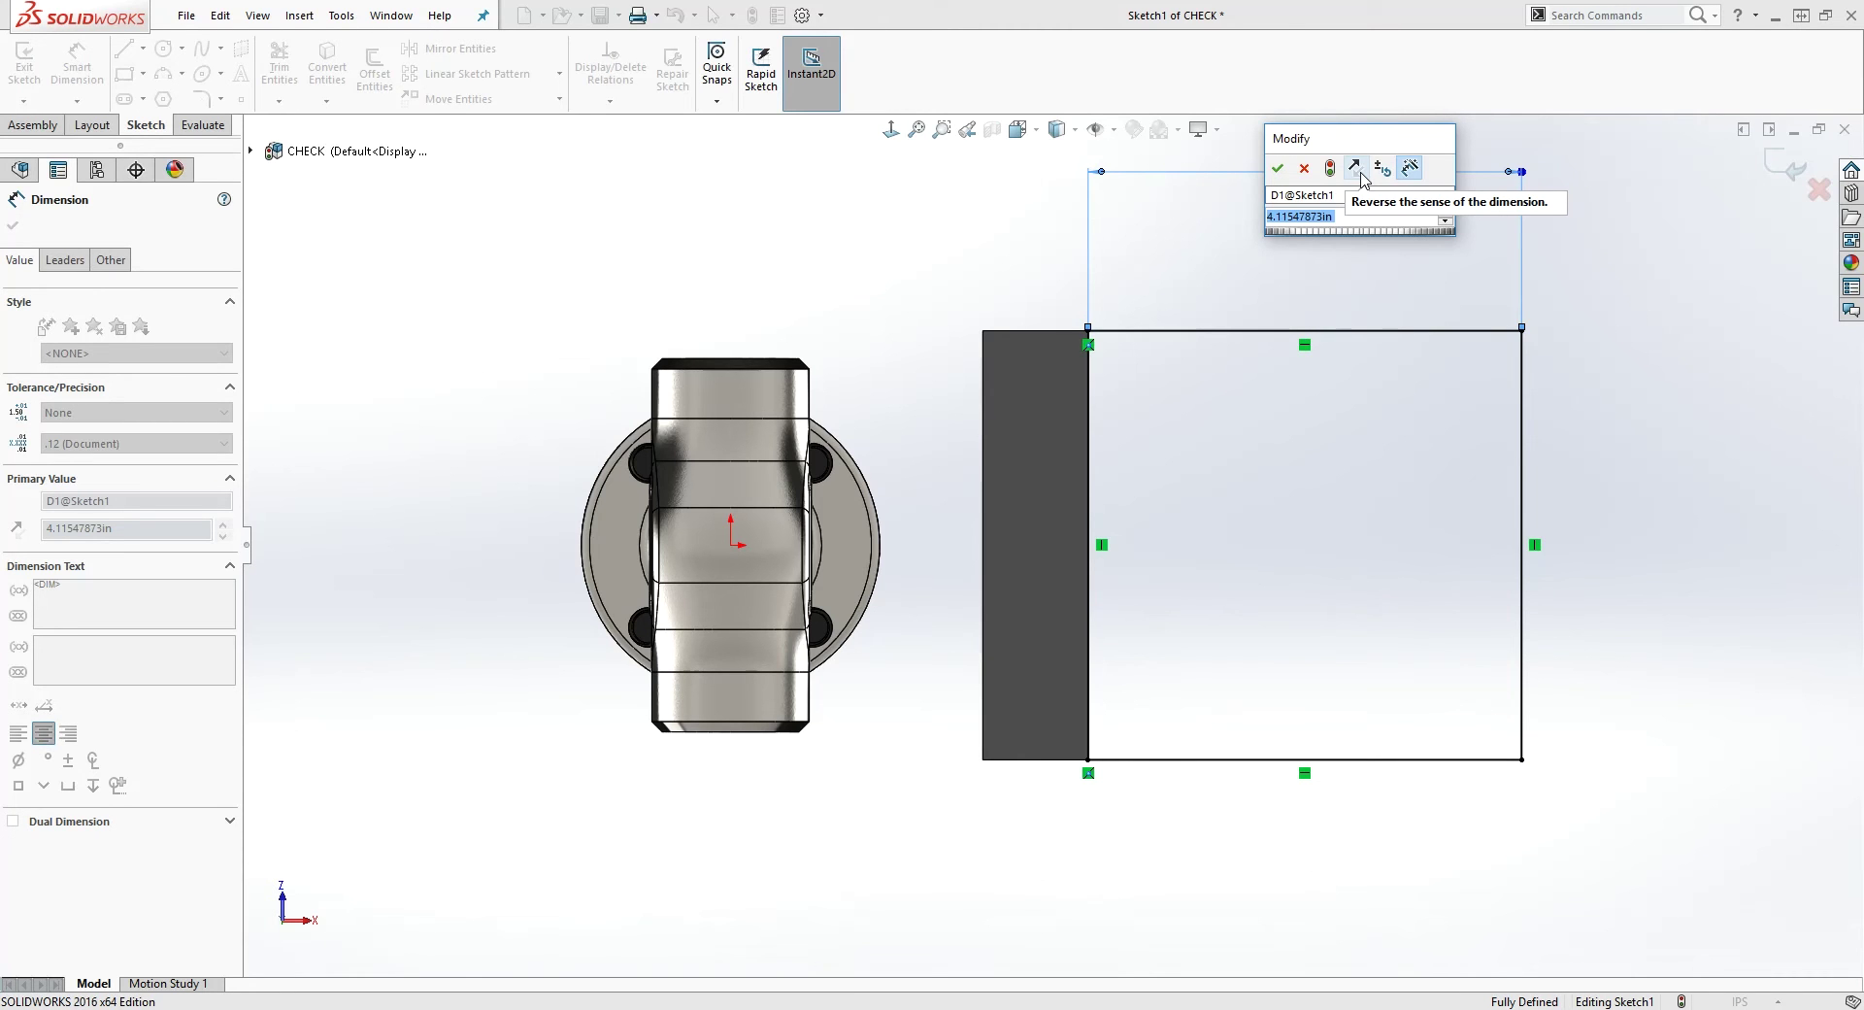
type("3")
key("Return")
key("Escape")
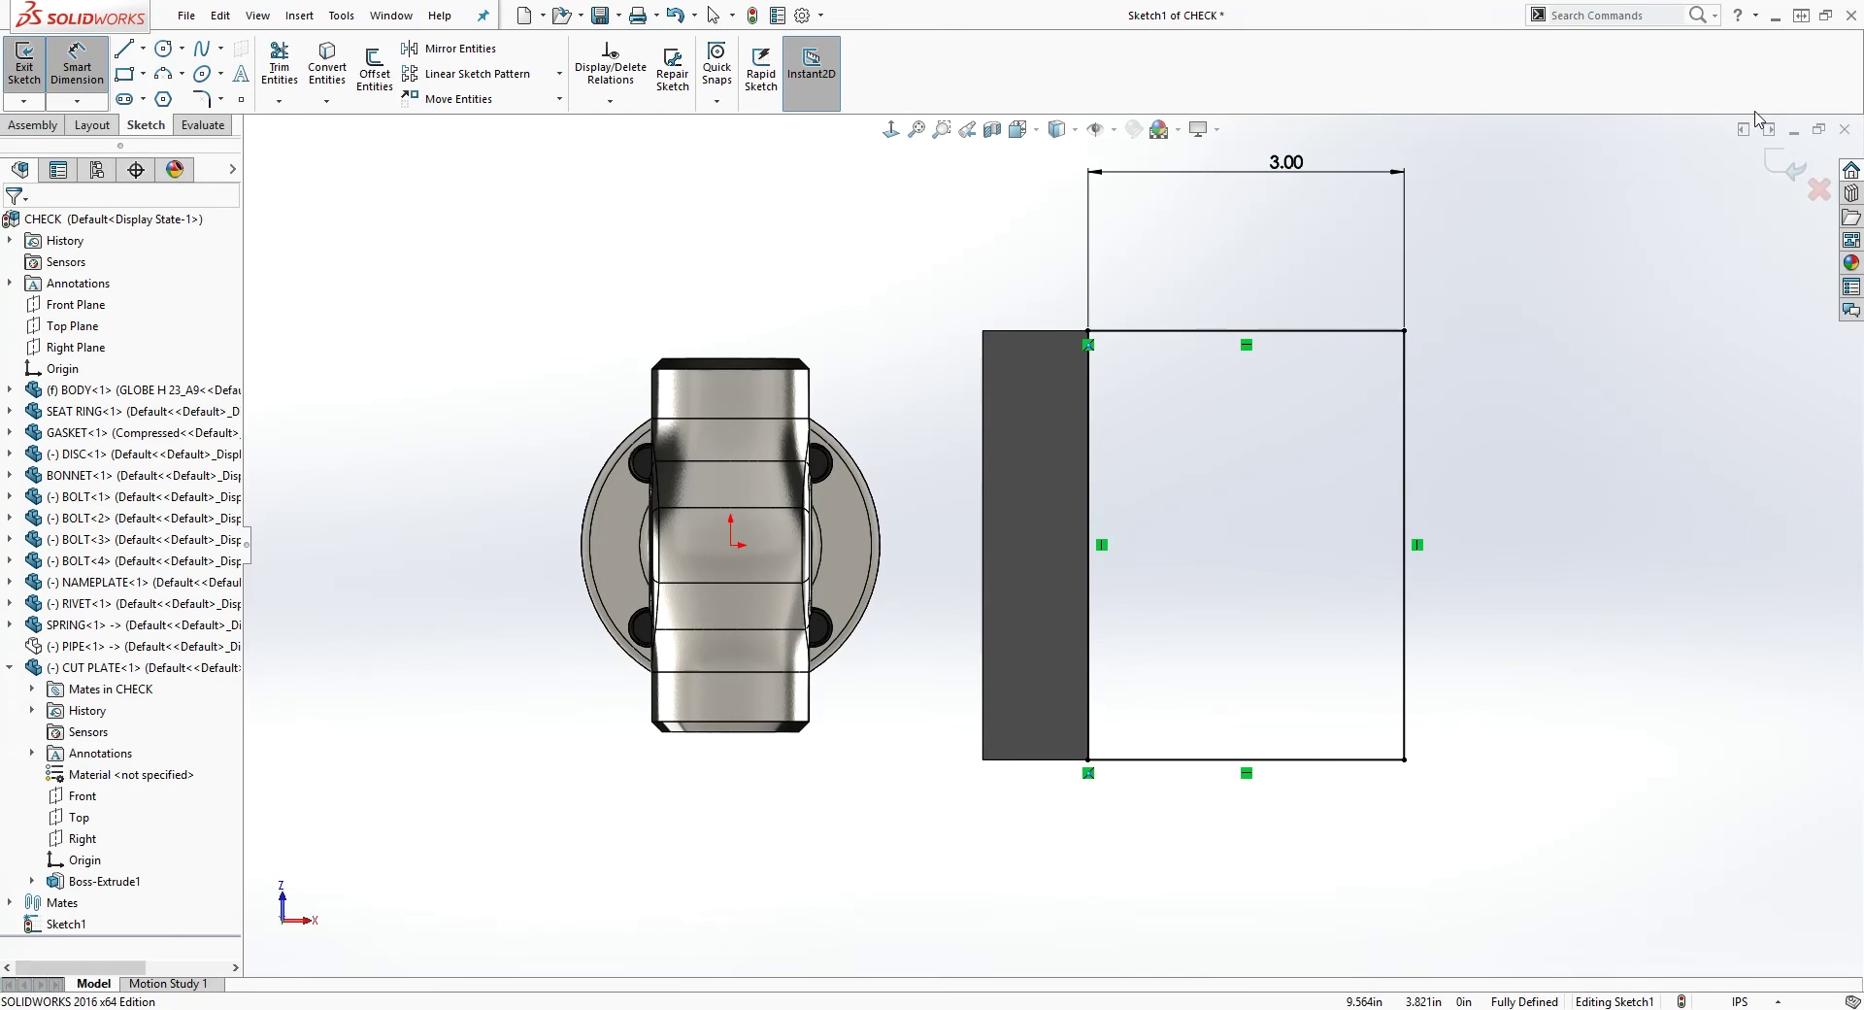
Create an assembly Extruded Cut from the rectangle sketch with Through All depth and a feature scope of all components
middle_click_drag(1164, 613, 1203, 650)
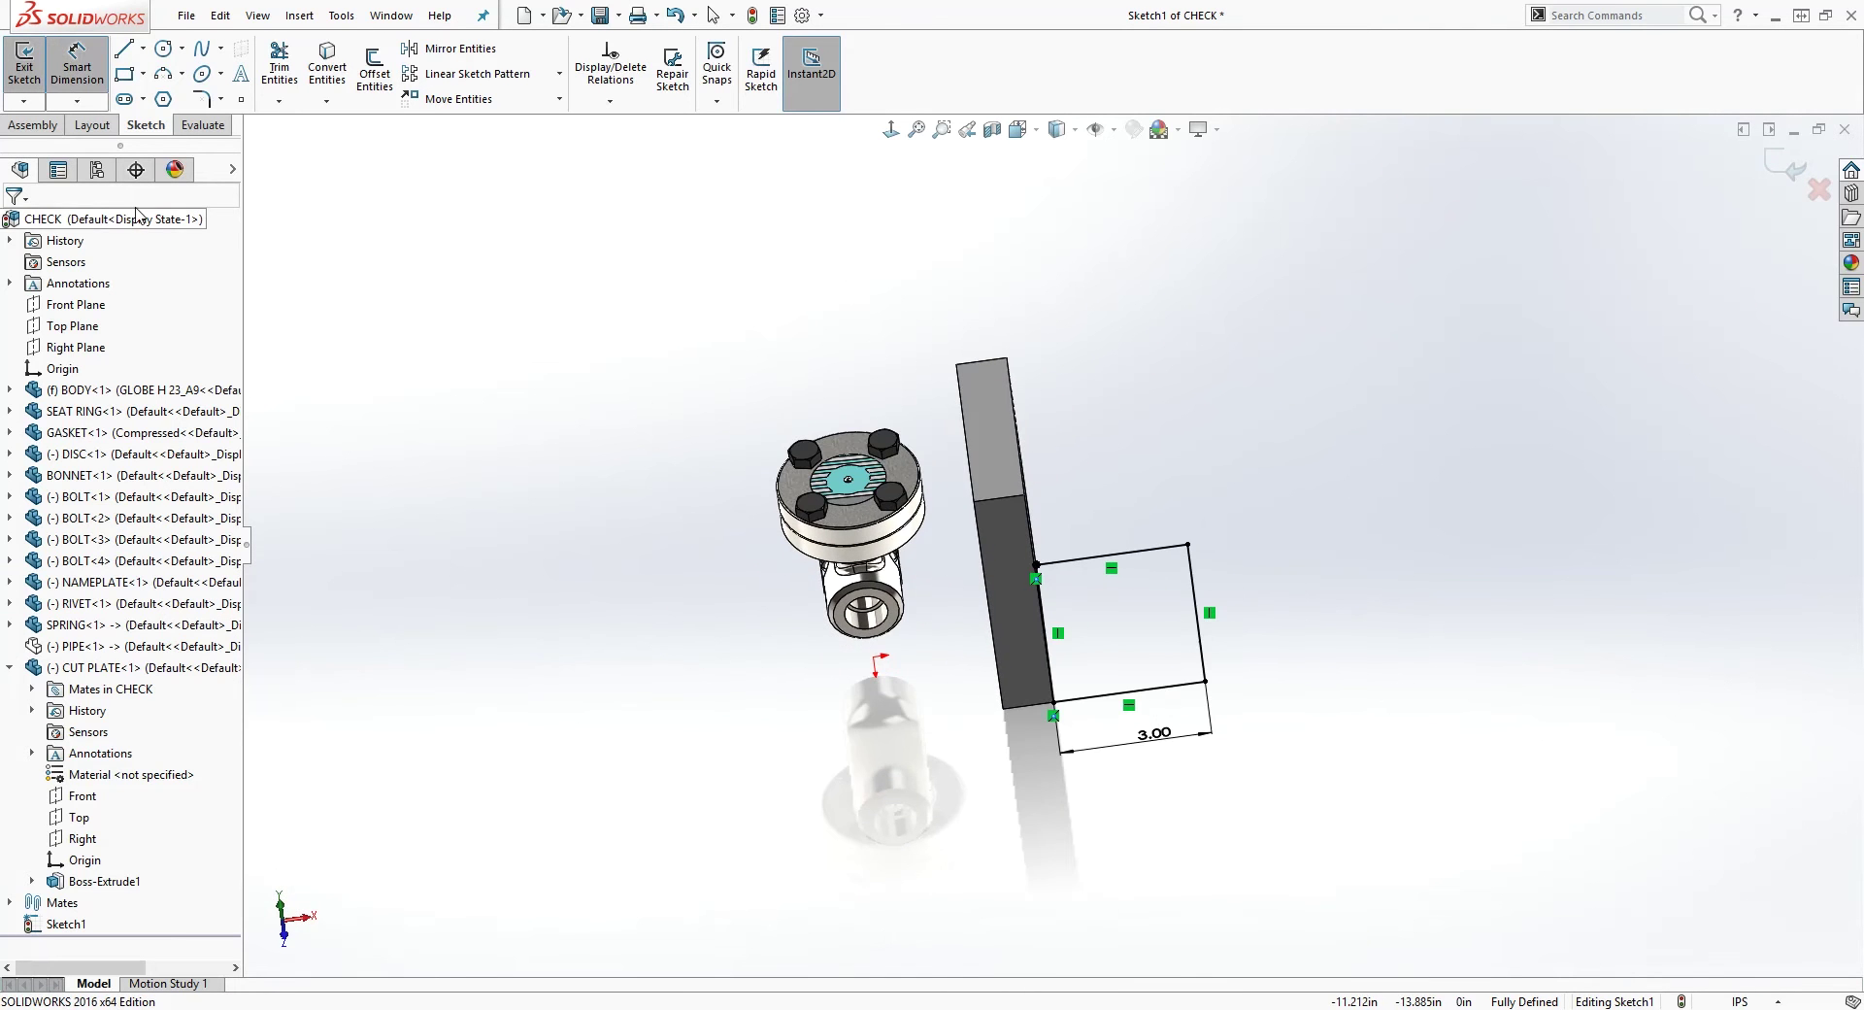
left_click(32, 125)
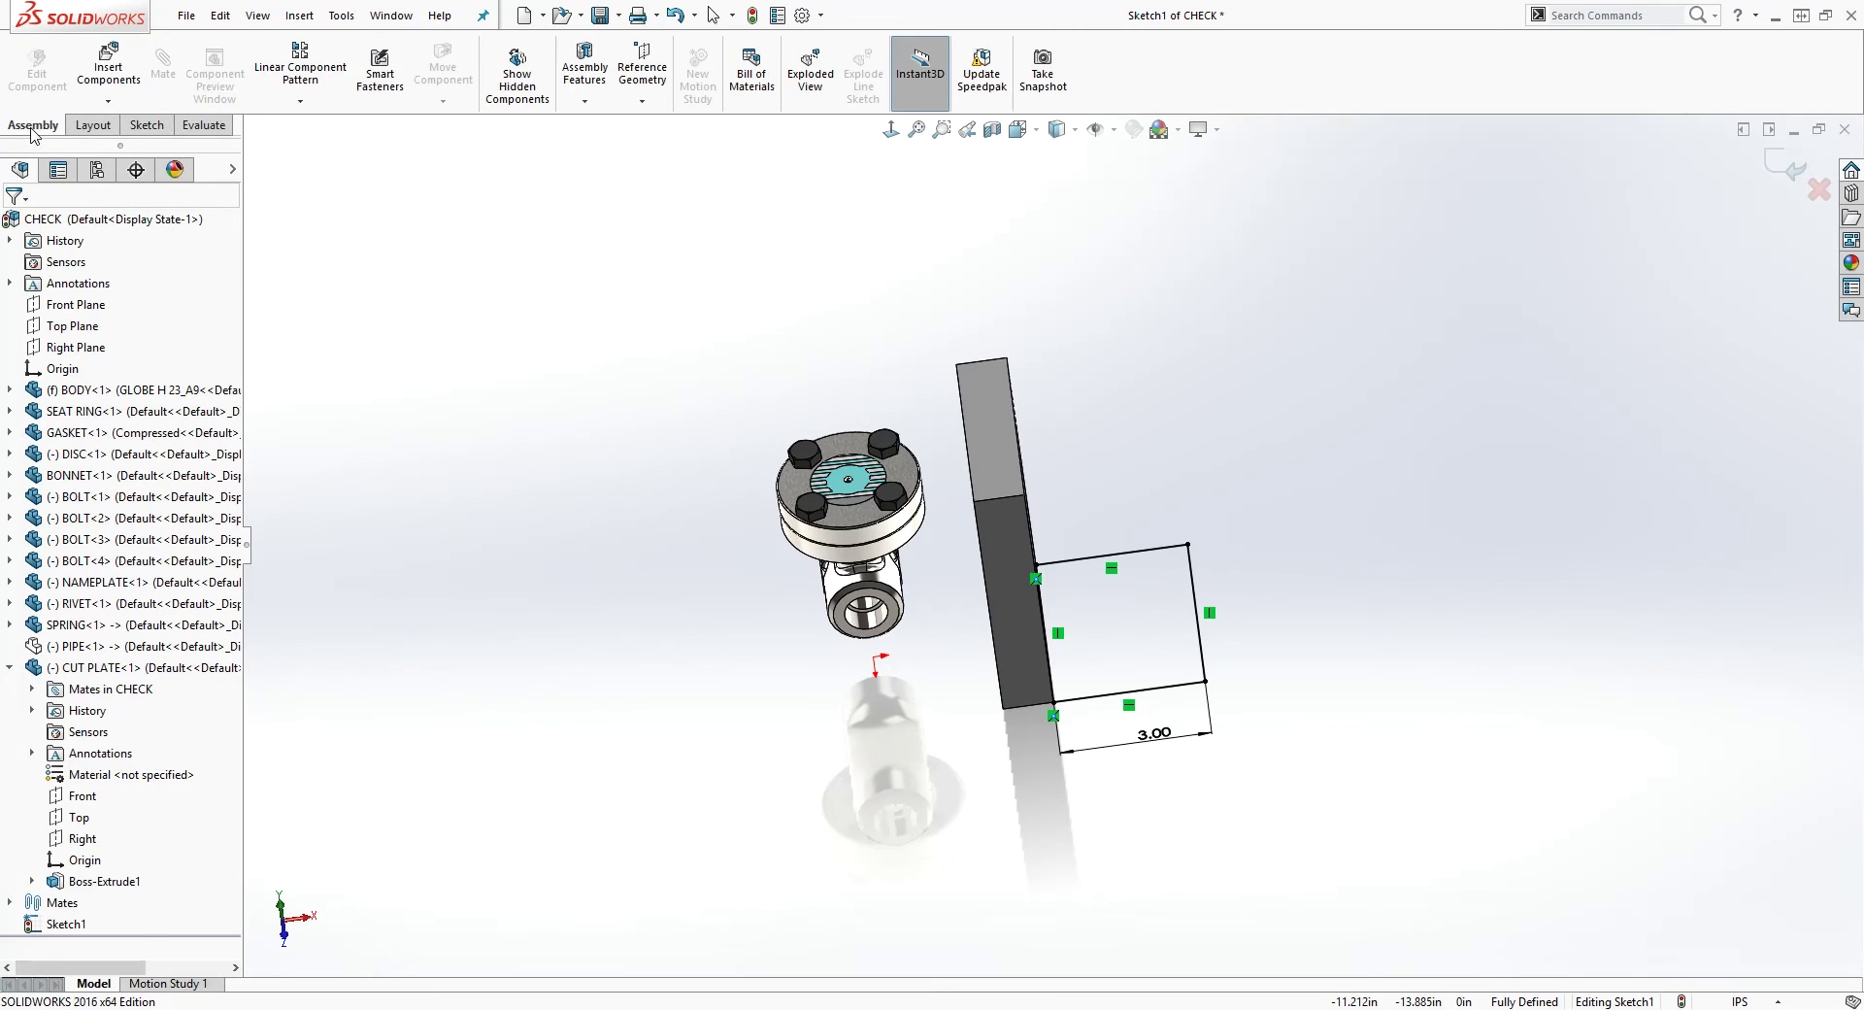
left_click(586, 102)
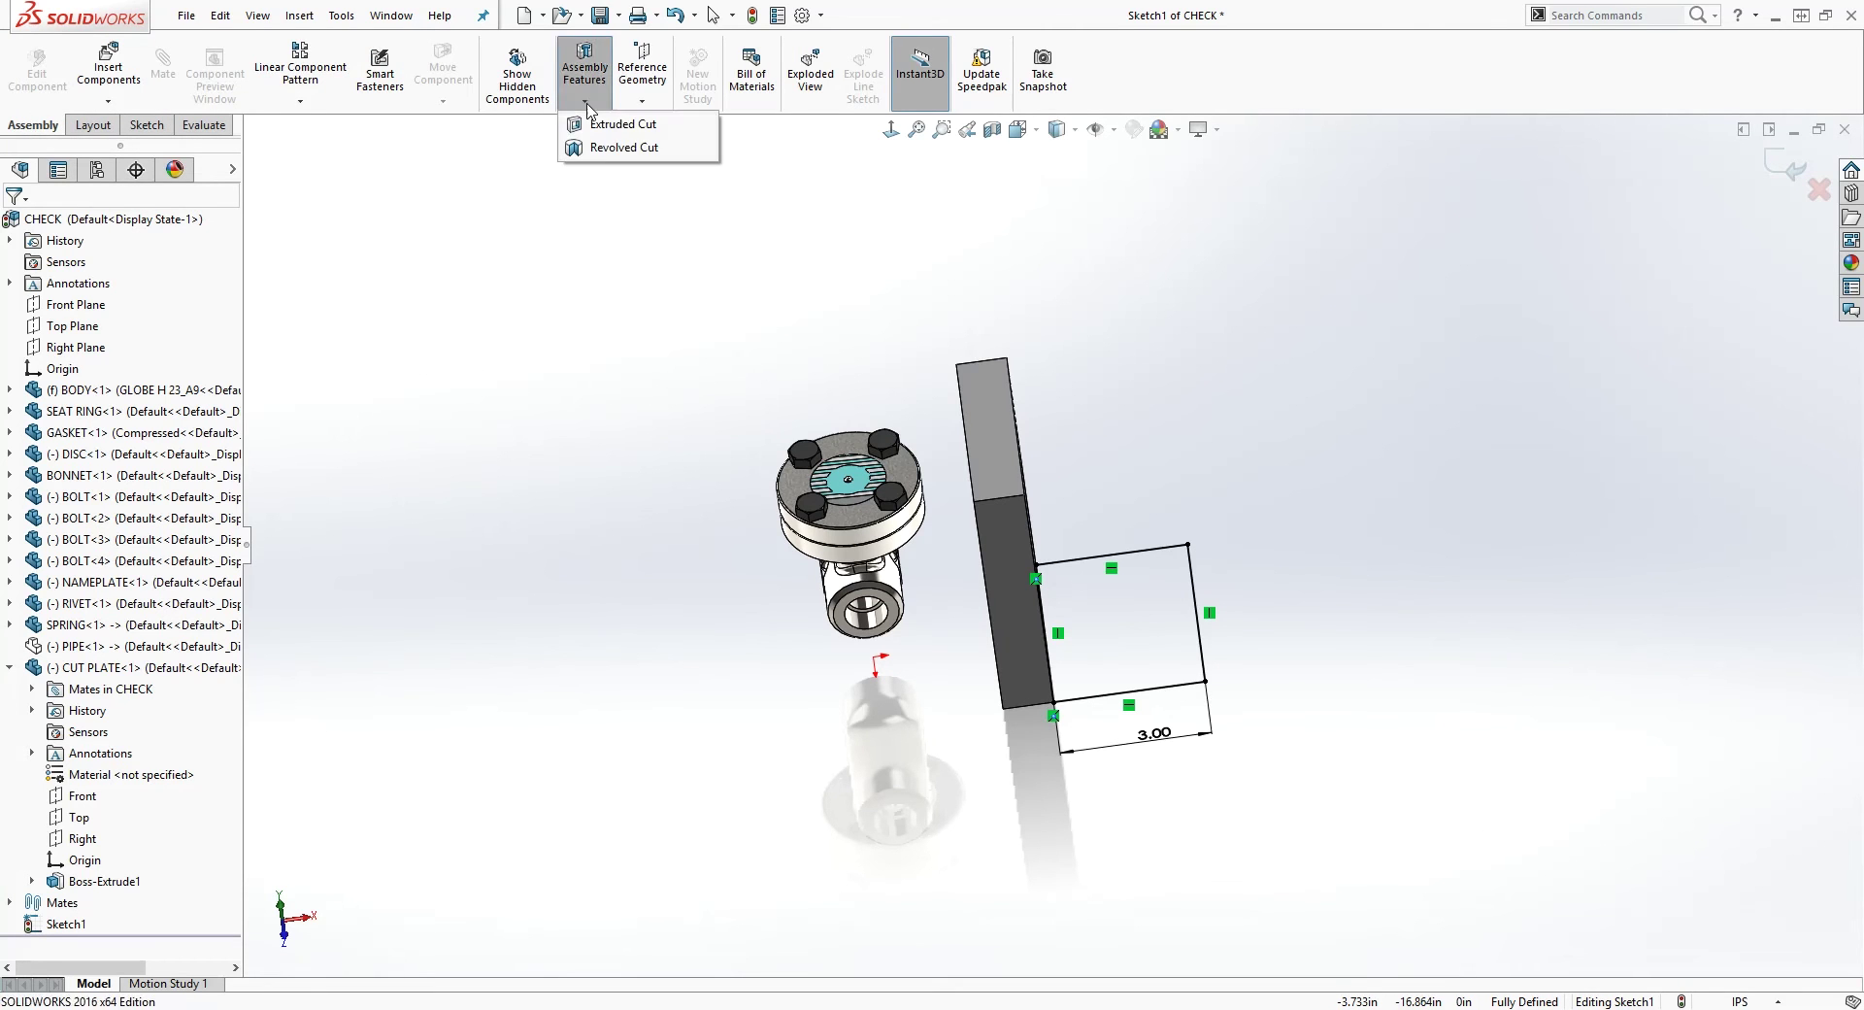
left_click(610, 124)
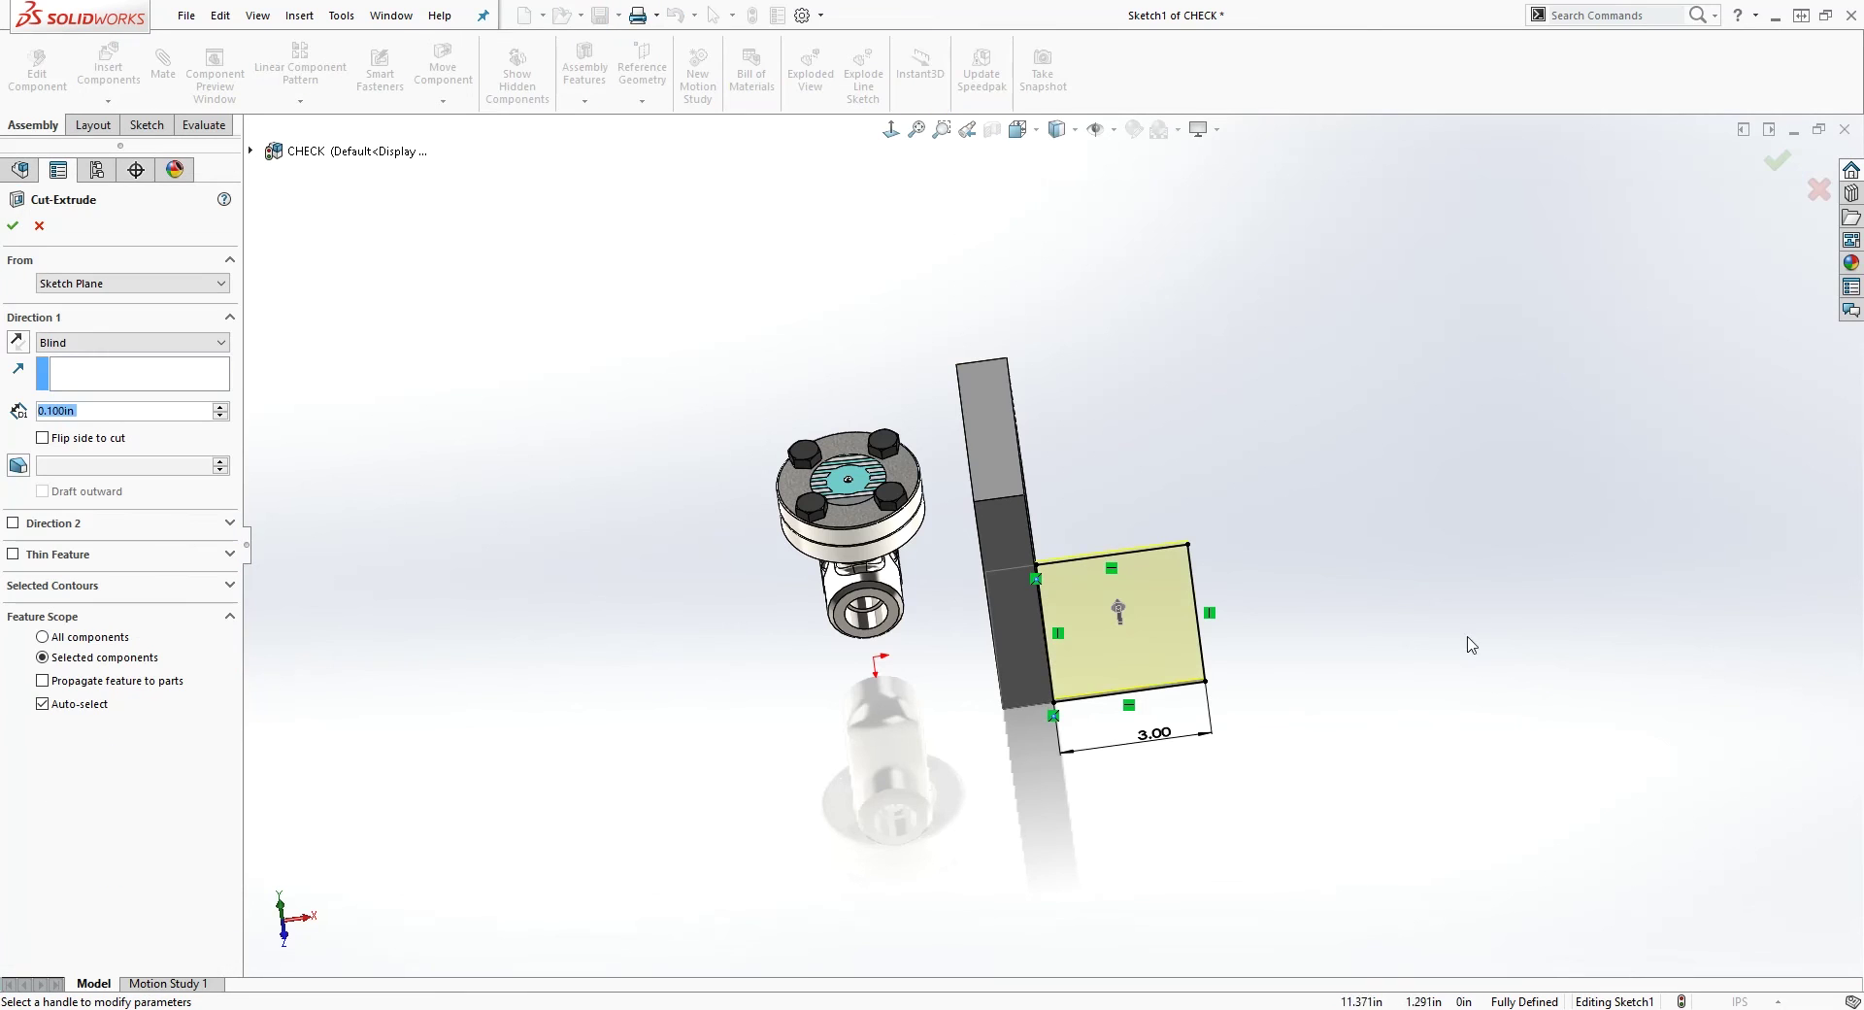
left_click(139, 345)
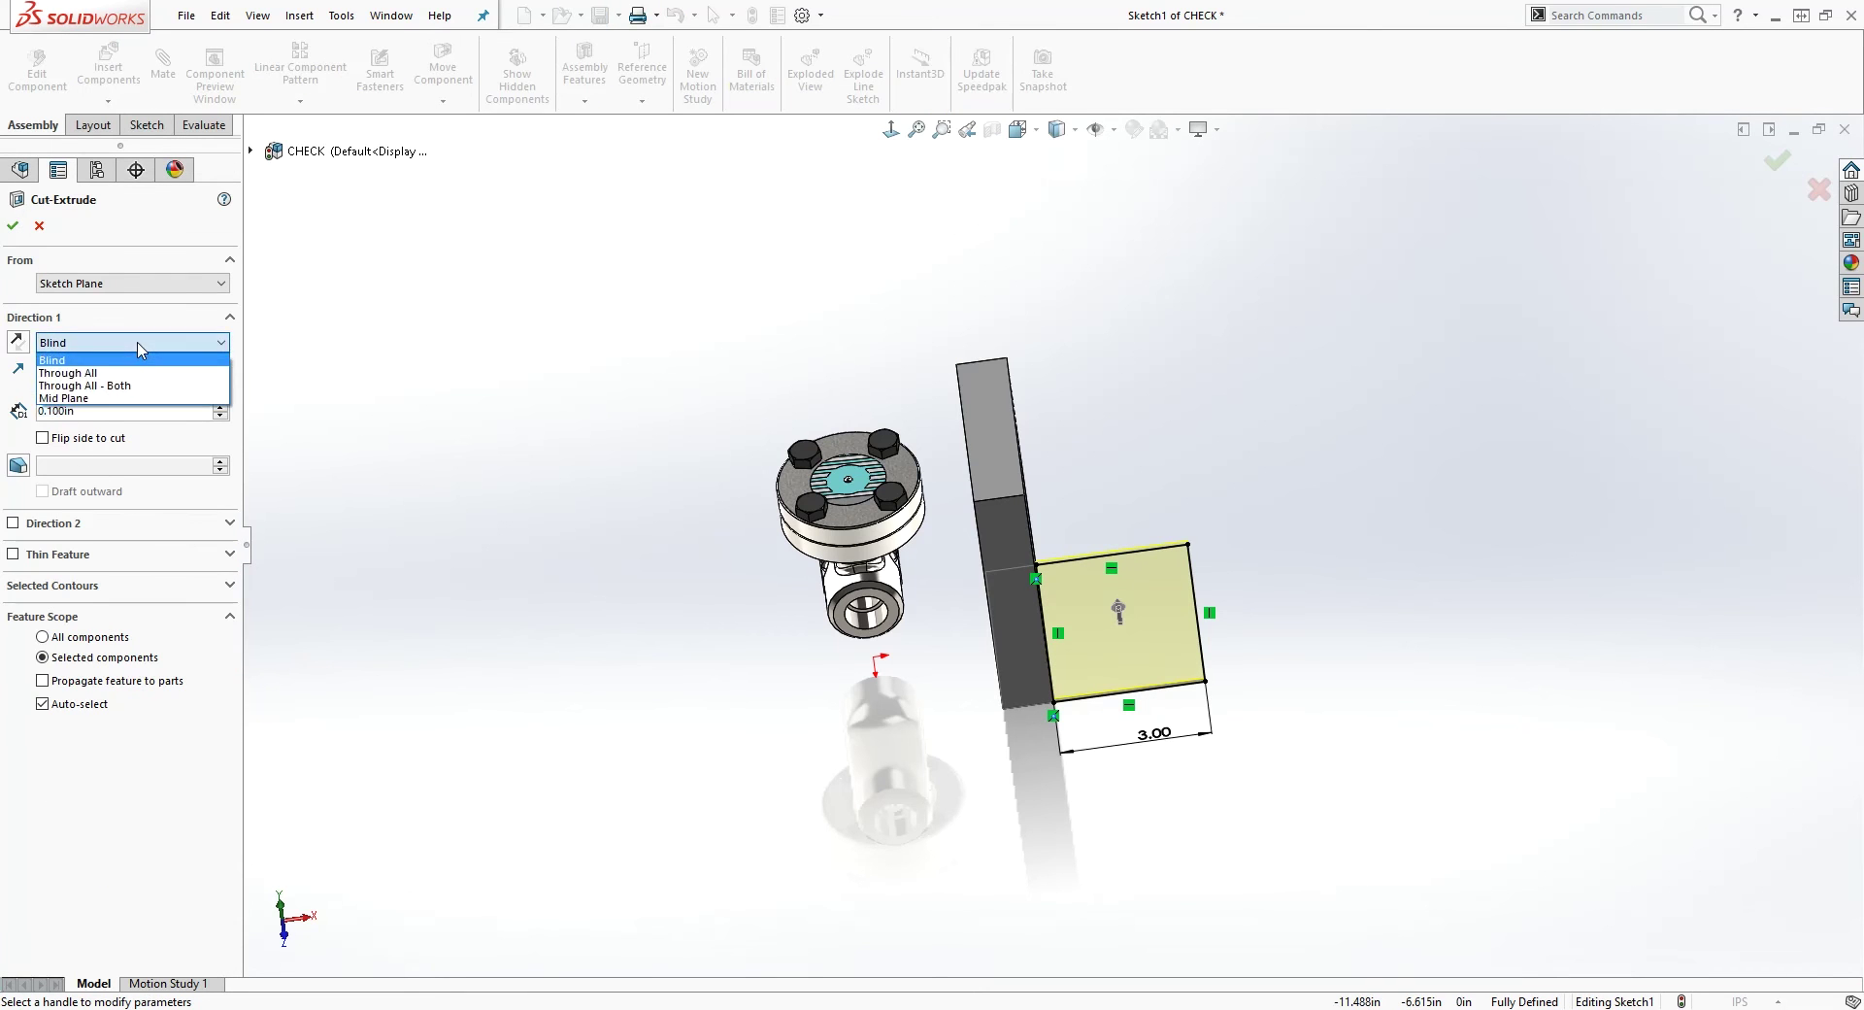
left_click(120, 378)
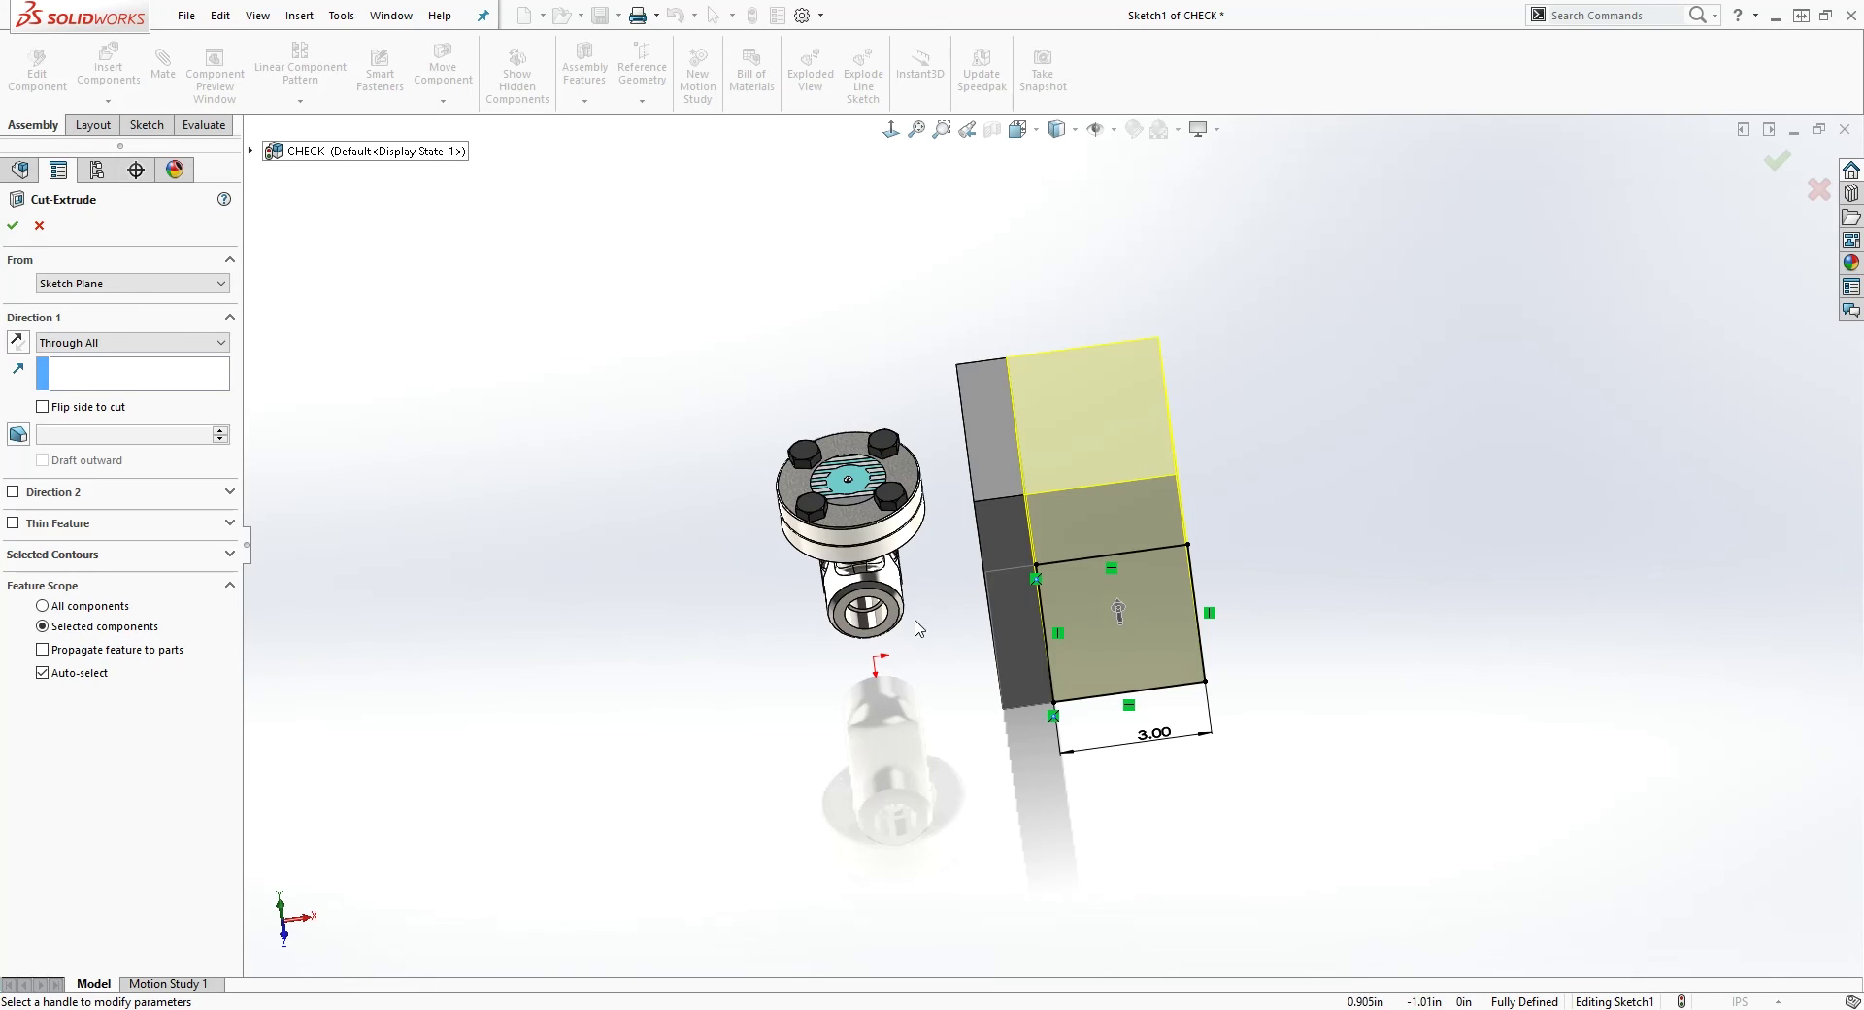
left_click(42, 606)
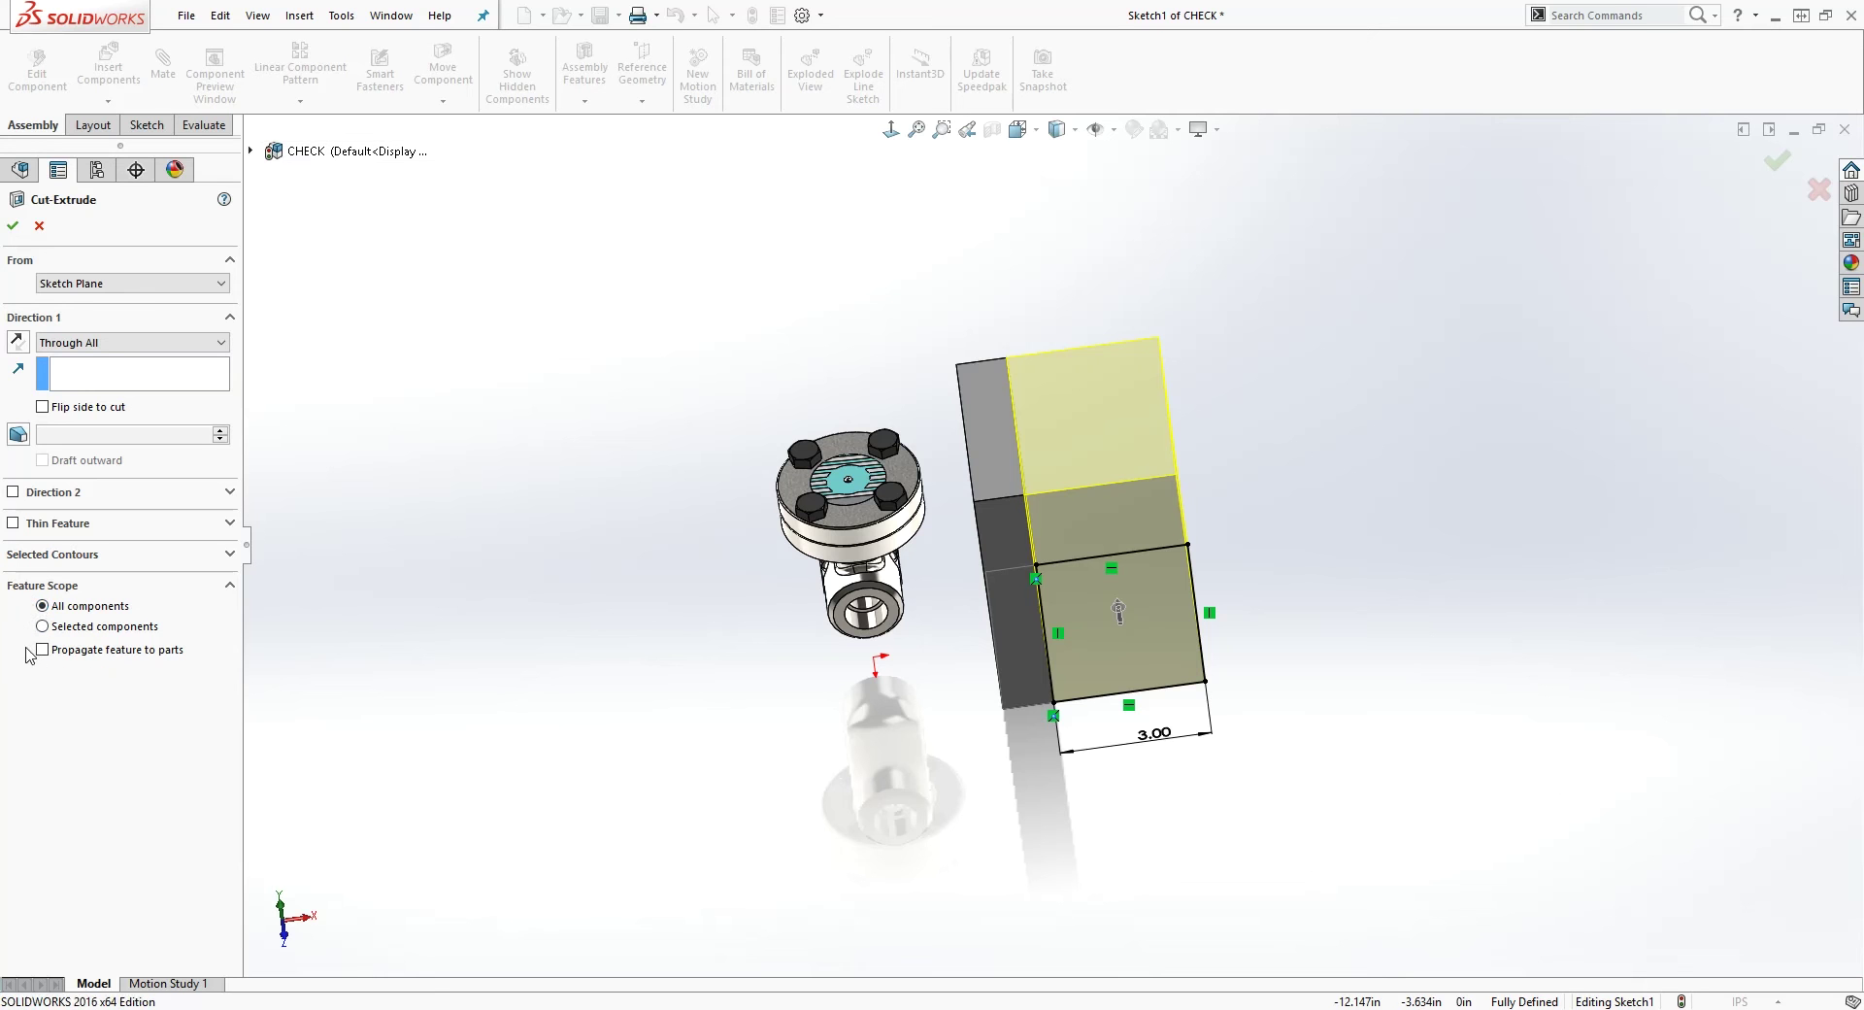
left_click(10, 227)
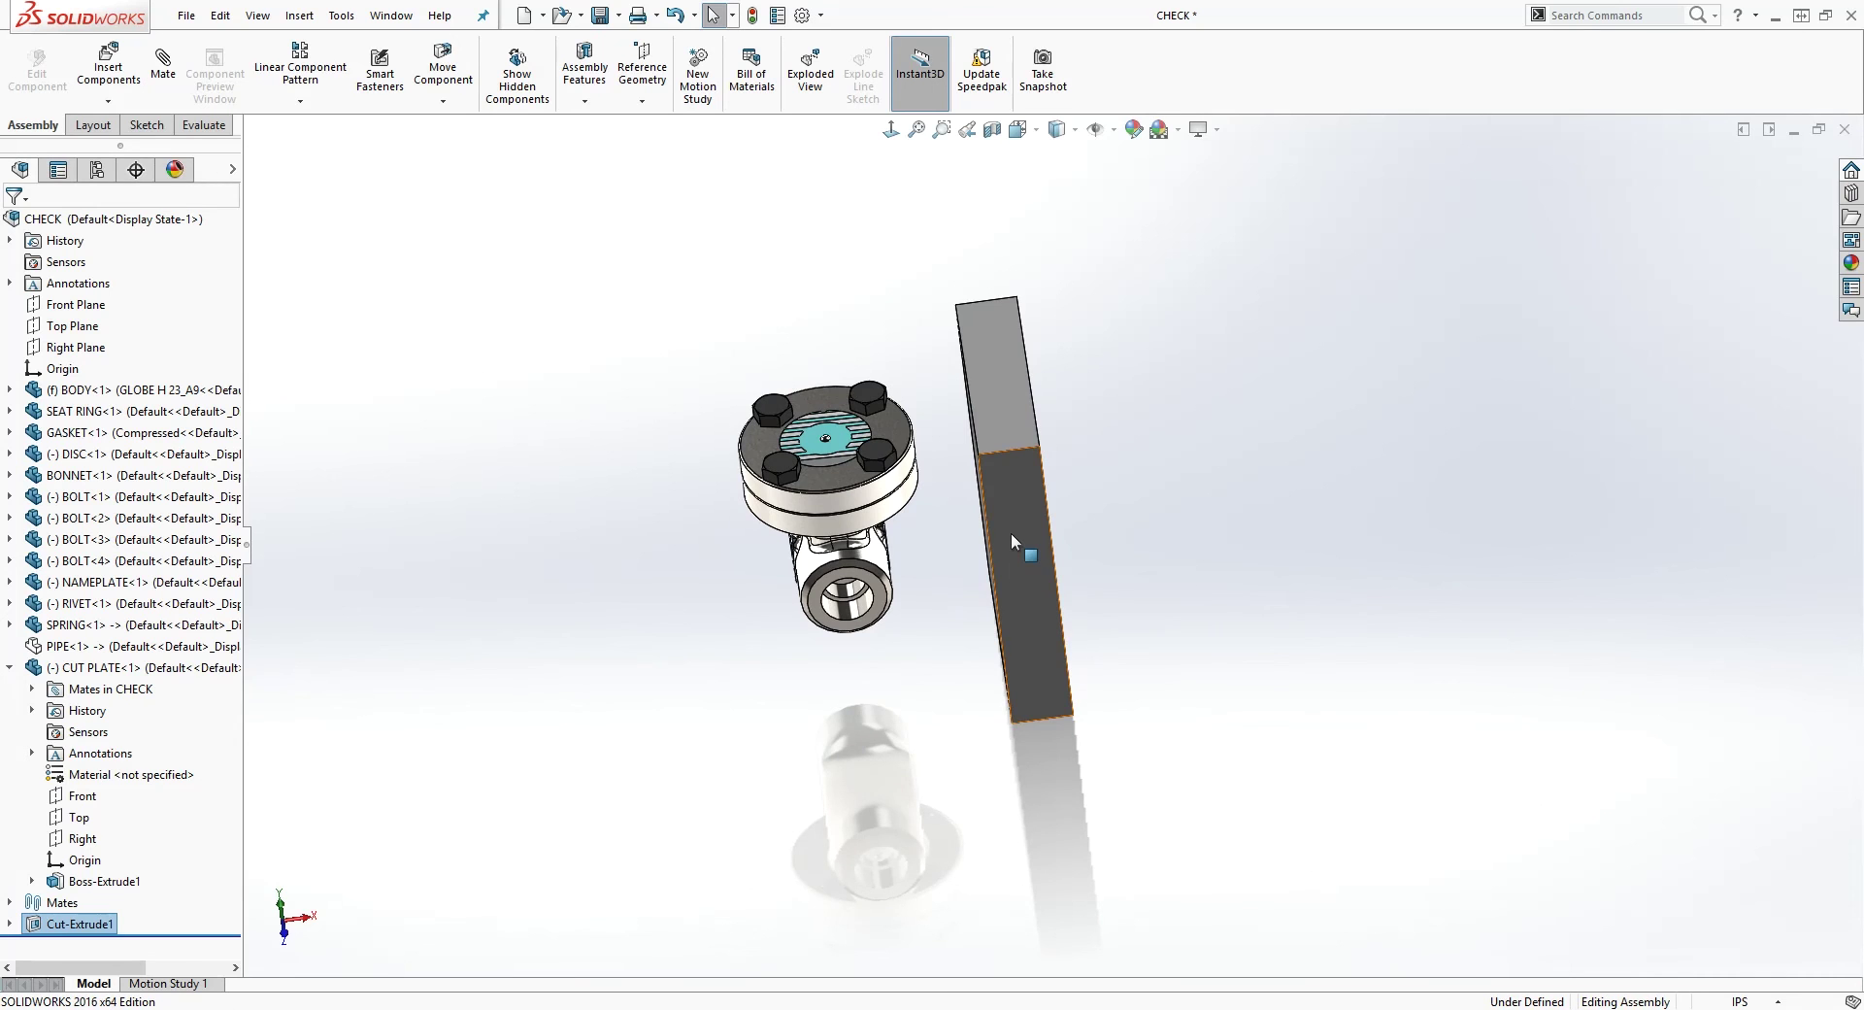
Move the cut plate into the middle of the valve and rebuild the assembly so the cut updates
left_click_drag(1011, 532, 778, 547)
middle_click_drag(1131, 666, 1023, 616)
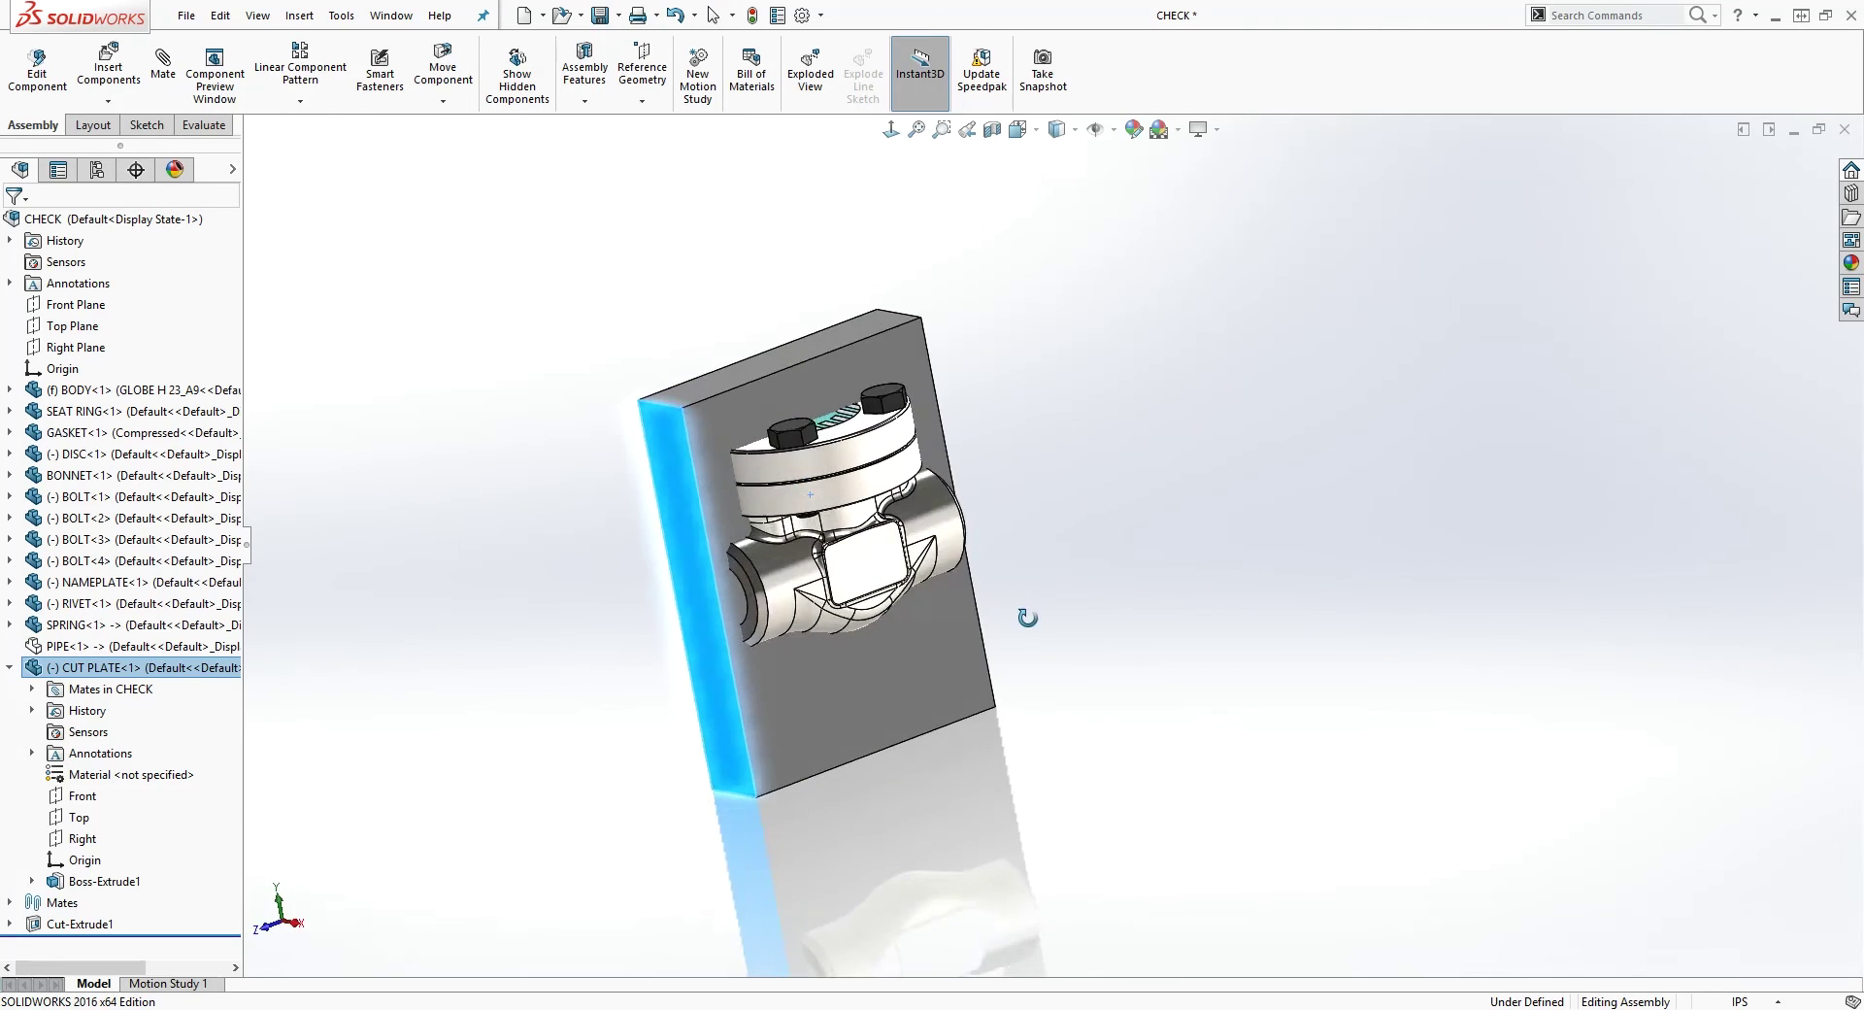
left_click(754, 16)
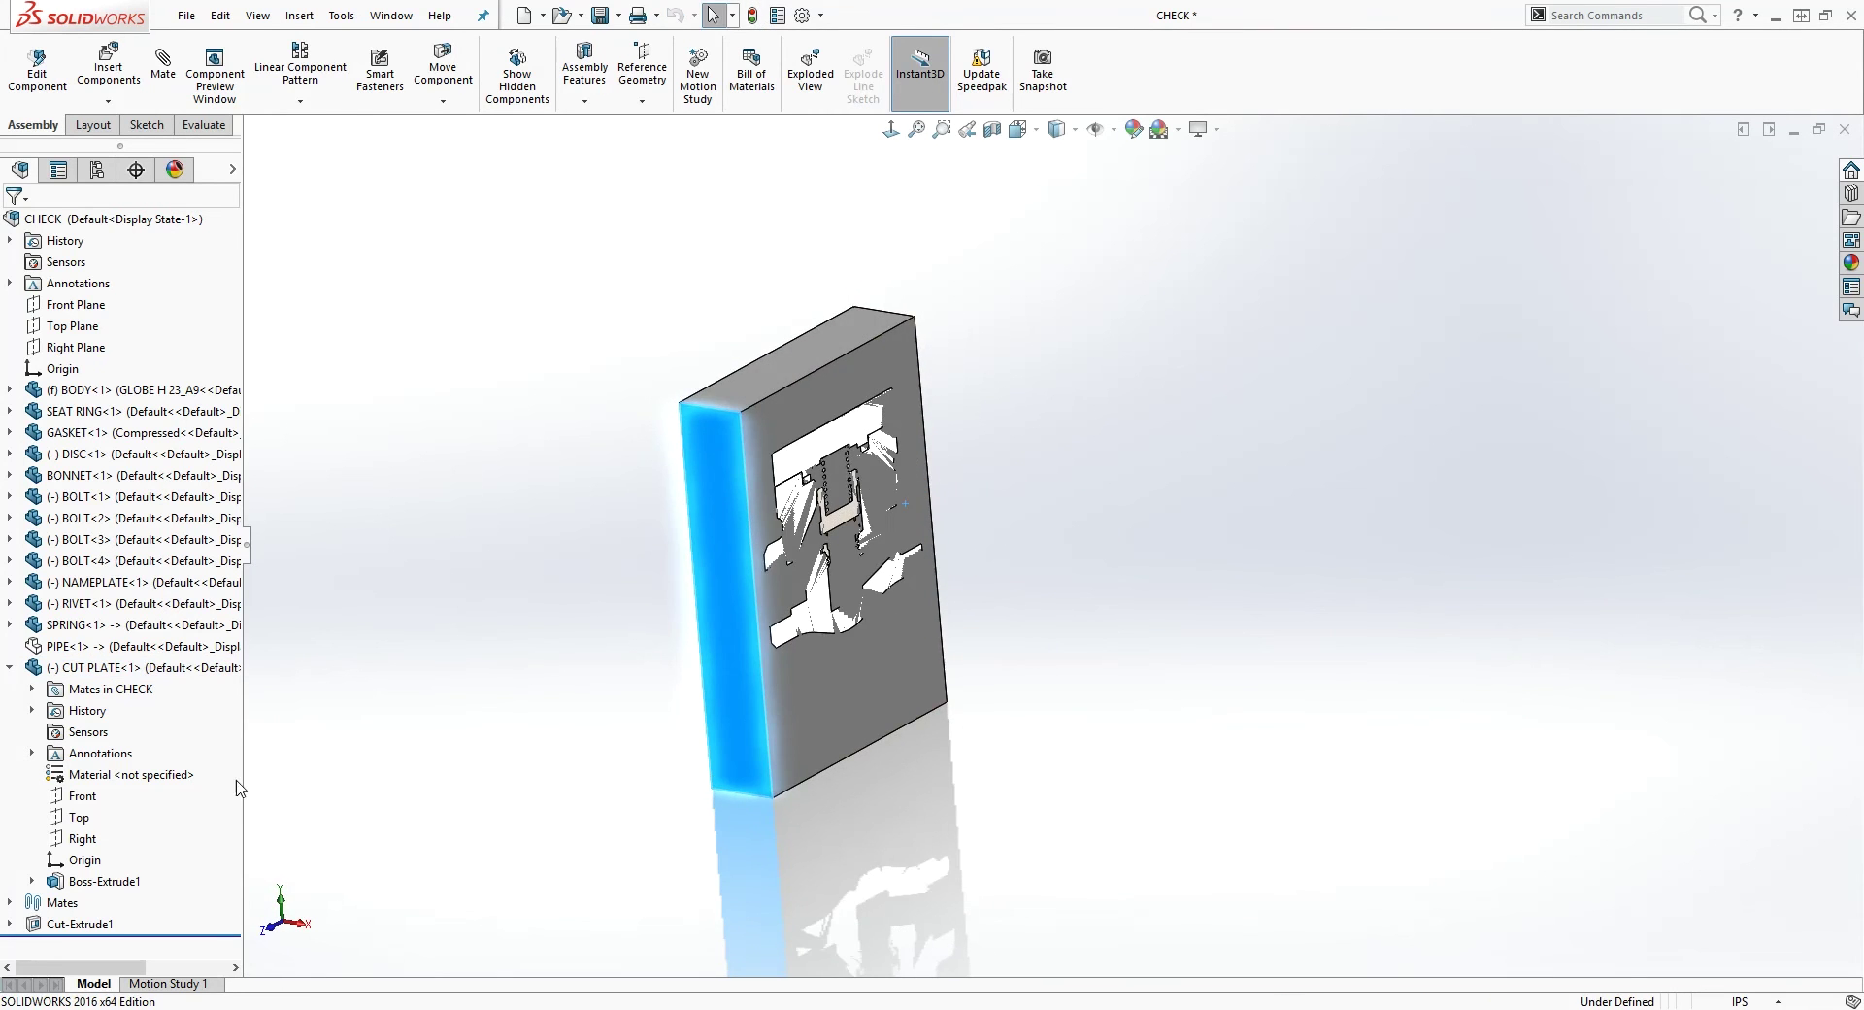
Hide the CUT PLATE component and examine the sectioned interior of the valve
right_click(165, 668)
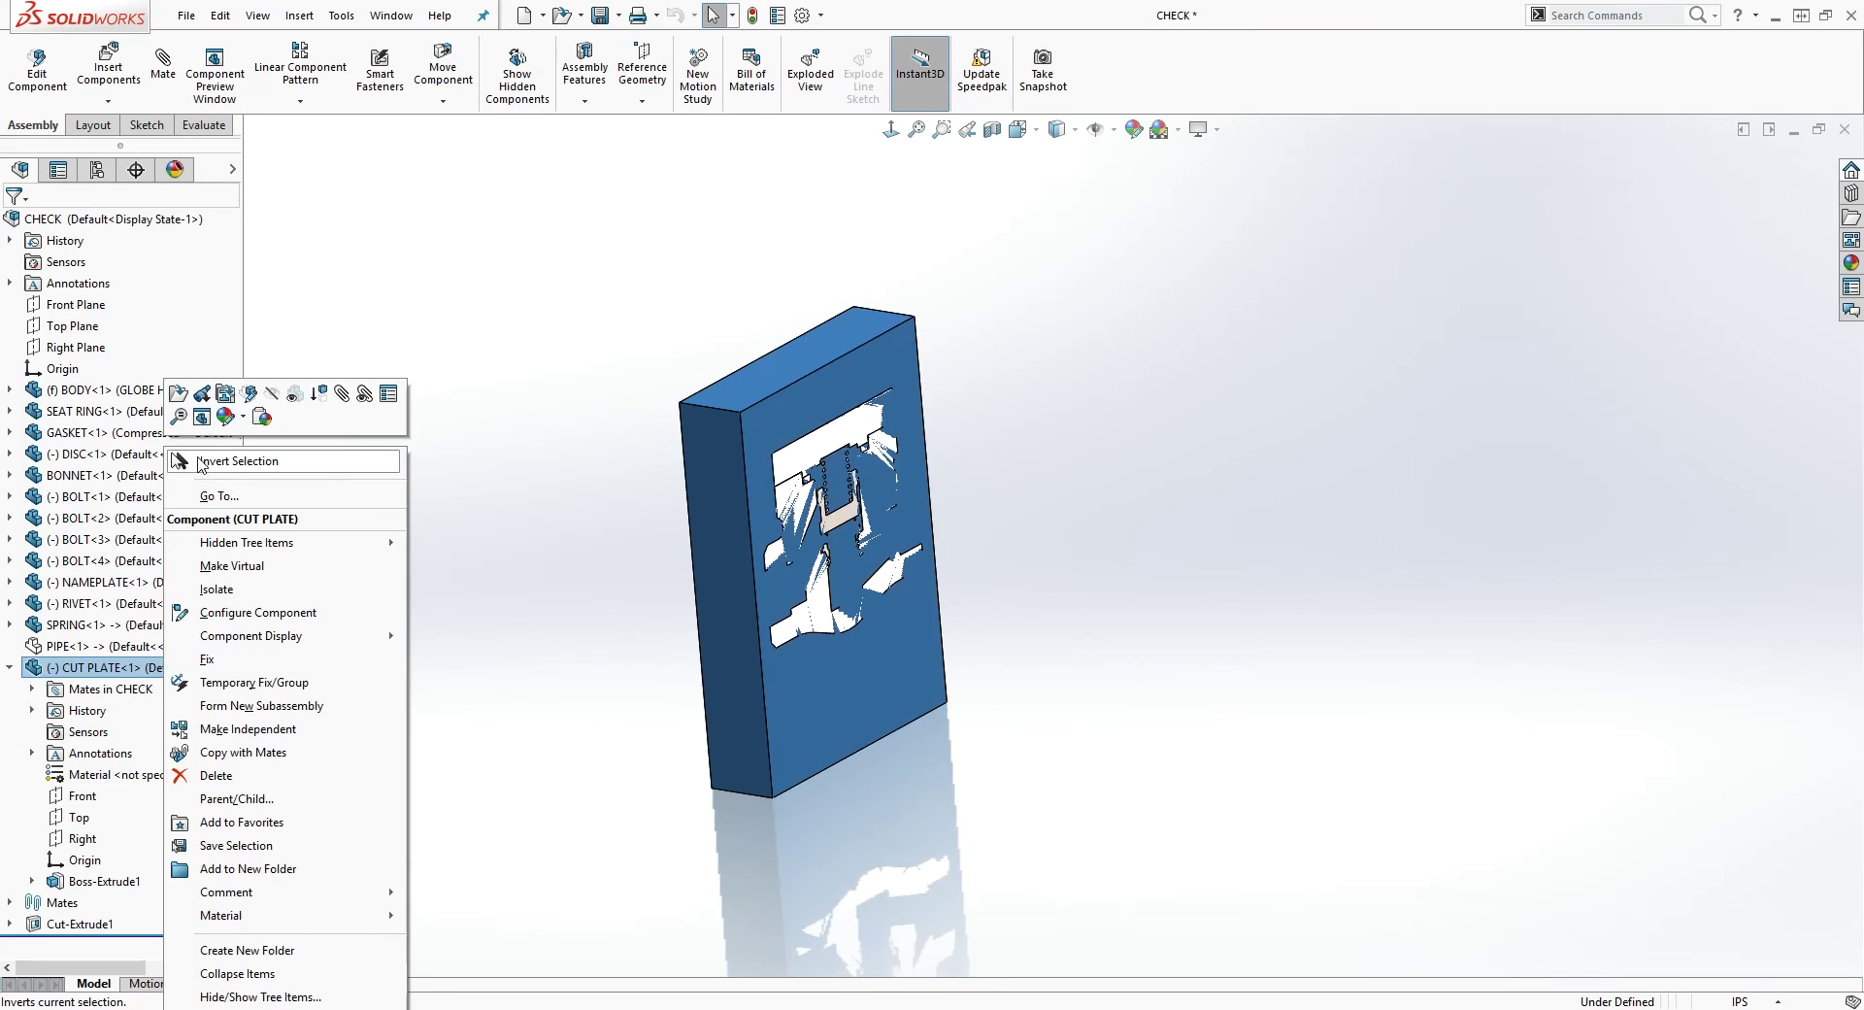
left_click(231, 417)
middle_click_drag(652, 454, 880, 555)
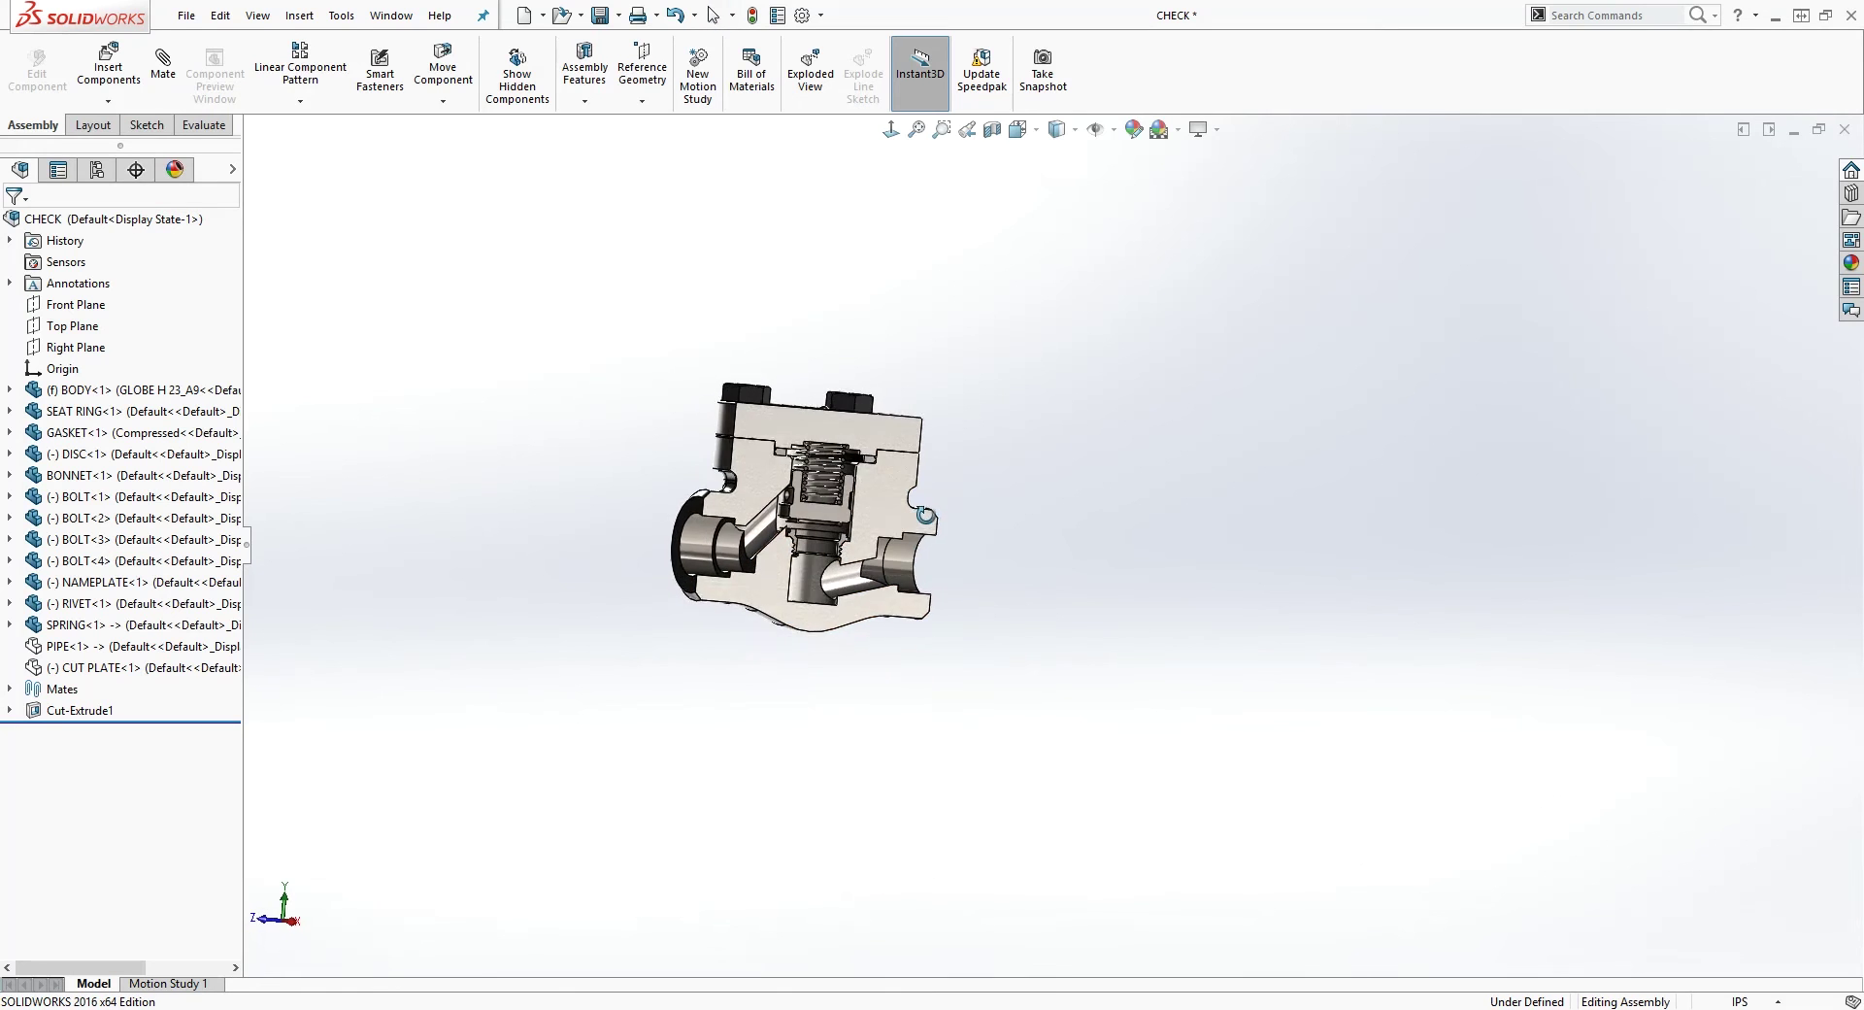
scroll(880, 556, "down", 5)
middle_click_drag(964, 727, 1077, 645)
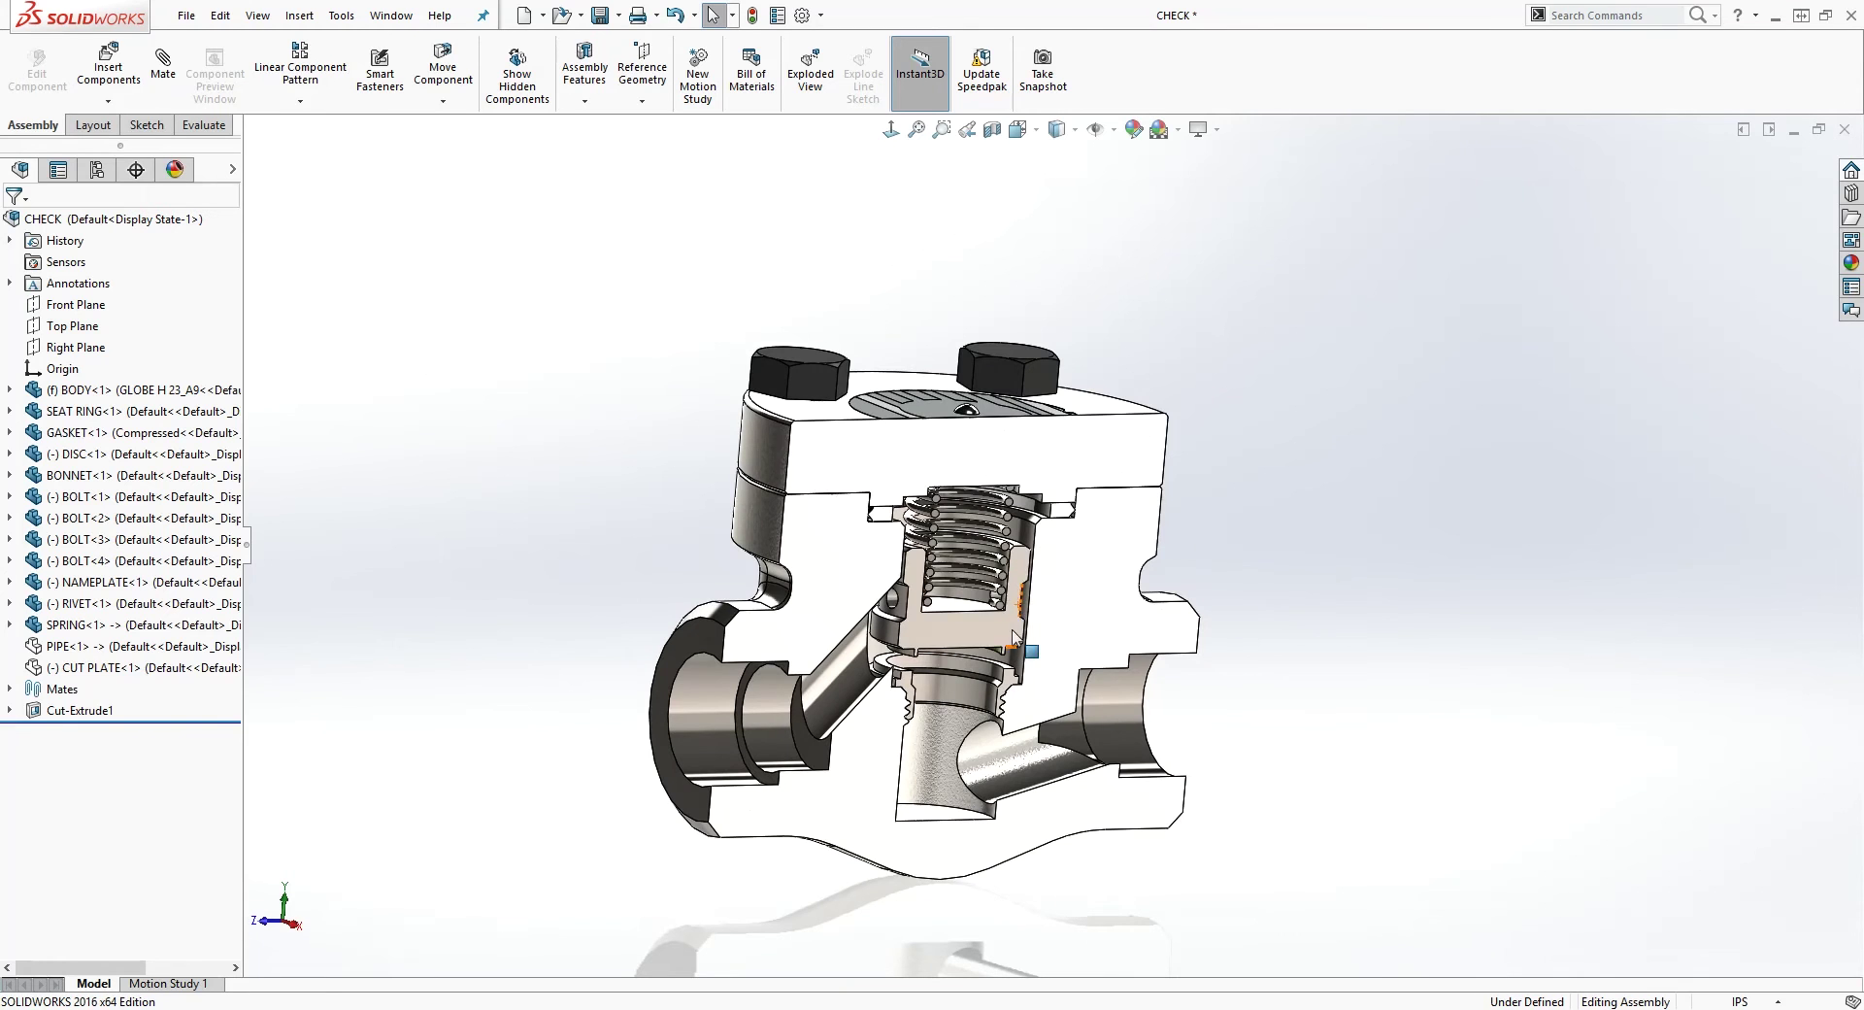
Show the CUT PLATE component, and move it clear of the valve with a rebuild to restore the uncut parts
right_click(102, 666)
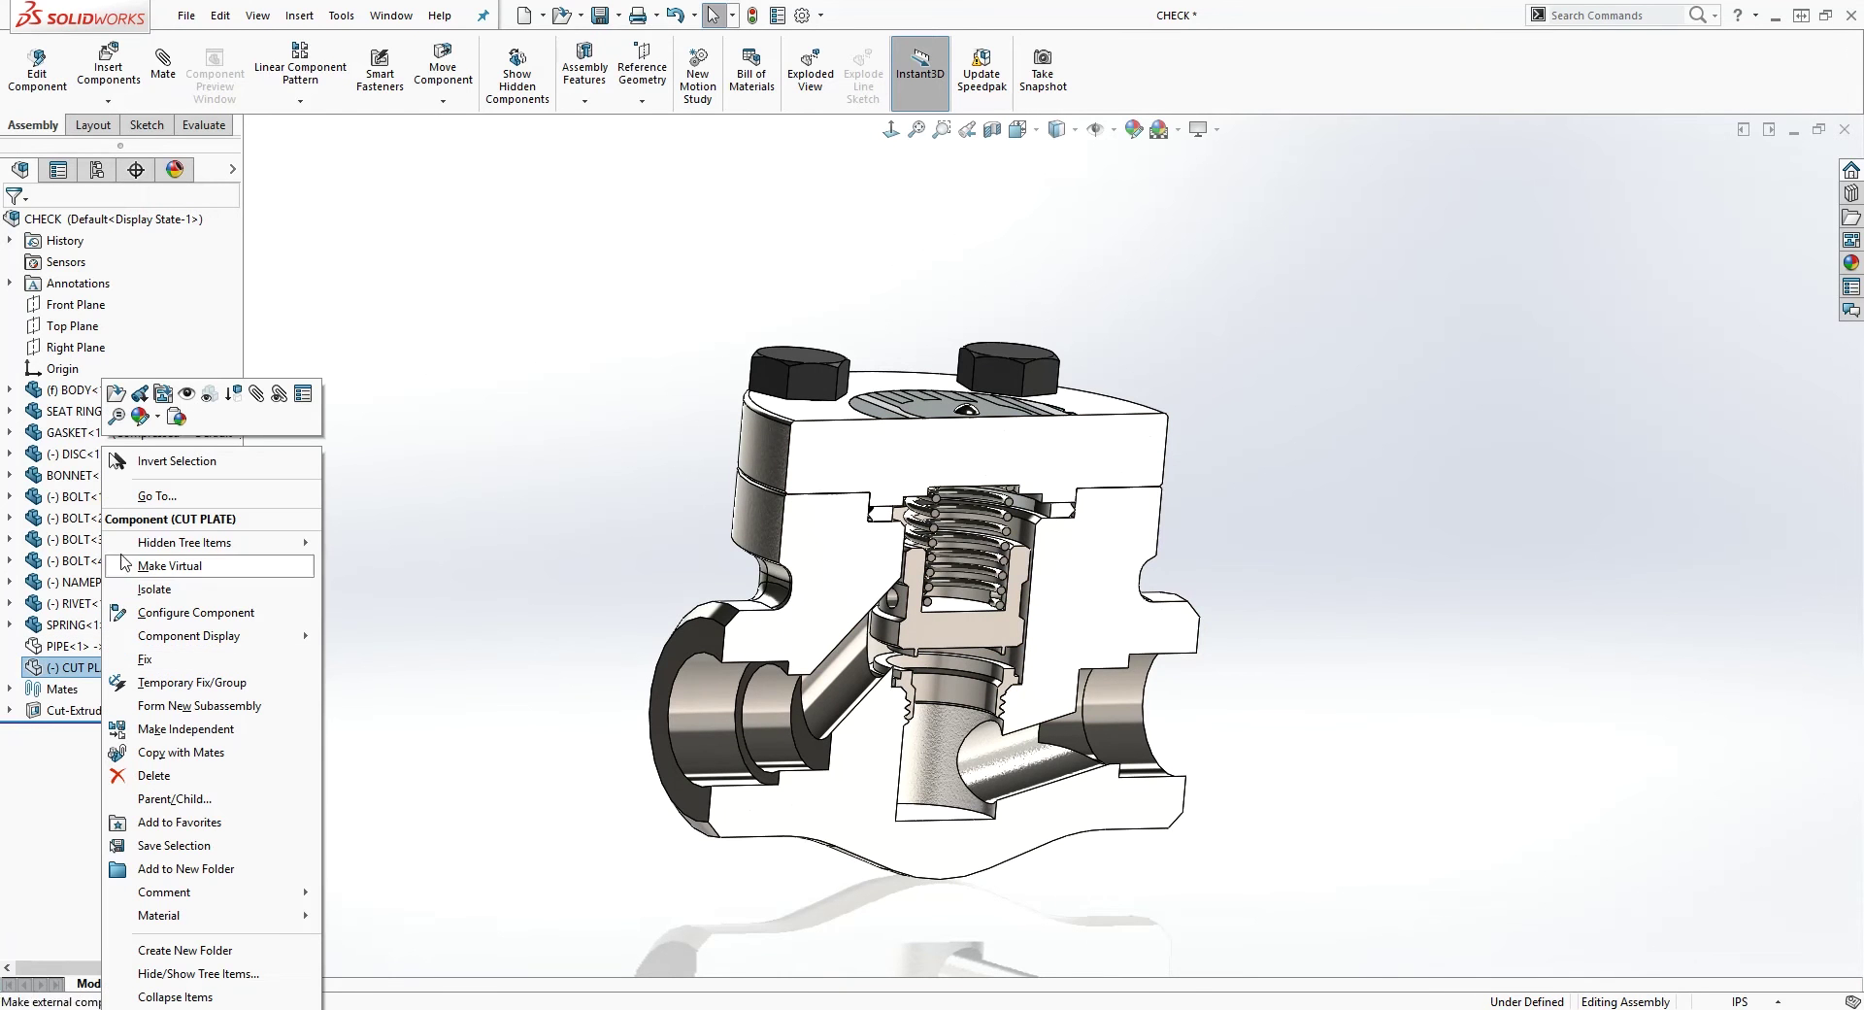
left_click(185, 393)
middle_click_drag(899, 614, 928, 810)
left_click_drag(928, 808, 1213, 843)
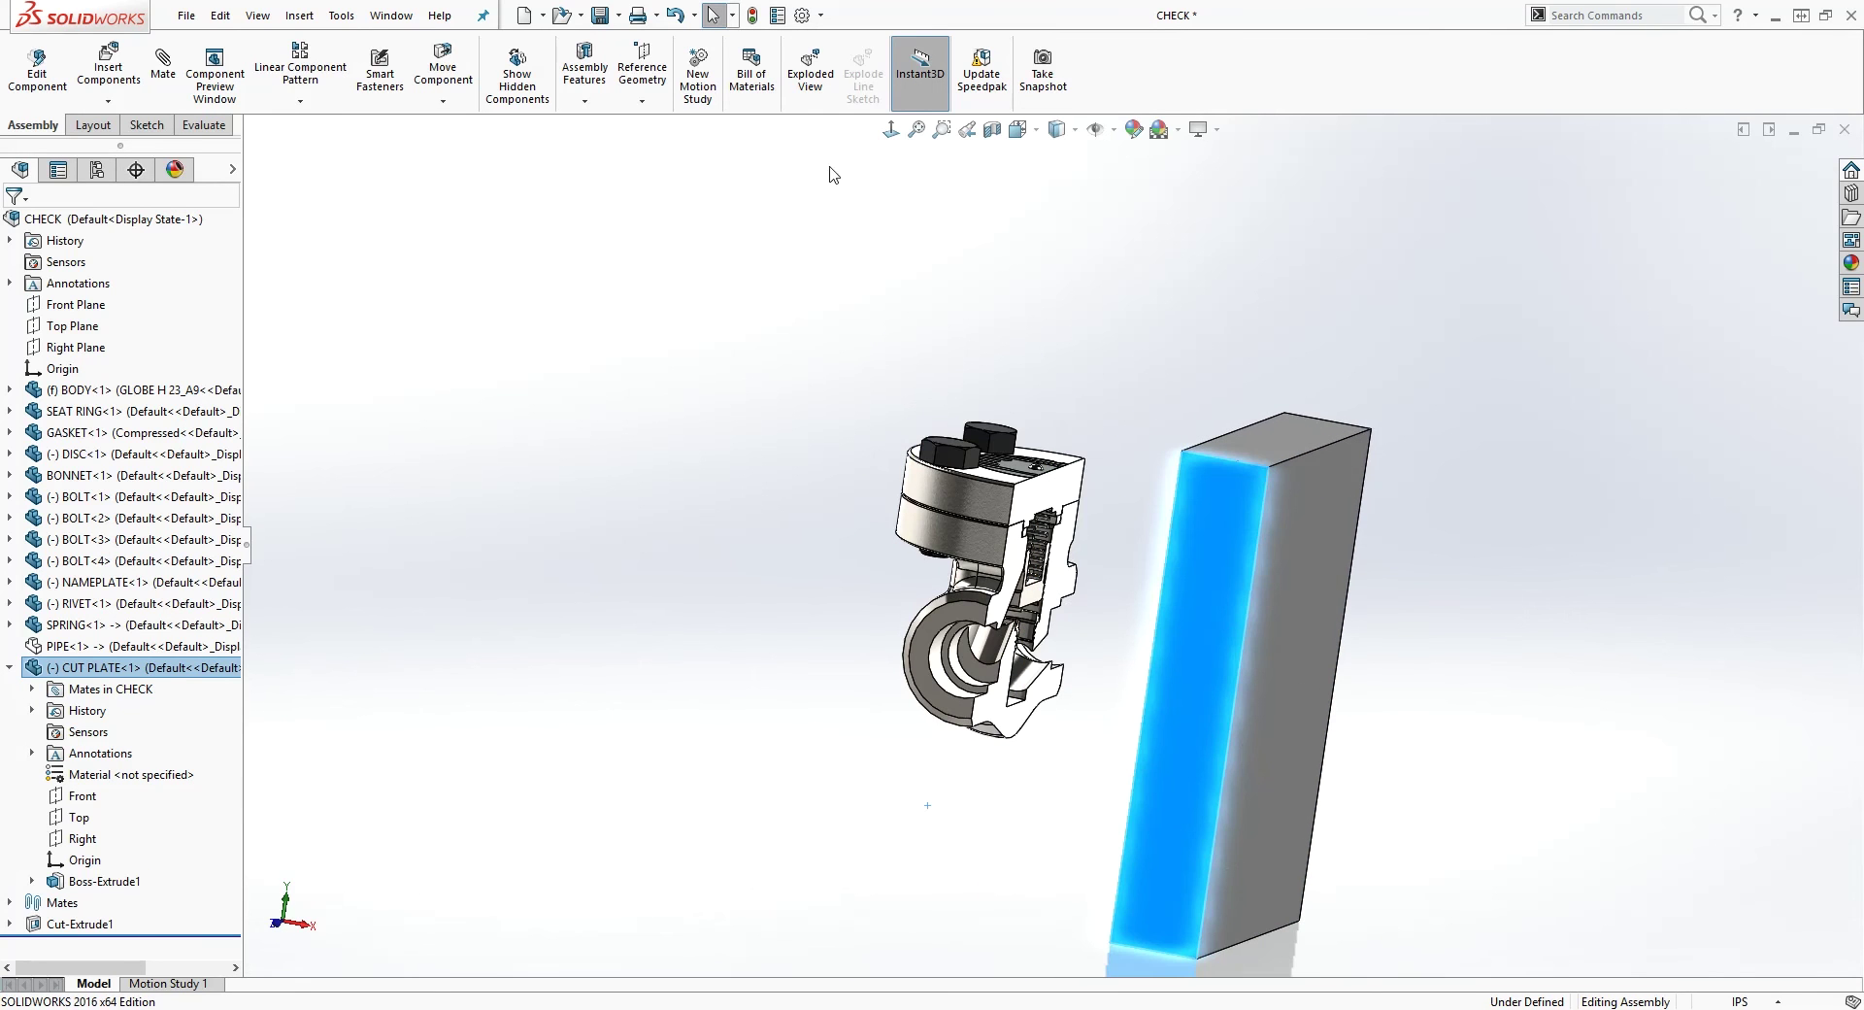
left_click(753, 16)
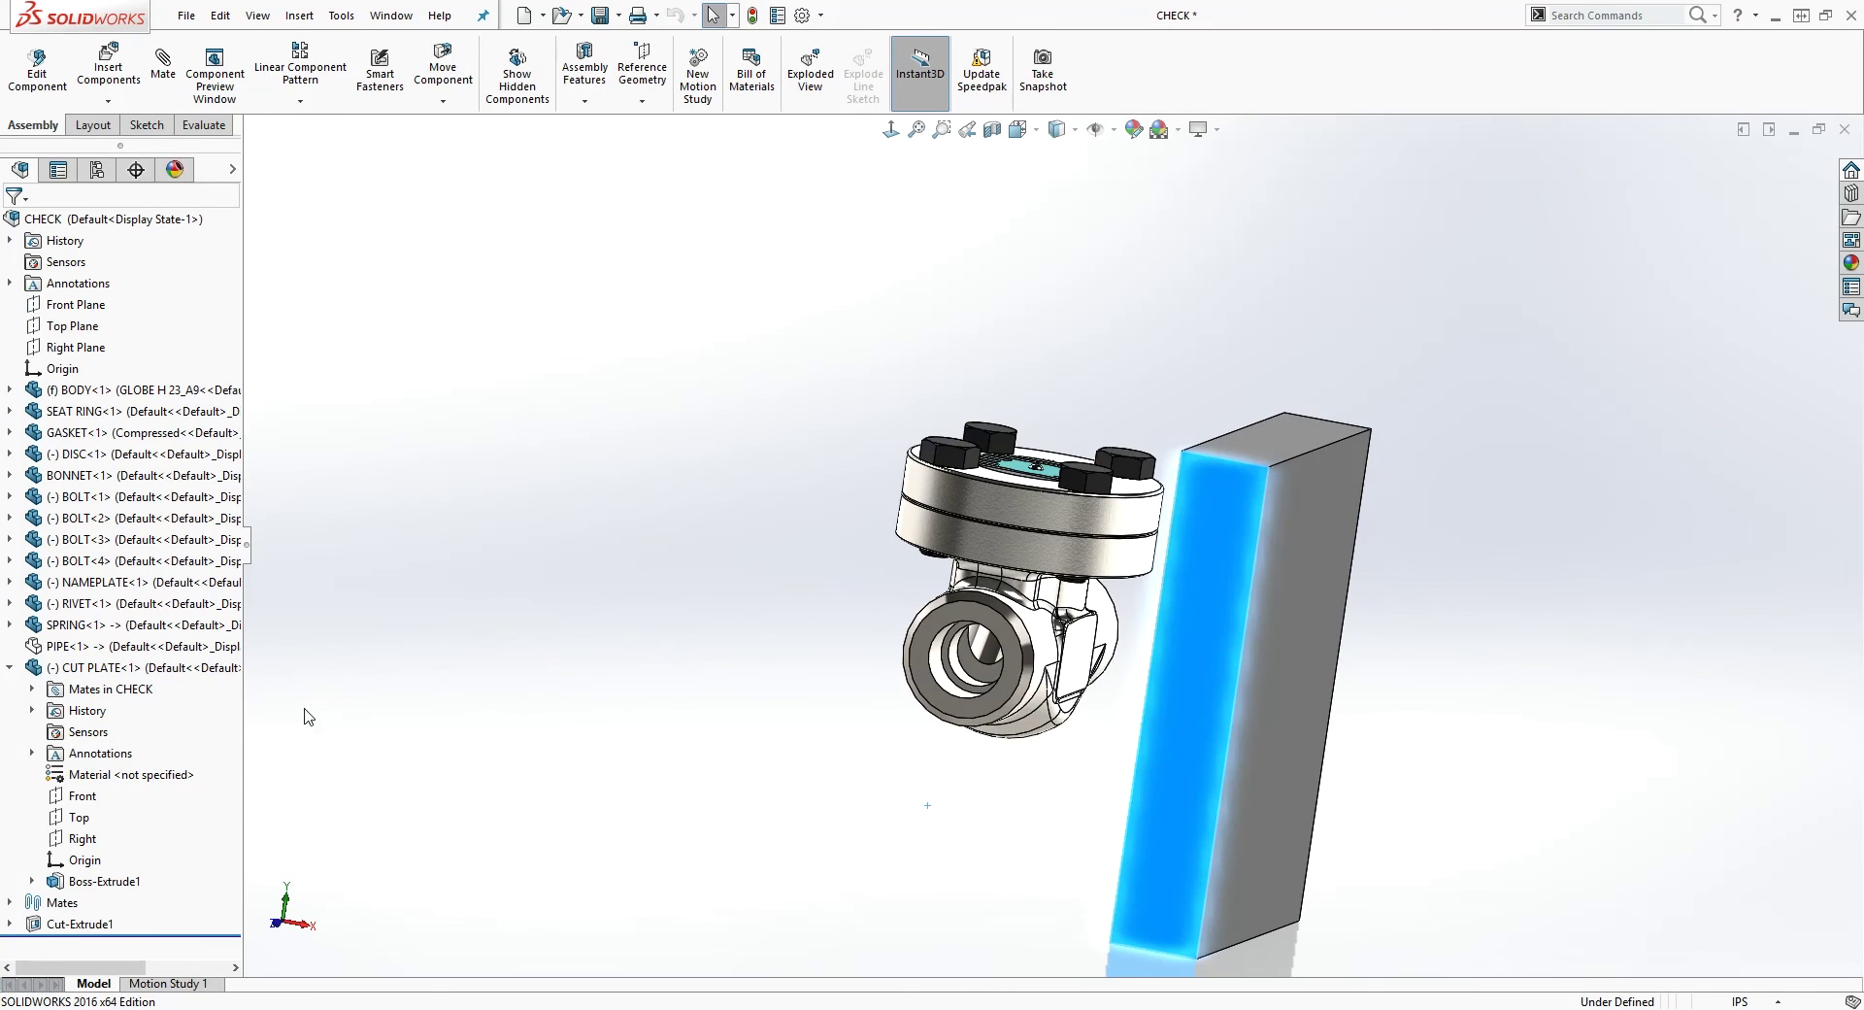
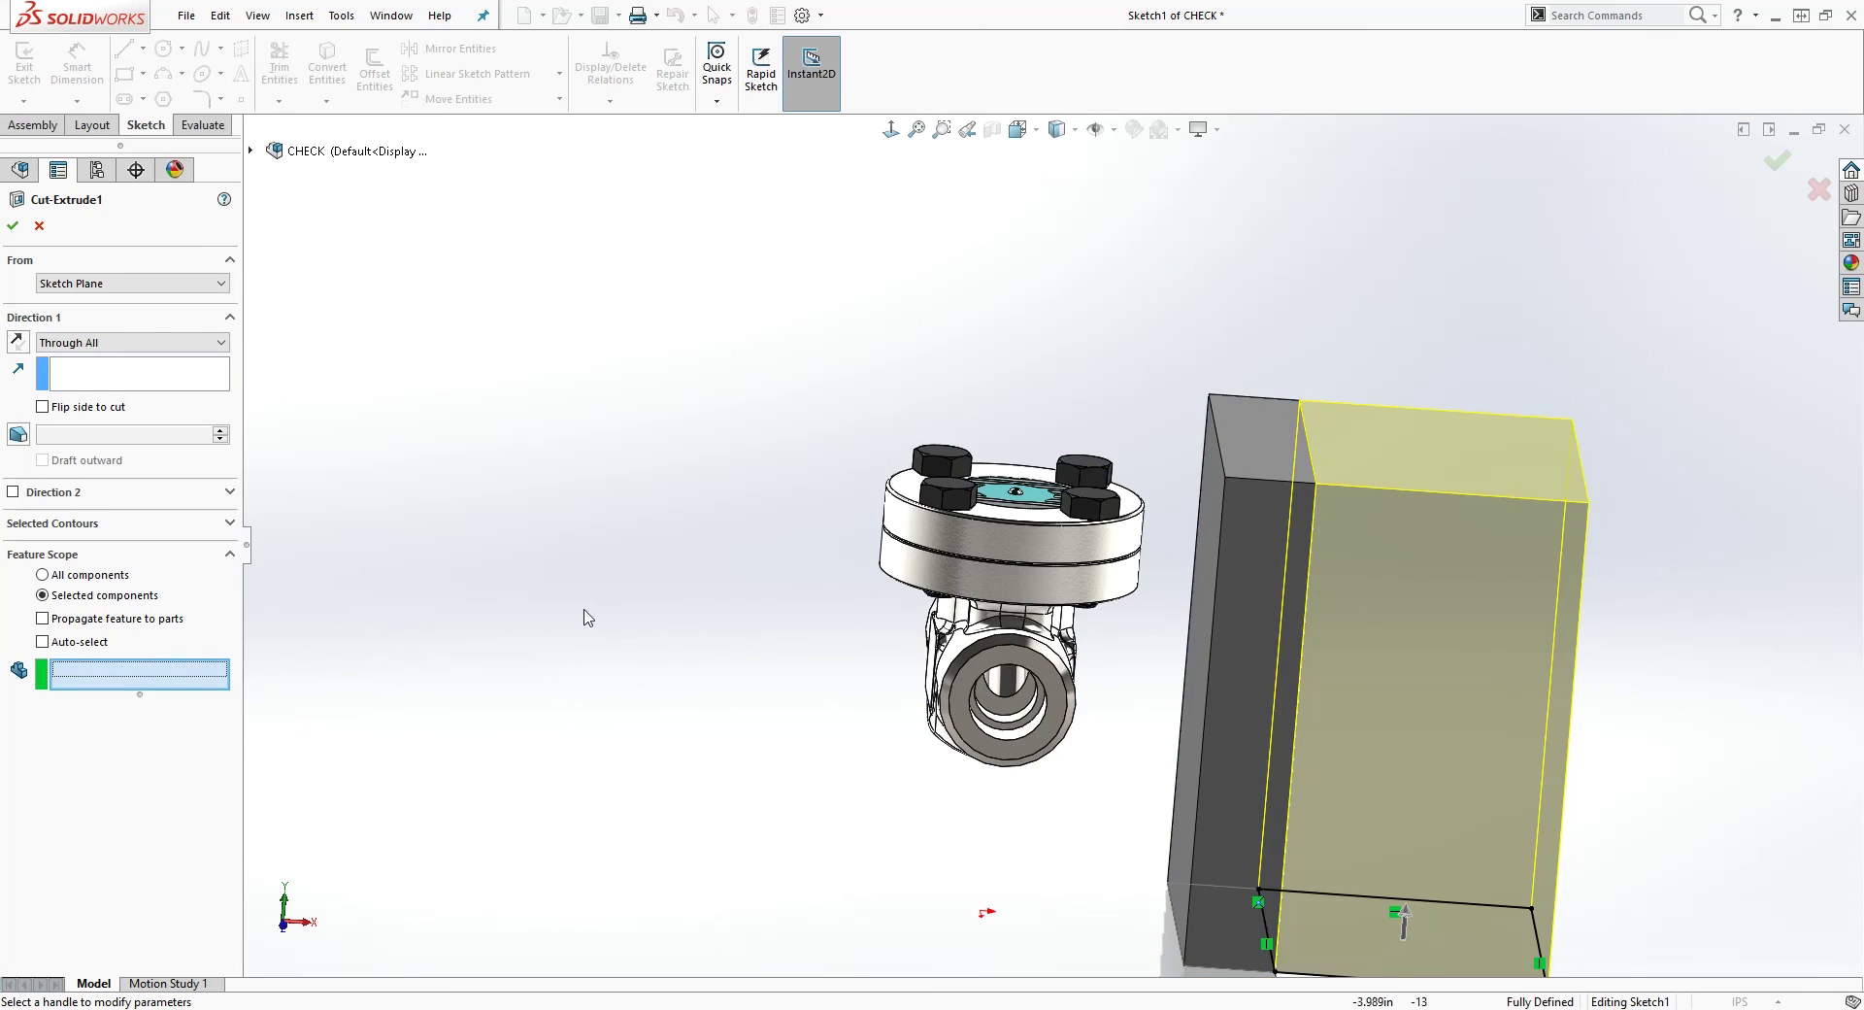
Limit the Cut-Extrude1 feature scope to the body, bonnet, BOLT-1, BOLT-3, nameplate and rivet, and accept the feature
scroll(918, 590, "up", 2)
middle_click_drag(917, 590, 1011, 789)
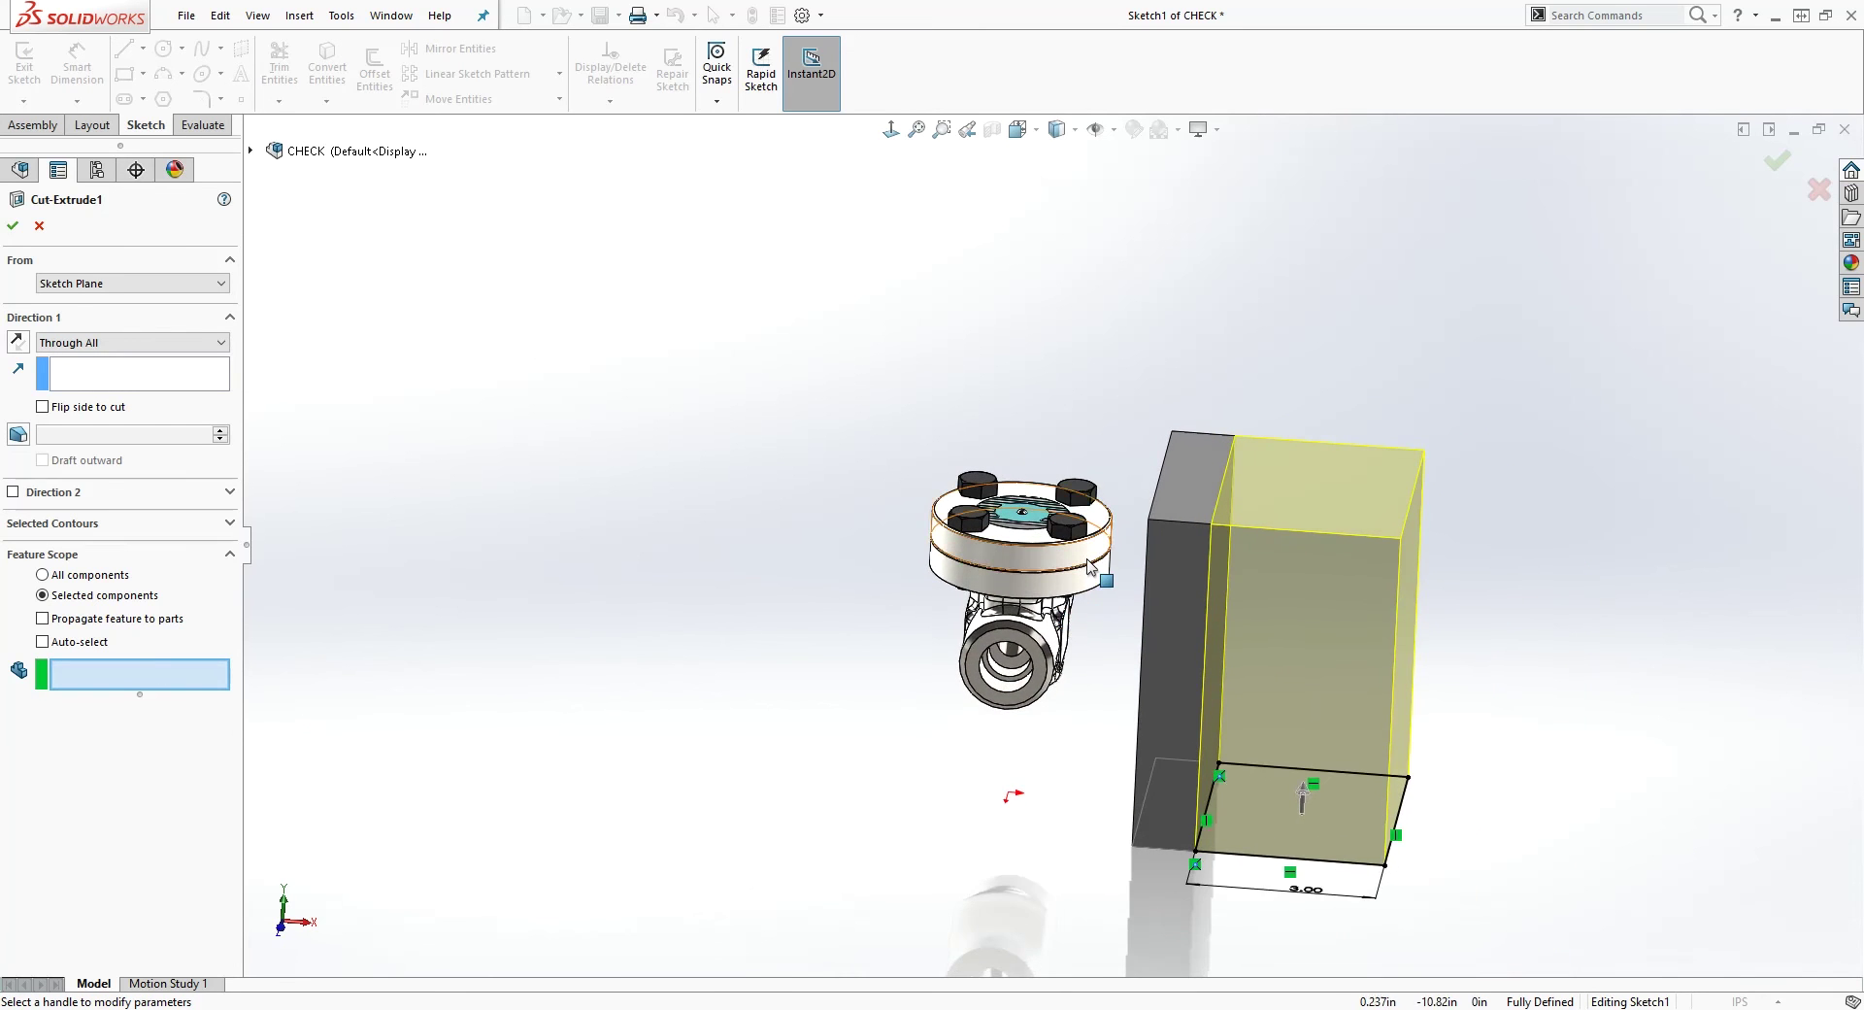
scroll(1080, 556, "down", 4)
scroll(1041, 537, "down", 2)
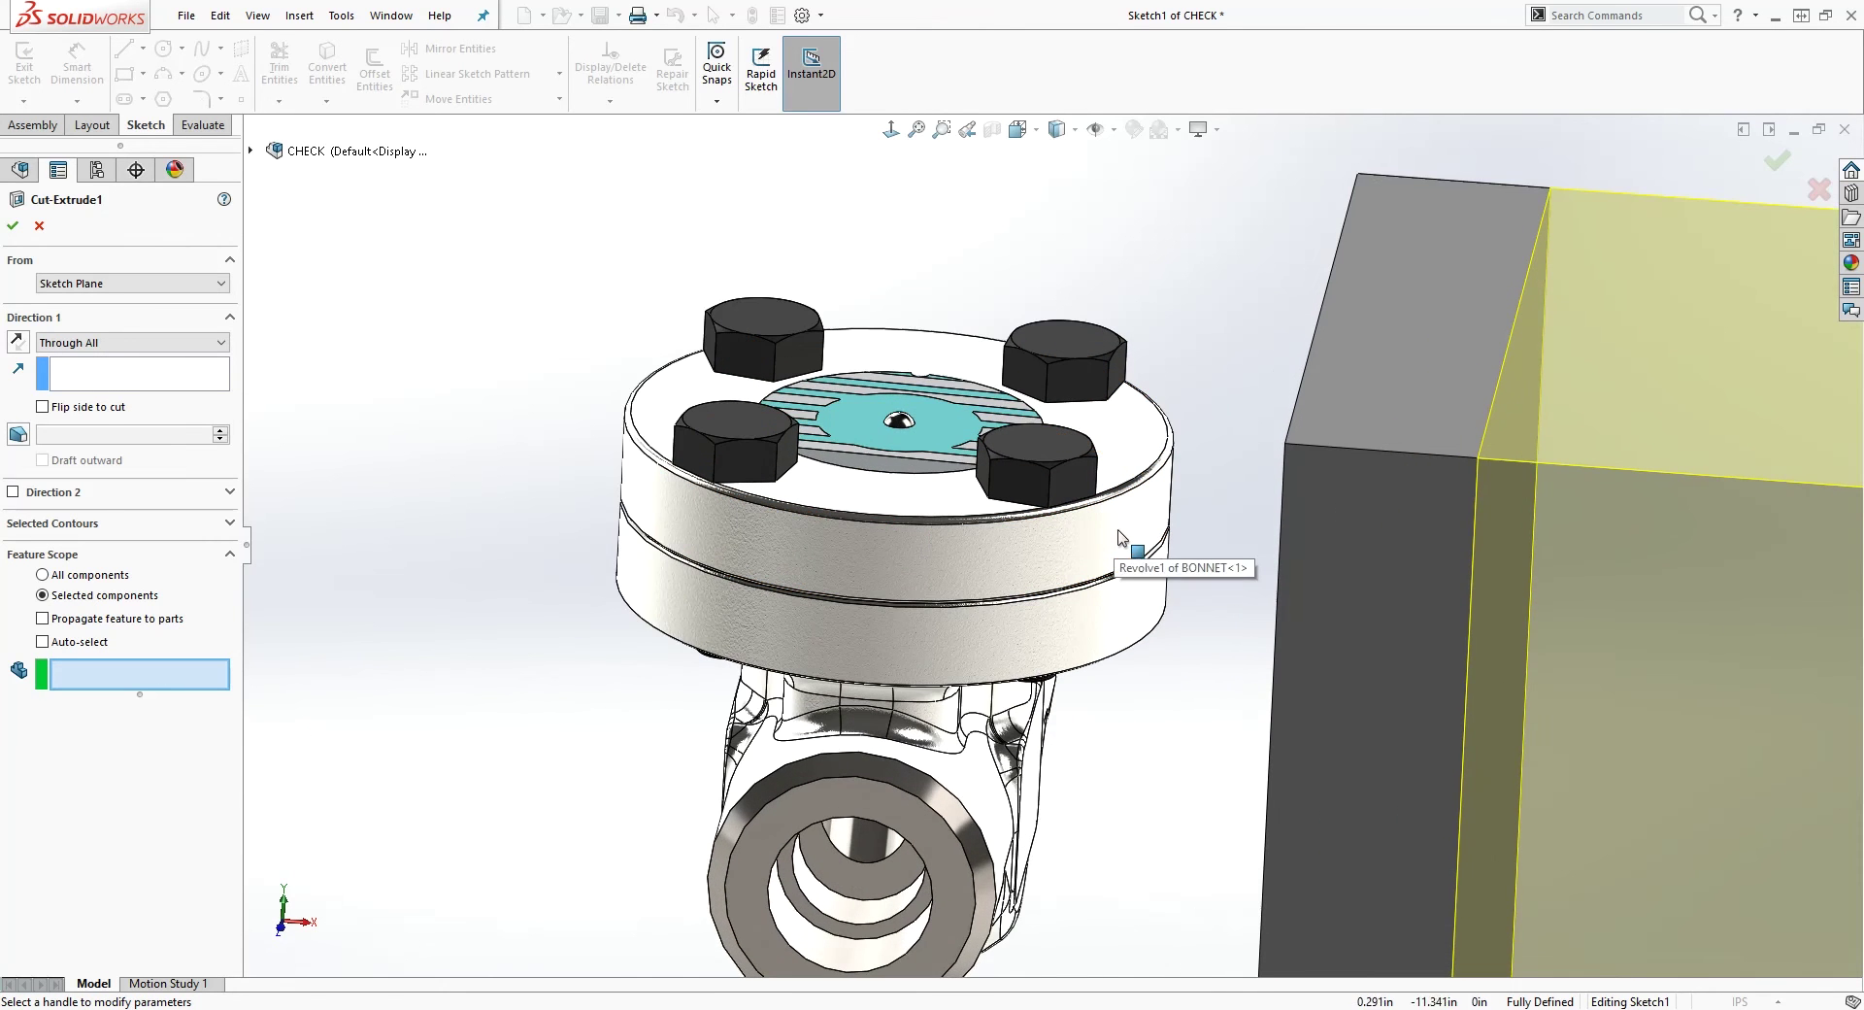
left_click(1092, 621)
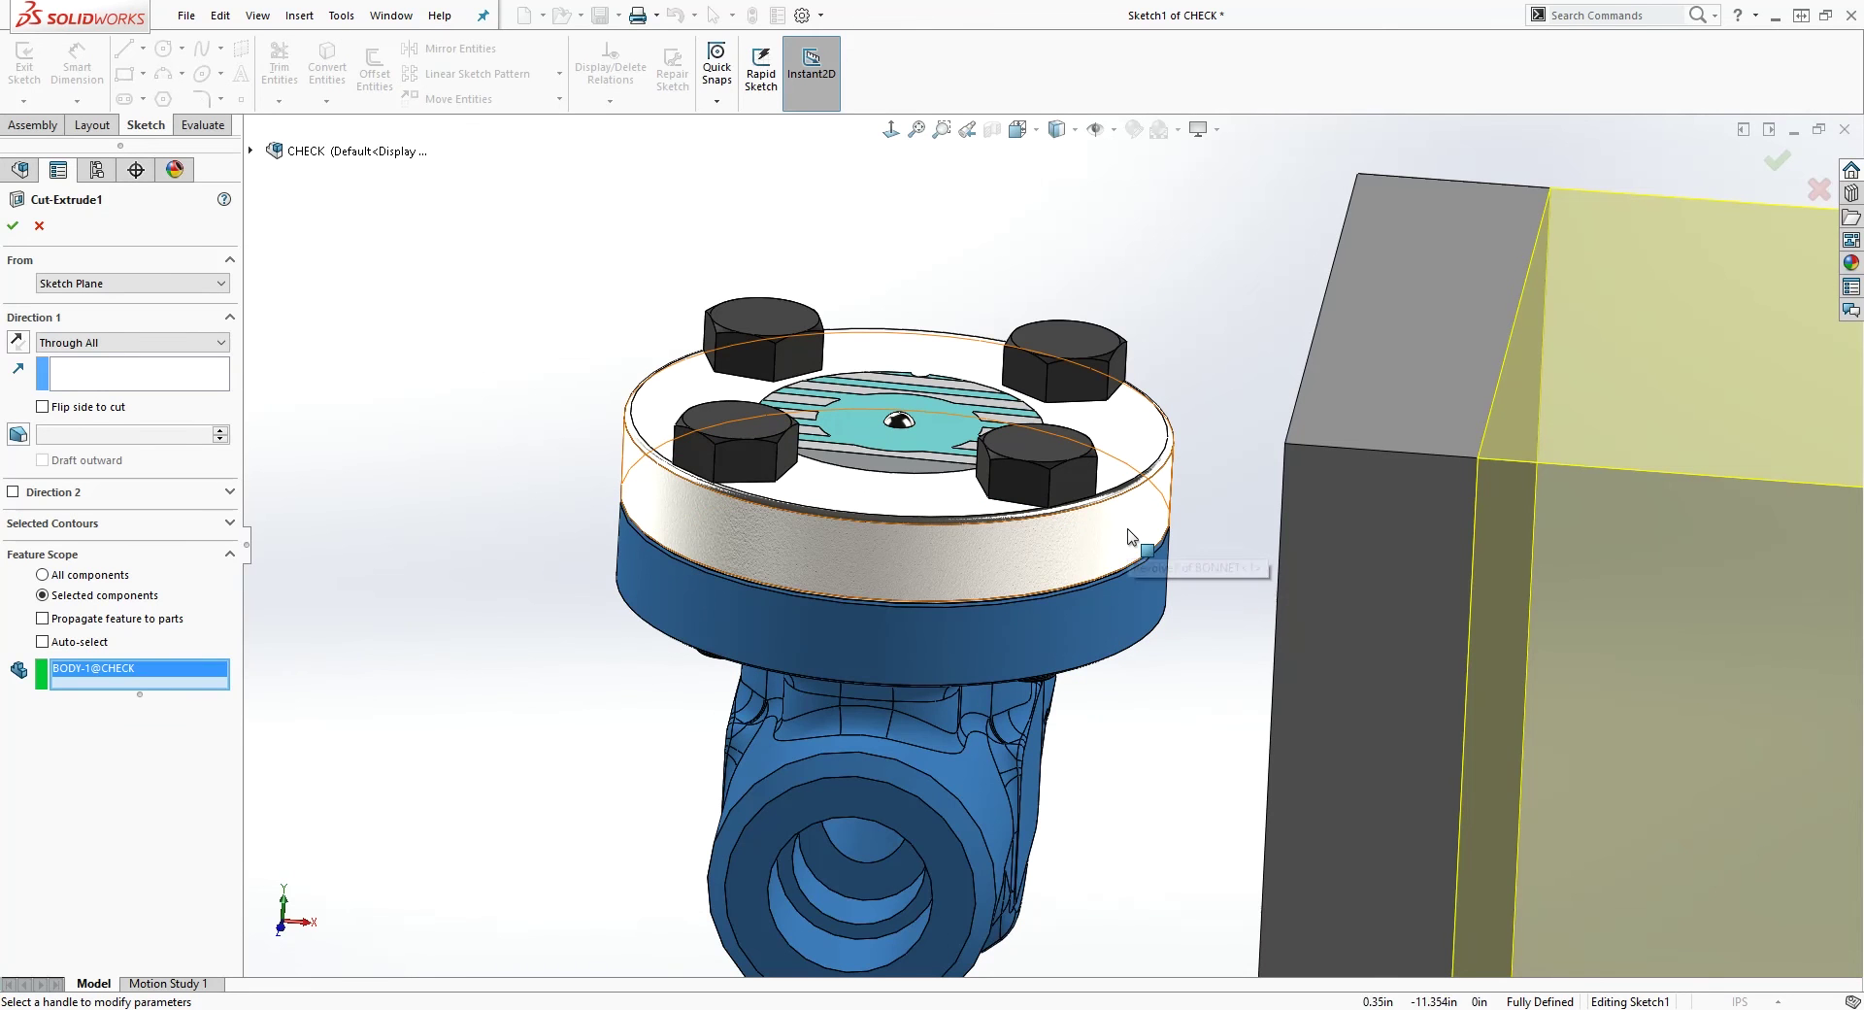
left_click(1129, 524)
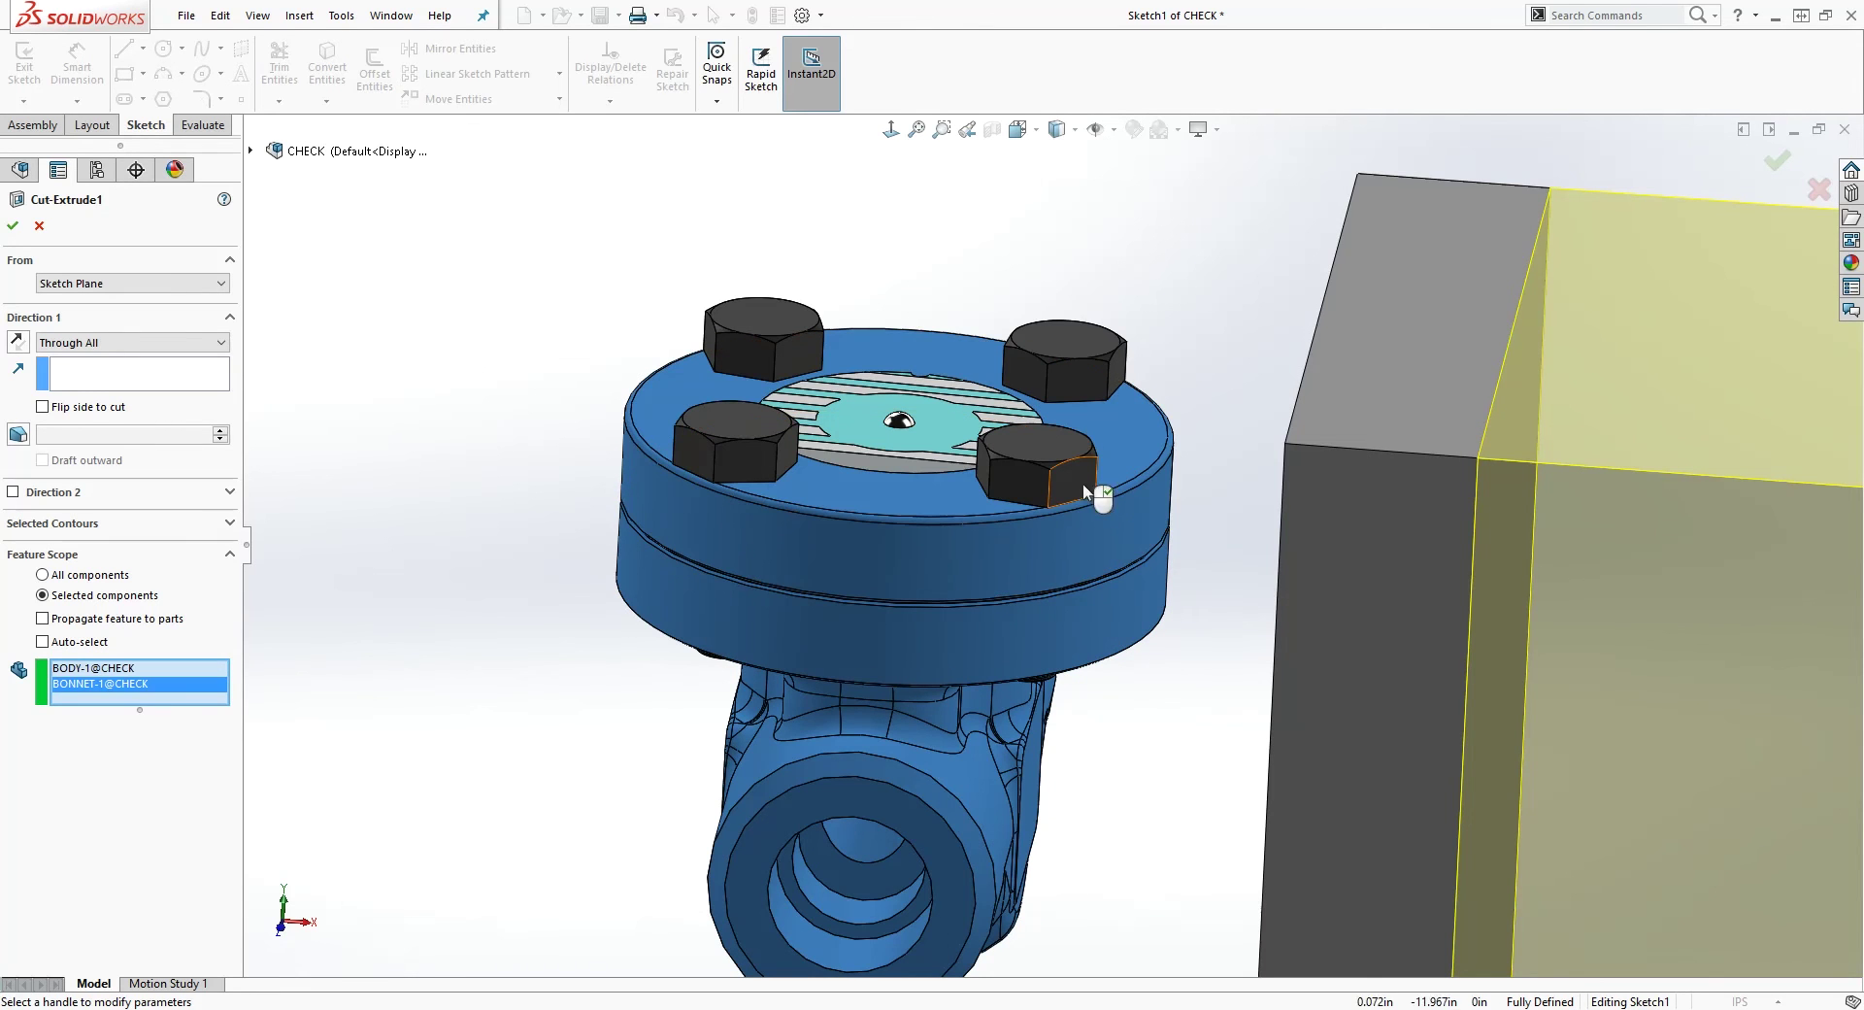
left_click(1064, 468)
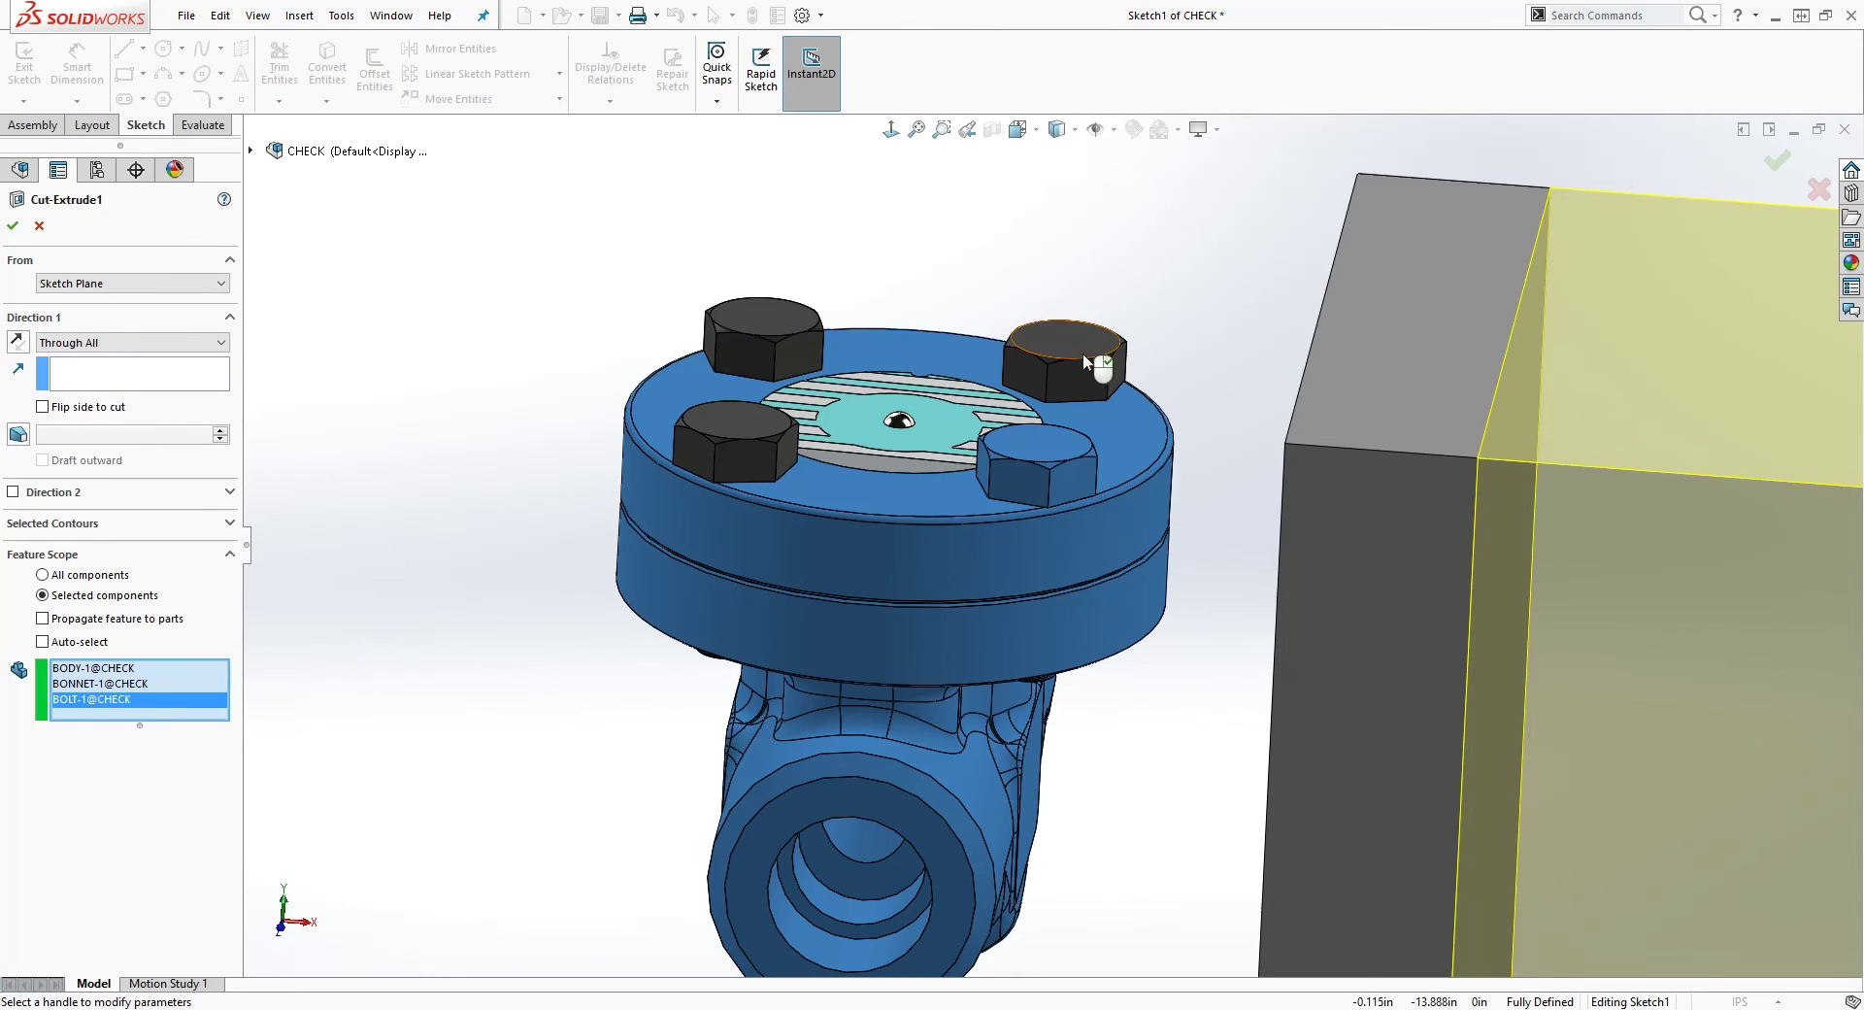
left_click(1090, 364)
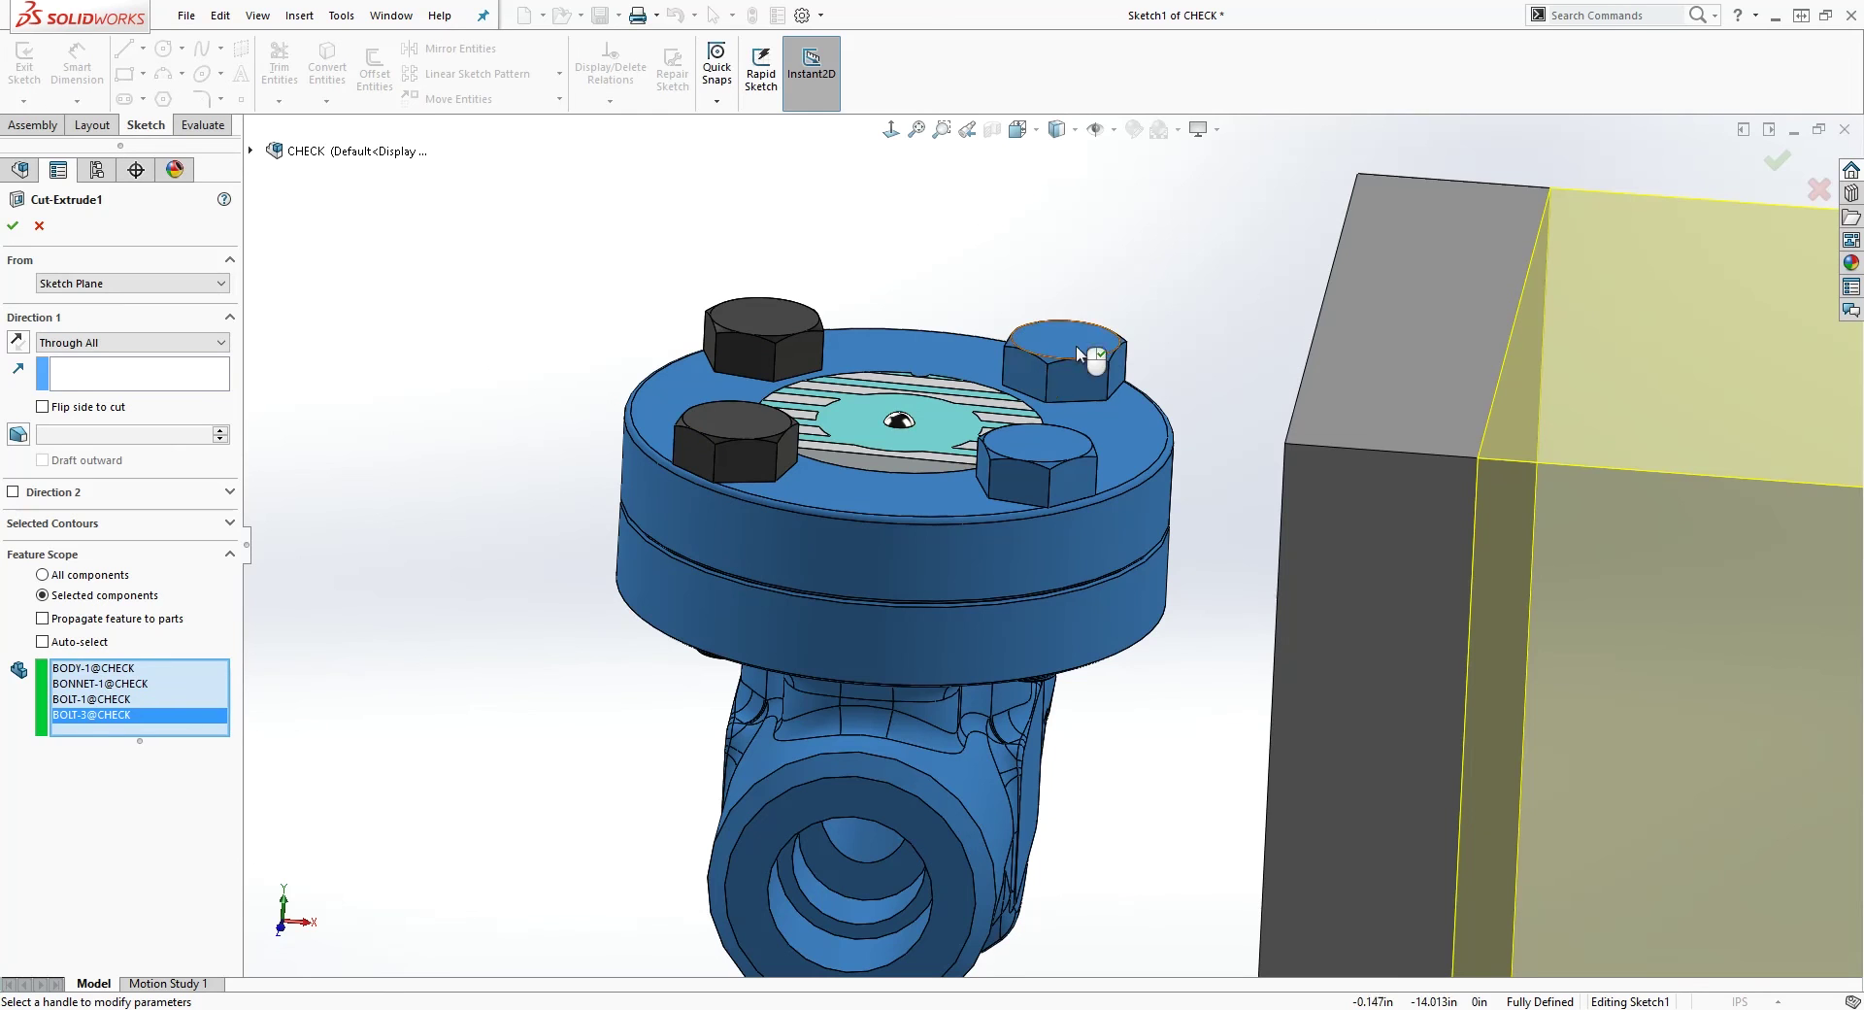
left_click(929, 417)
left_click(897, 423)
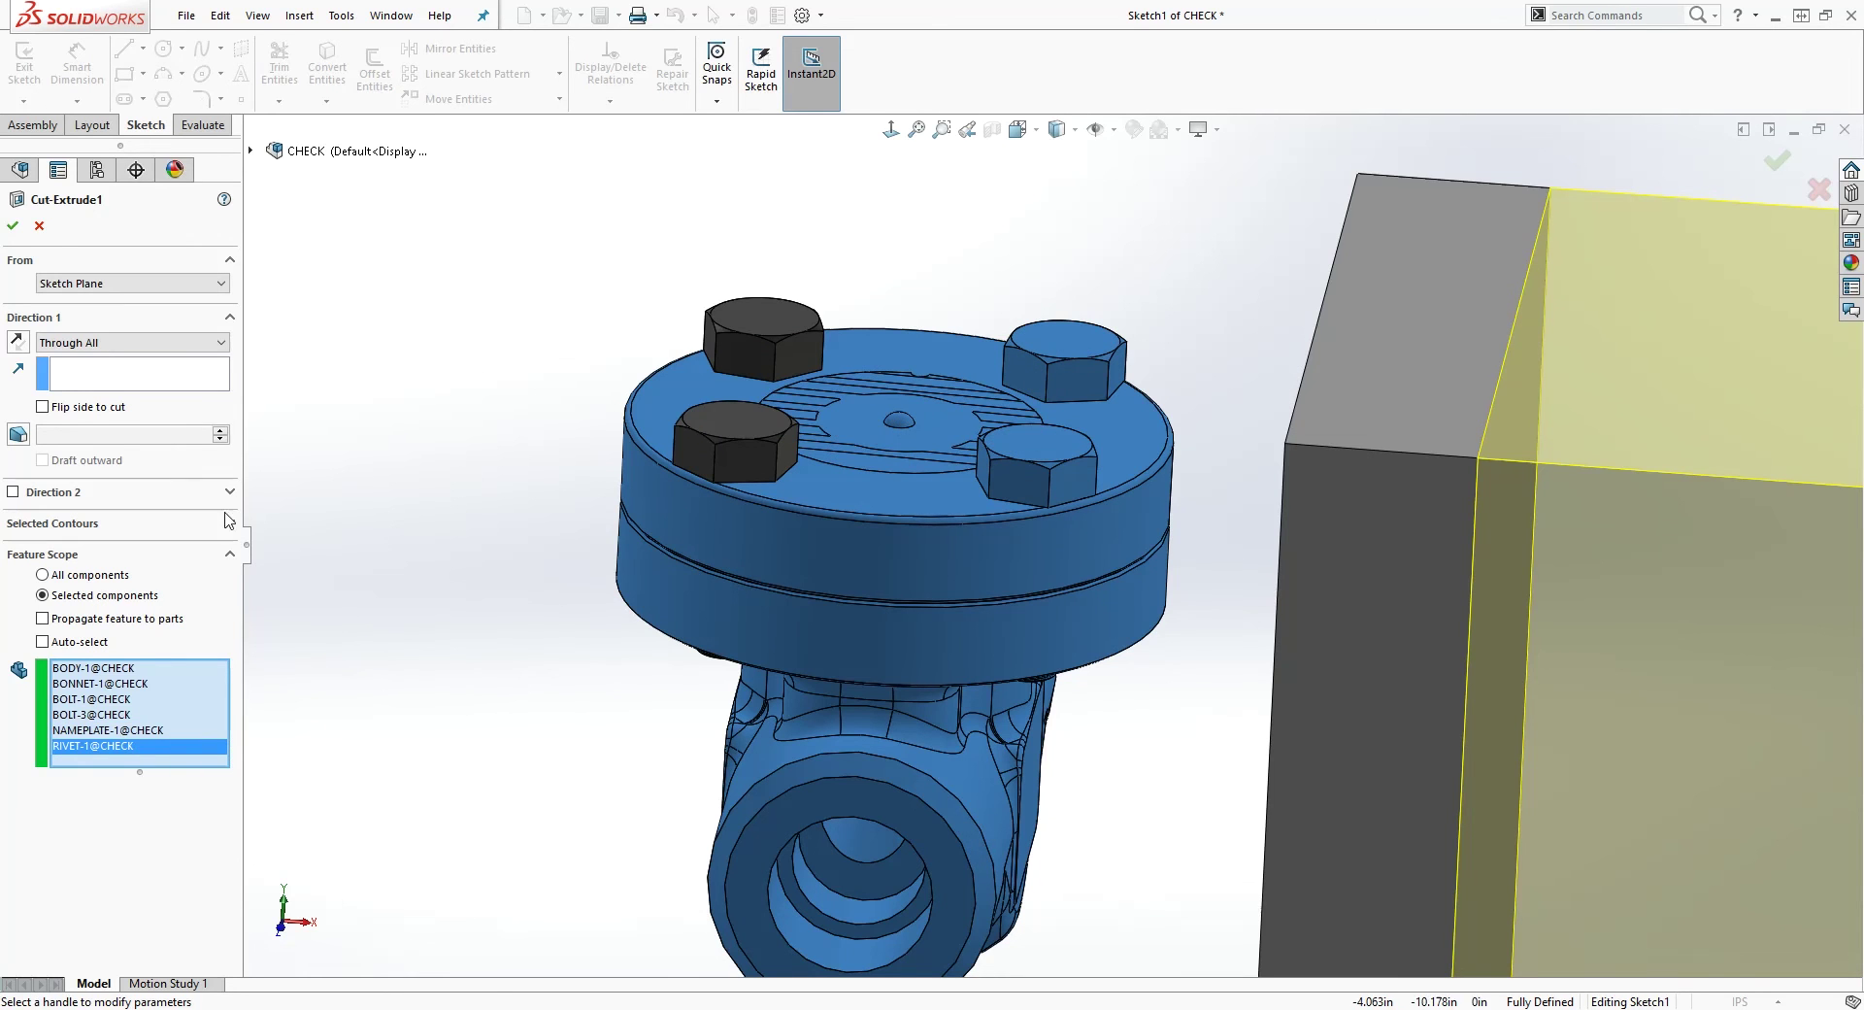
left_click(12, 227)
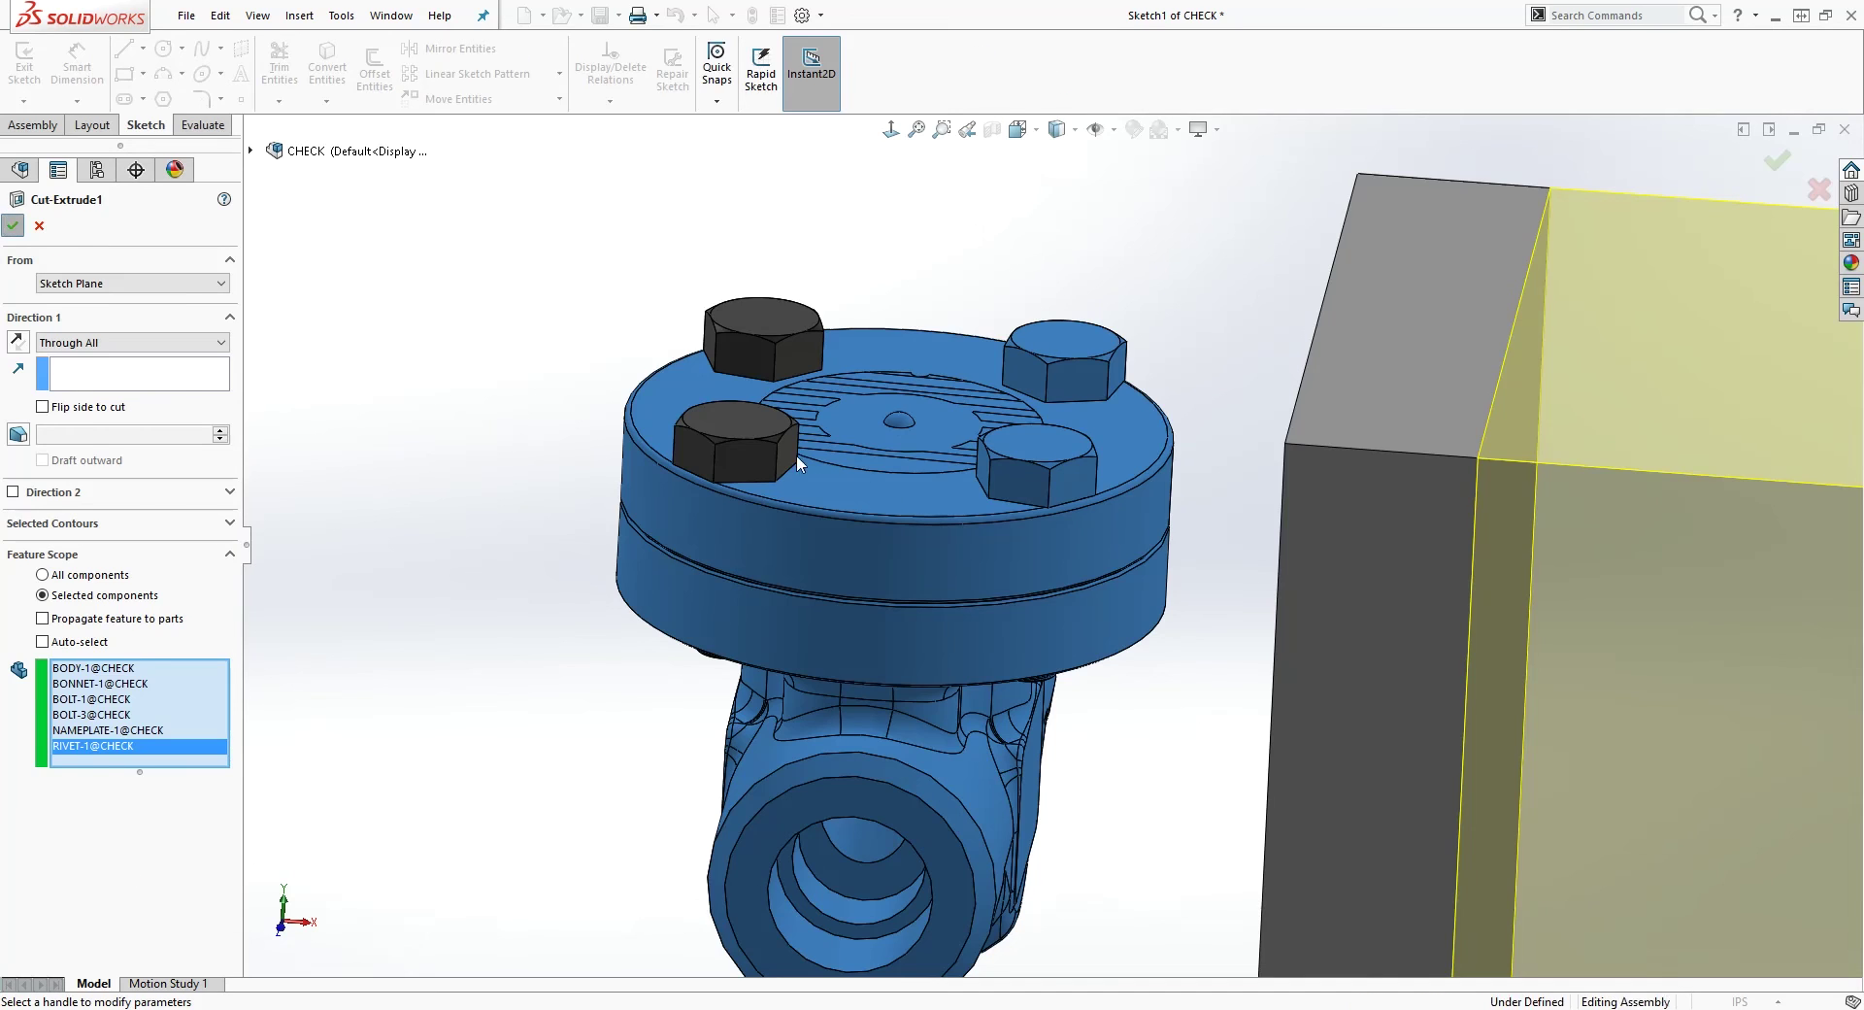
Move the cut plate back into the middle of the valve and rebuild to apply the limited-scope cut
scroll(1149, 749, "down", 5)
middle_click_drag(1149, 749, 1180, 629)
left_click(1180, 607)
left_click_drag(1175, 604, 926, 594)
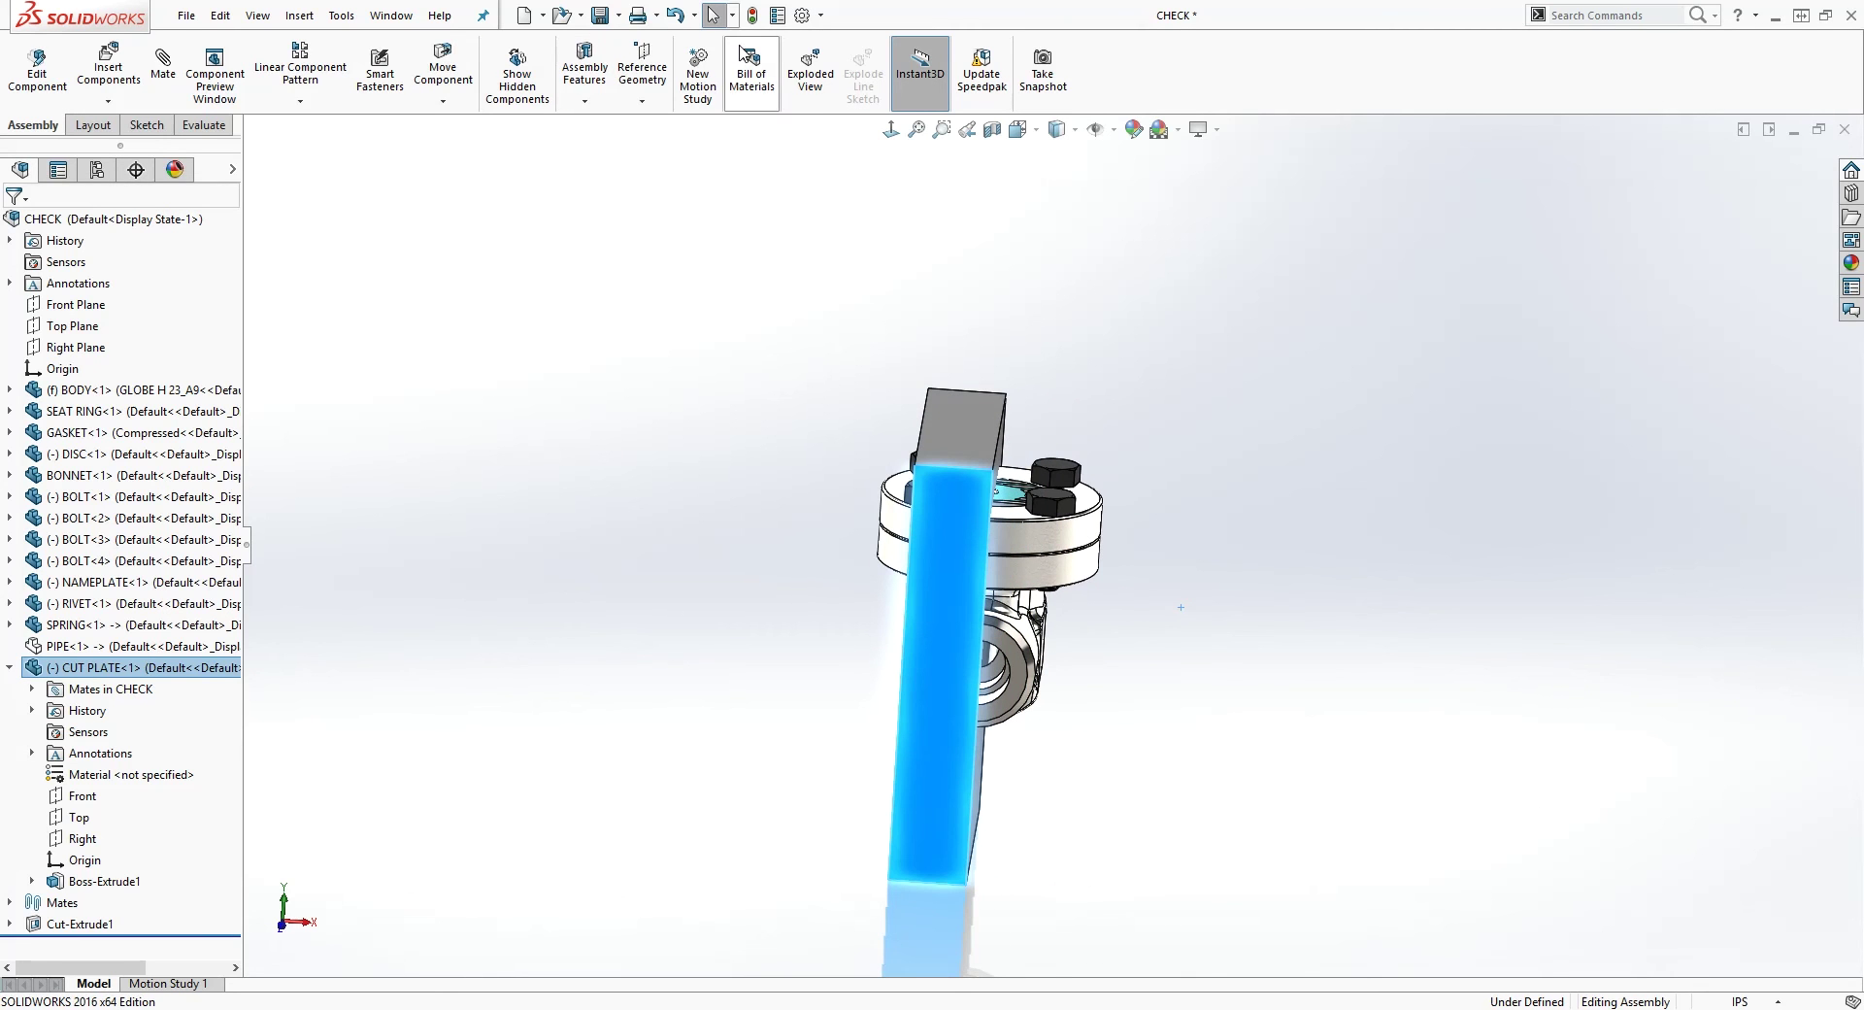
key("ctrl+z")
scroll(1123, 419, "down", 3)
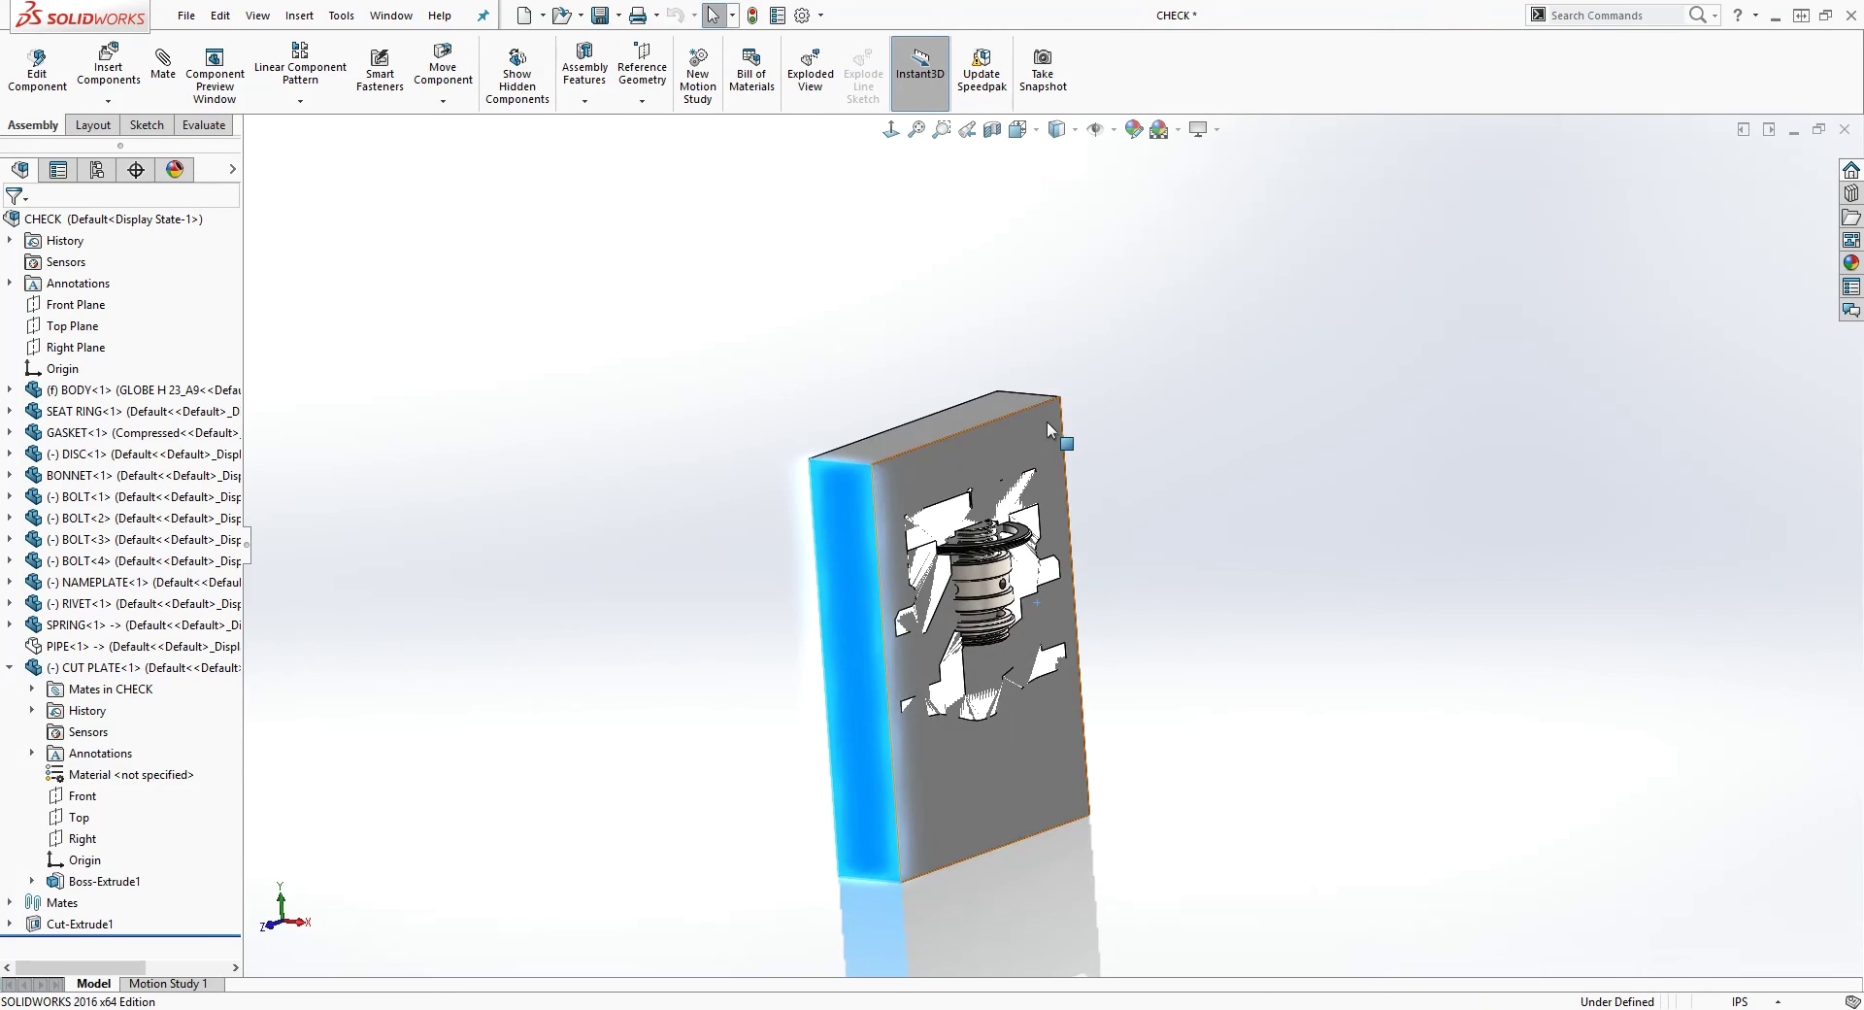
Hide the cut plate and examine the sectioned valve around the spring, disc, gasket and seat ring
right_click(1044, 425)
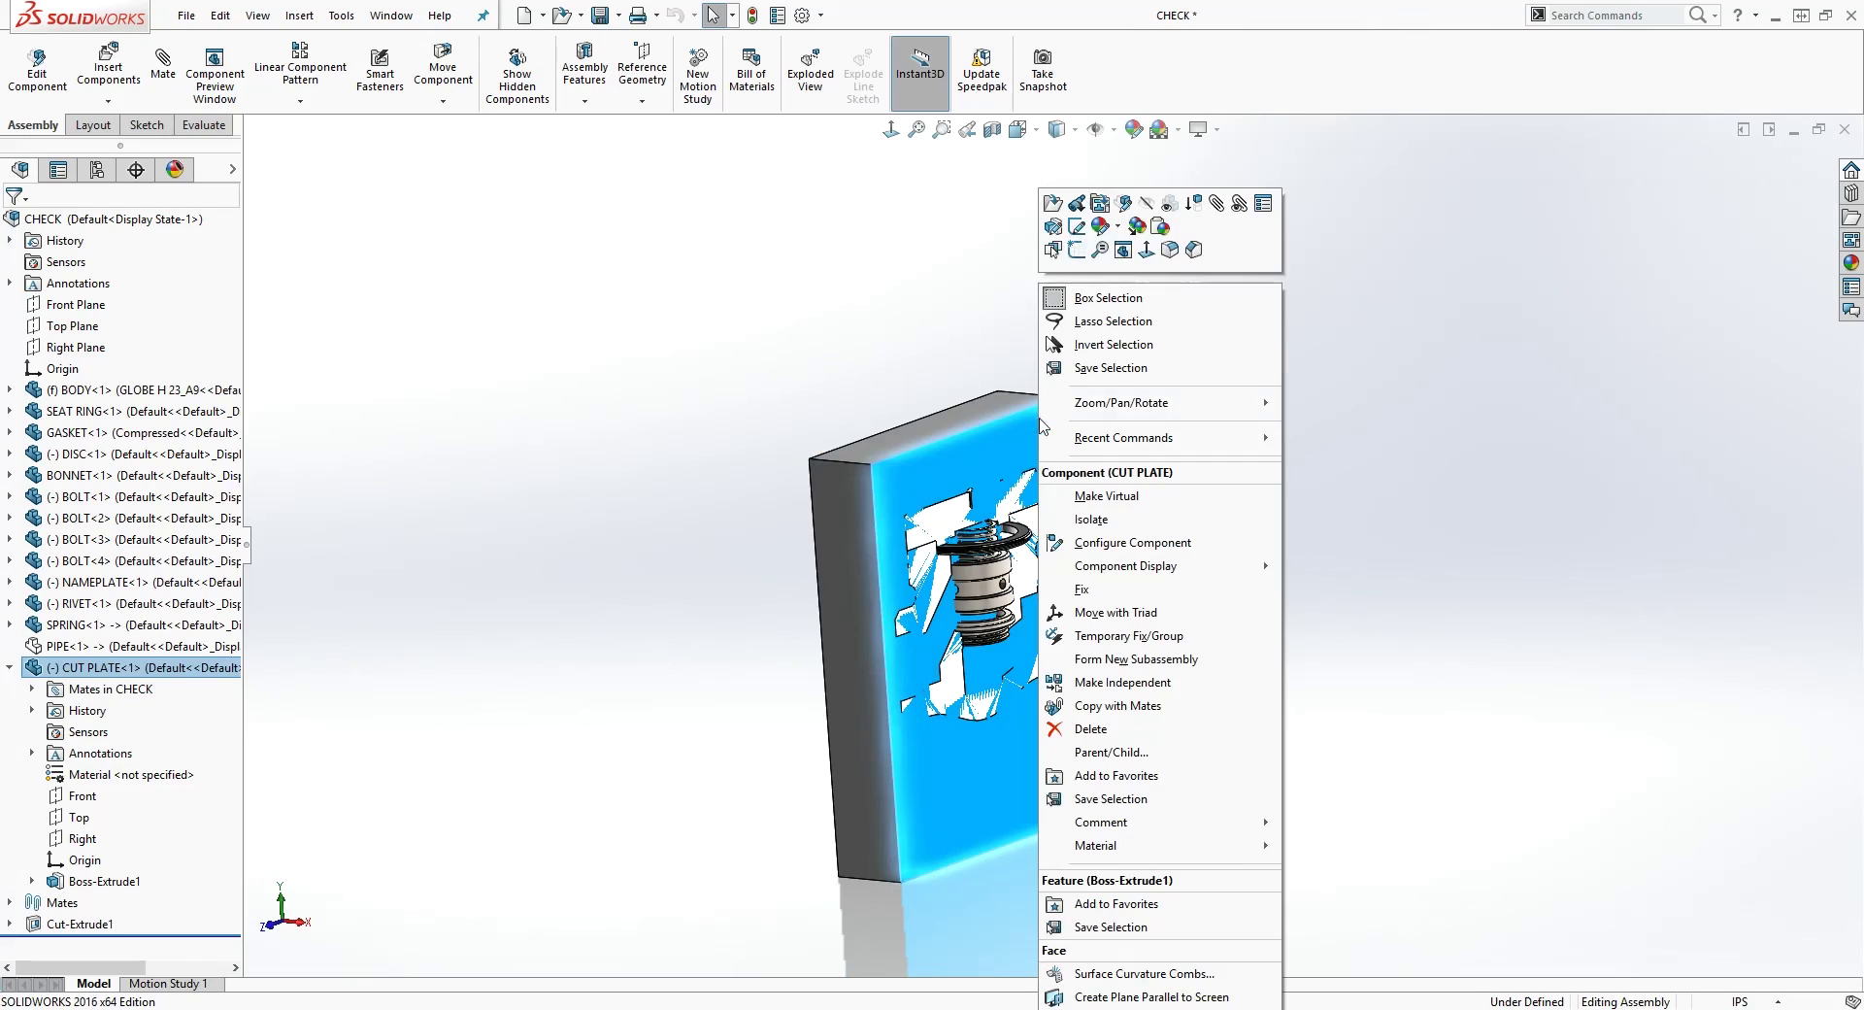
left_click(1146, 203)
key("ctrl+4")
scroll(1063, 453, "down", 5)
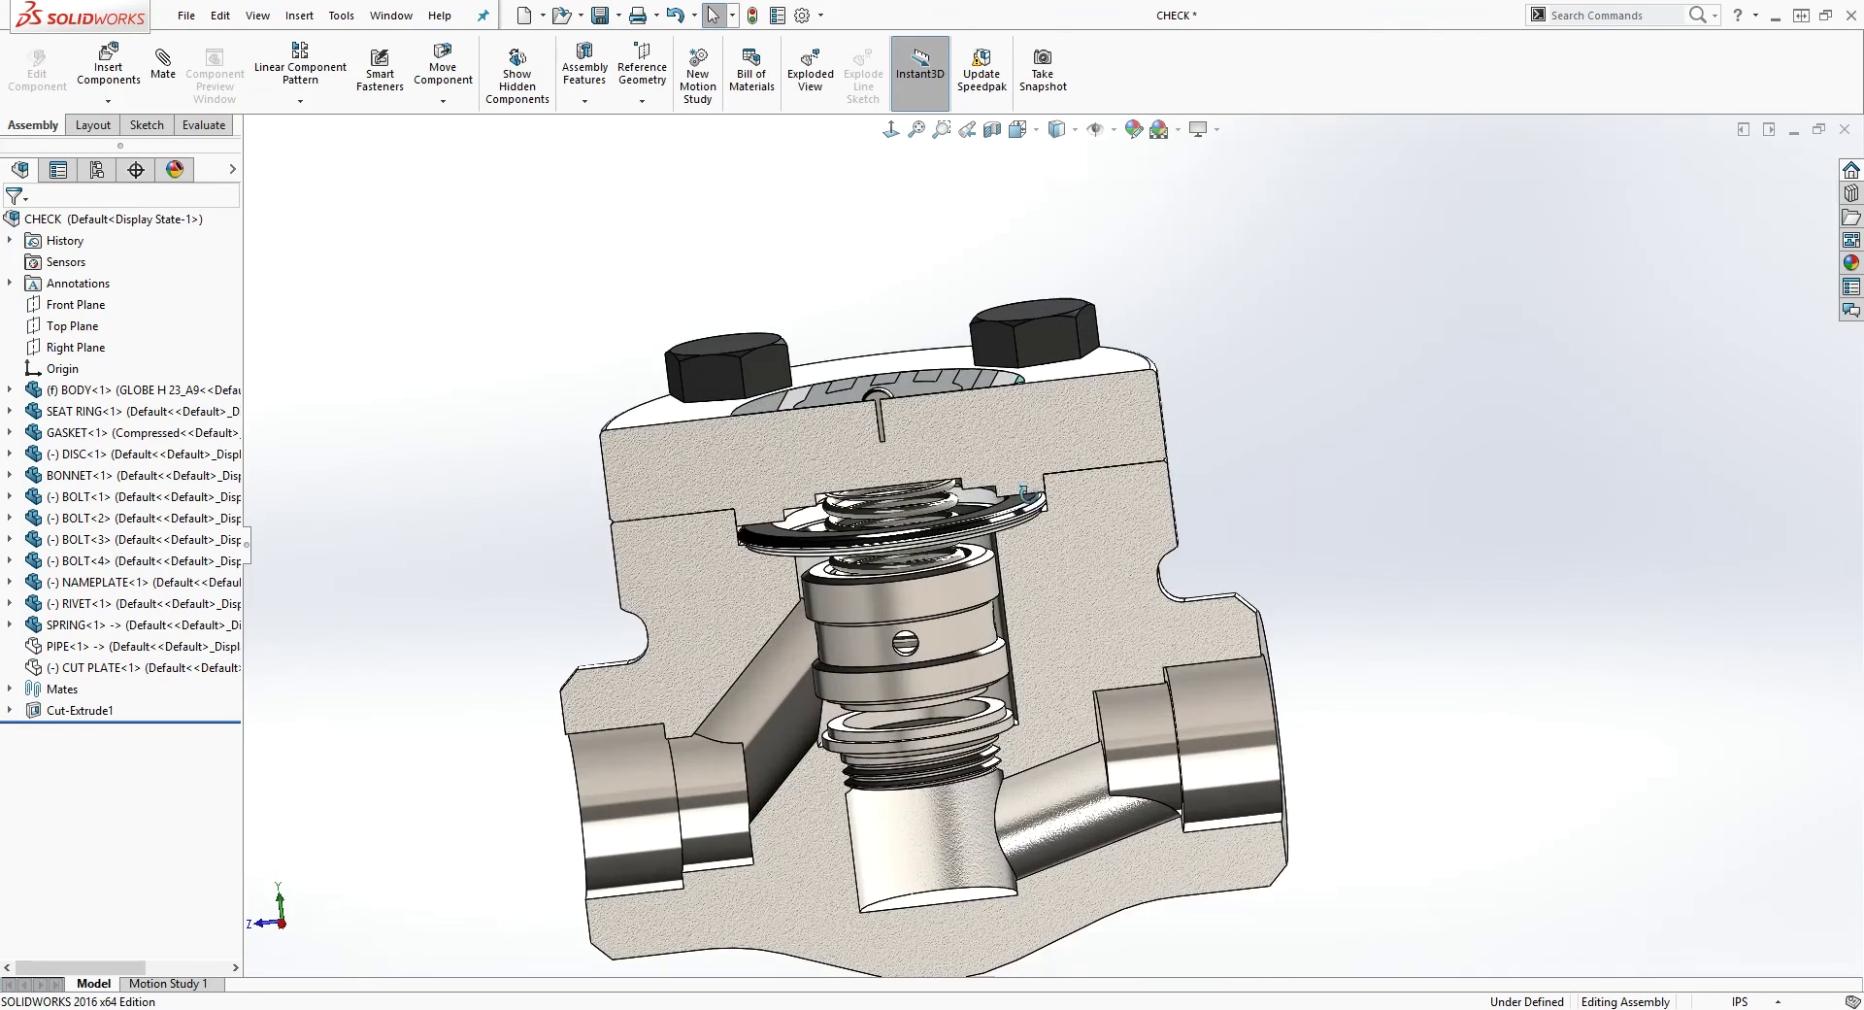
scroll(1019, 510, "down", 3)
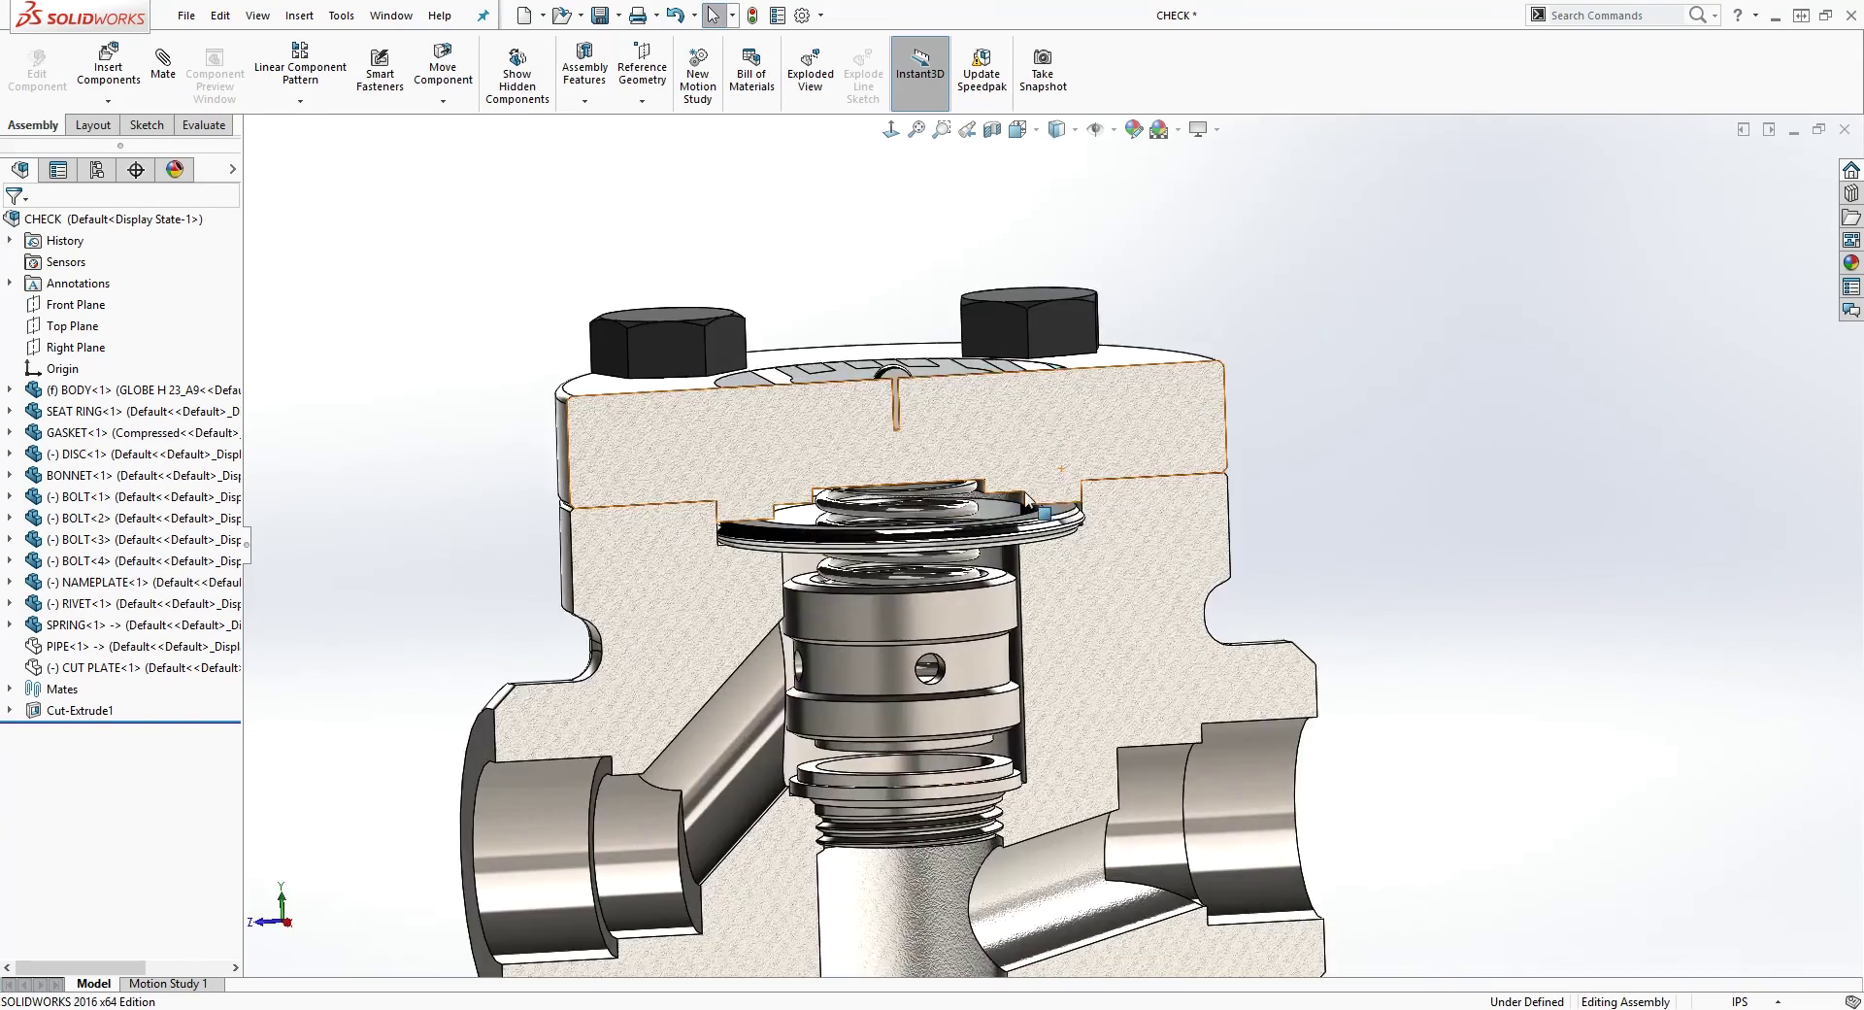
scroll(1024, 519, "up", 2)
scroll(1067, 767, "up", 2)
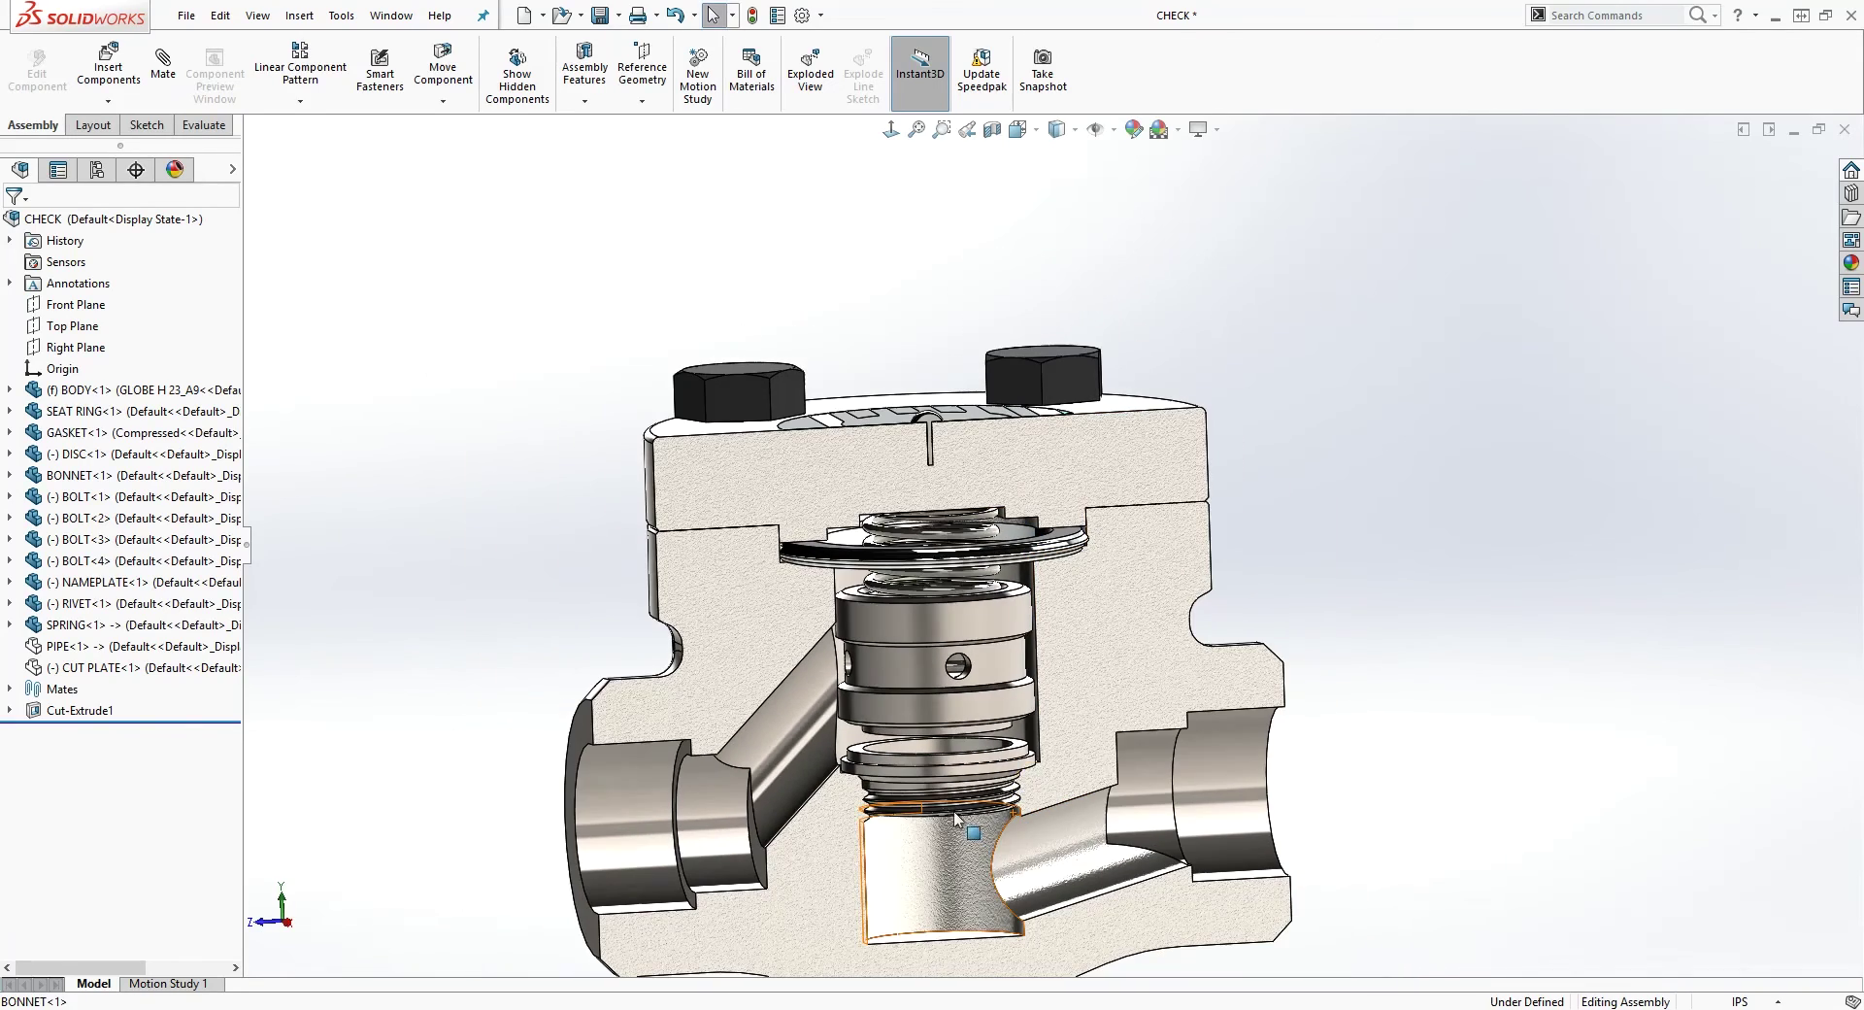
middle_click_drag(1165, 707, 1462, 632)
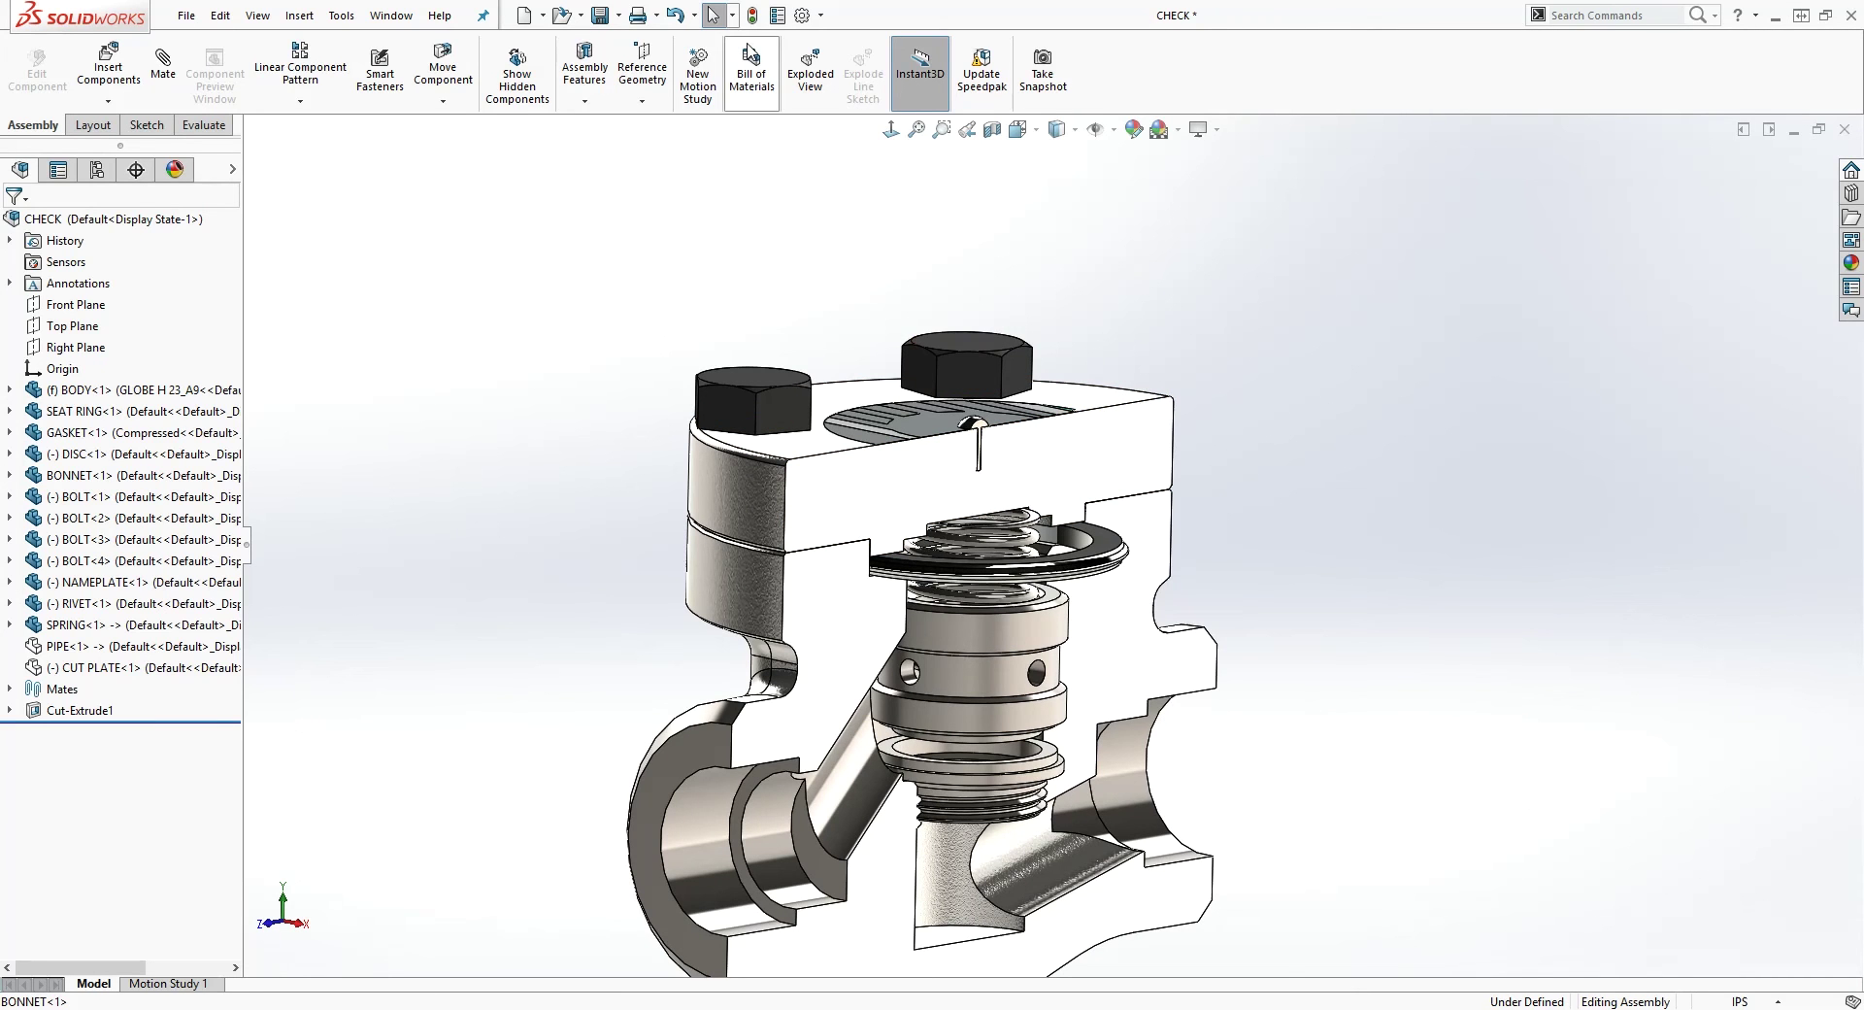
Show the cut plate again, then move it away from the valve and rebuild the assembly
right_click(84, 667)
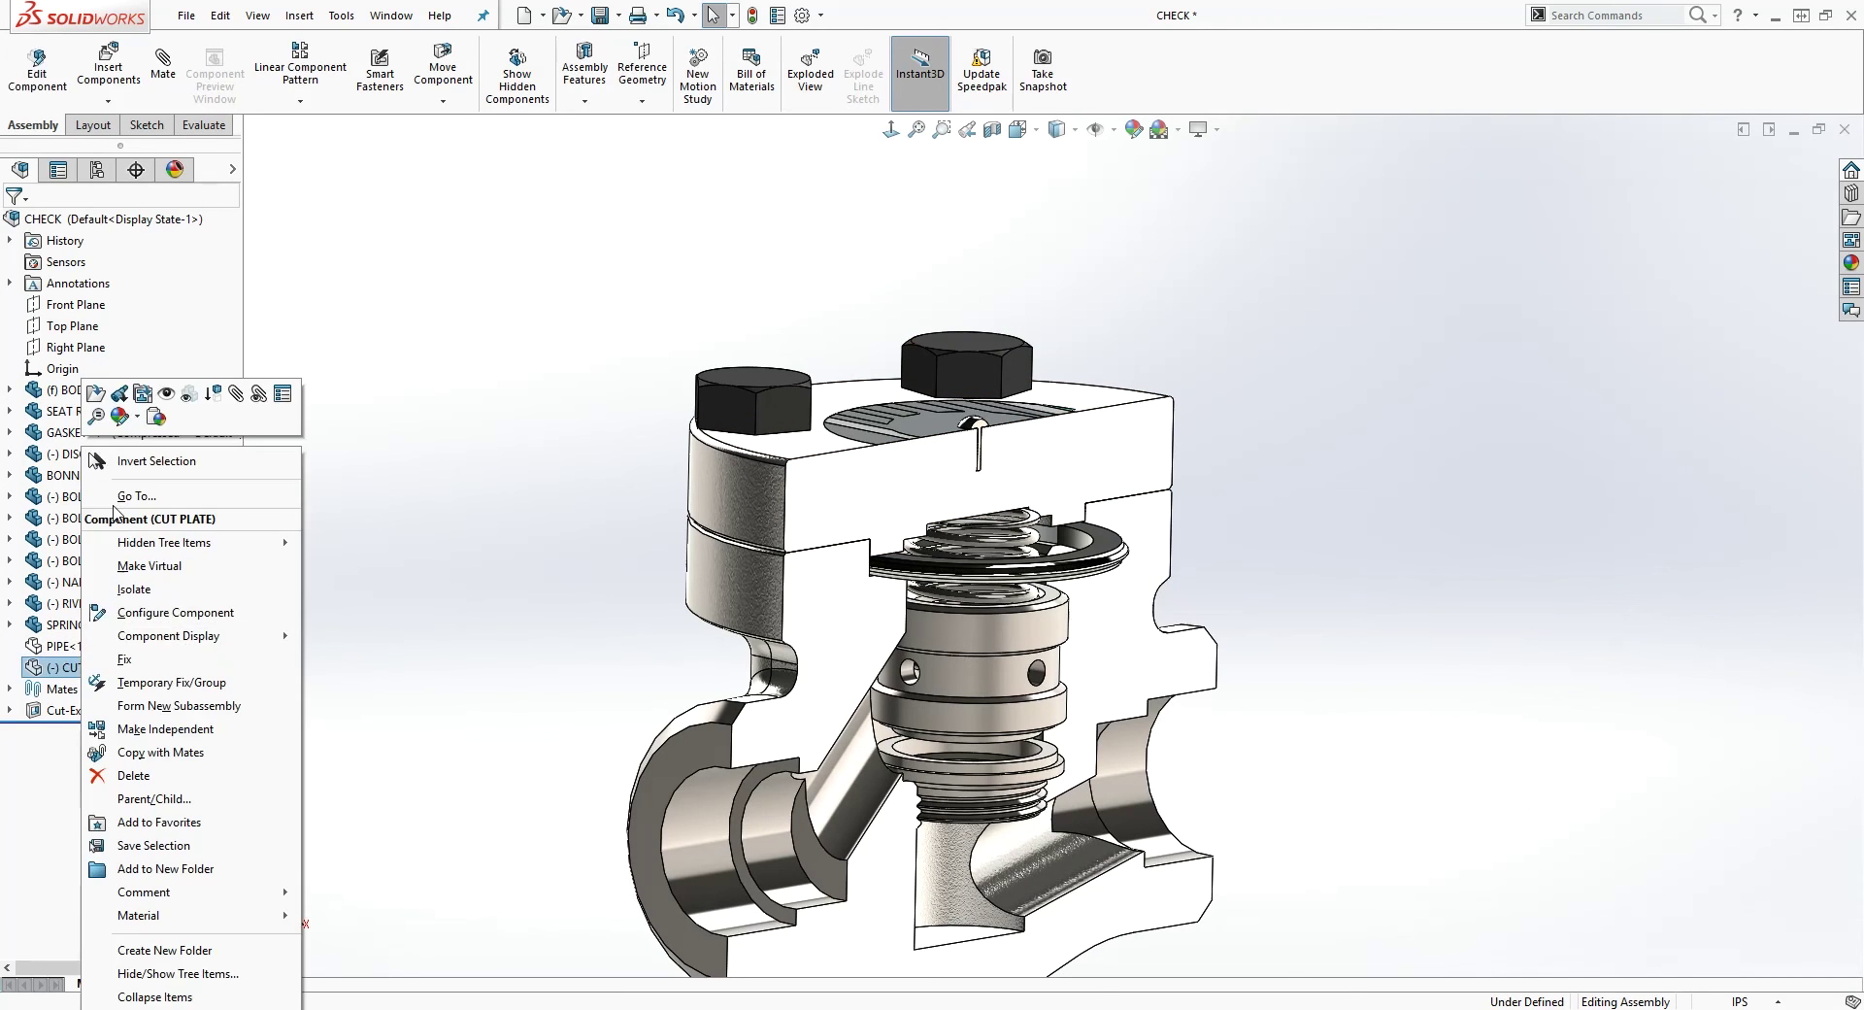
left_click(164, 400)
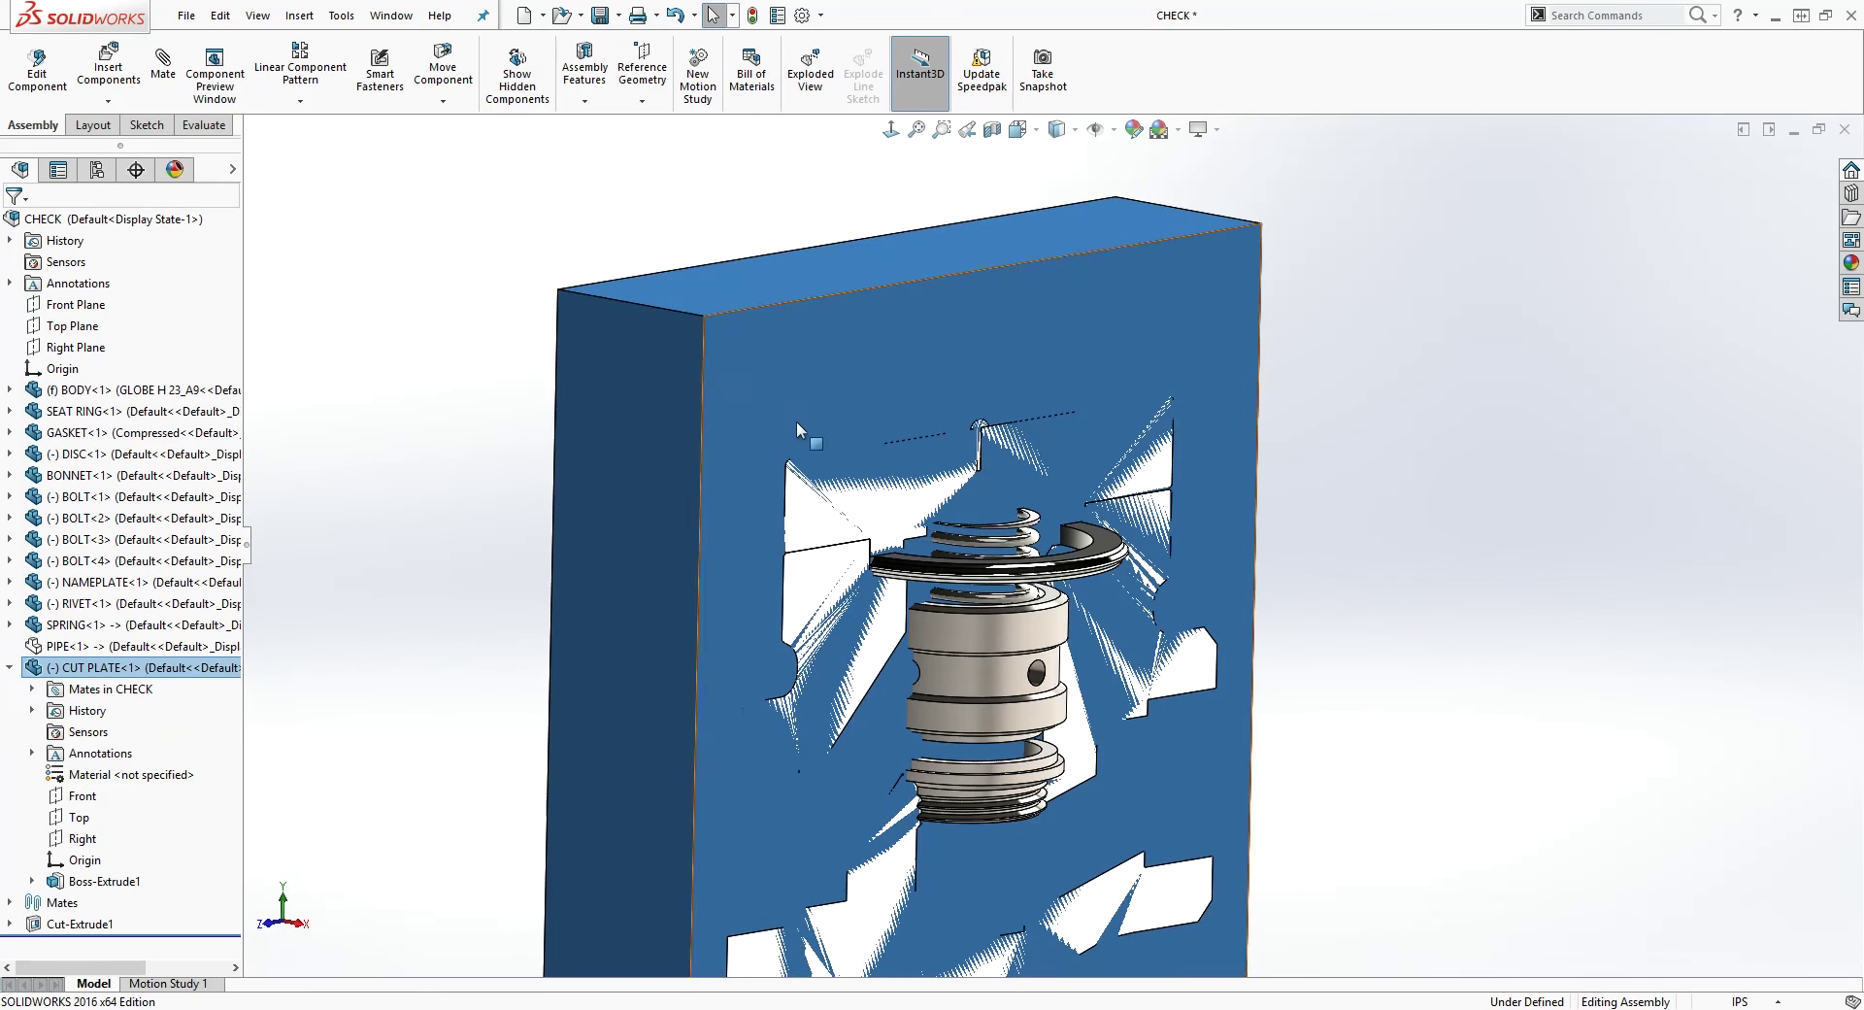
left_click_drag(854, 454, 1188, 534)
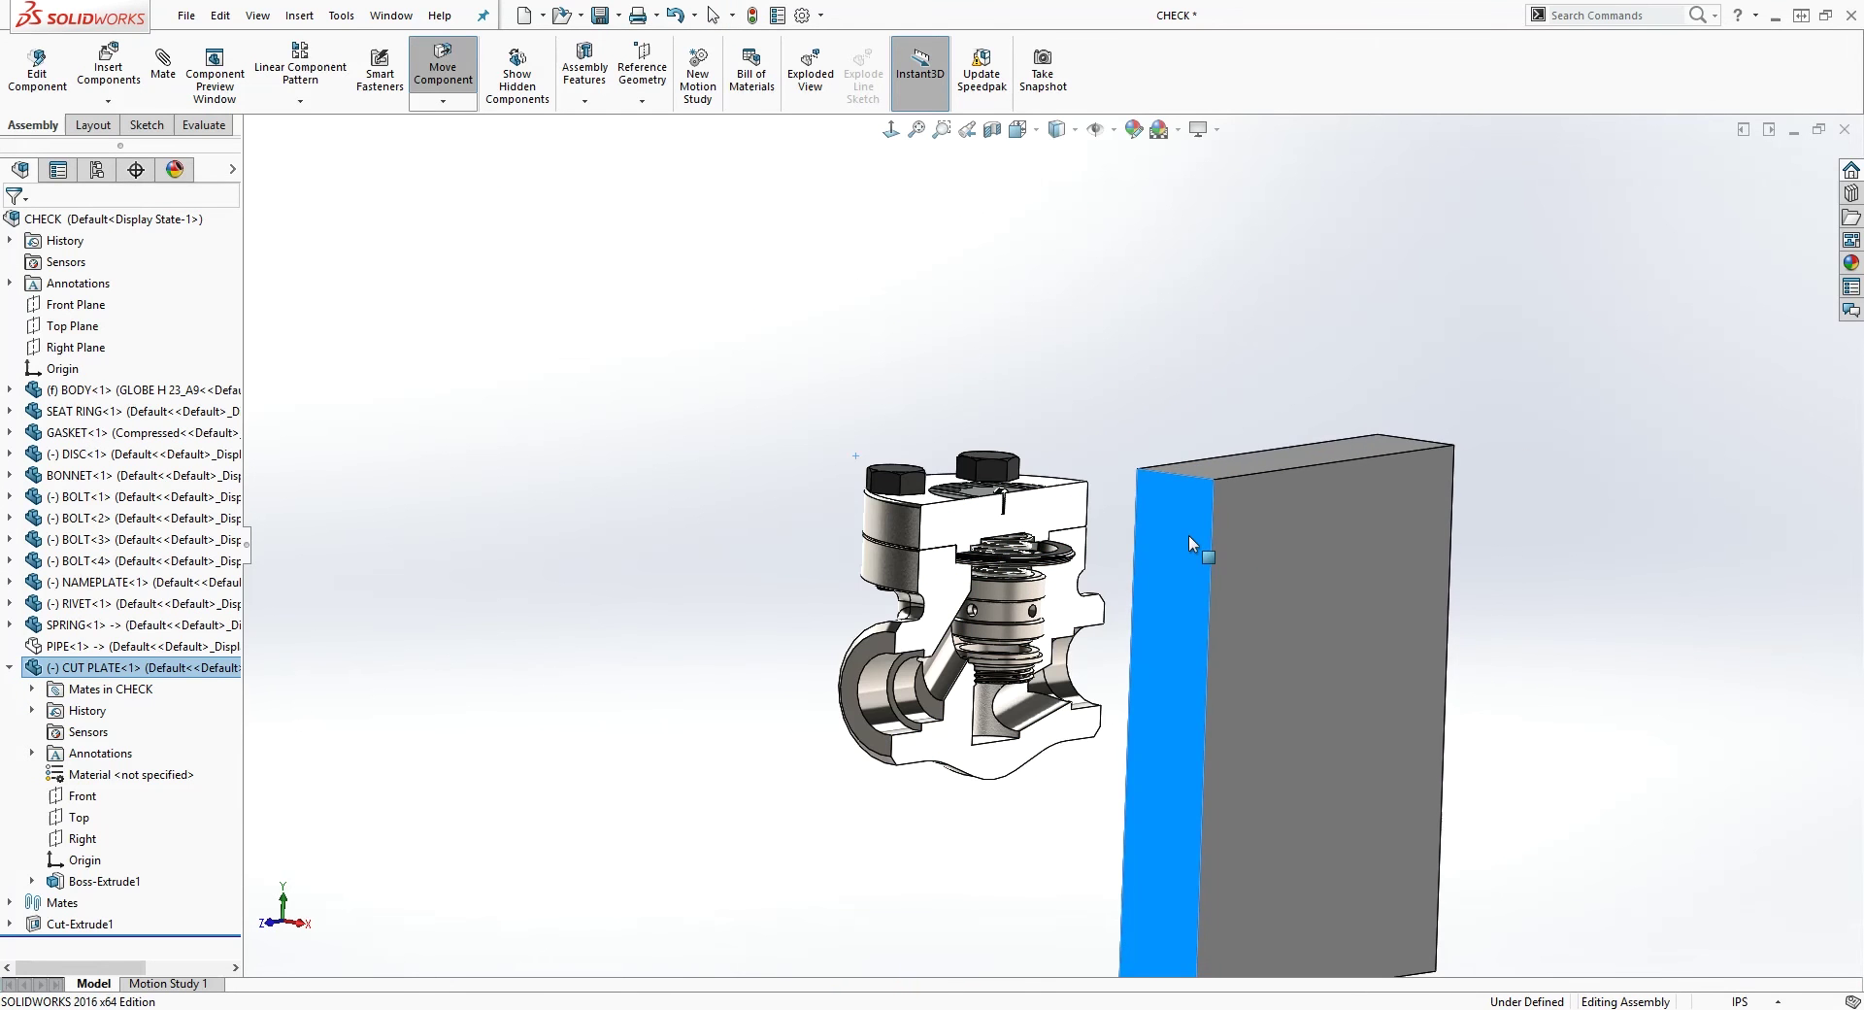
left_click(753, 17)
middle_click_drag(785, 417, 1133, 360)
left_click(1133, 374)
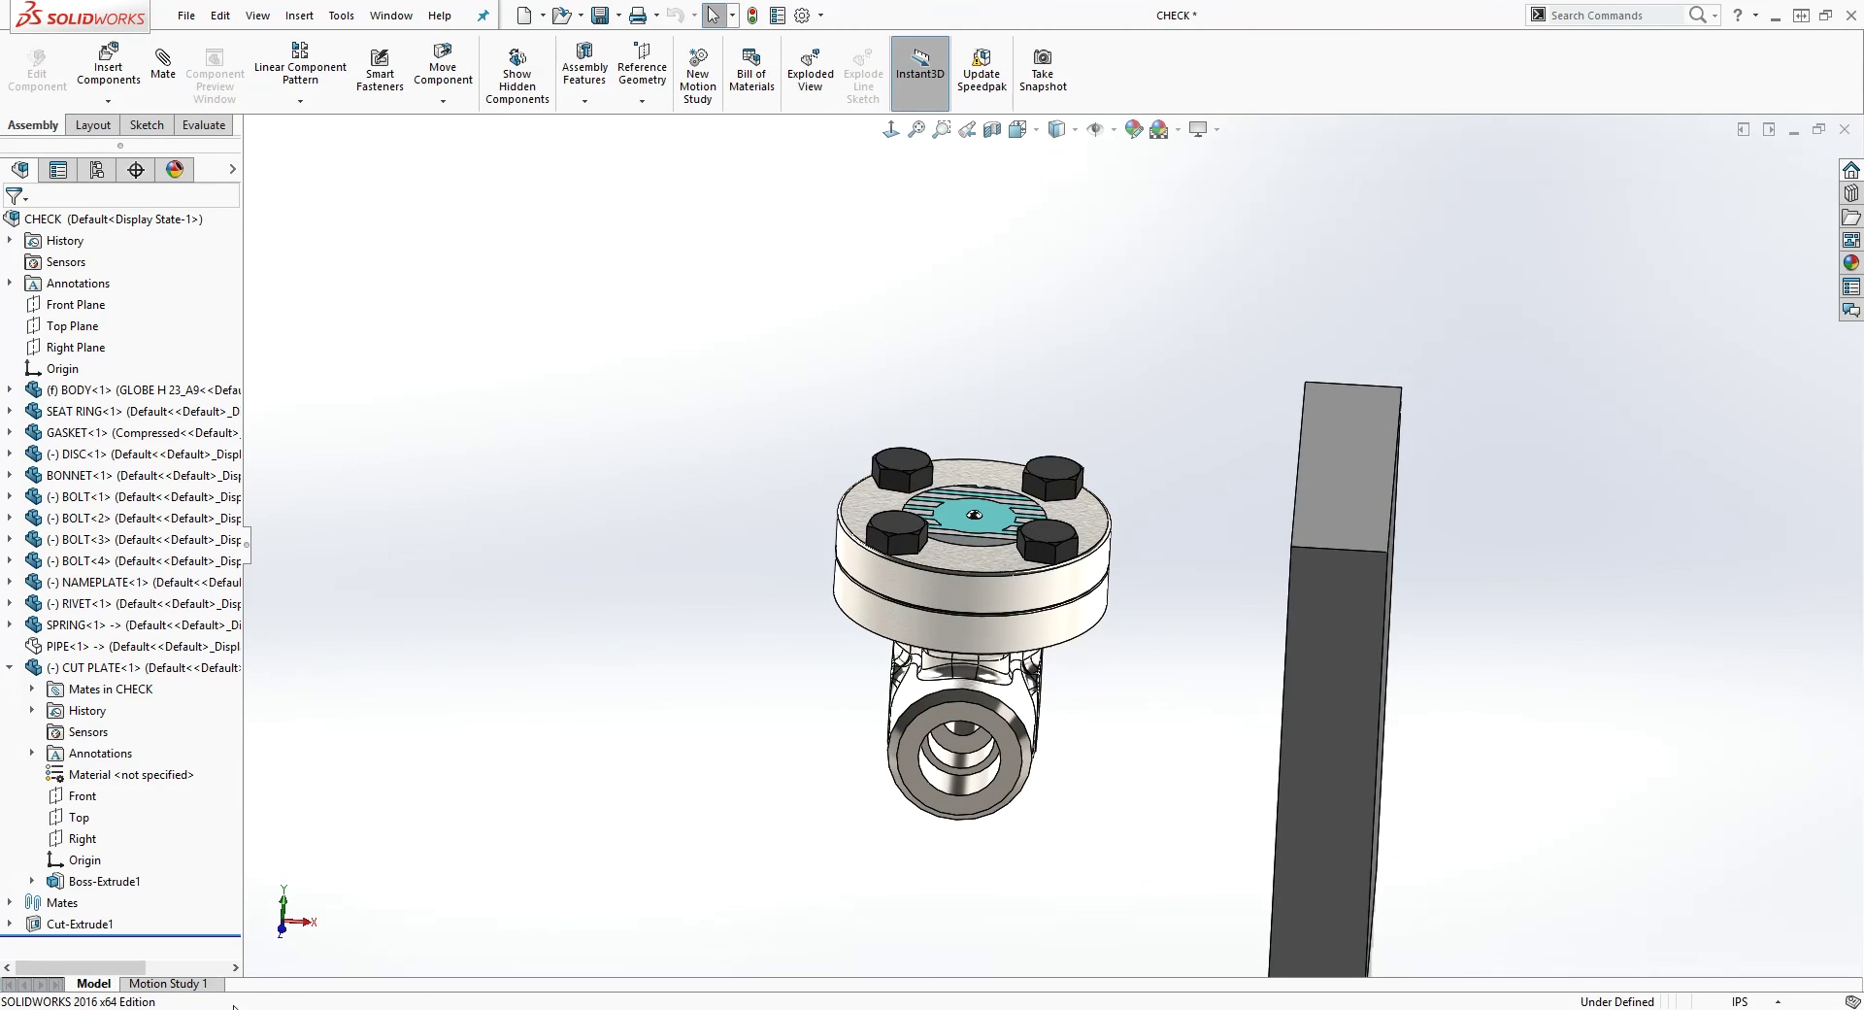
In Motion Study 1, set the time to 4 sec, move the cut plate into the middle of the valve and rebuild
left_click(172, 984)
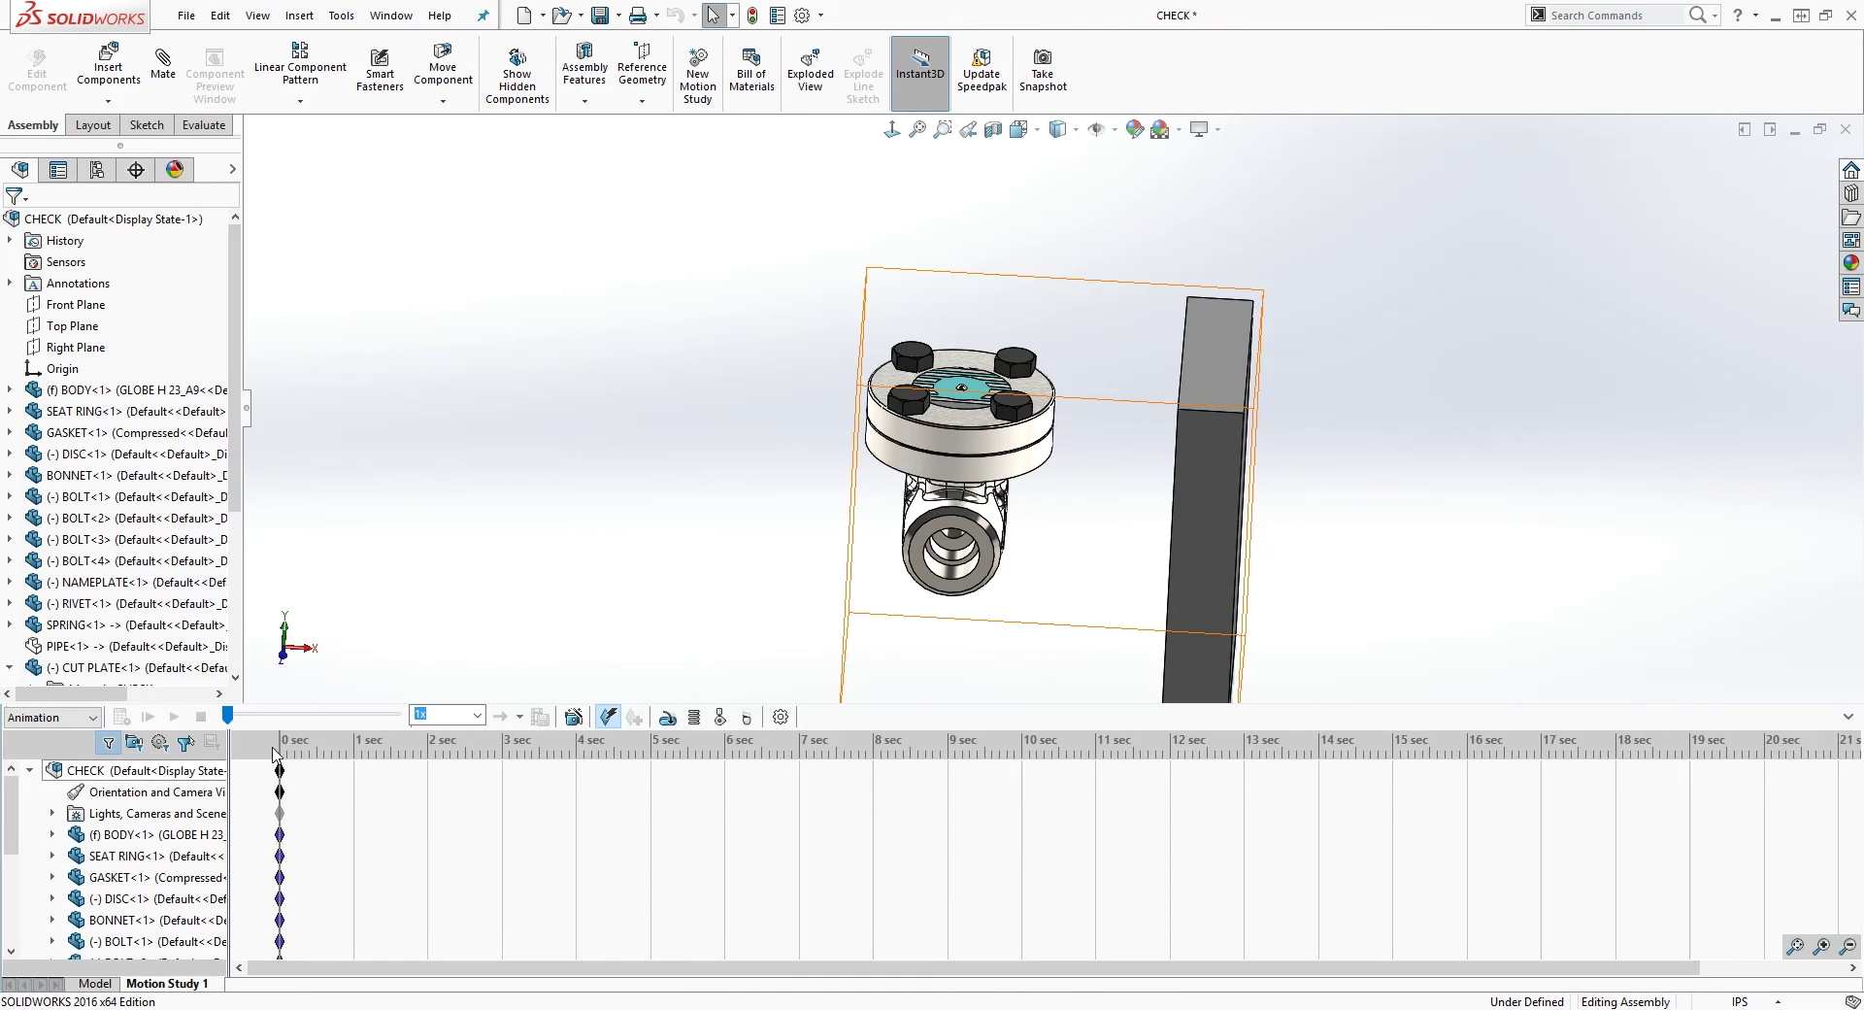
left_click_drag(278, 742, 578, 781)
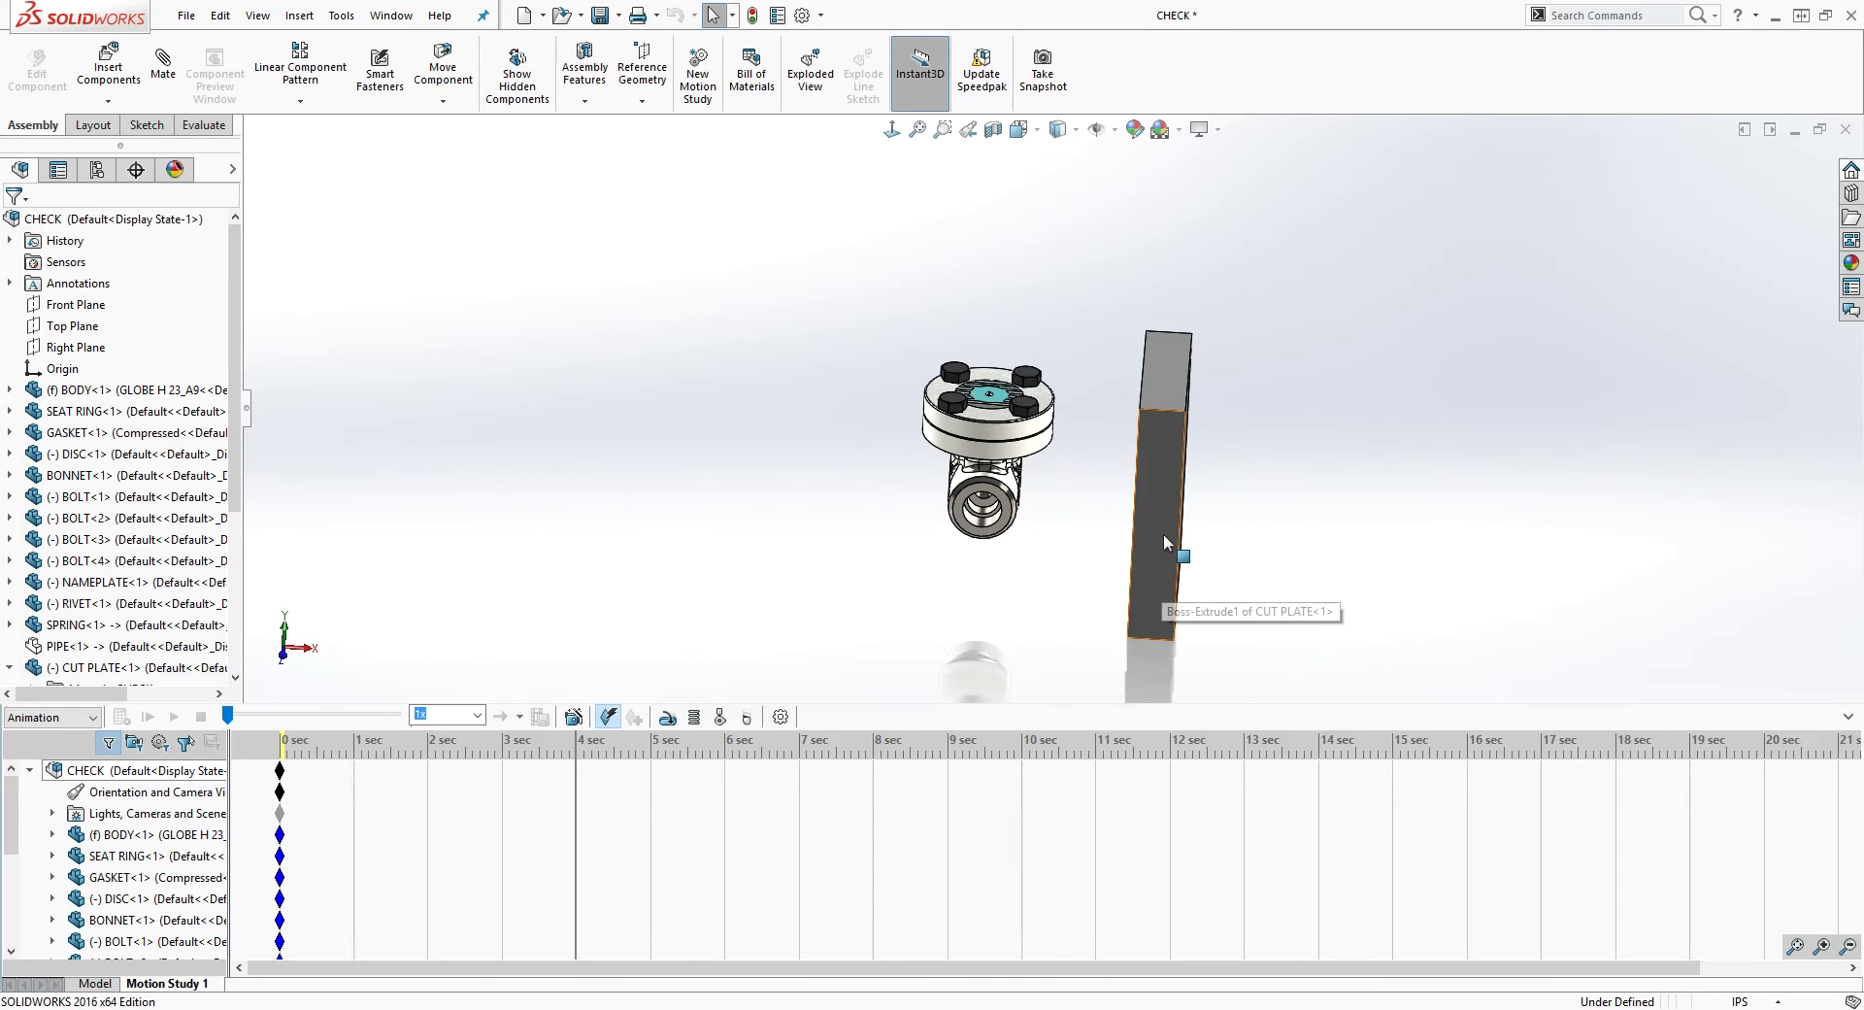
left_click_drag(1168, 553, 963, 522)
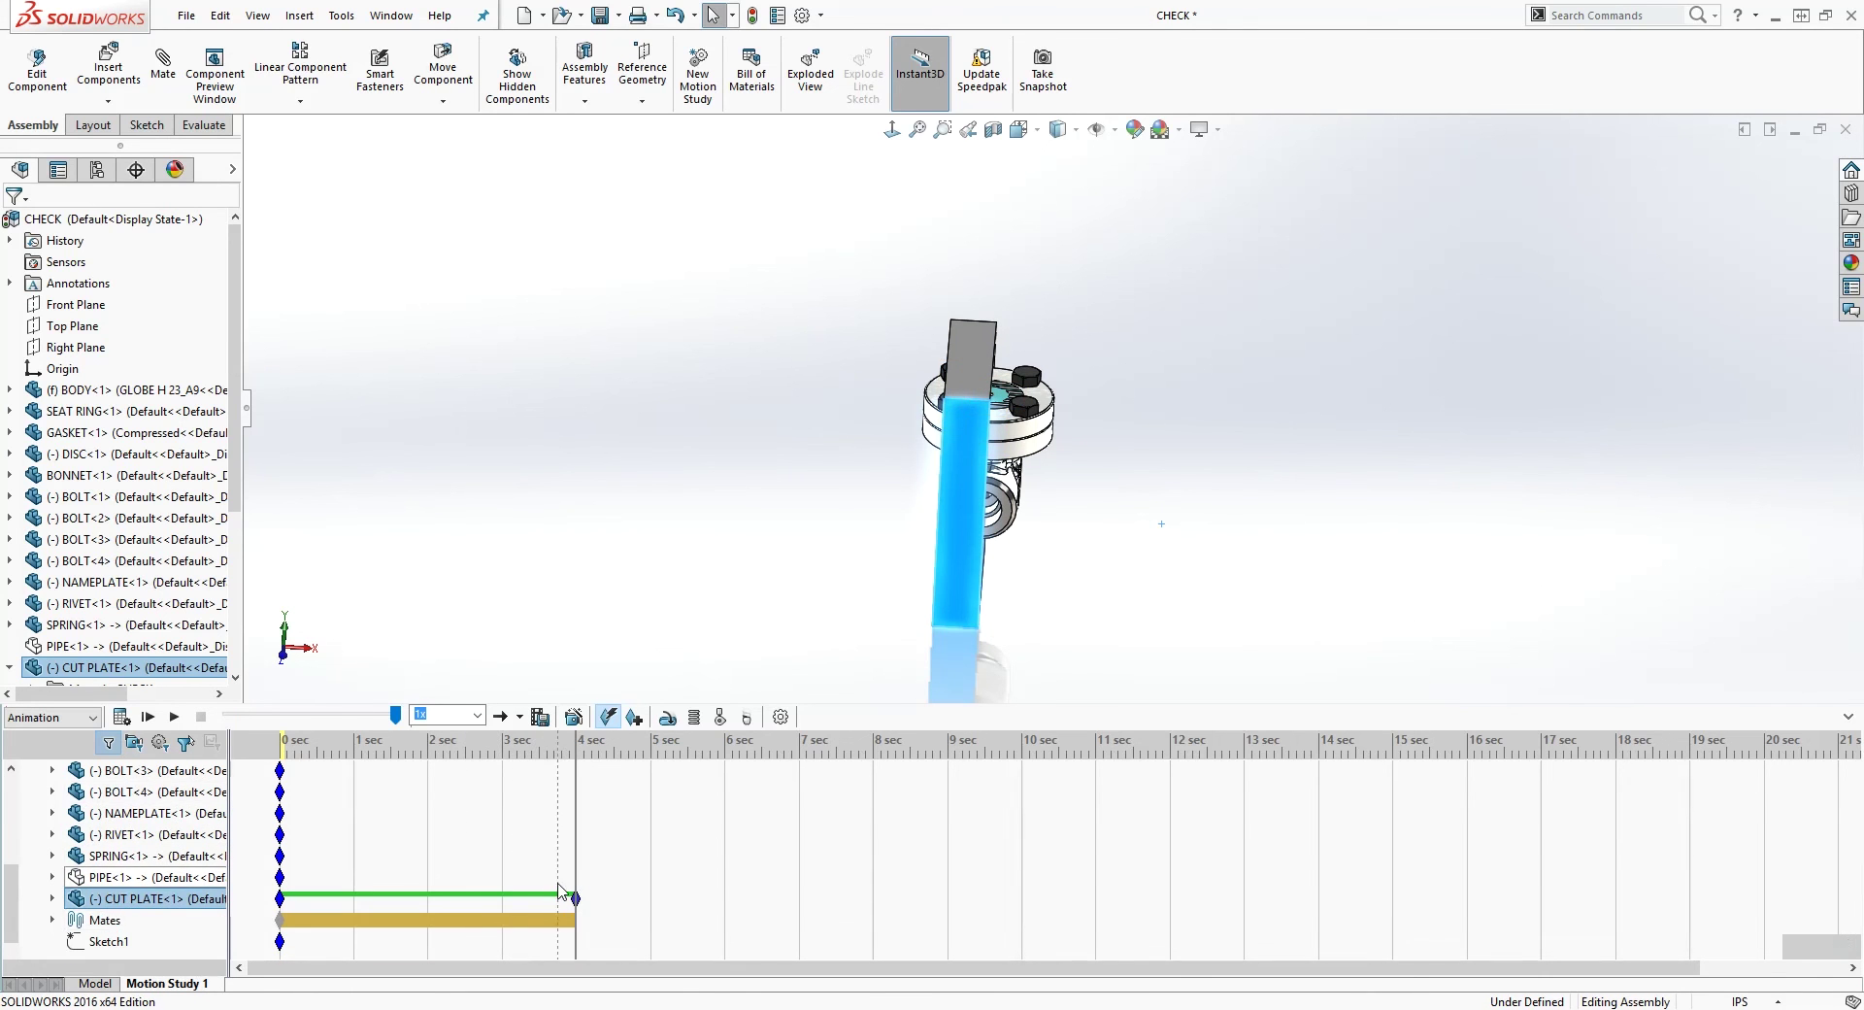
left_click(752, 17)
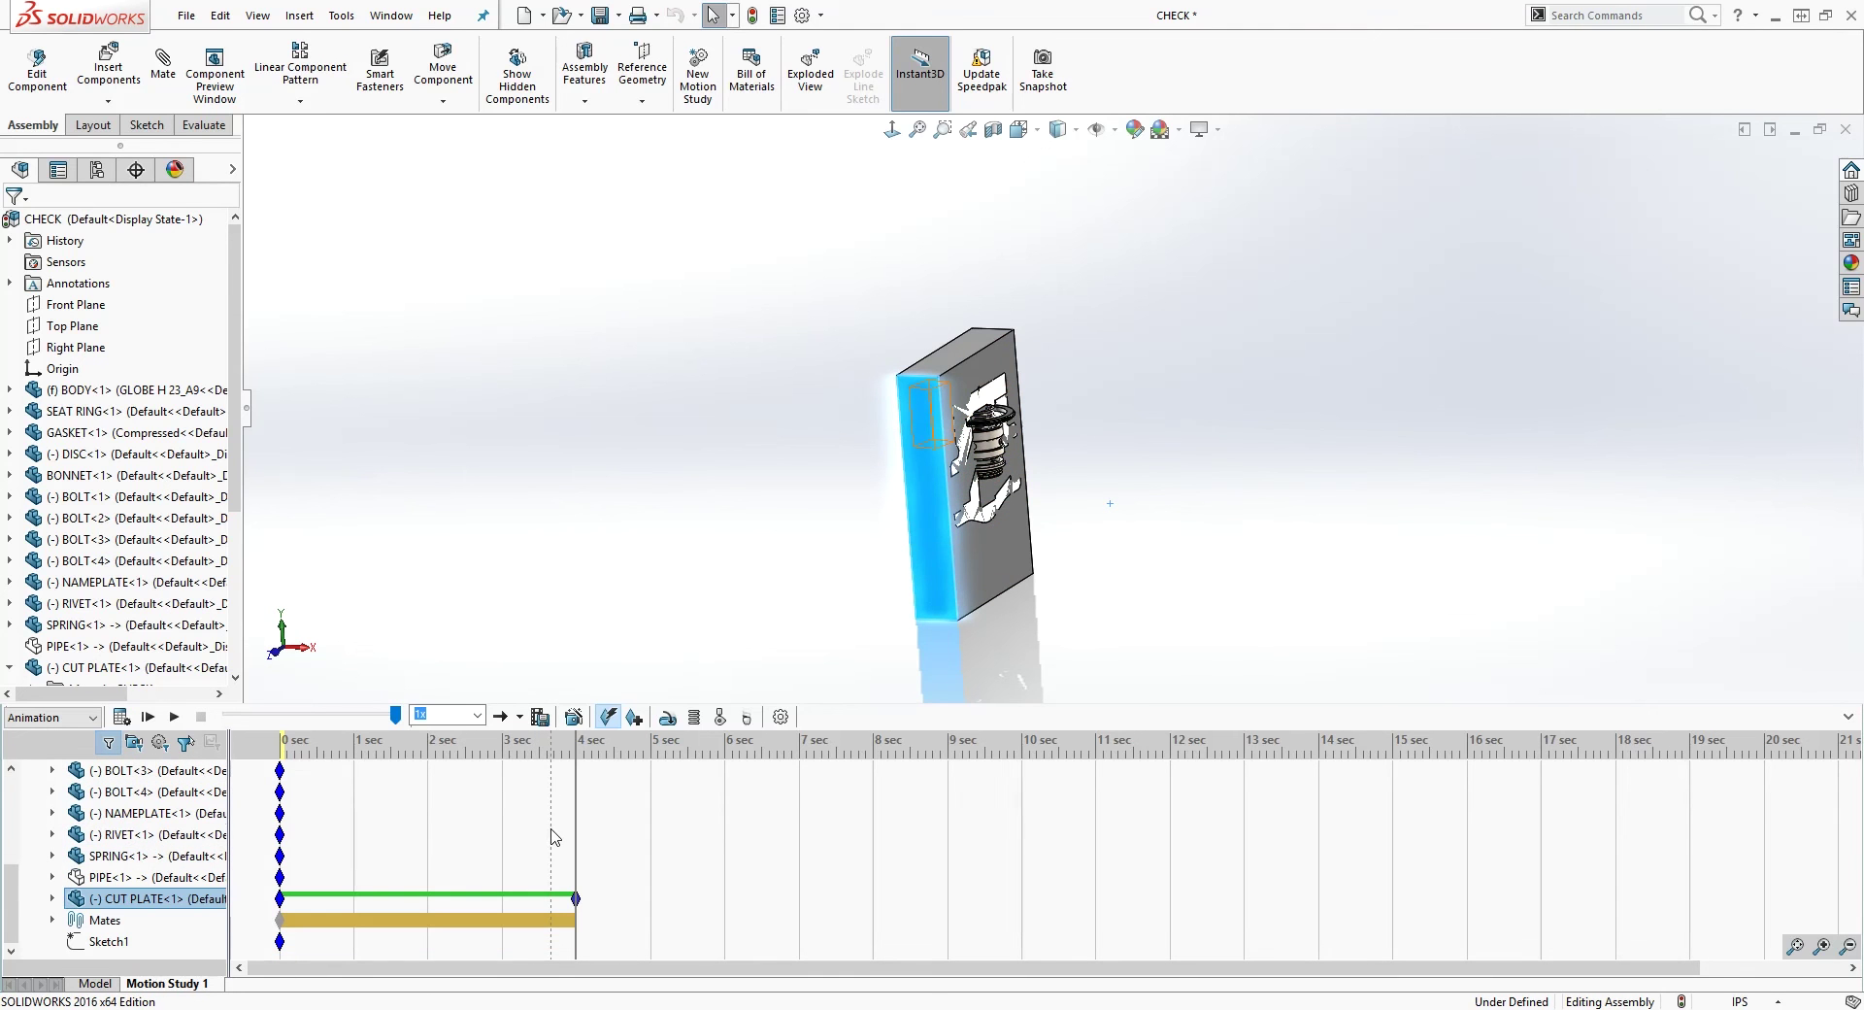
Copy the CUT PLATE key point at 4 sec and paste it at 4.5 sec to hold the plate's position
left_click_drag(578, 823, 615, 802)
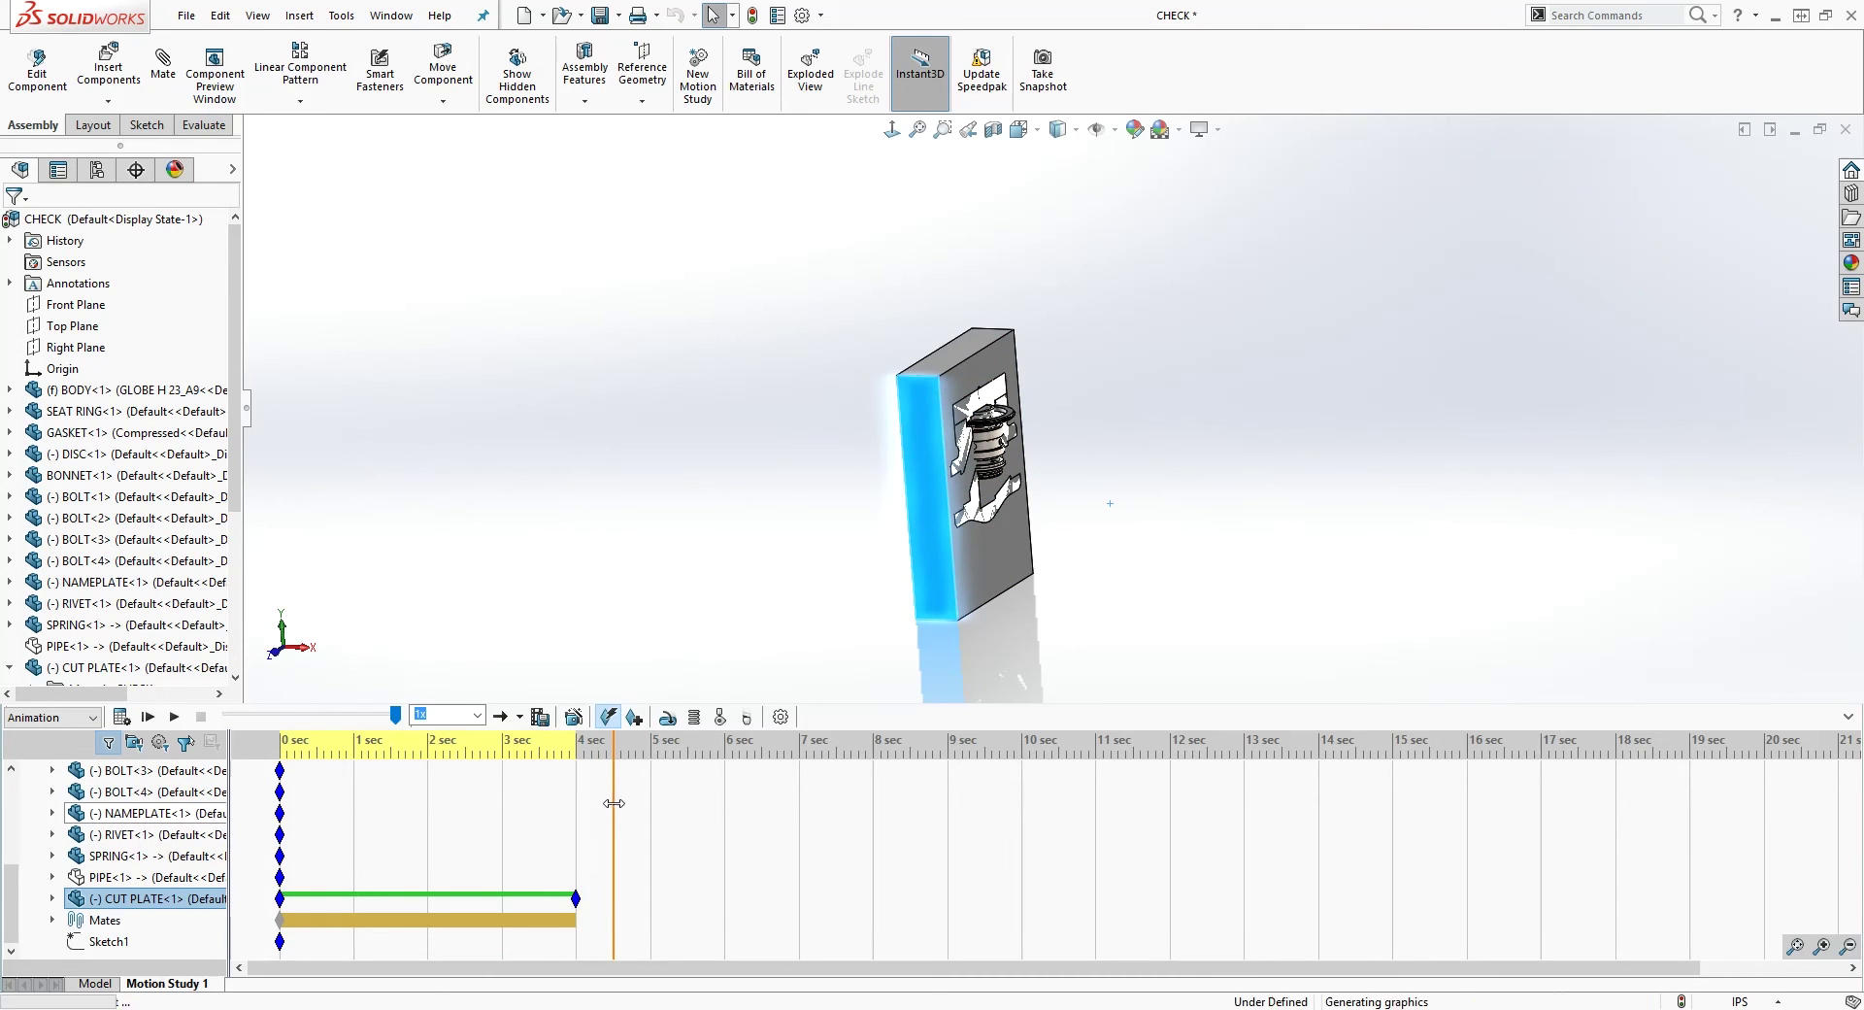
right_click(577, 897)
left_click(620, 744)
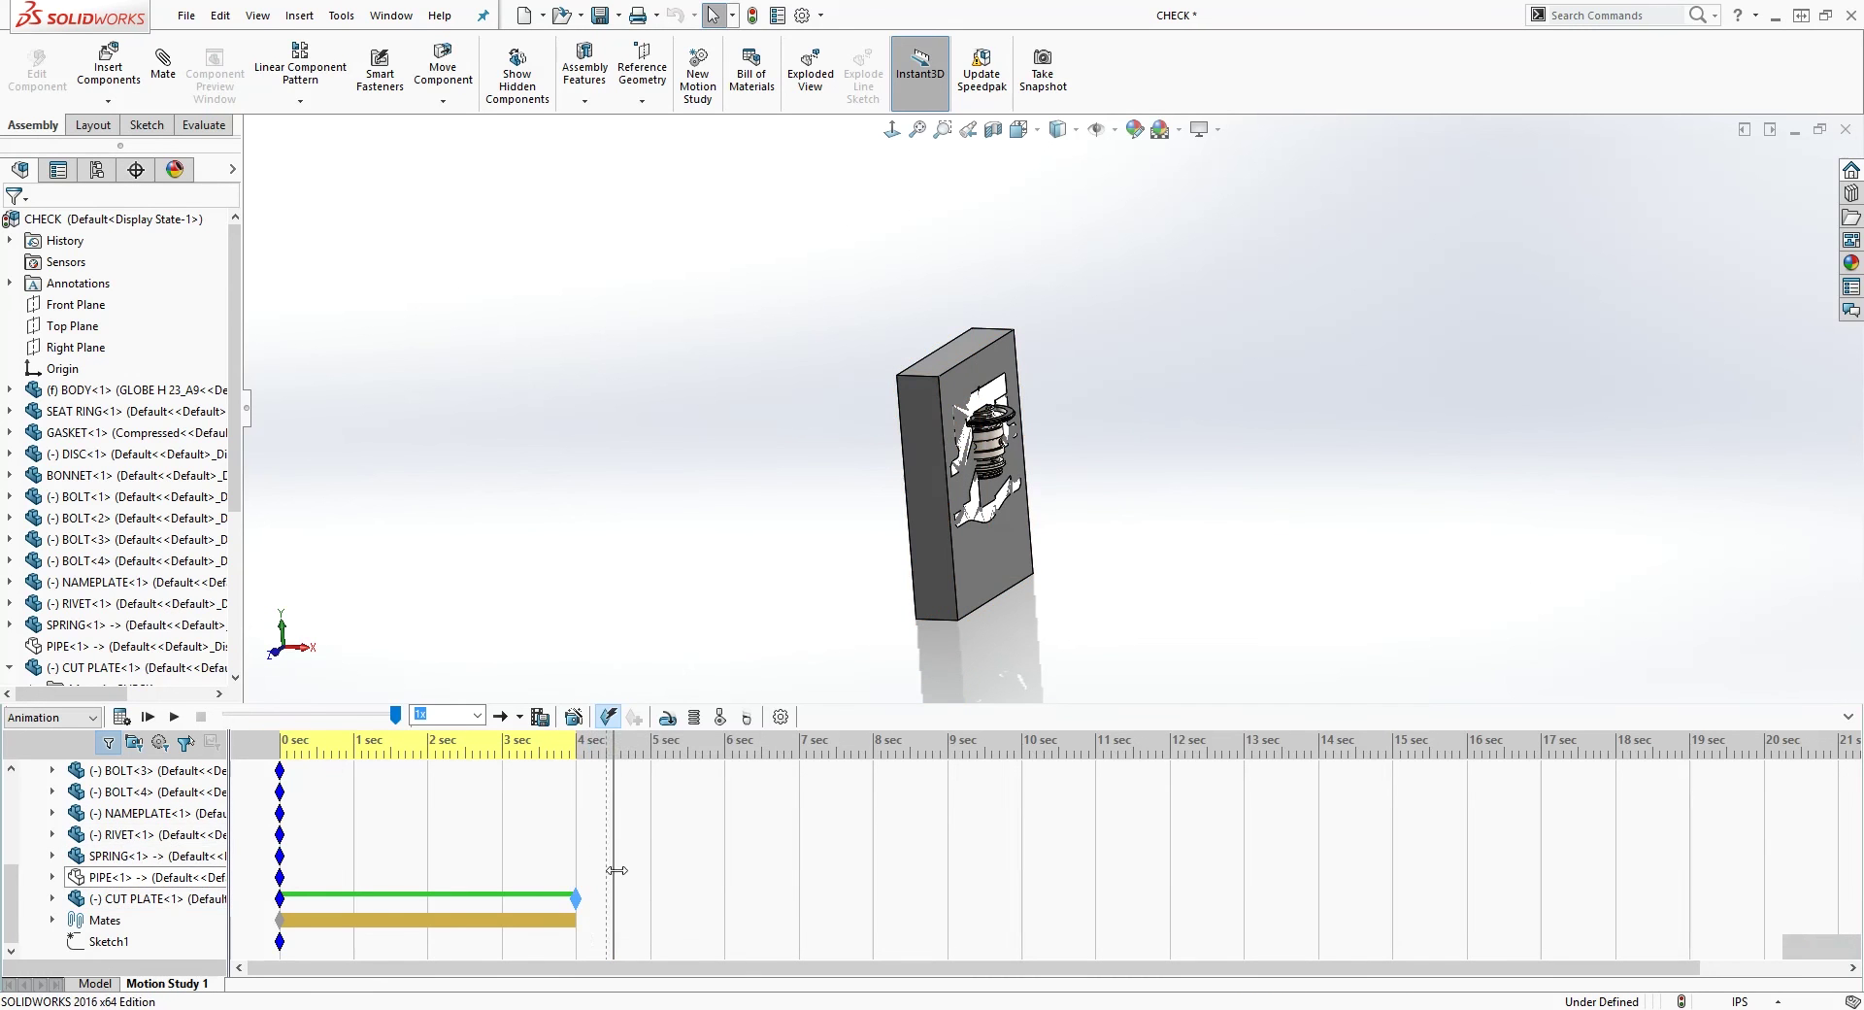
right_click(622, 887)
left_click(670, 784)
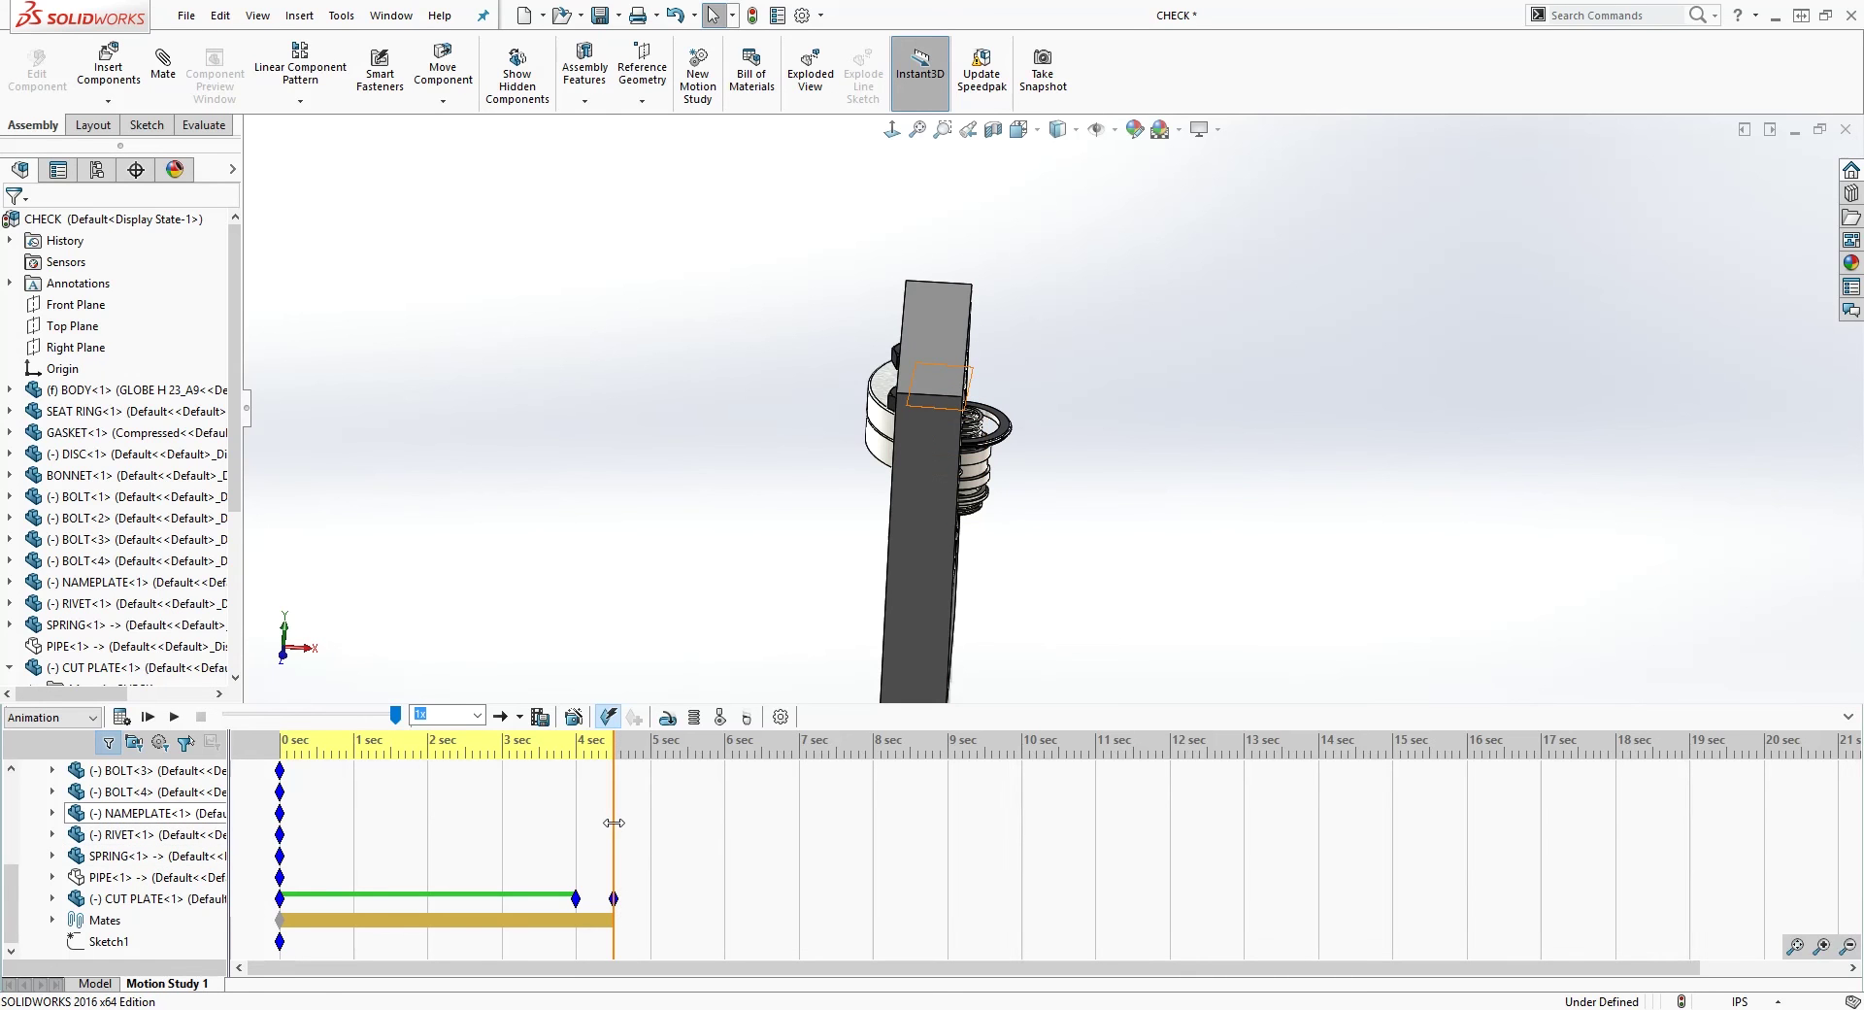
Copy the CUT PLATE key point at 0 sec and paste it at 7.5 sec to return the plate to its start
left_click_drag(614, 821, 836, 835)
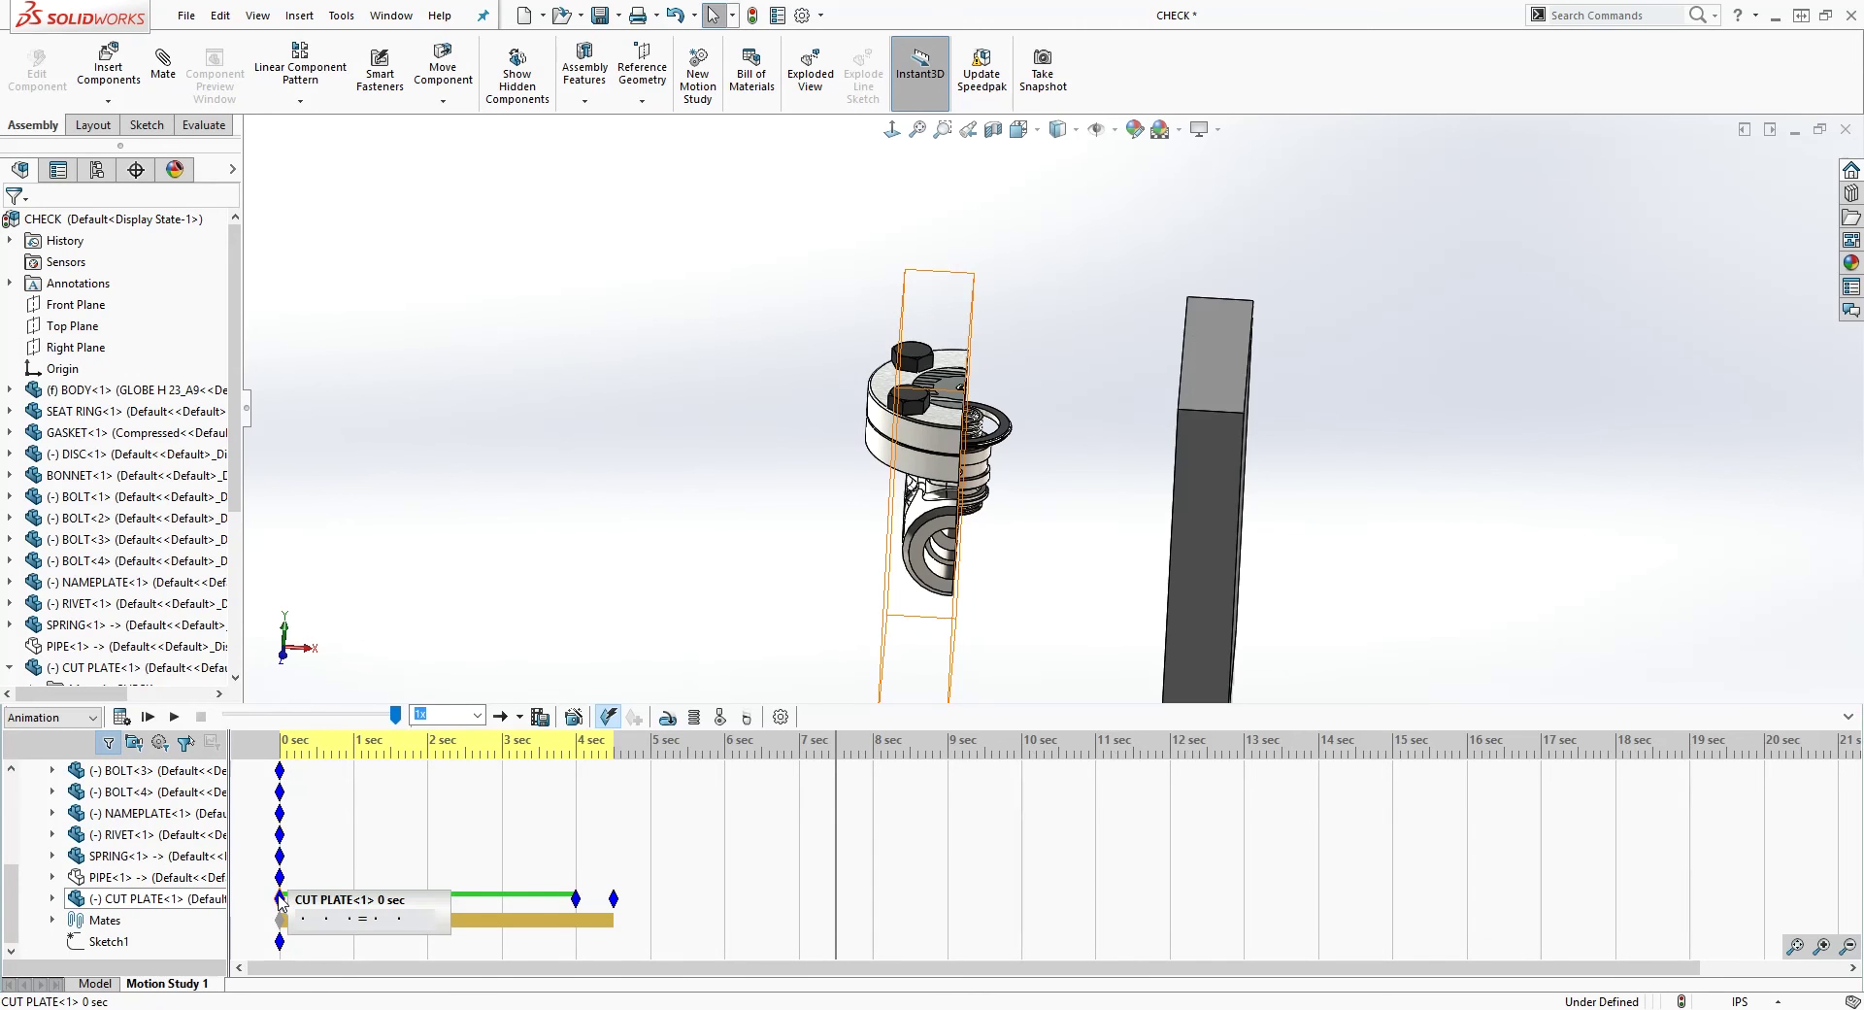
left_click(279, 898)
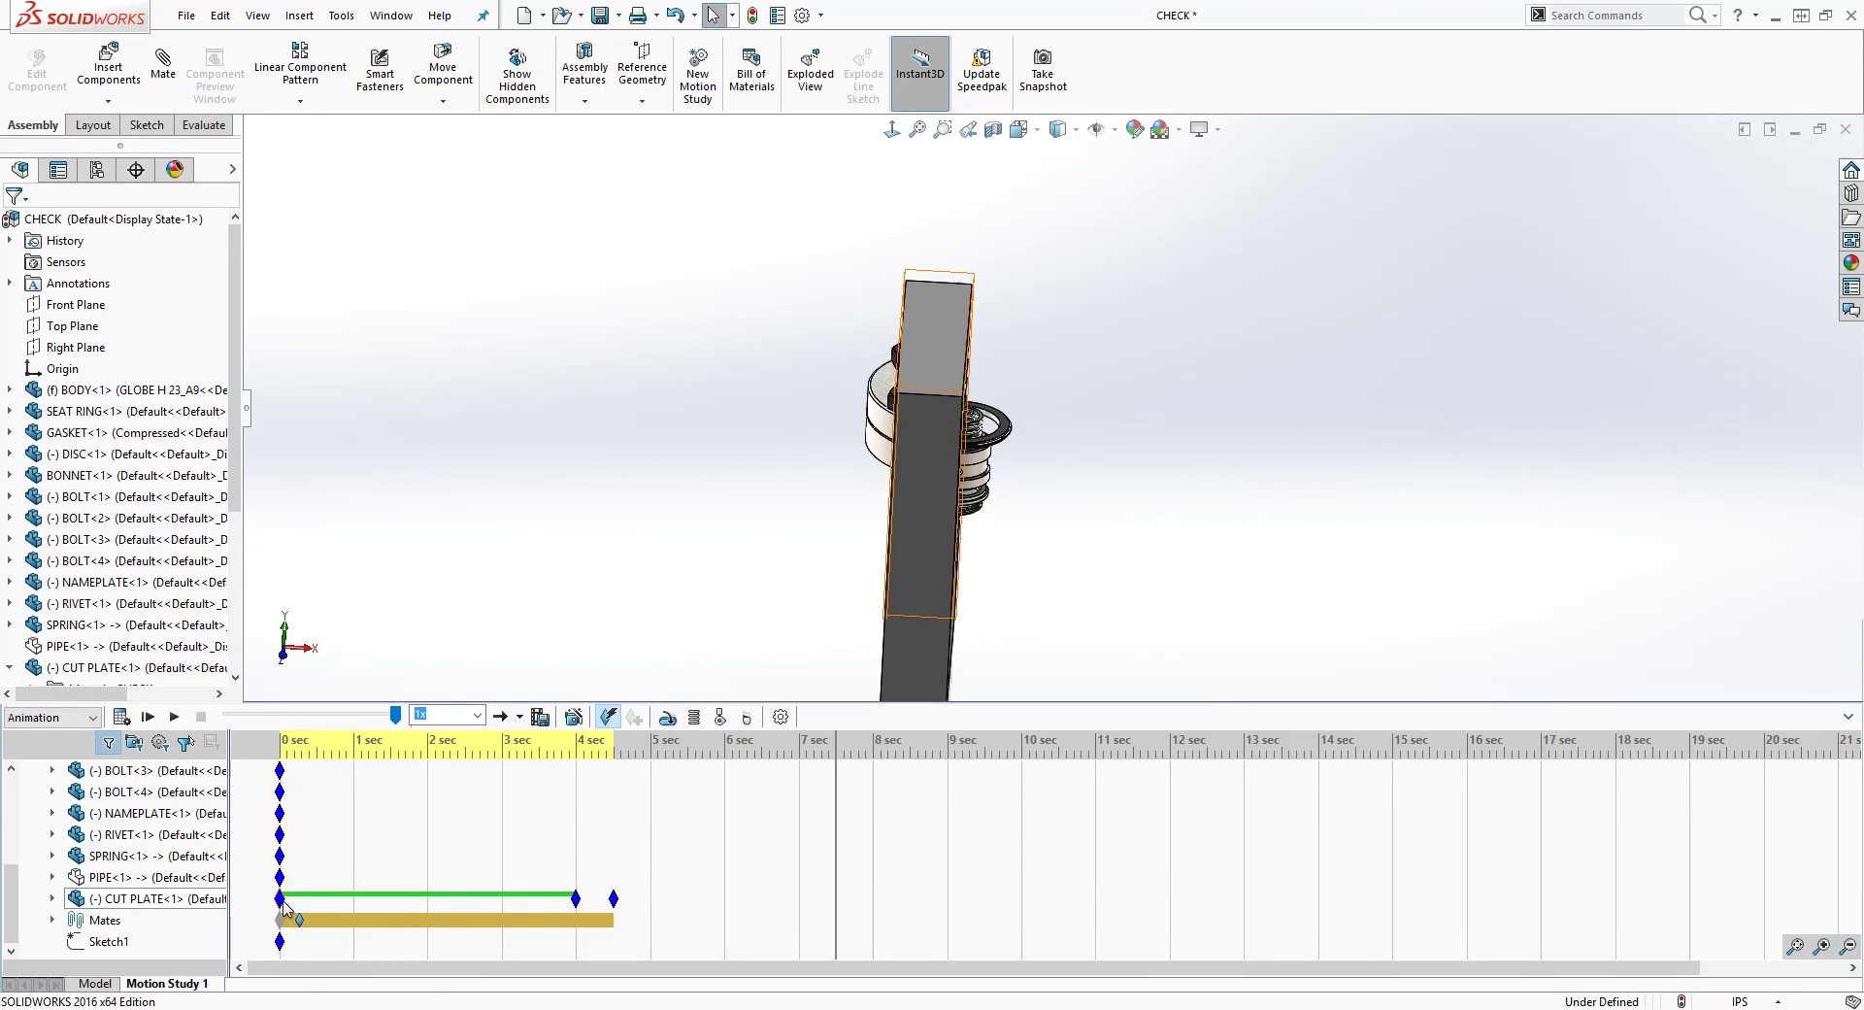
right_click(283, 902)
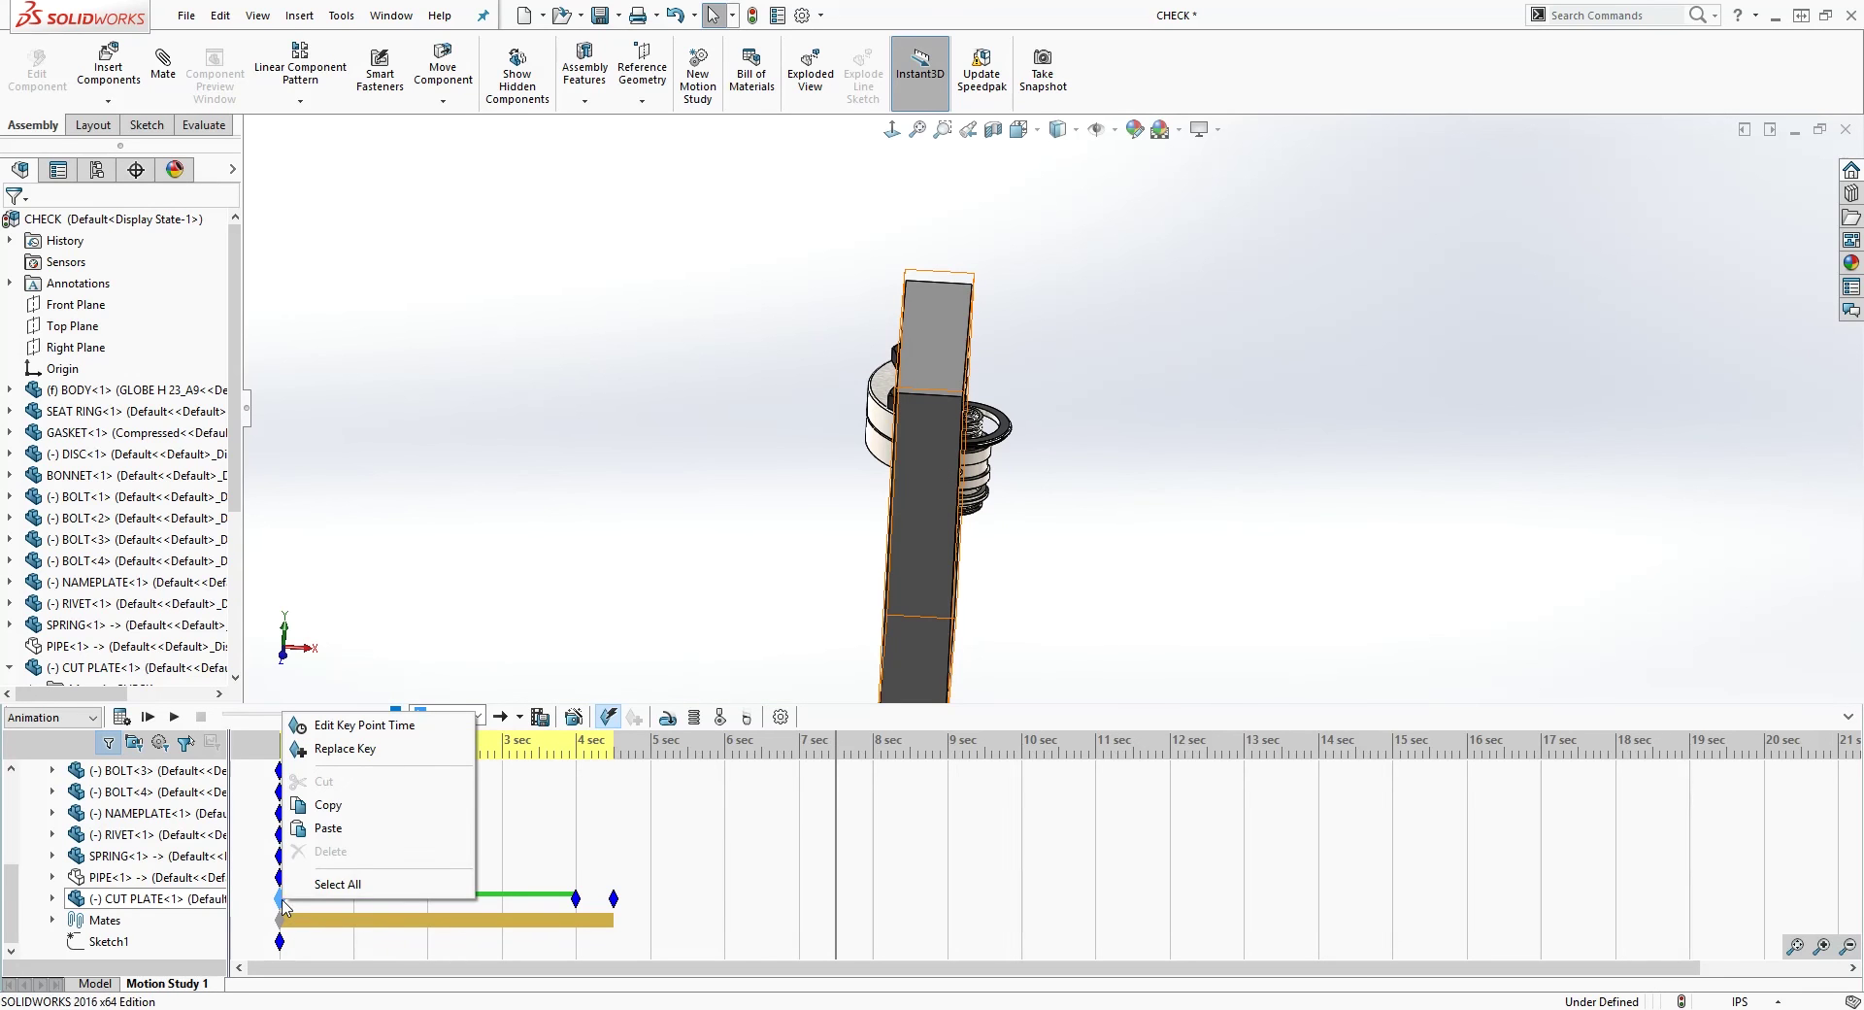
left_click(335, 805)
right_click(839, 877)
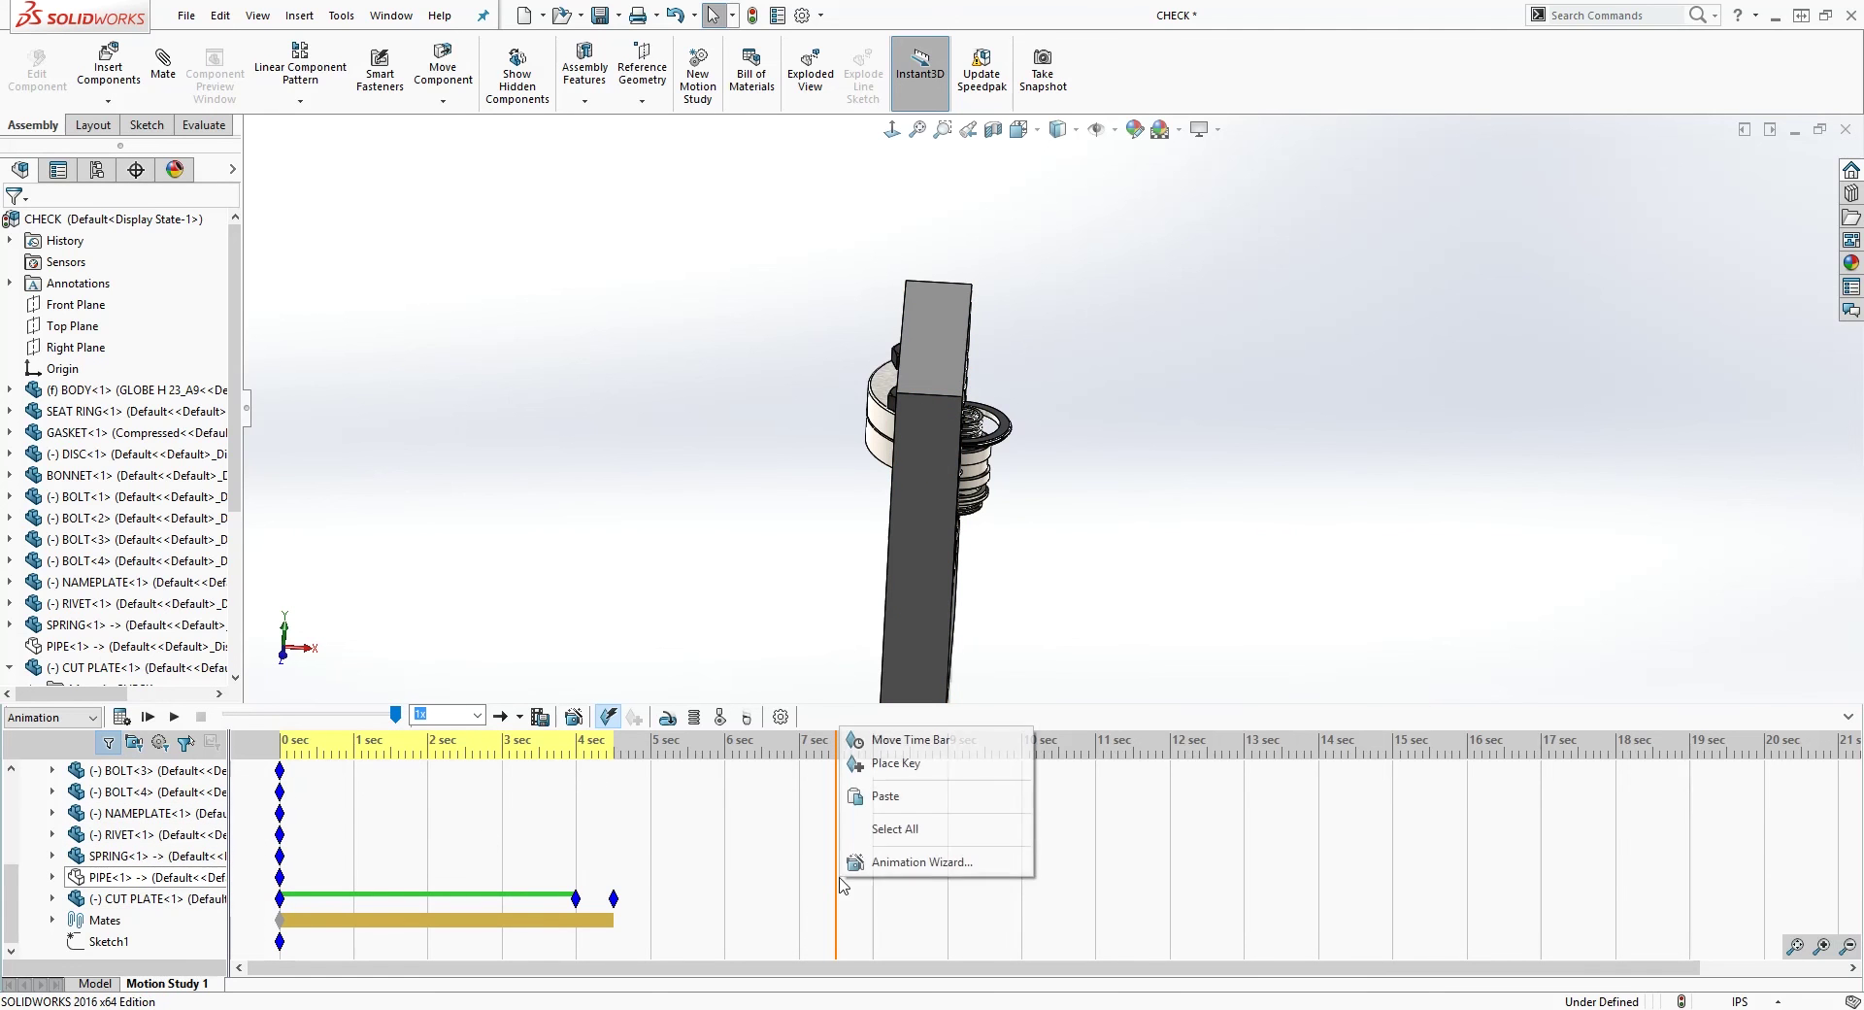
left_click(898, 796)
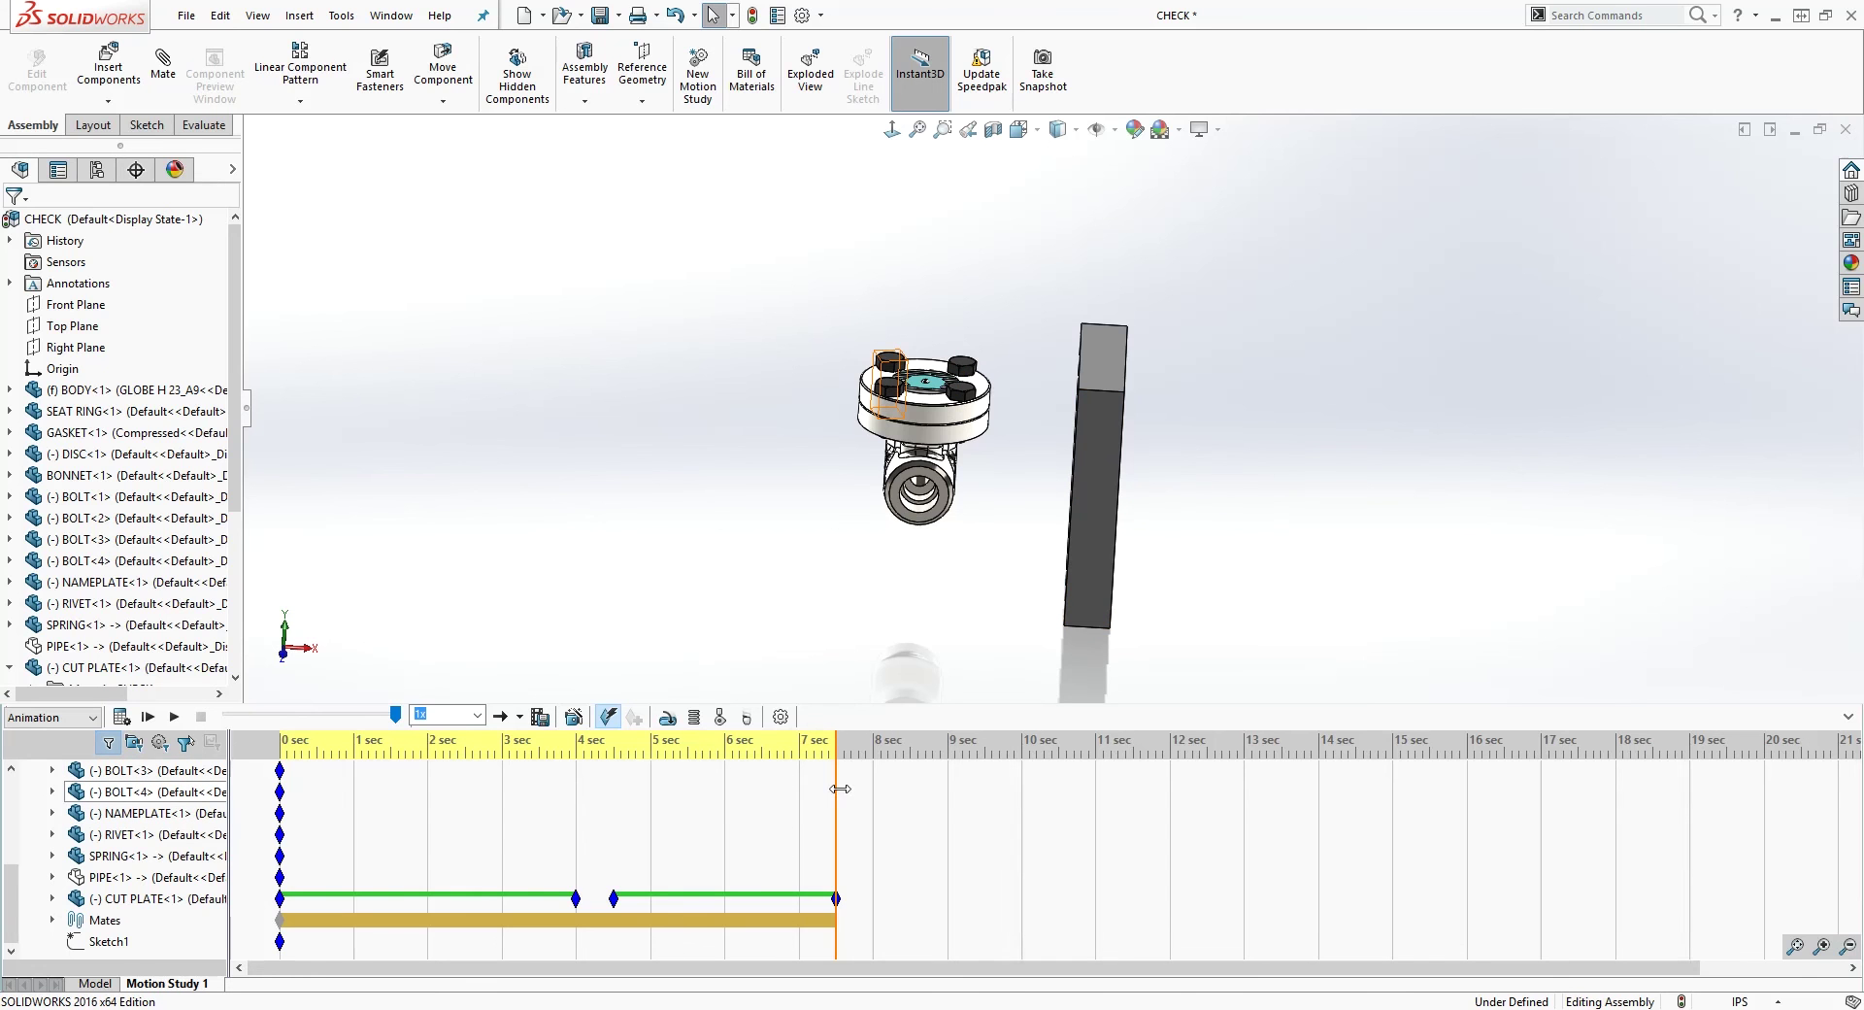
Set the motion study time to 0 sec and hide the cut plate there
left_click_drag(832, 785, 252, 827)
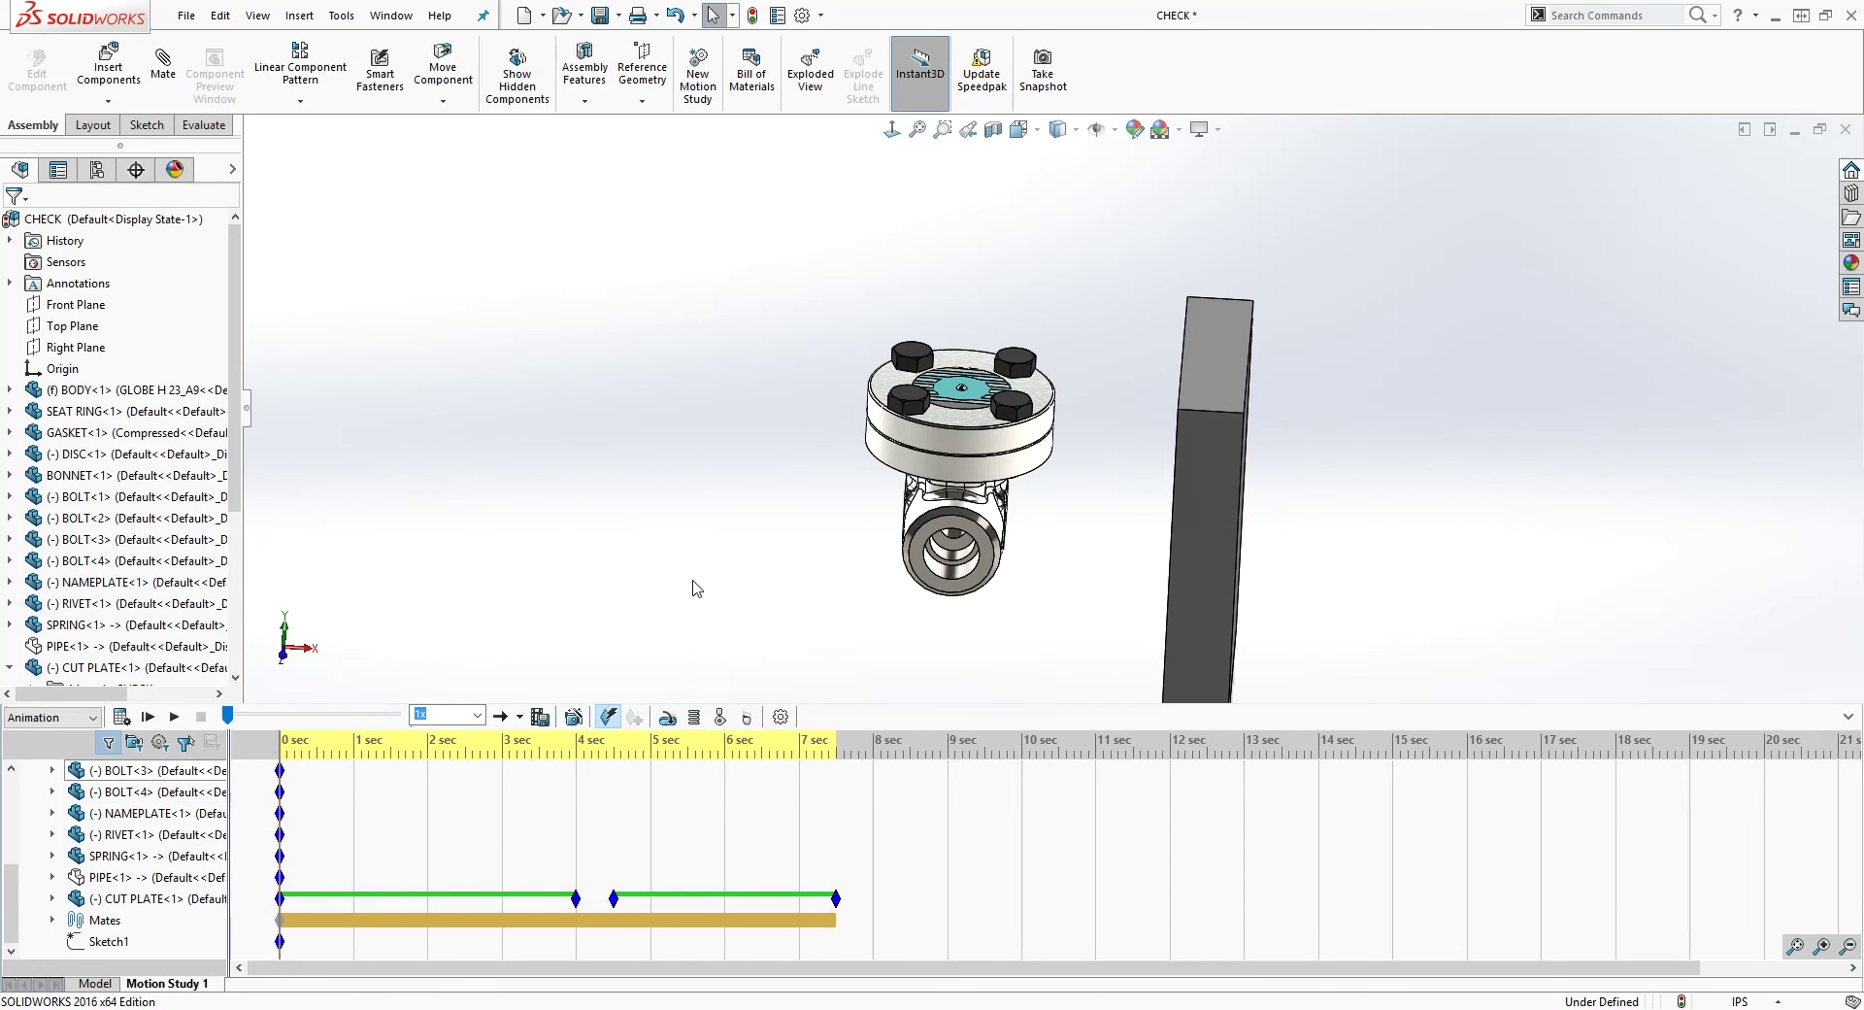
right_click(1215, 449)
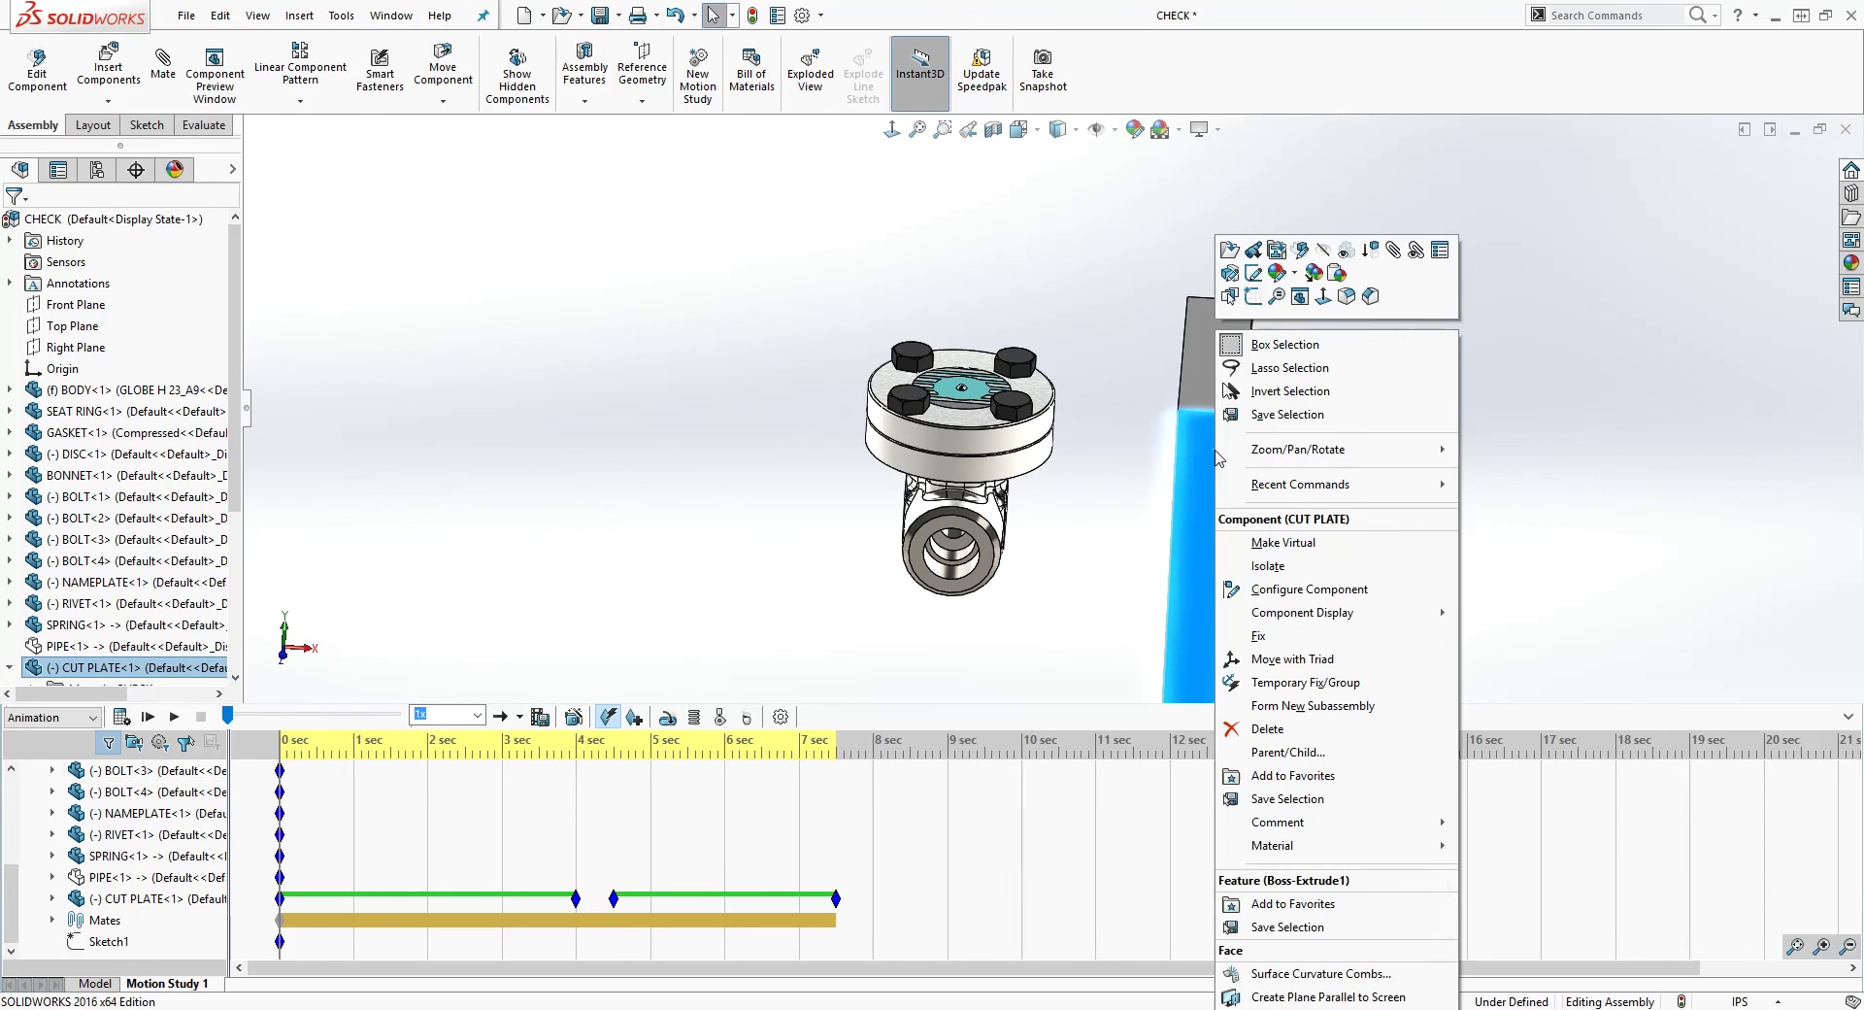
left_click(1325, 254)
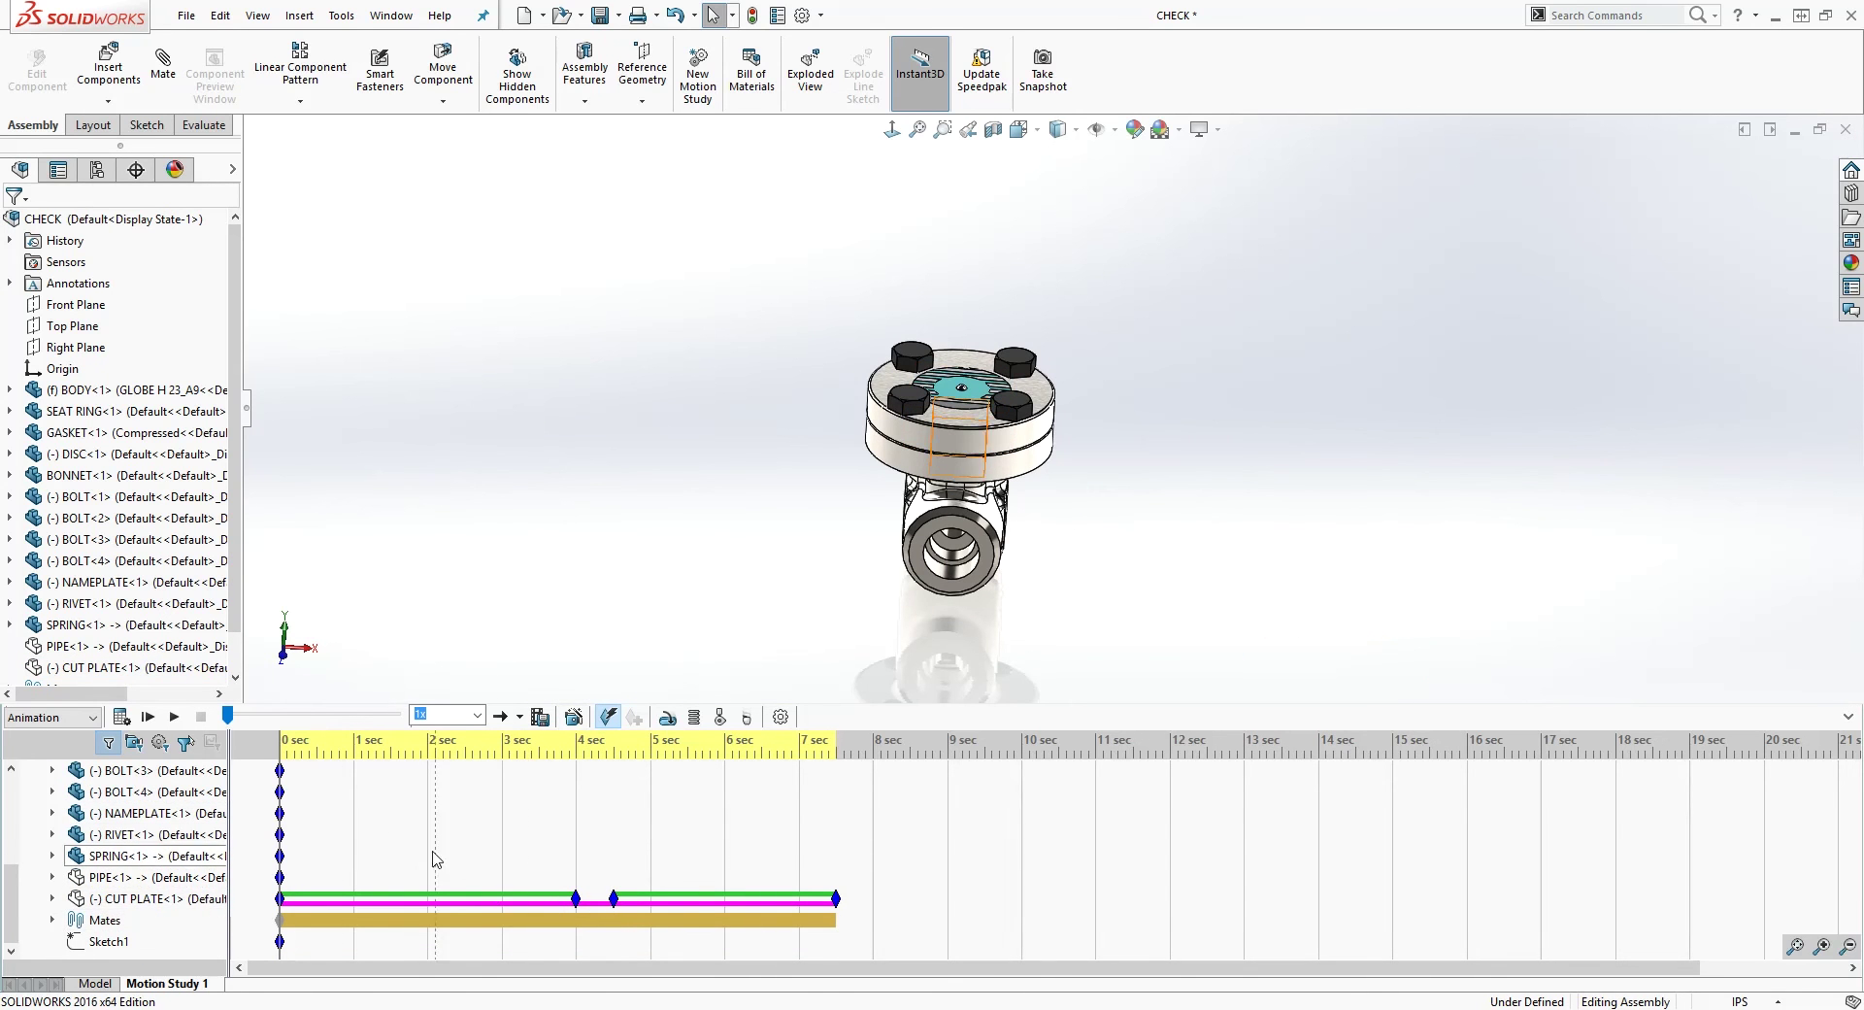
Scrub the timeline to 4 sec and 7.5 sec and back to 0 sec to check the cut plate's visibility
left_click_drag(277, 734, 577, 750)
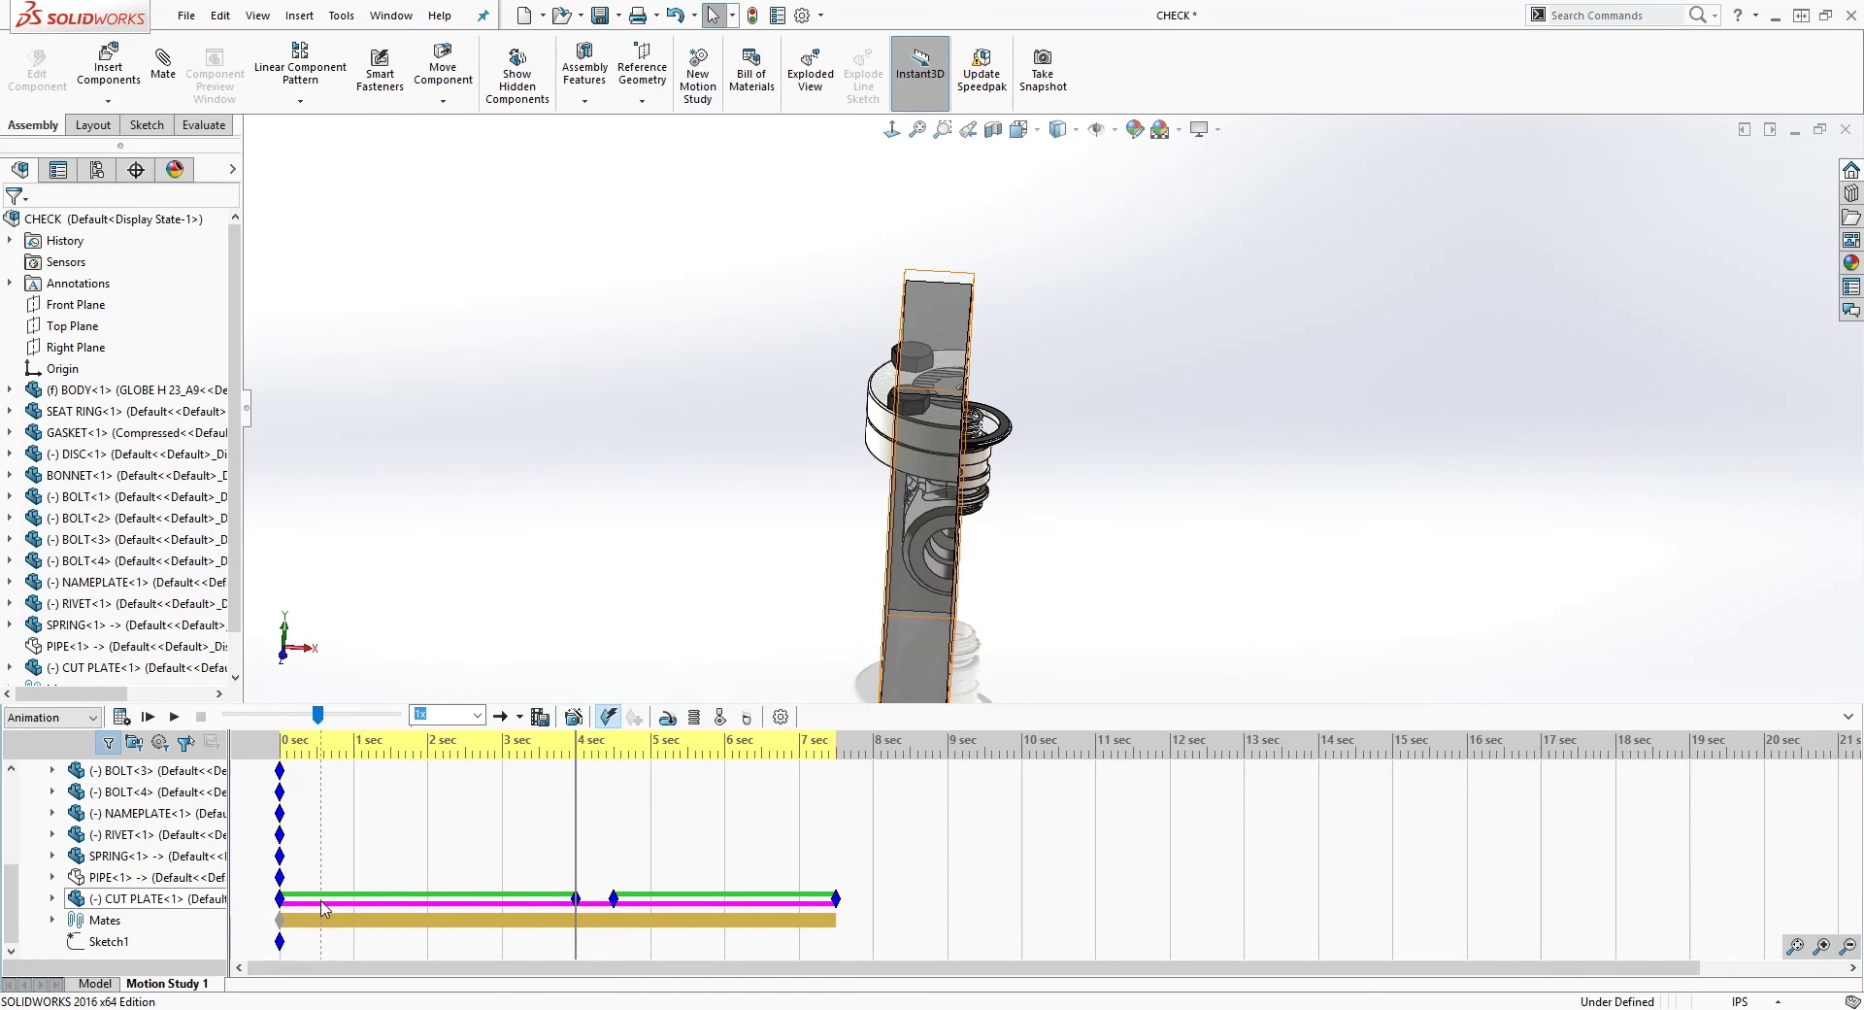
left_click_drag(280, 913, 848, 912)
left_click_drag(836, 903, 837, 900)
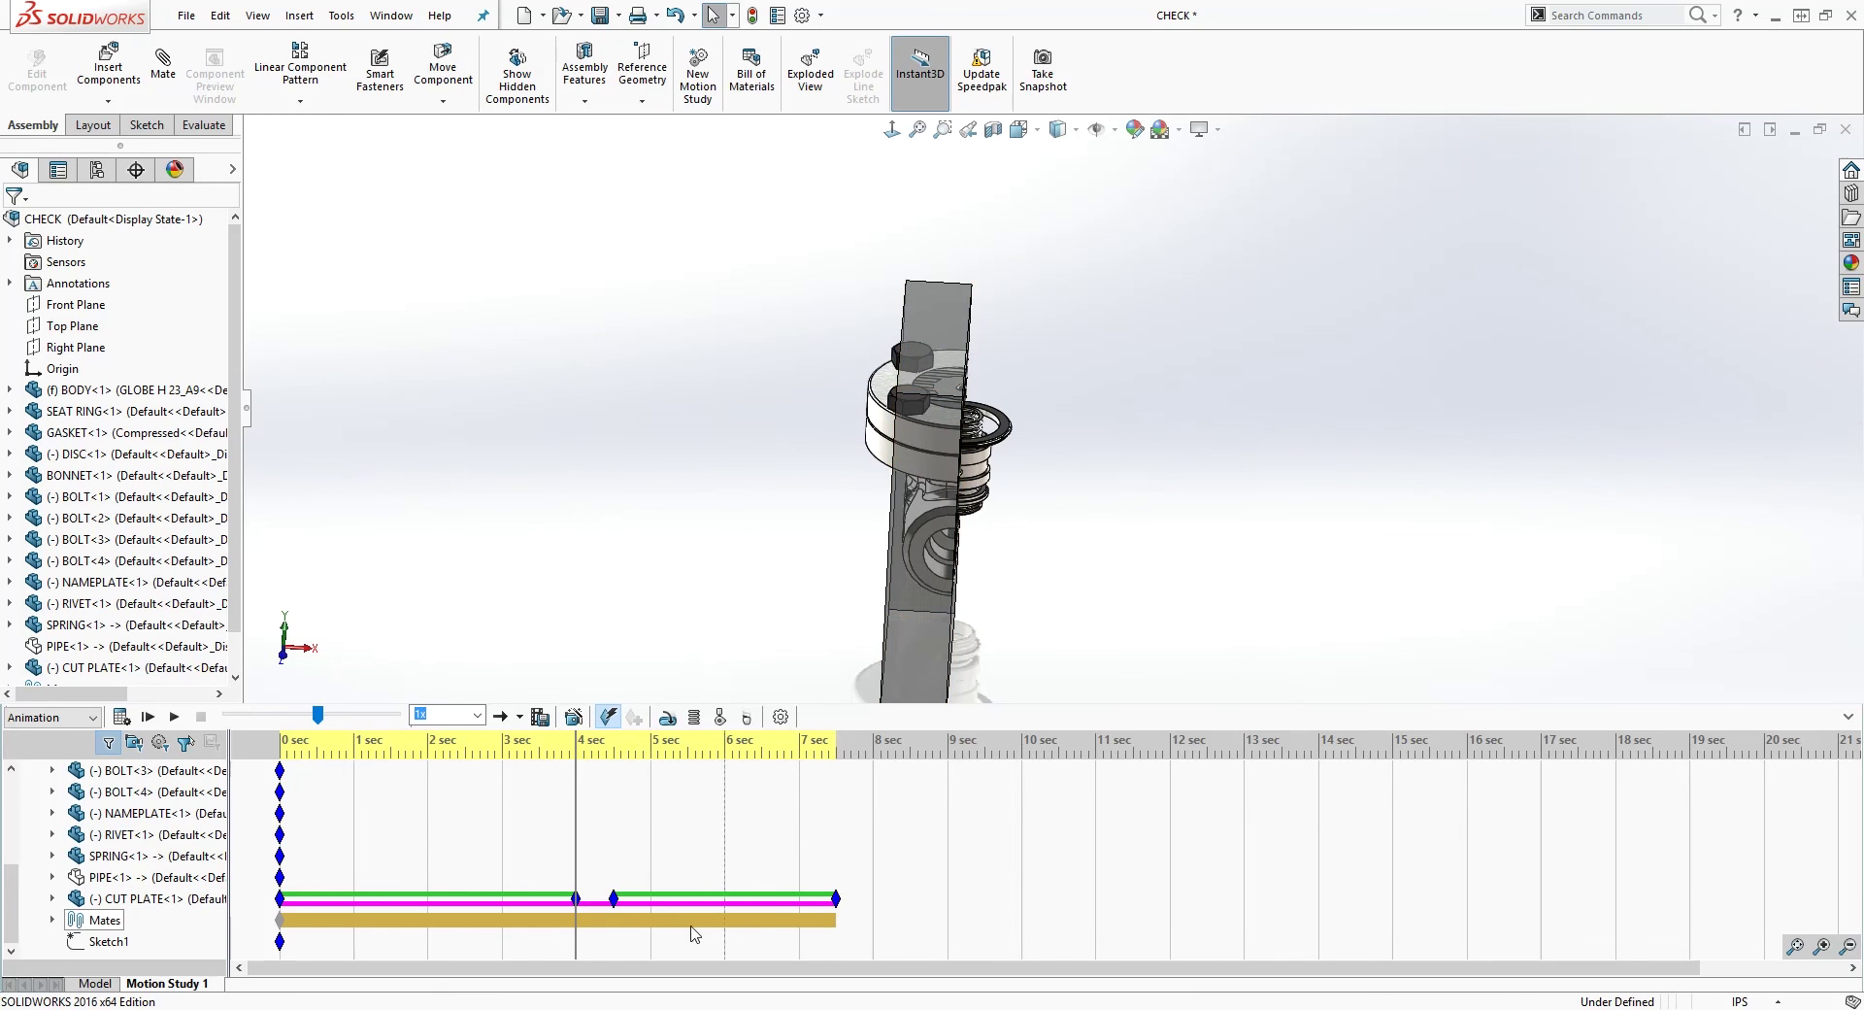
left_click_drag(577, 923, 835, 901)
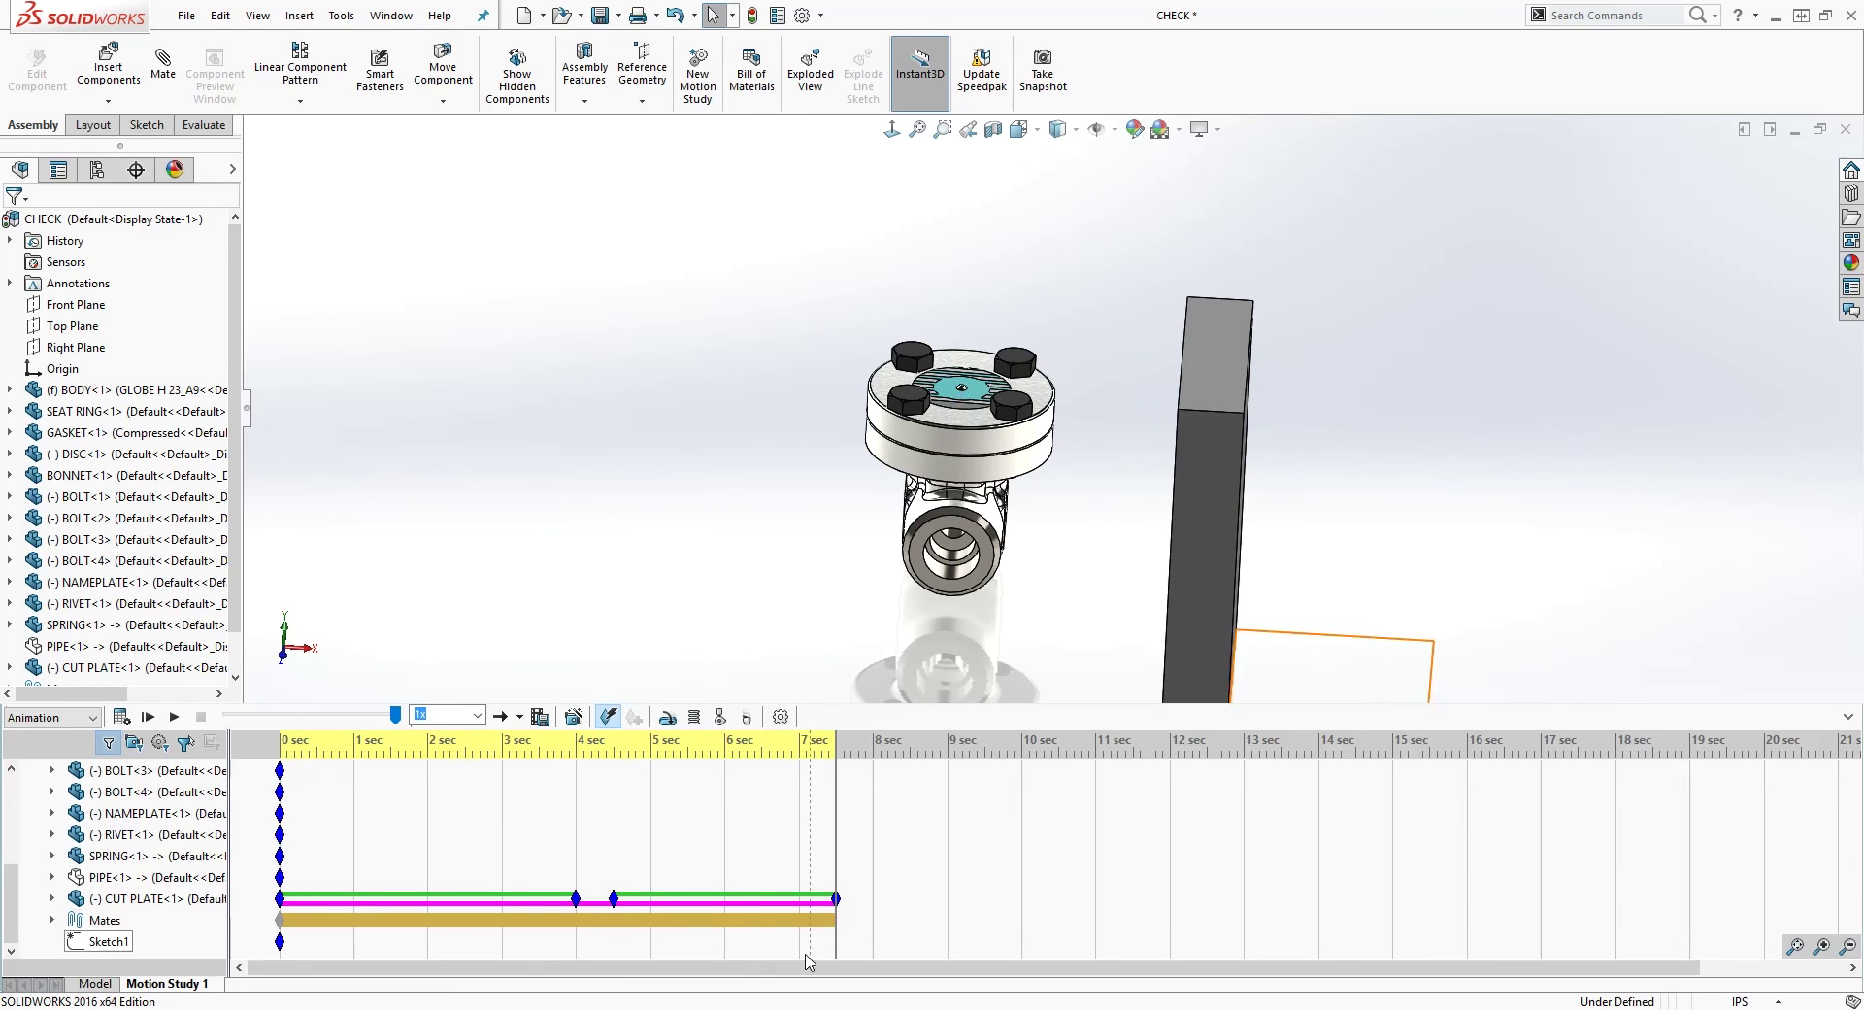
left_click_drag(839, 815, 281, 852)
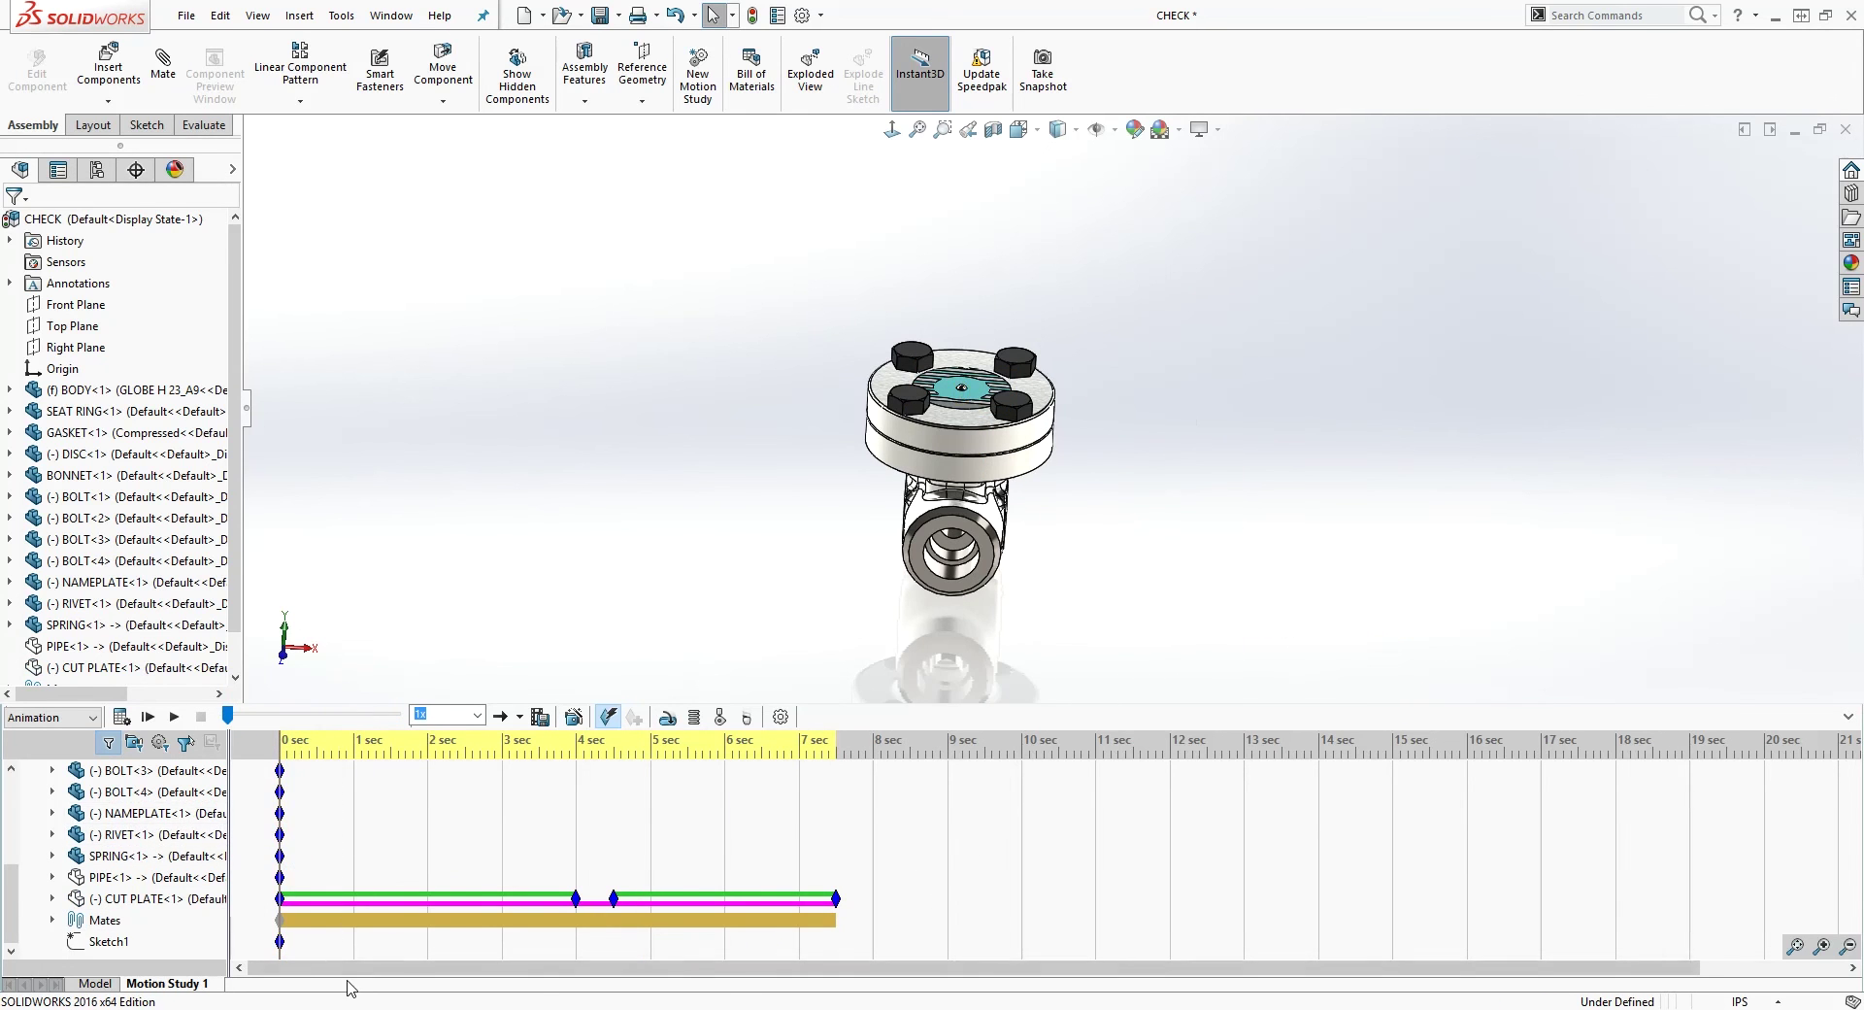
Set the motion study time to 7.5 sec and hide the cut plate at that time as well
left_click_drag(280, 743, 836, 788)
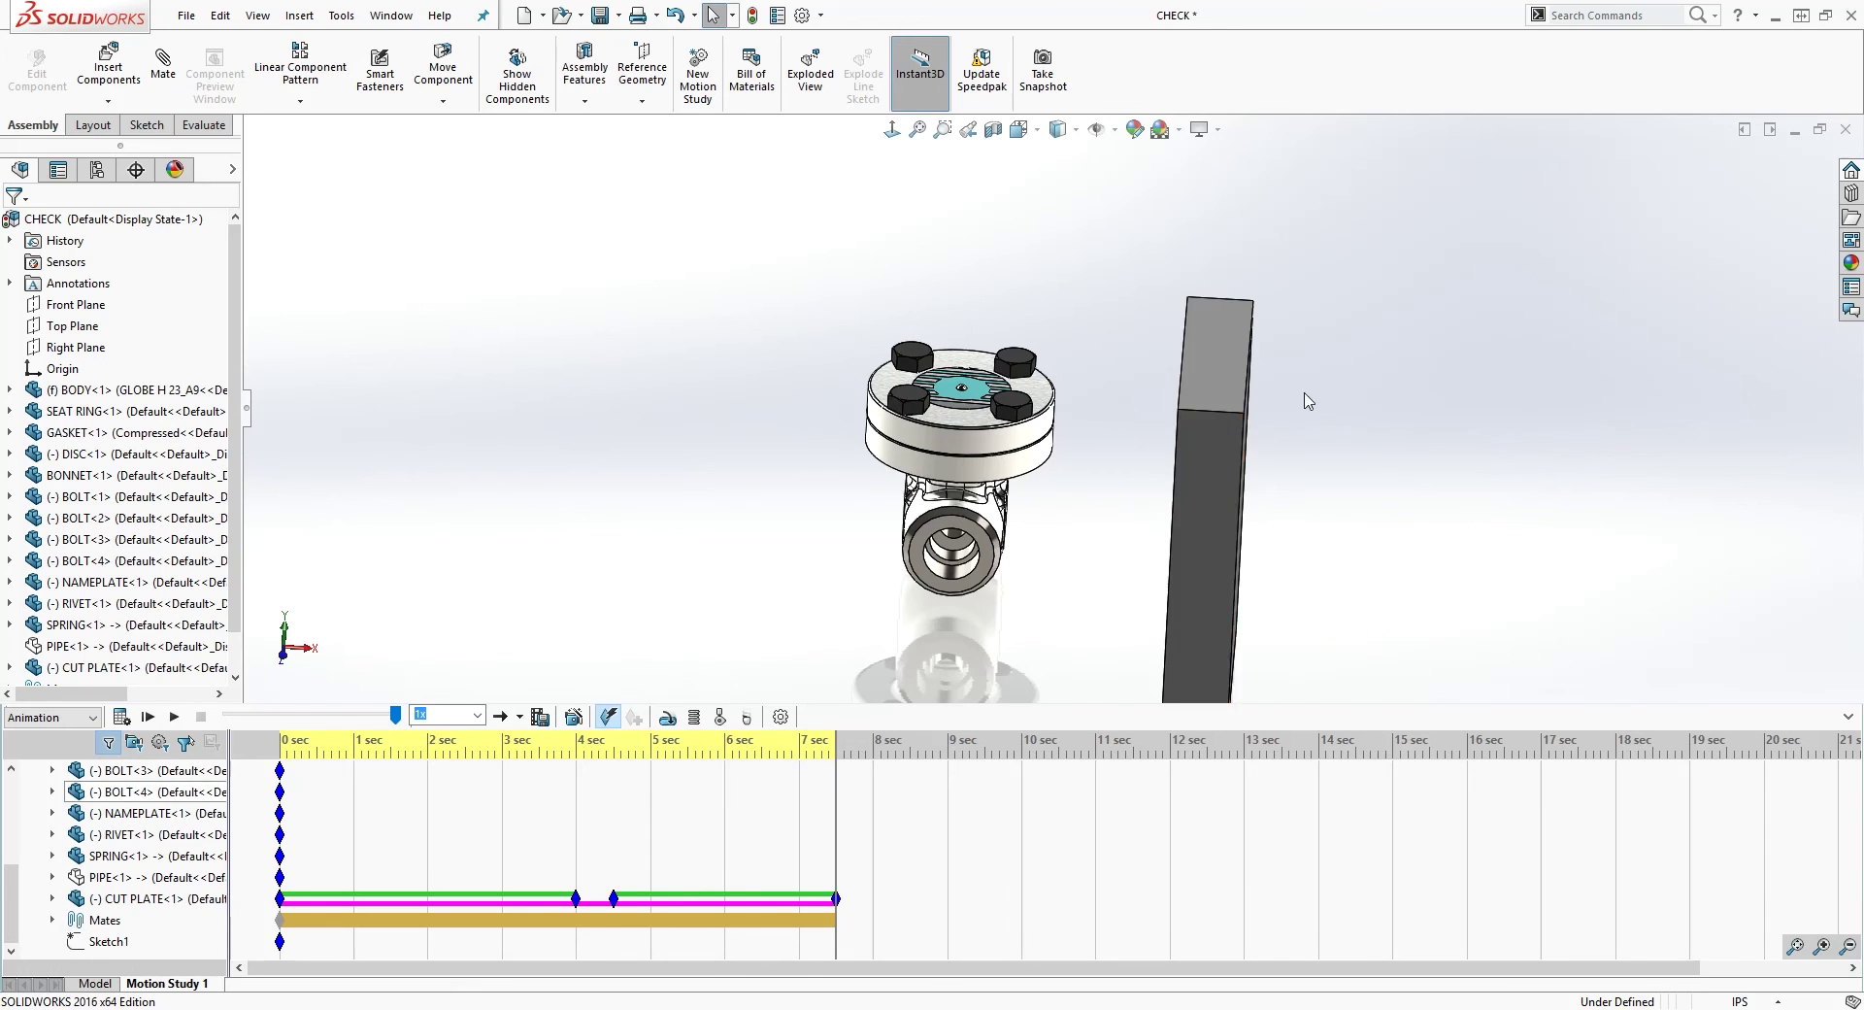
scroll(1204, 519, "up", 2)
scroll(1179, 529, "down", 2)
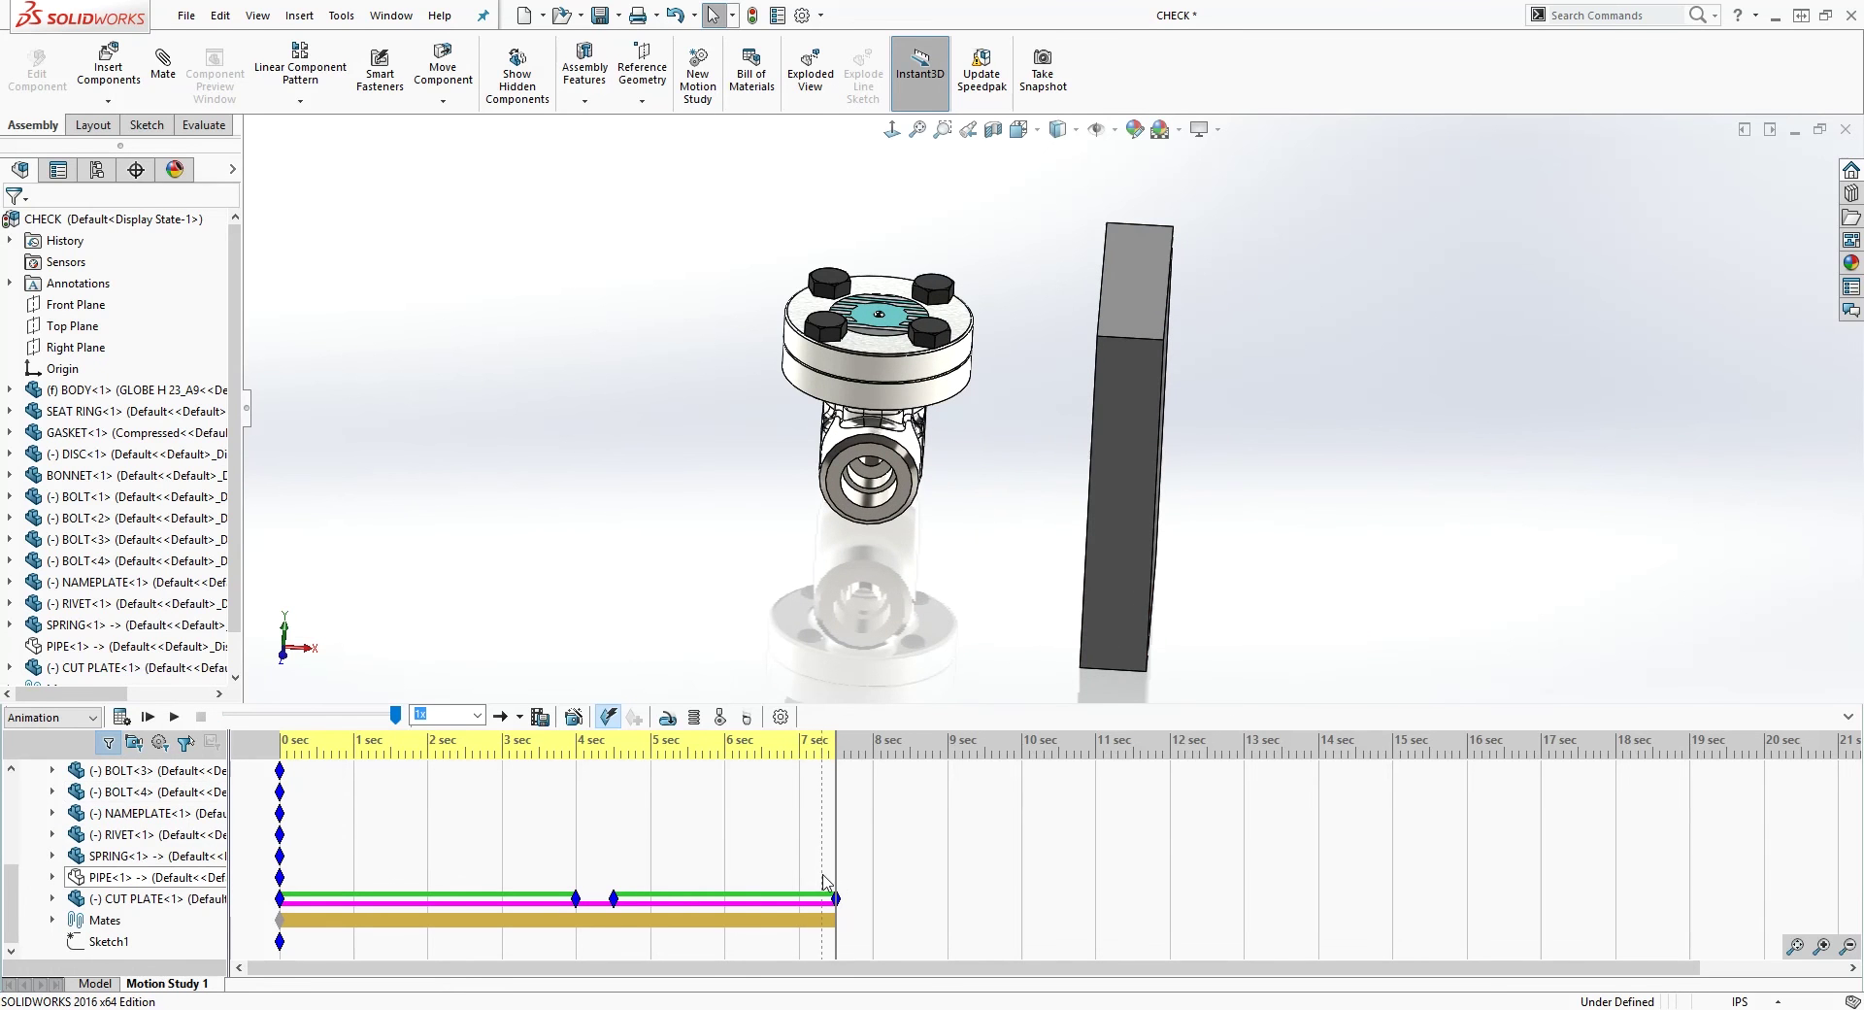
right_click(1132, 408)
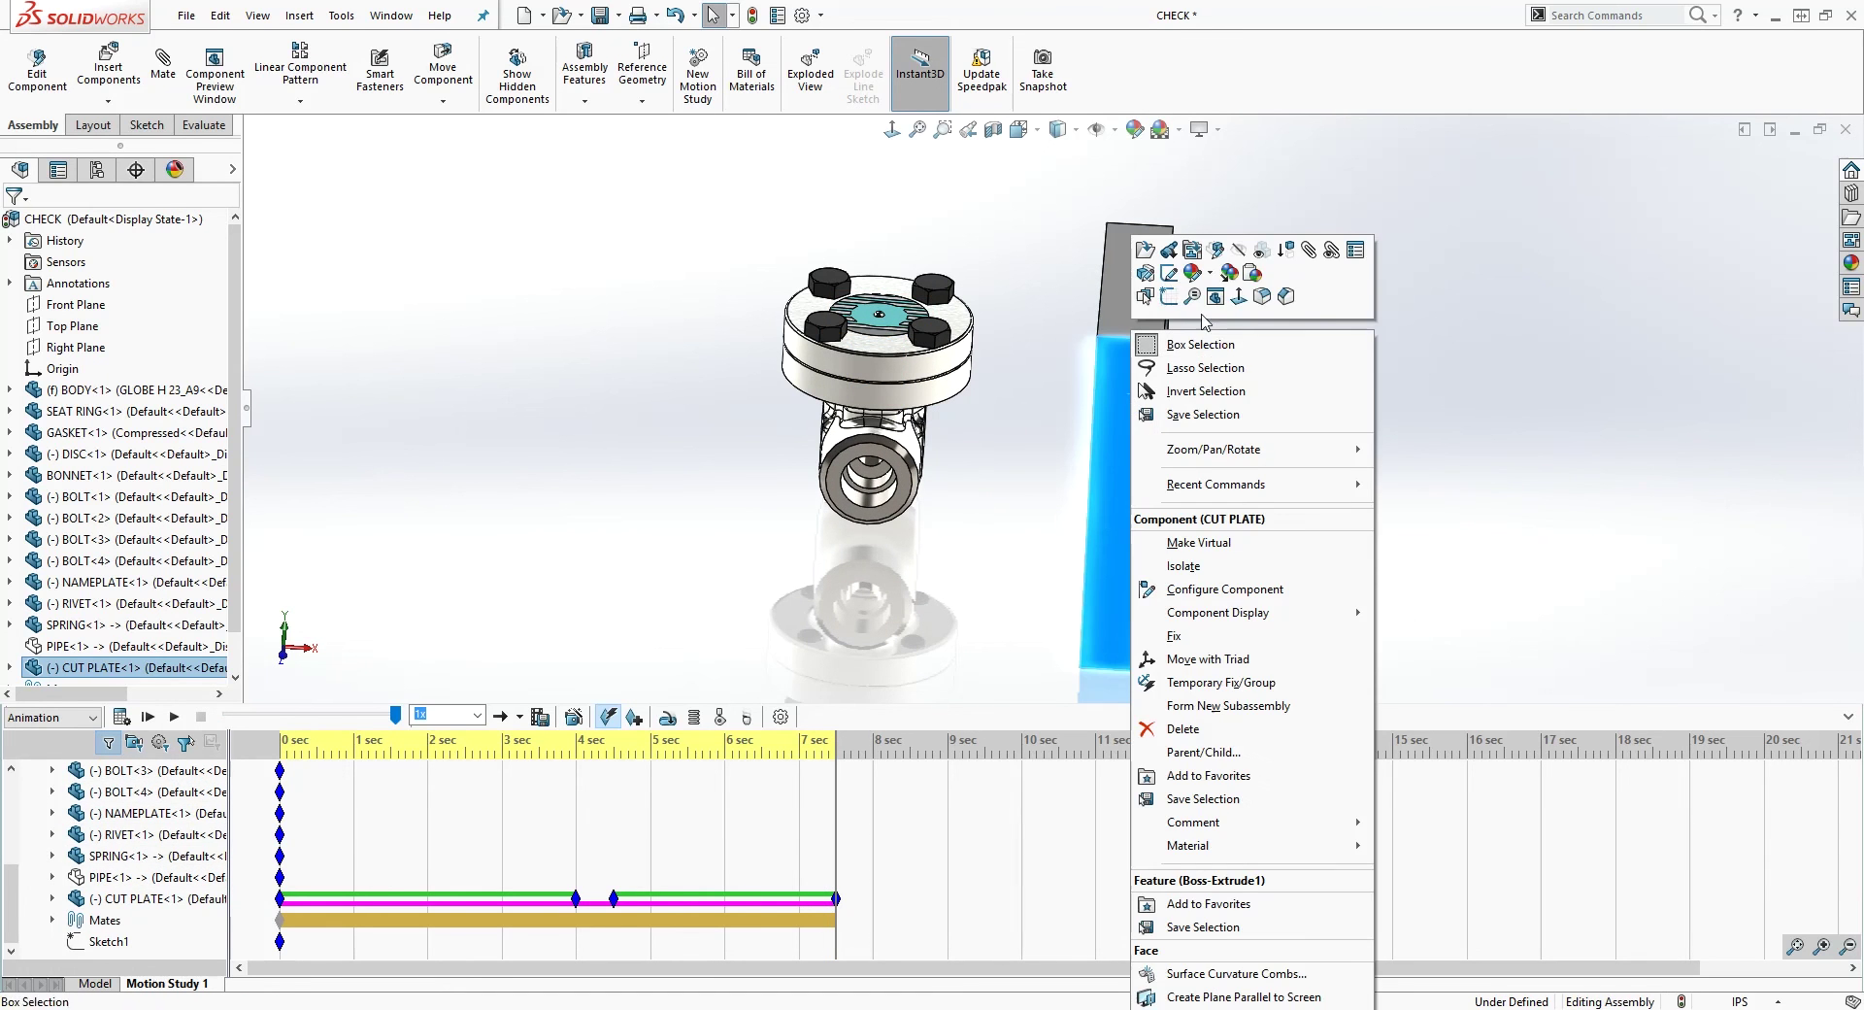
left_click(1239, 252)
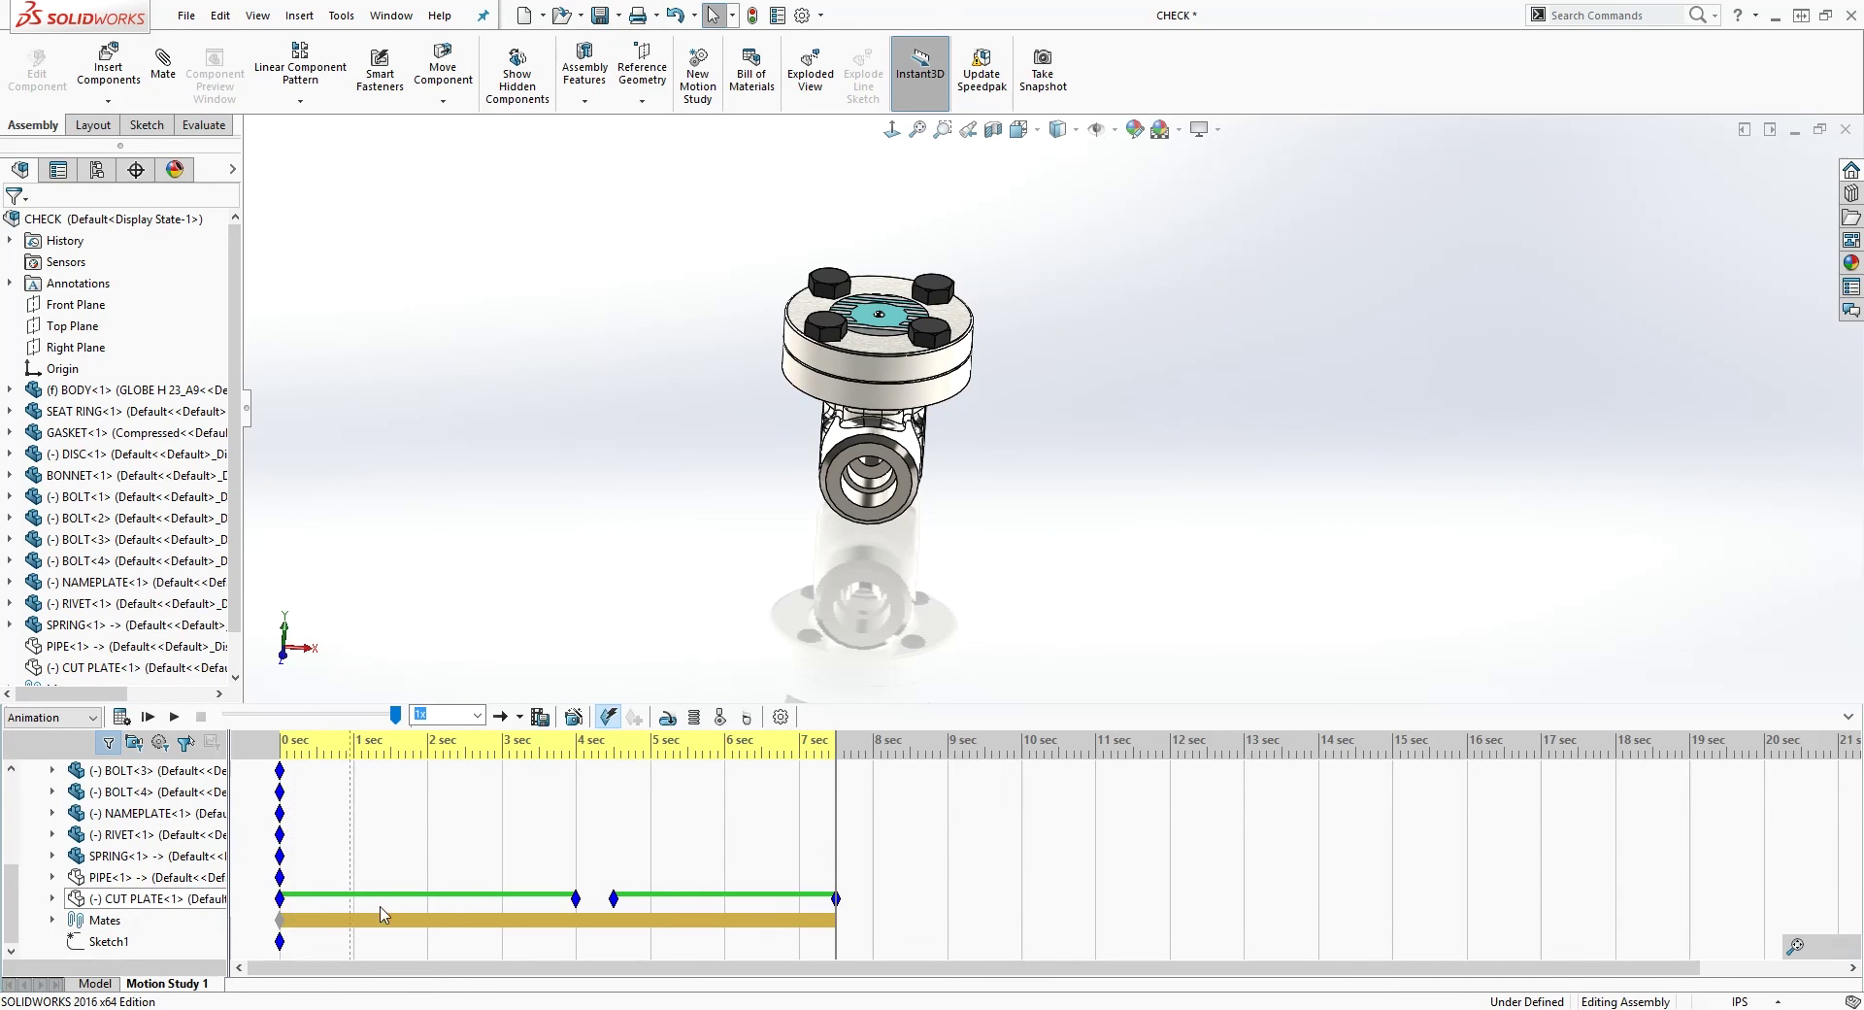
left_click_drag(835, 862, 835, 823)
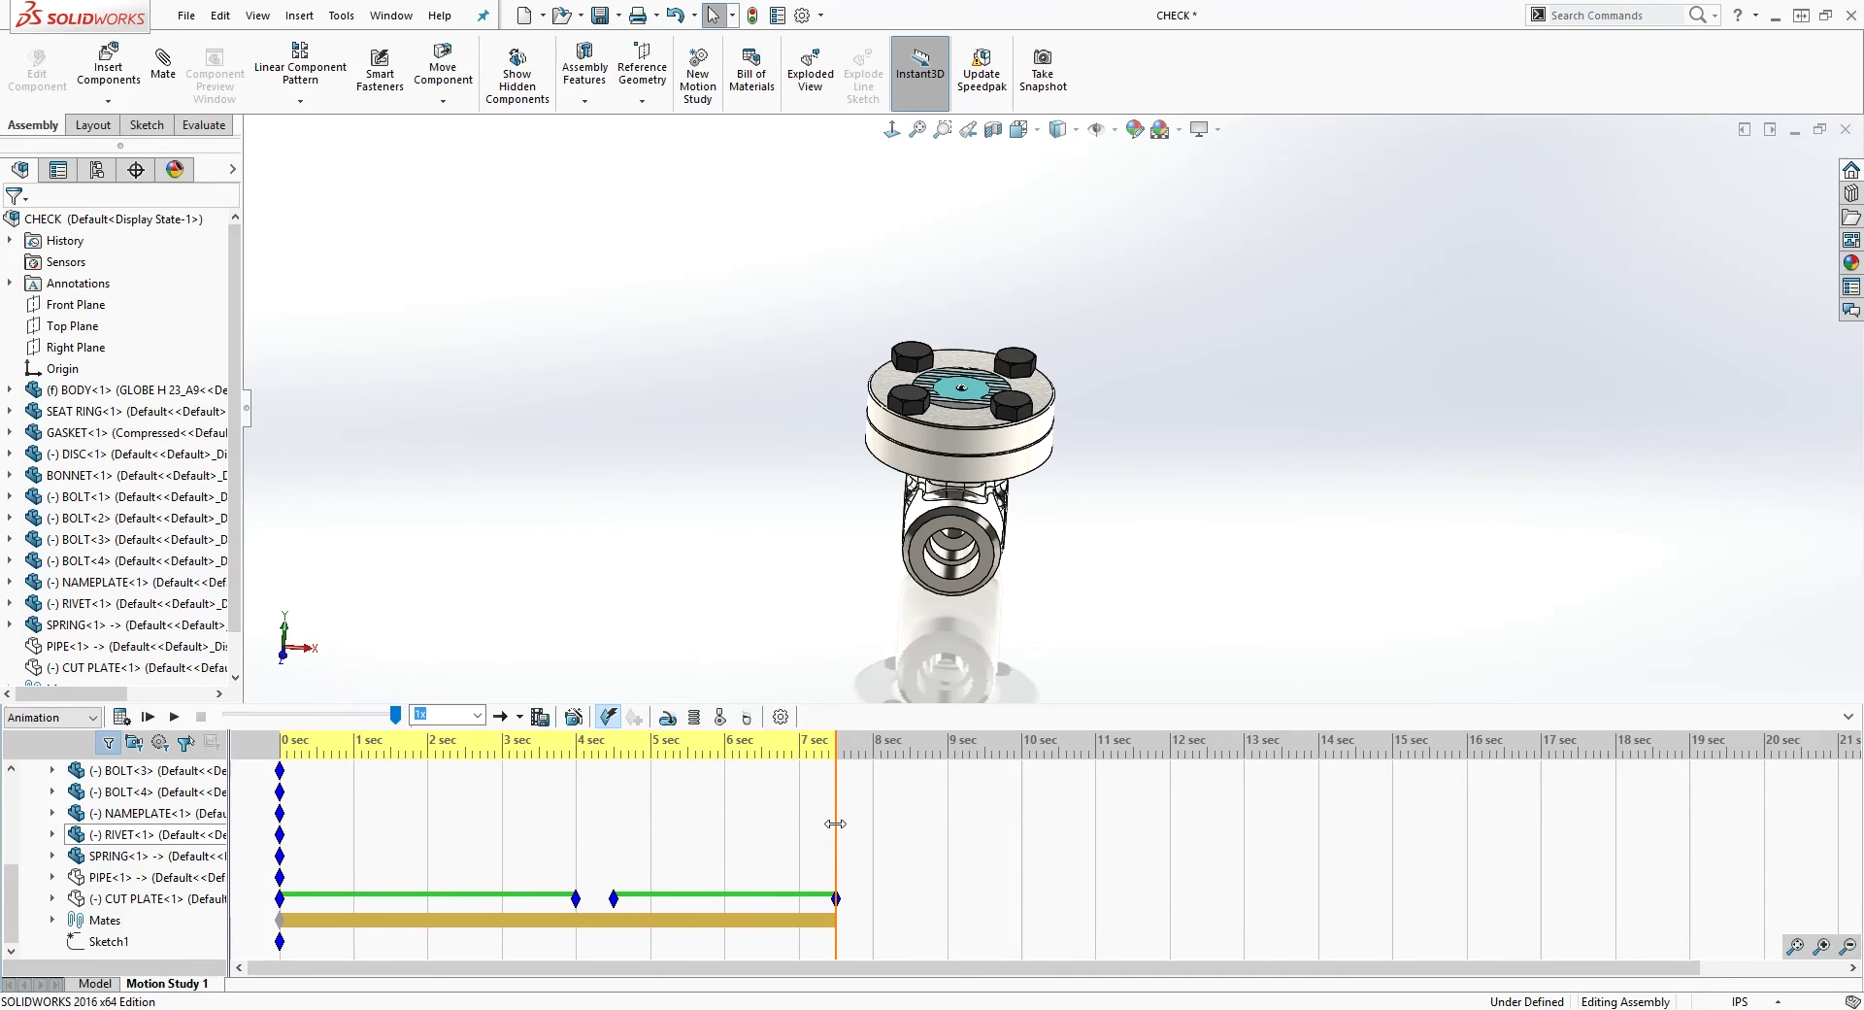
scroll(112, 828, "up", 4)
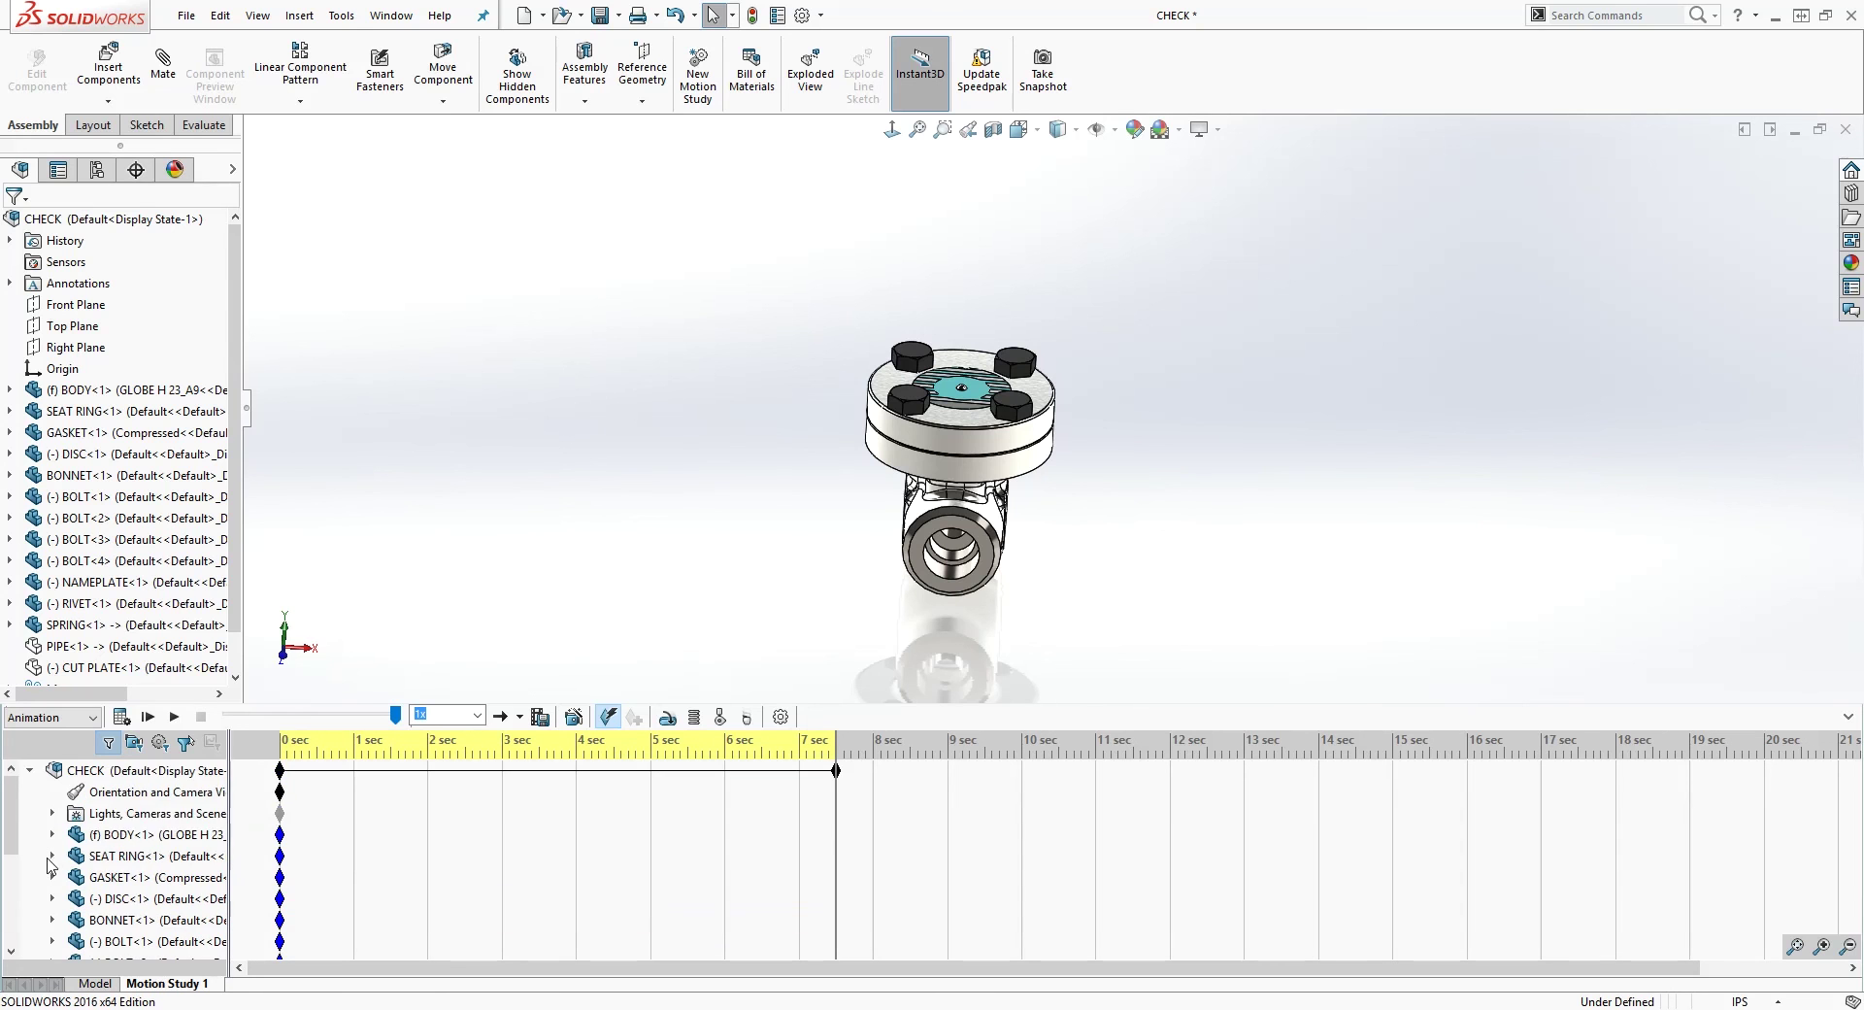
right_click(117, 821)
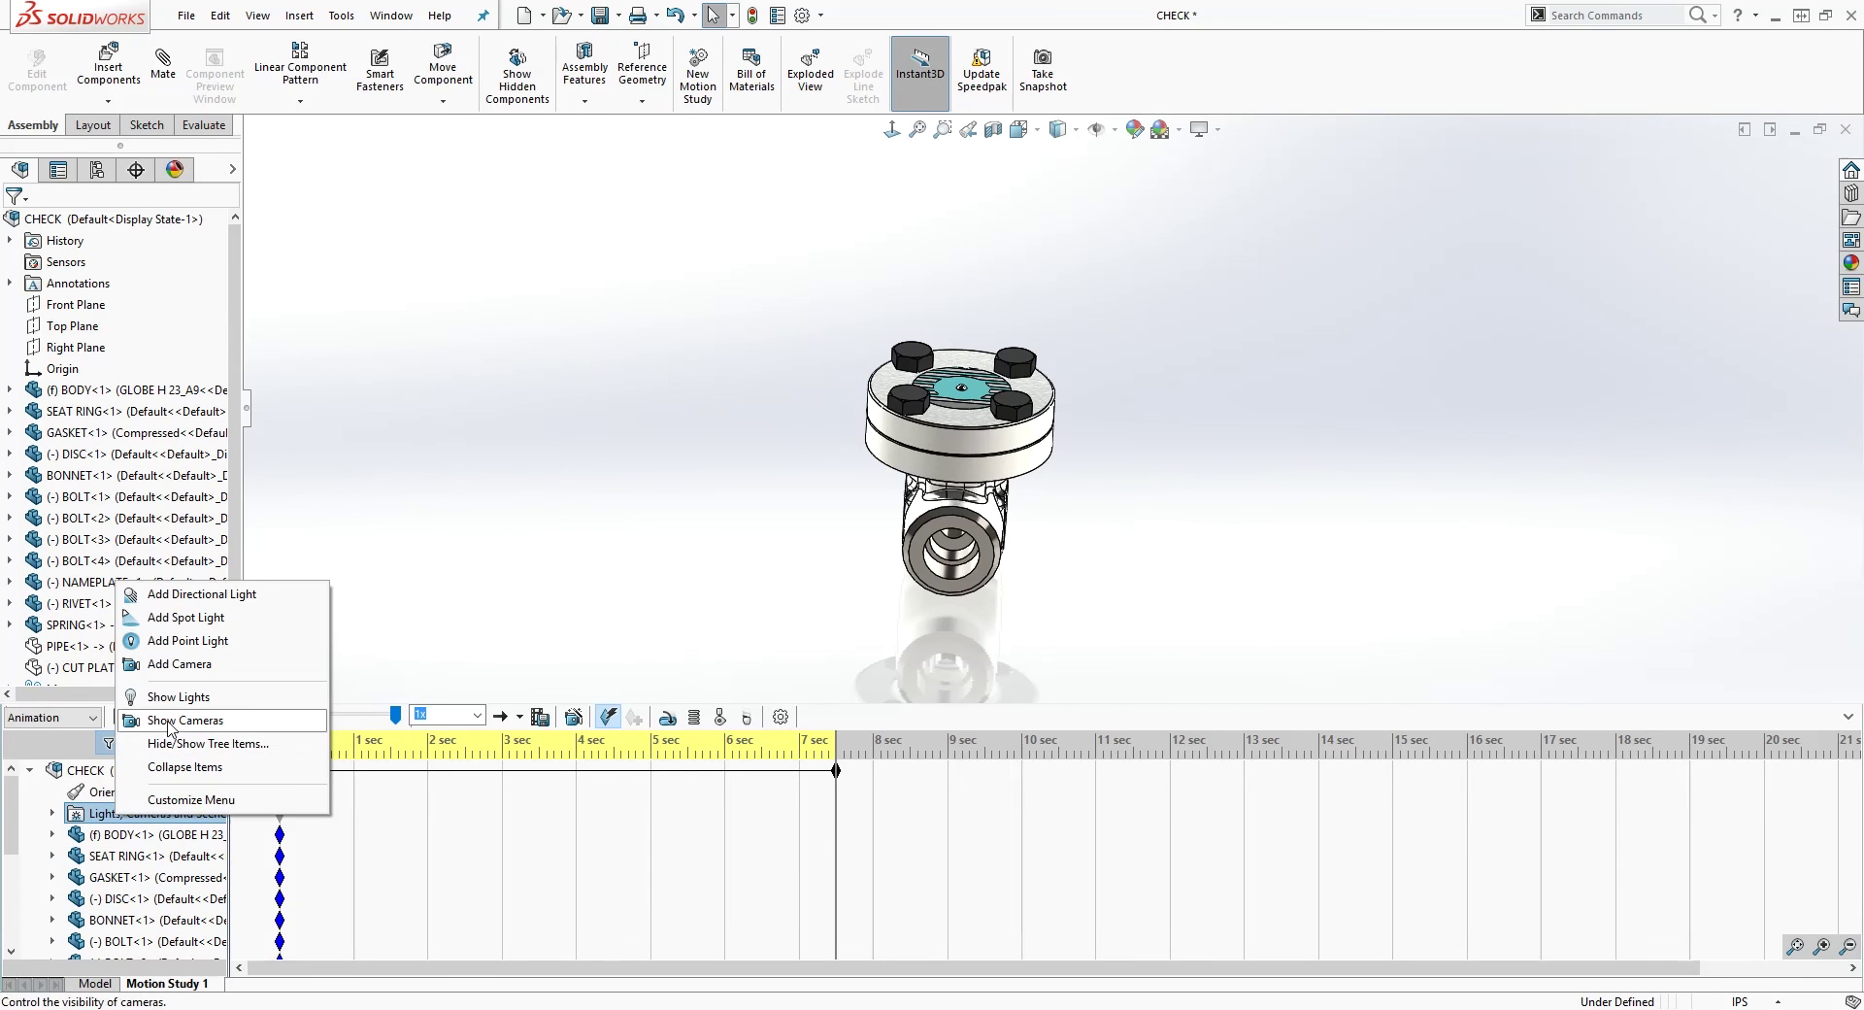
left_click(182, 664)
scroll(689, 471, "up", 5)
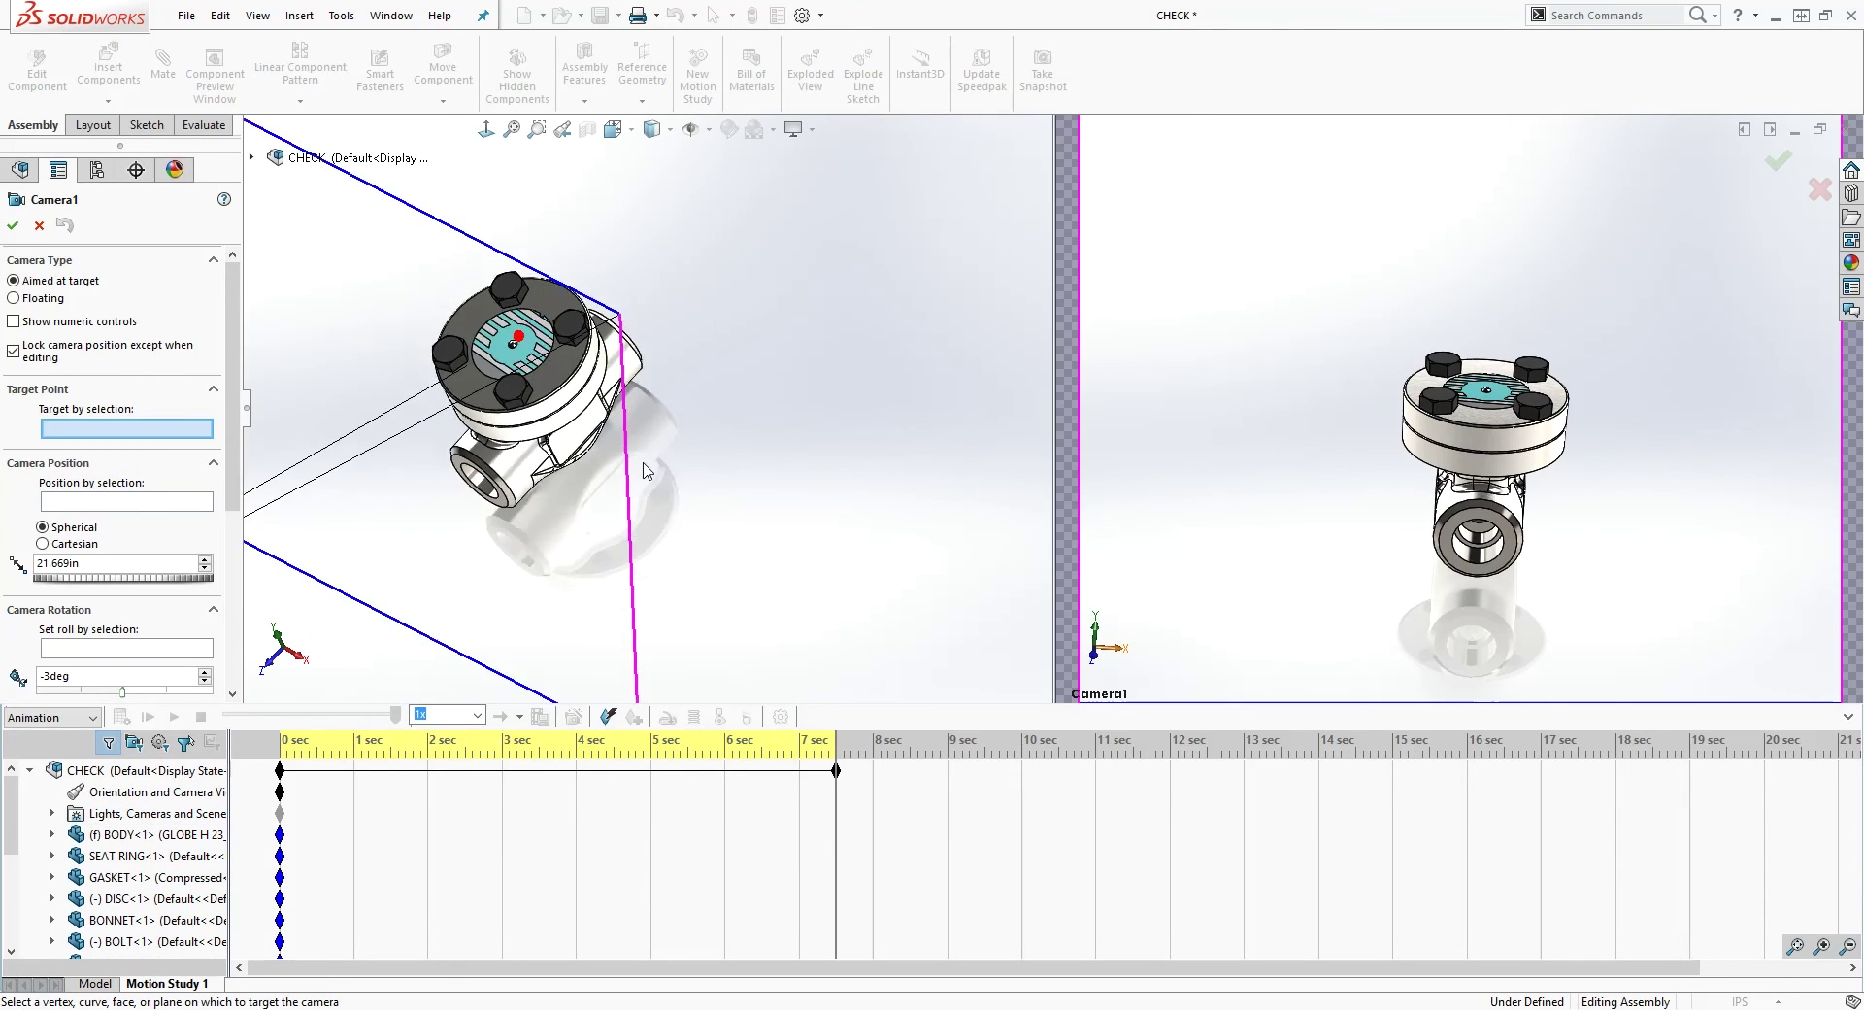
middle_click_drag(664, 493, 525, 432)
mouse_move(512, 427)
left_mouse_down()
mouse_move(759, 442)
mouse_move(361, 418)
mouse_move(831, 439)
left_mouse_up()
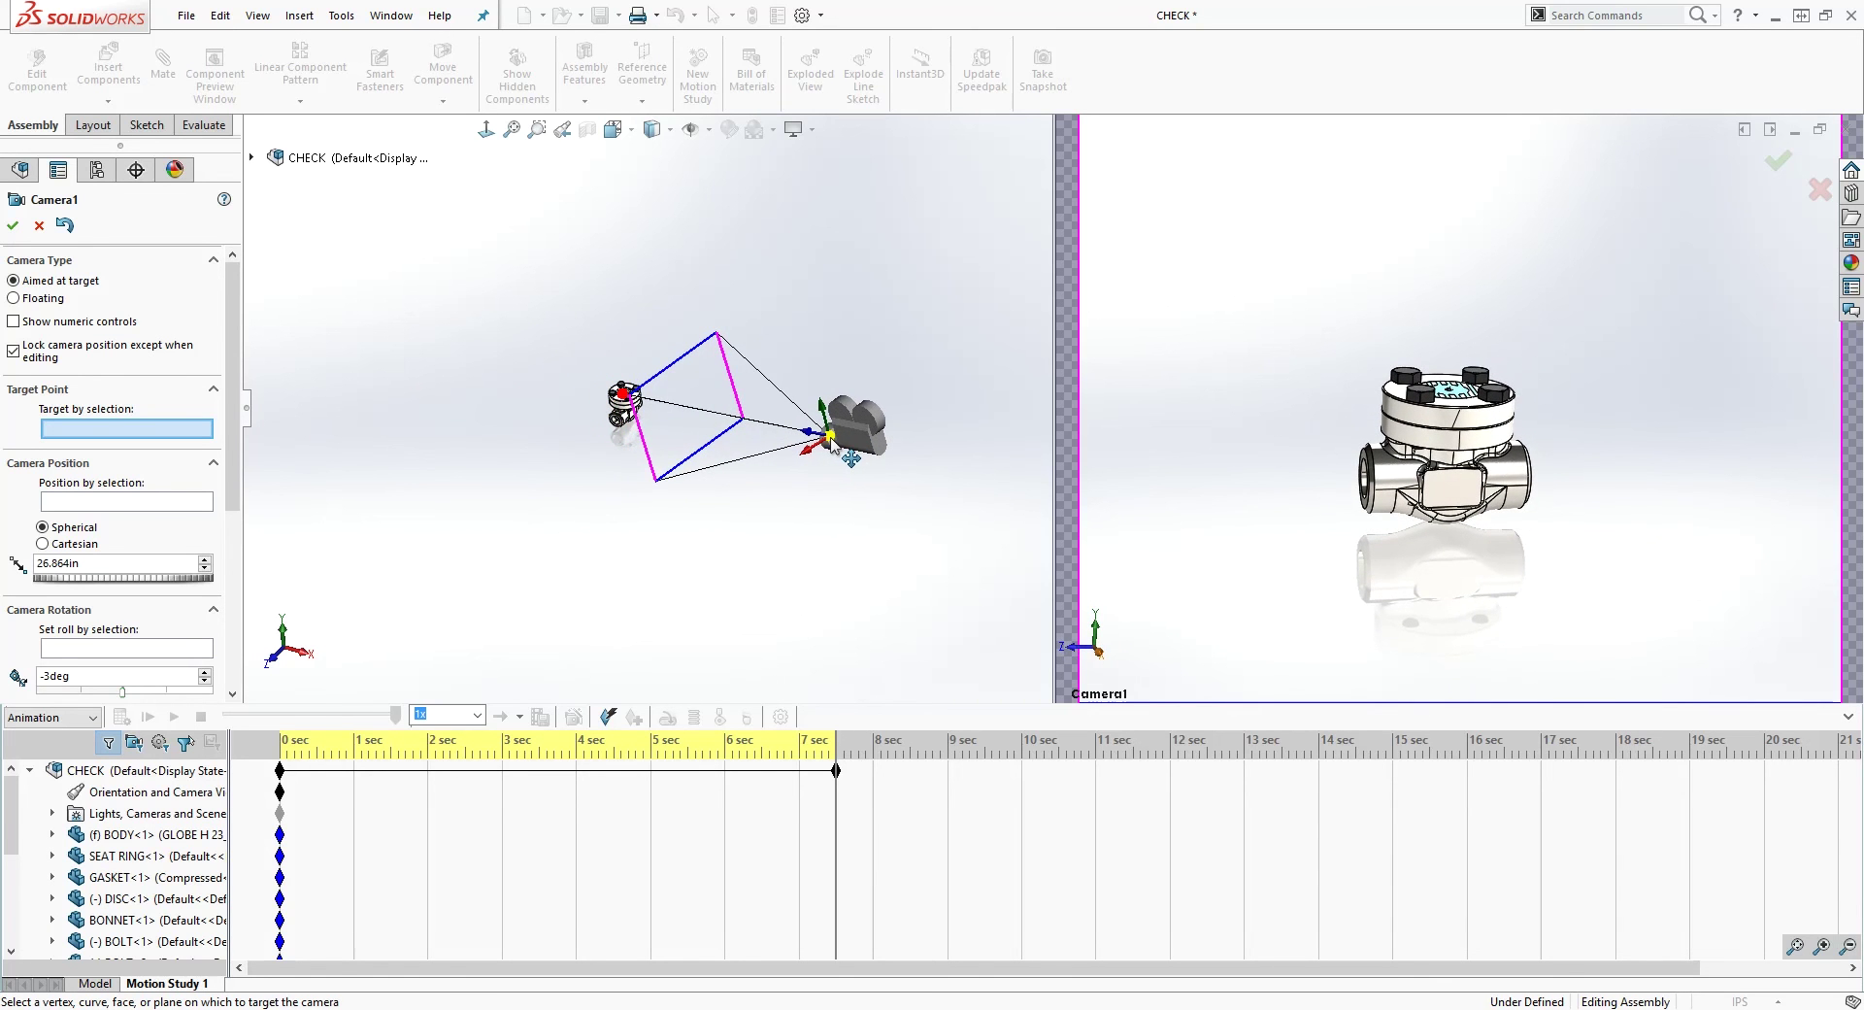
left_click(39, 226)
Orient the view to face the valve's cut side using the section at 4 sec, then return the timeline to about 7.5 sec
scroll(743, 807, "down", 4)
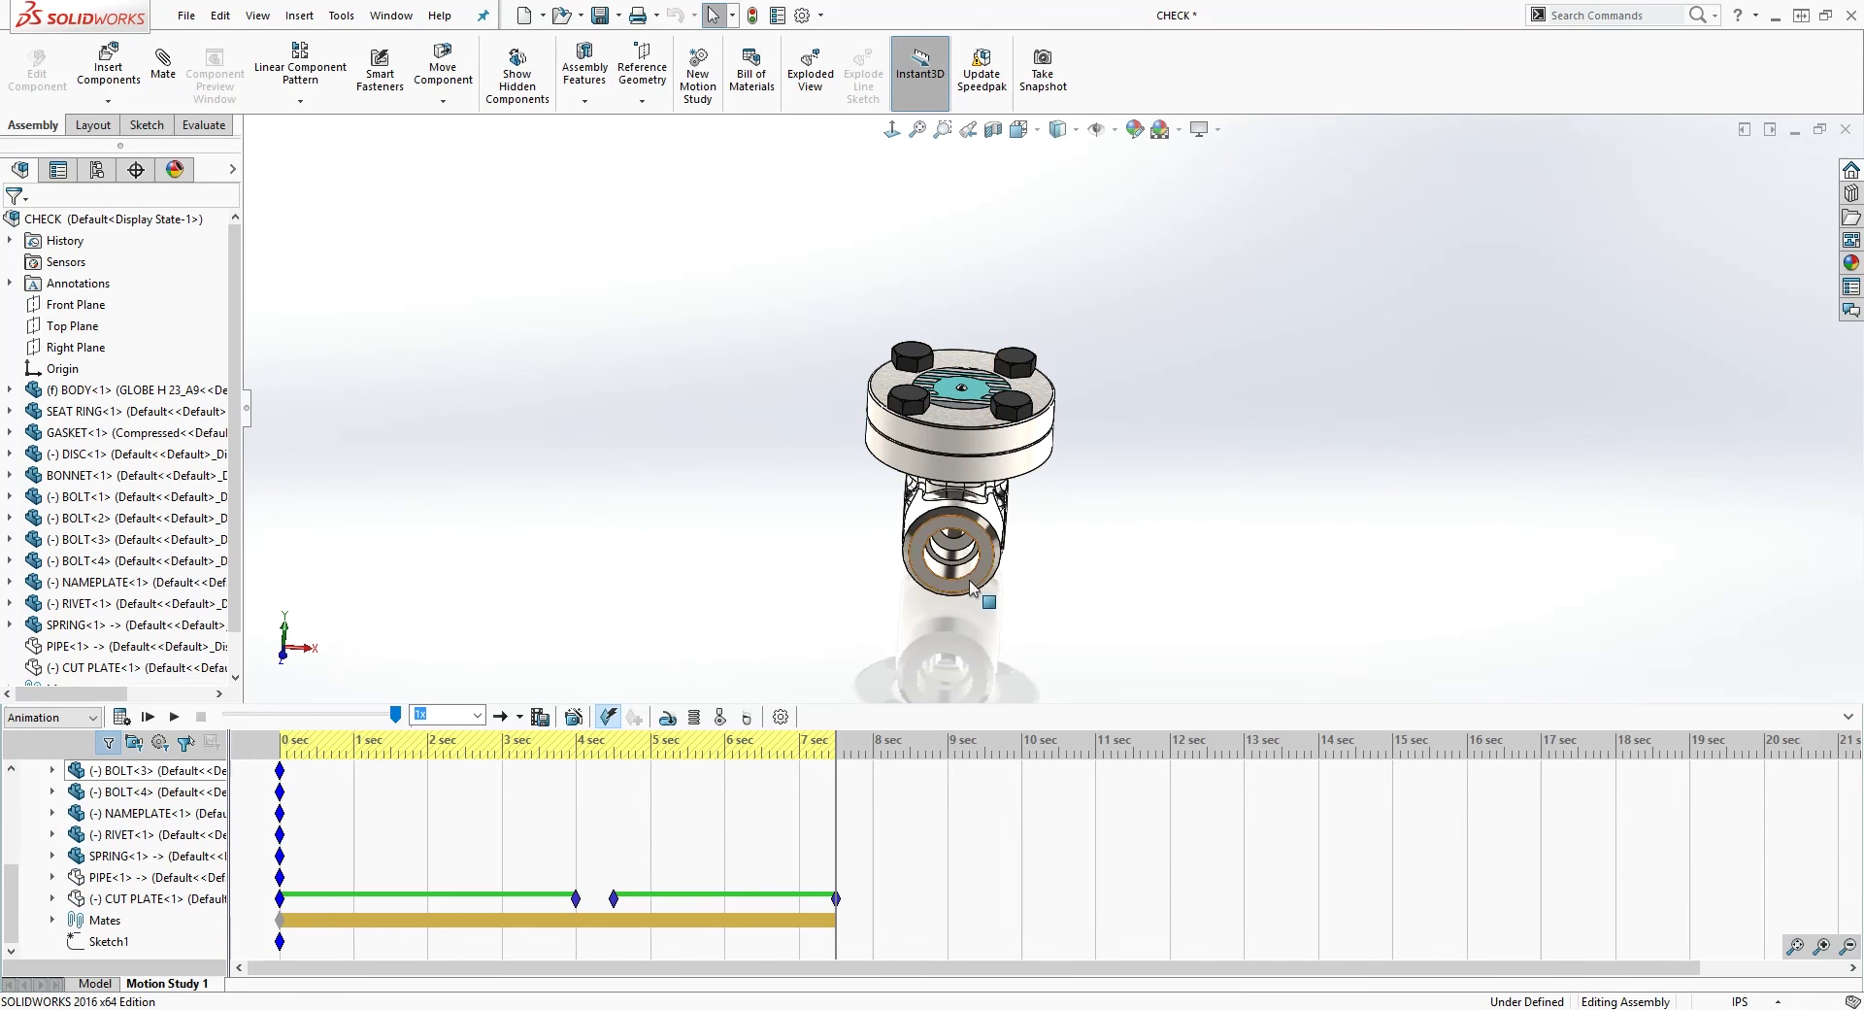
middle_click_drag(803, 534, 873, 582)
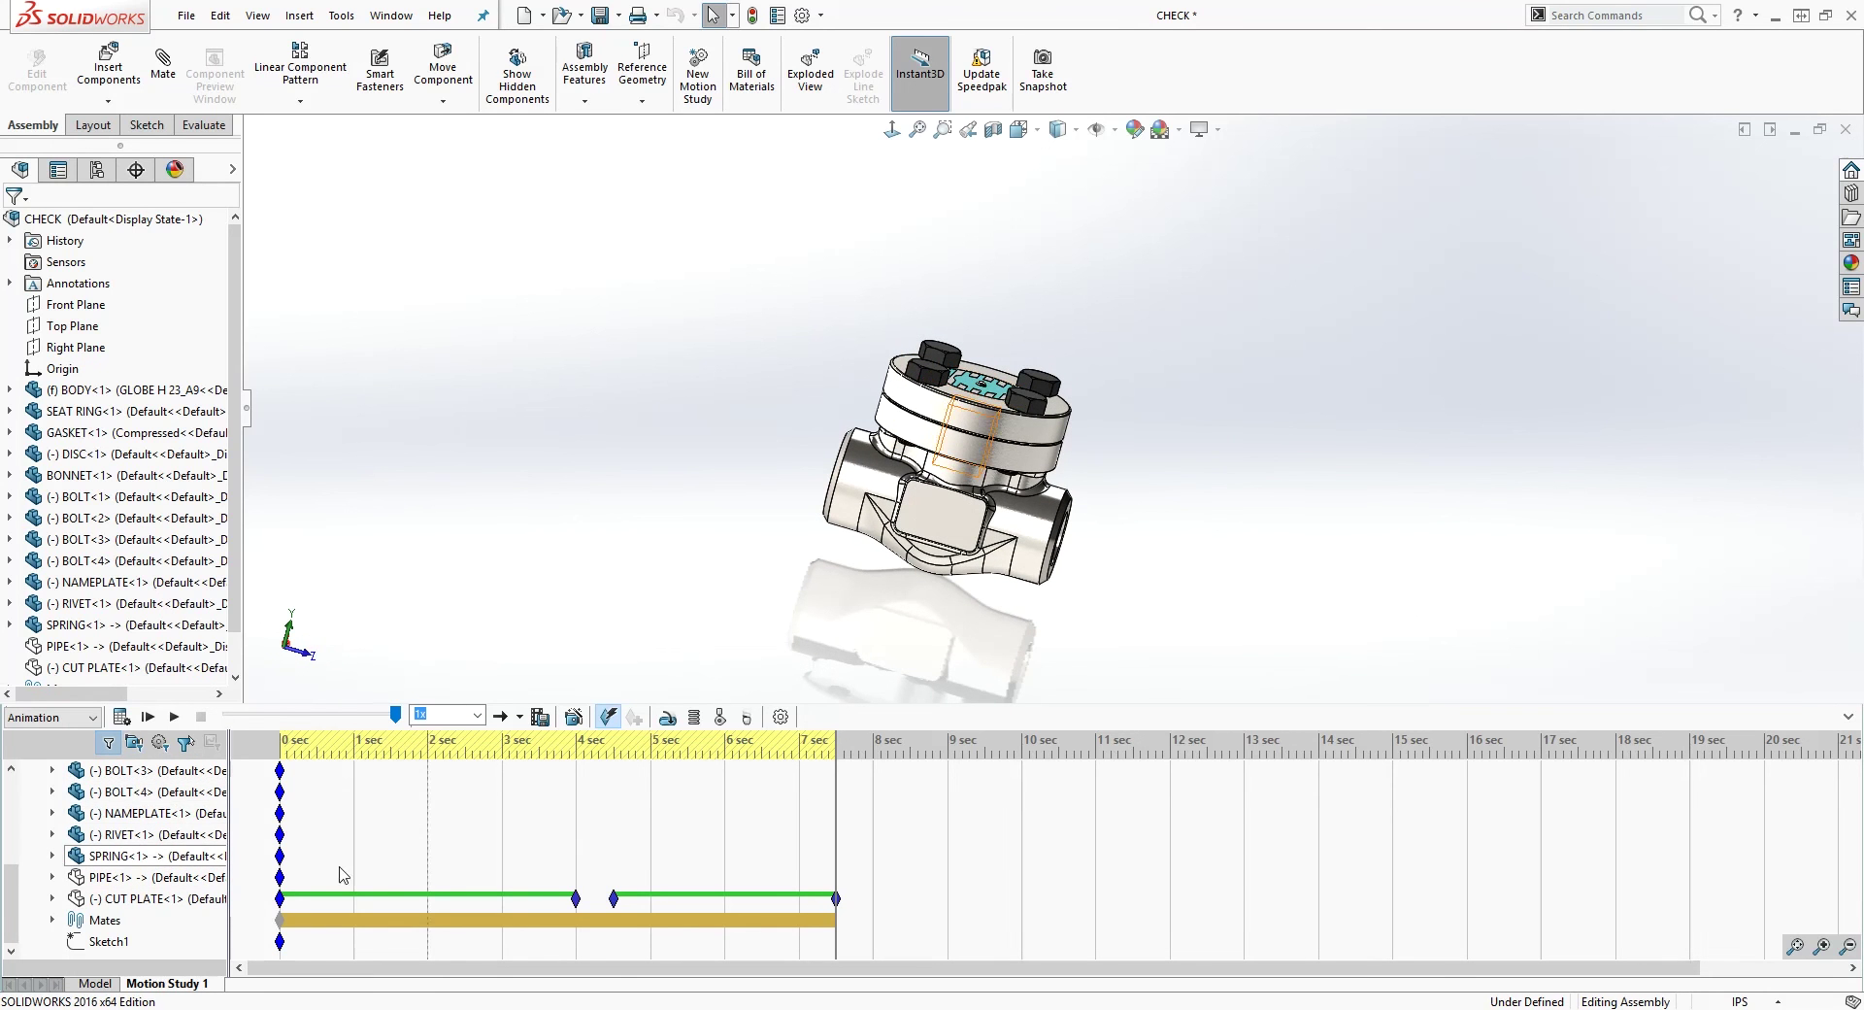
left_click_drag(835, 803, 570, 814)
mouse_move(1110, 577)
middle_mouse_down()
mouse_move(1247, 551)
mouse_move(1211, 528)
mouse_move(1069, 541)
mouse_move(1117, 604)
mouse_move(1106, 474)
mouse_move(1086, 509)
mouse_move(1121, 568)
mouse_move(1098, 549)
middle_mouse_up()
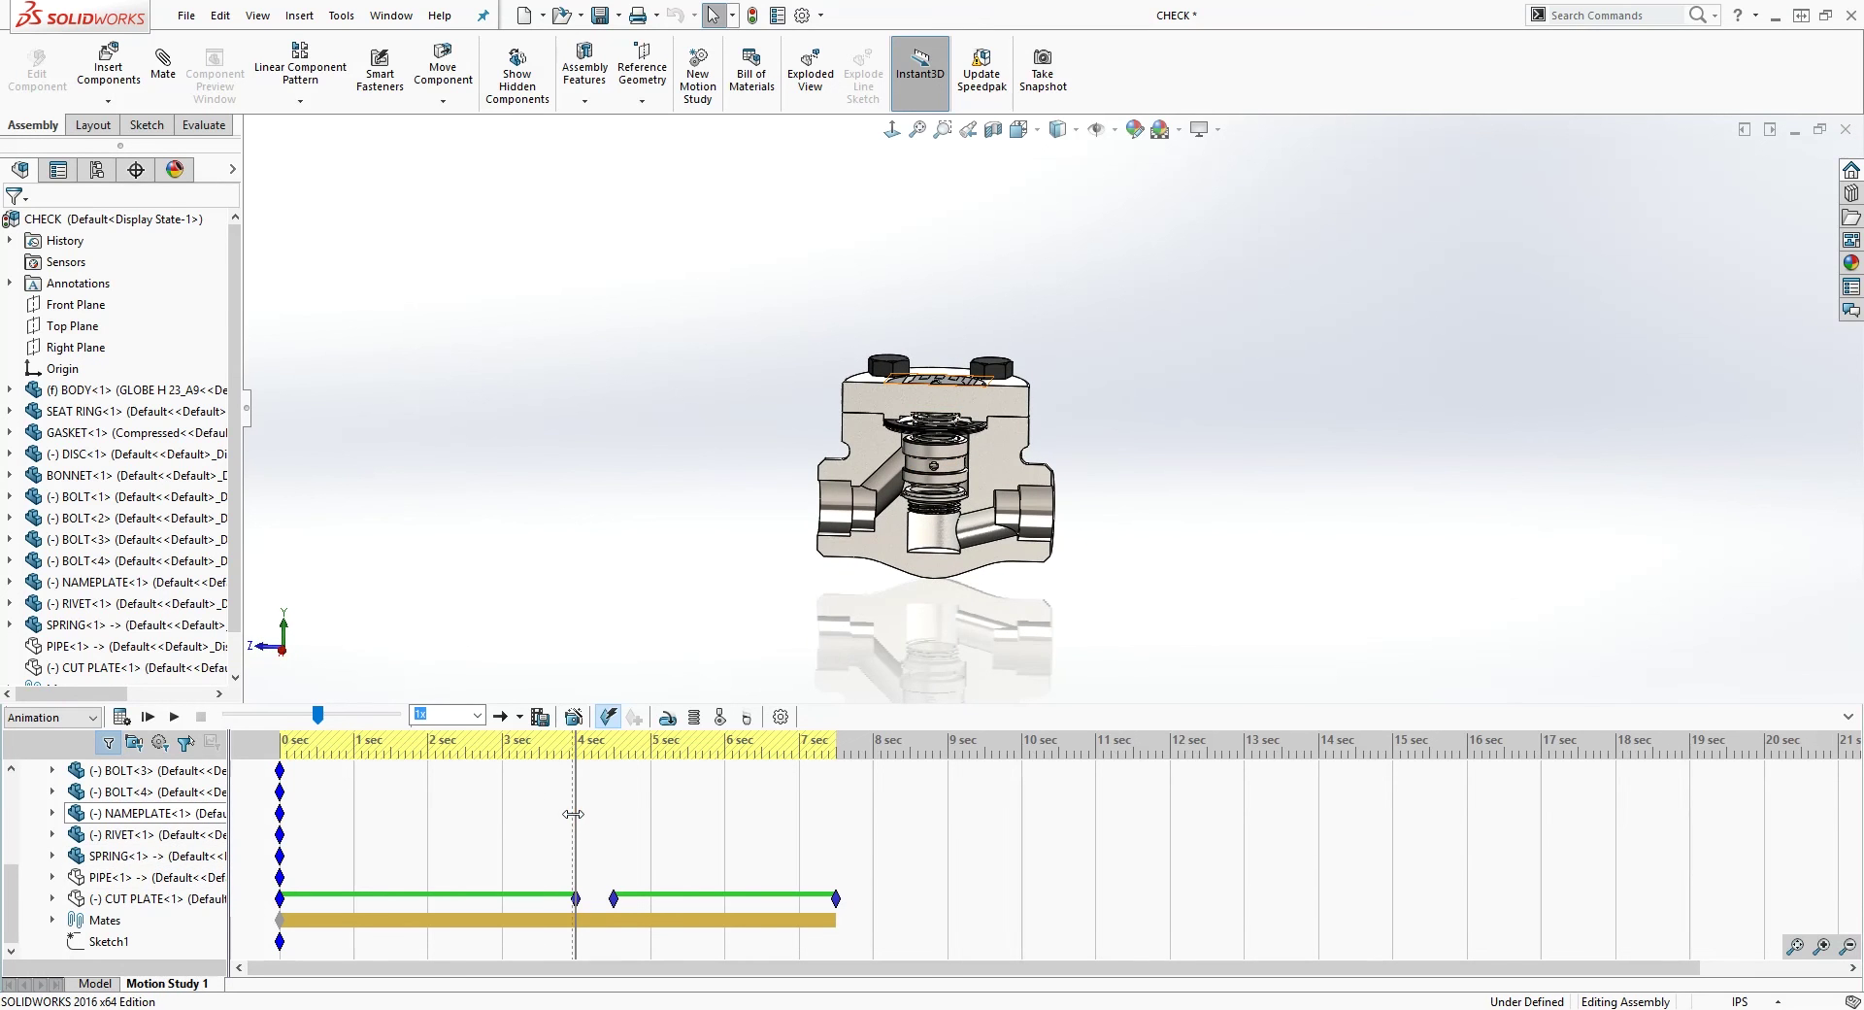
left_click_drag(574, 813, 832, 813)
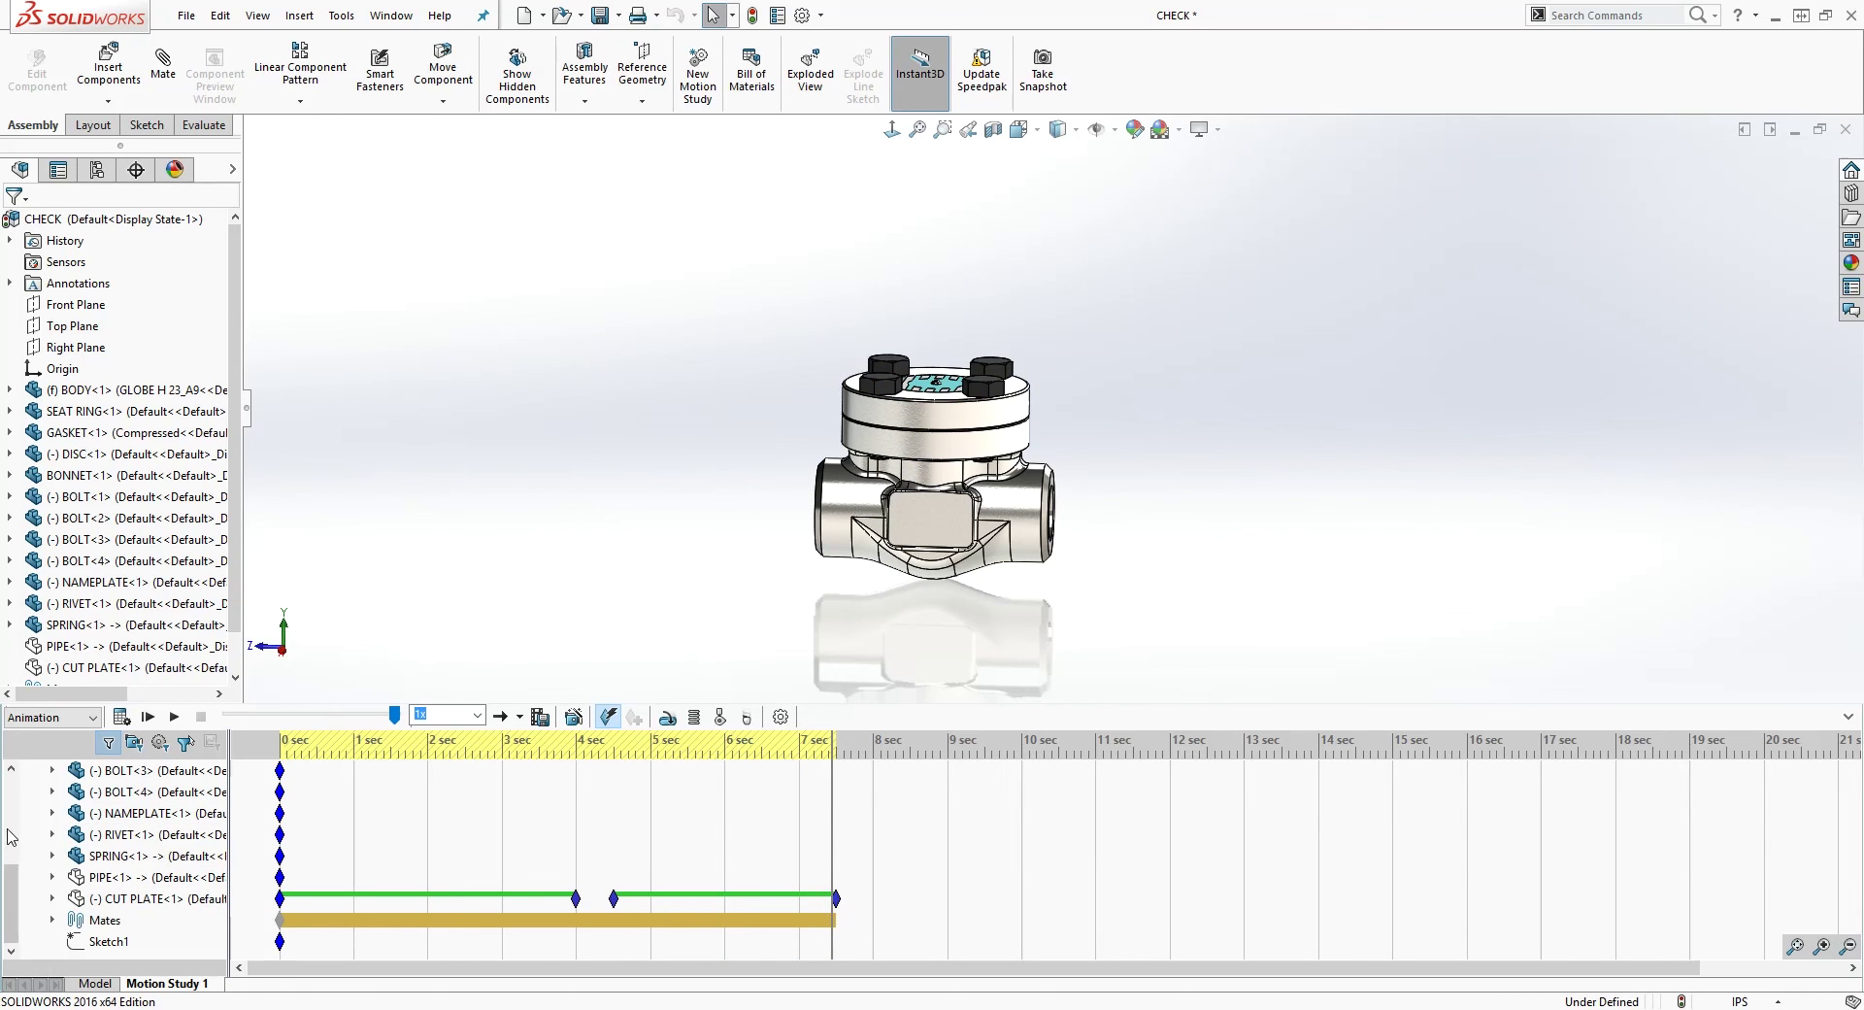
Add a camera under Lights, Cameras and Scene and move its target point to the middle of the valve
left_click_drag(13, 885, 14, 798)
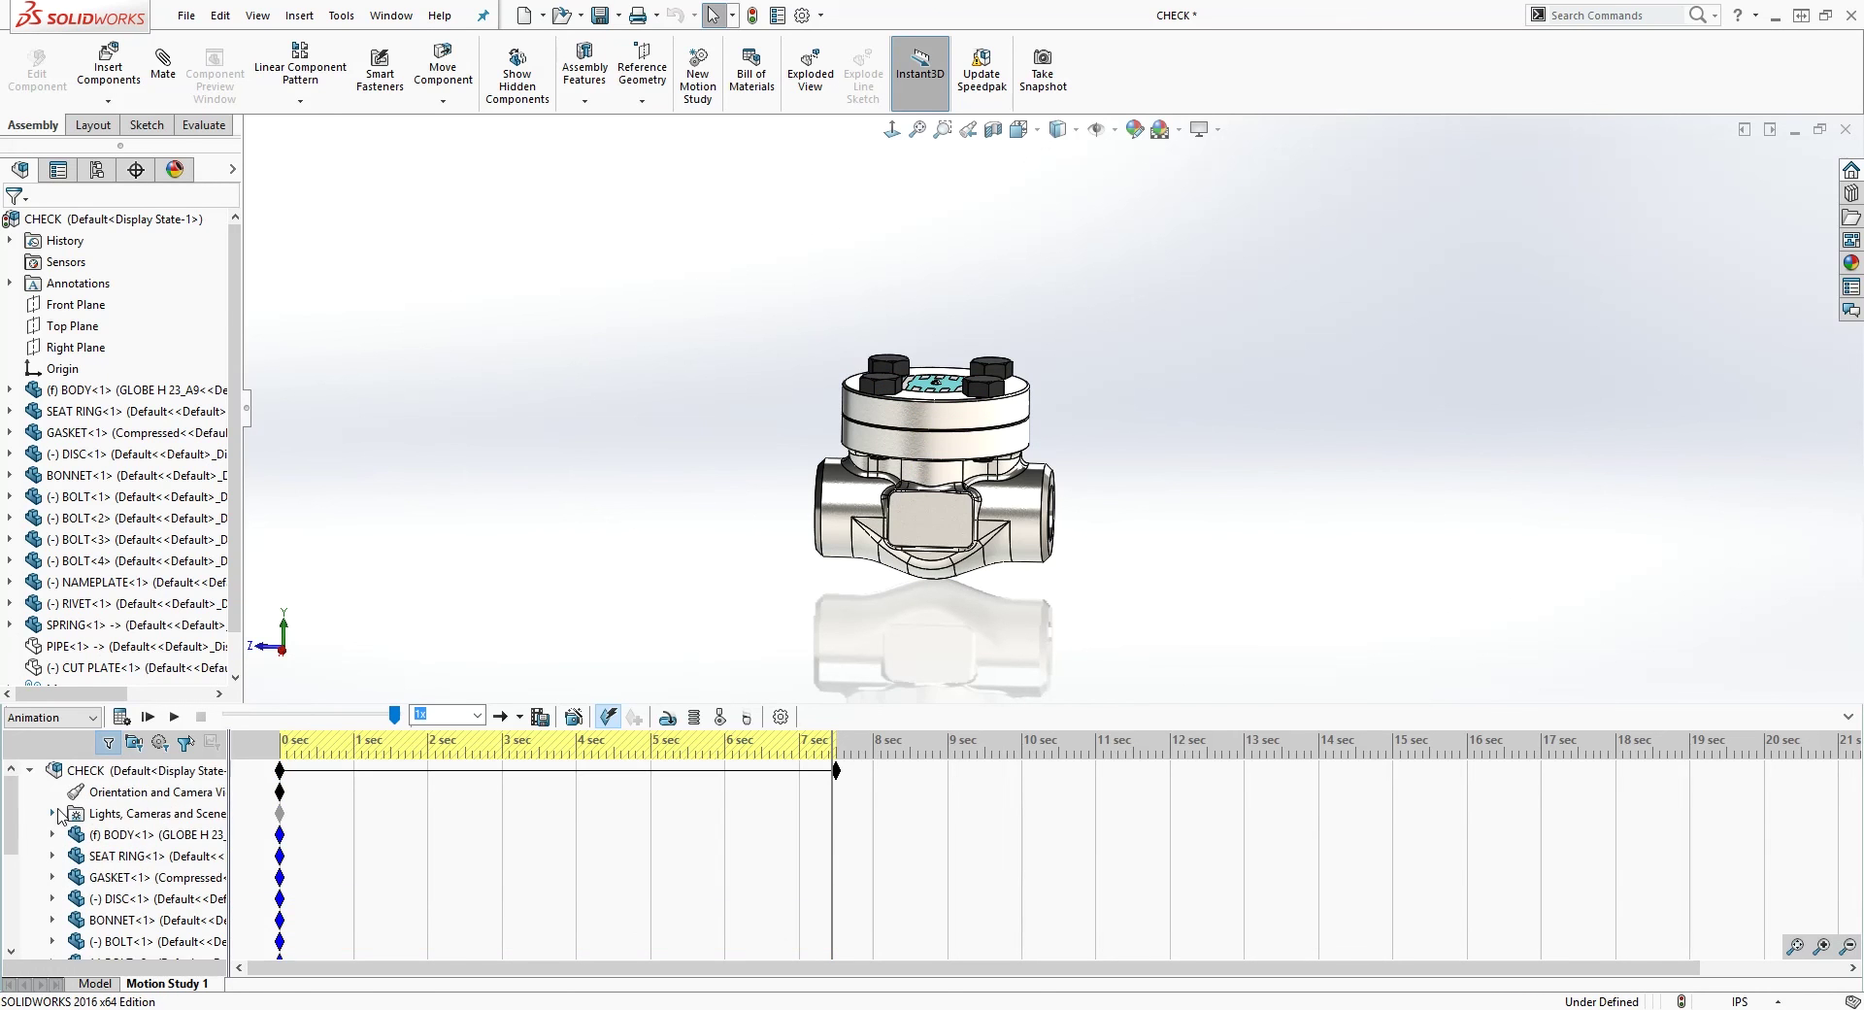
left_click(53, 814)
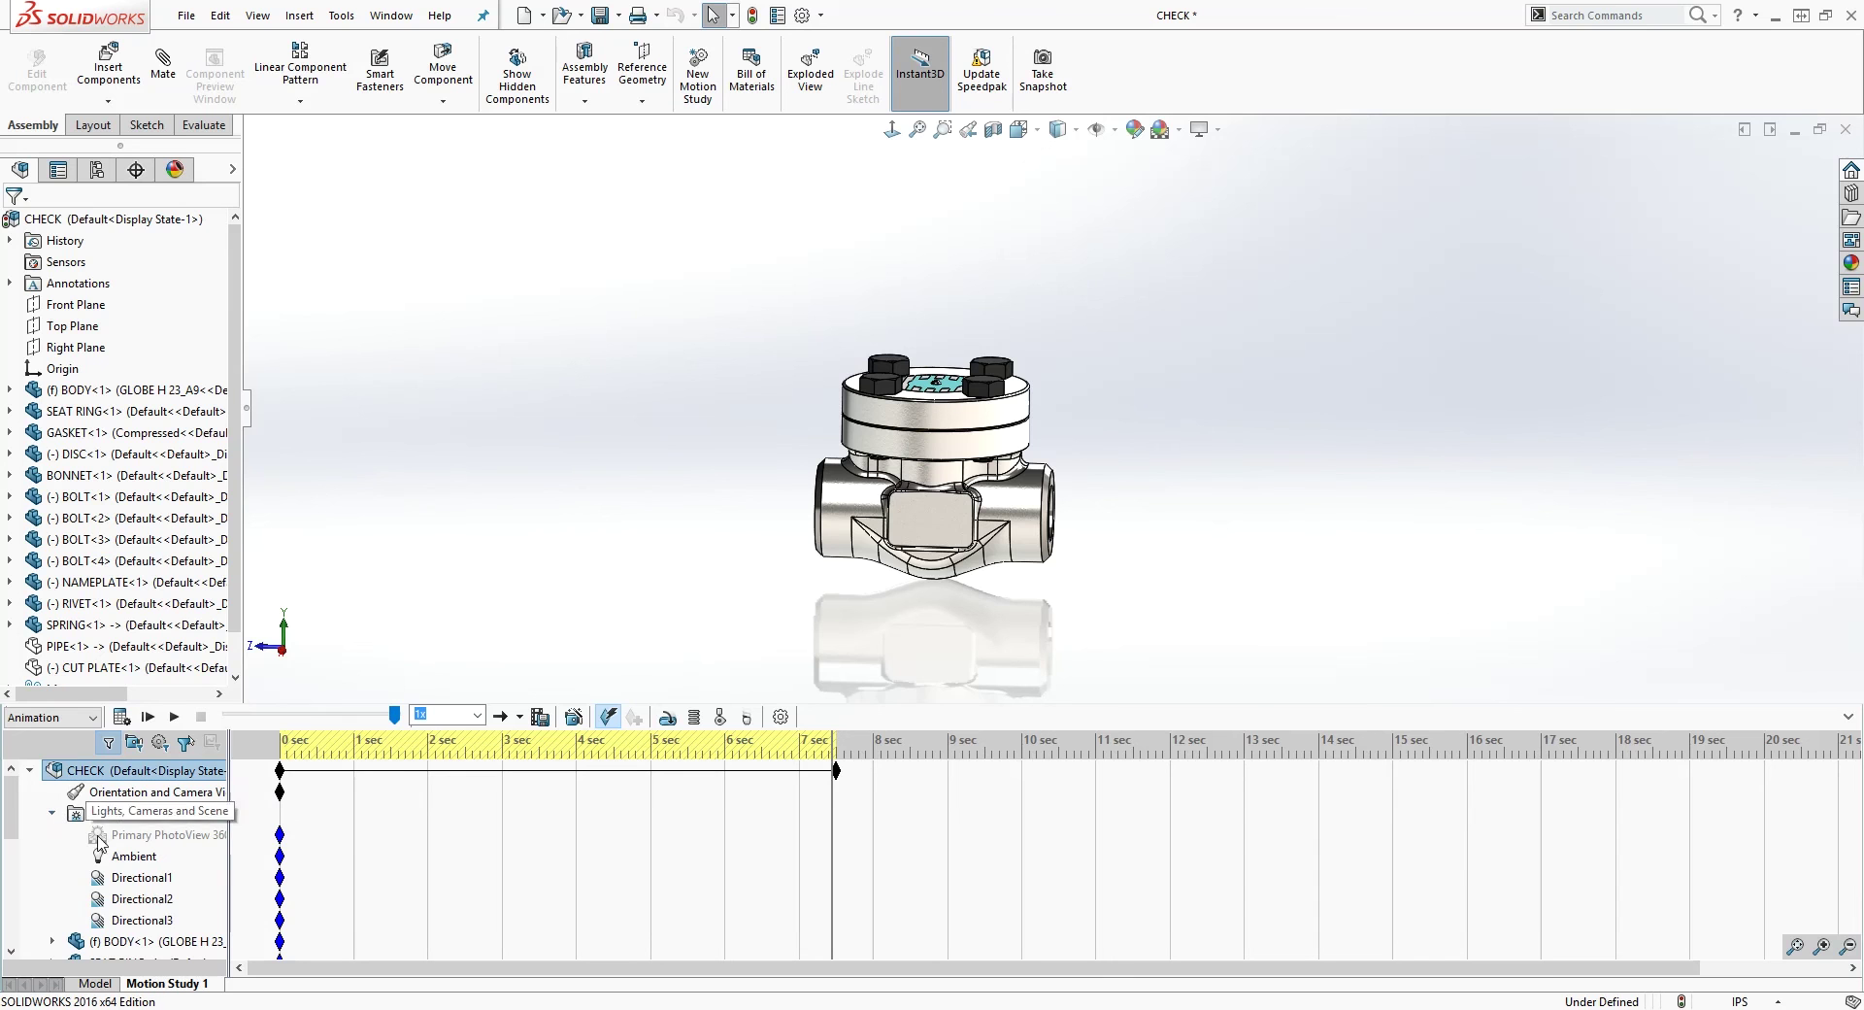
right_click(144, 817)
left_click(229, 661)
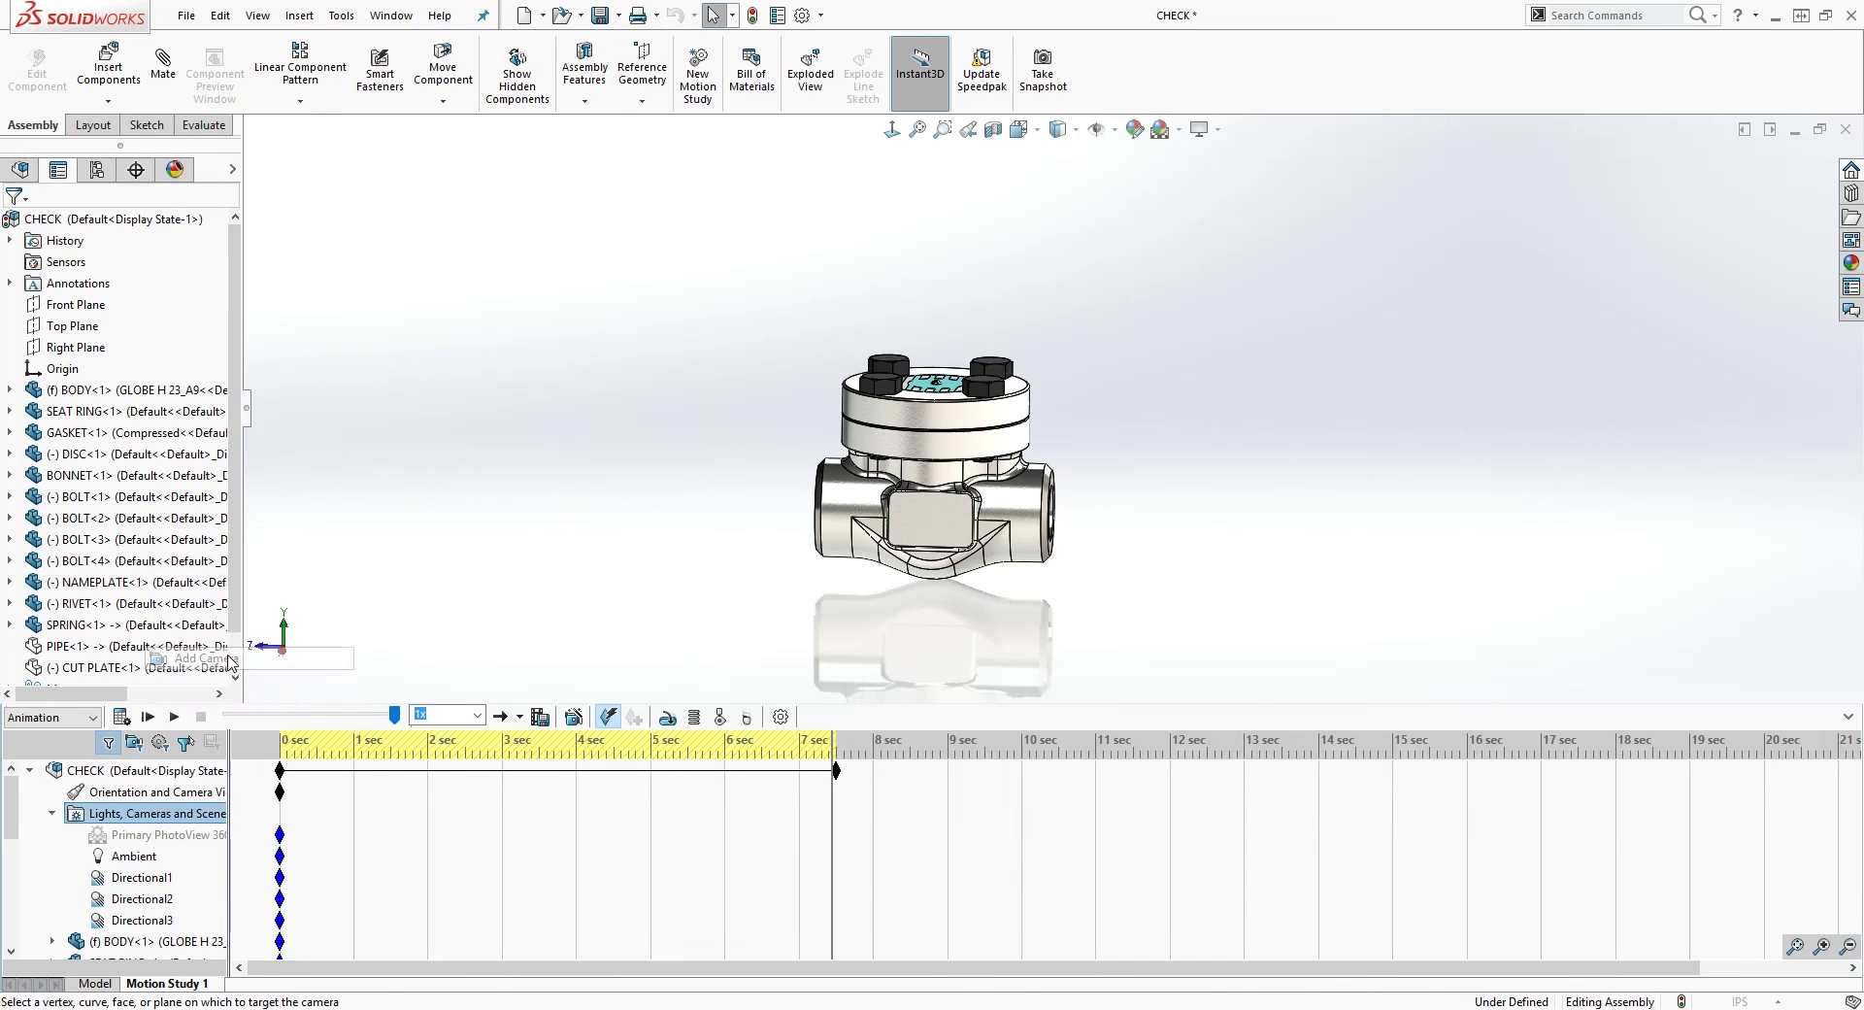
middle_click_drag(714, 473, 621, 417)
scroll(599, 378, "down", 5)
left_click_drag(594, 363, 573, 417)
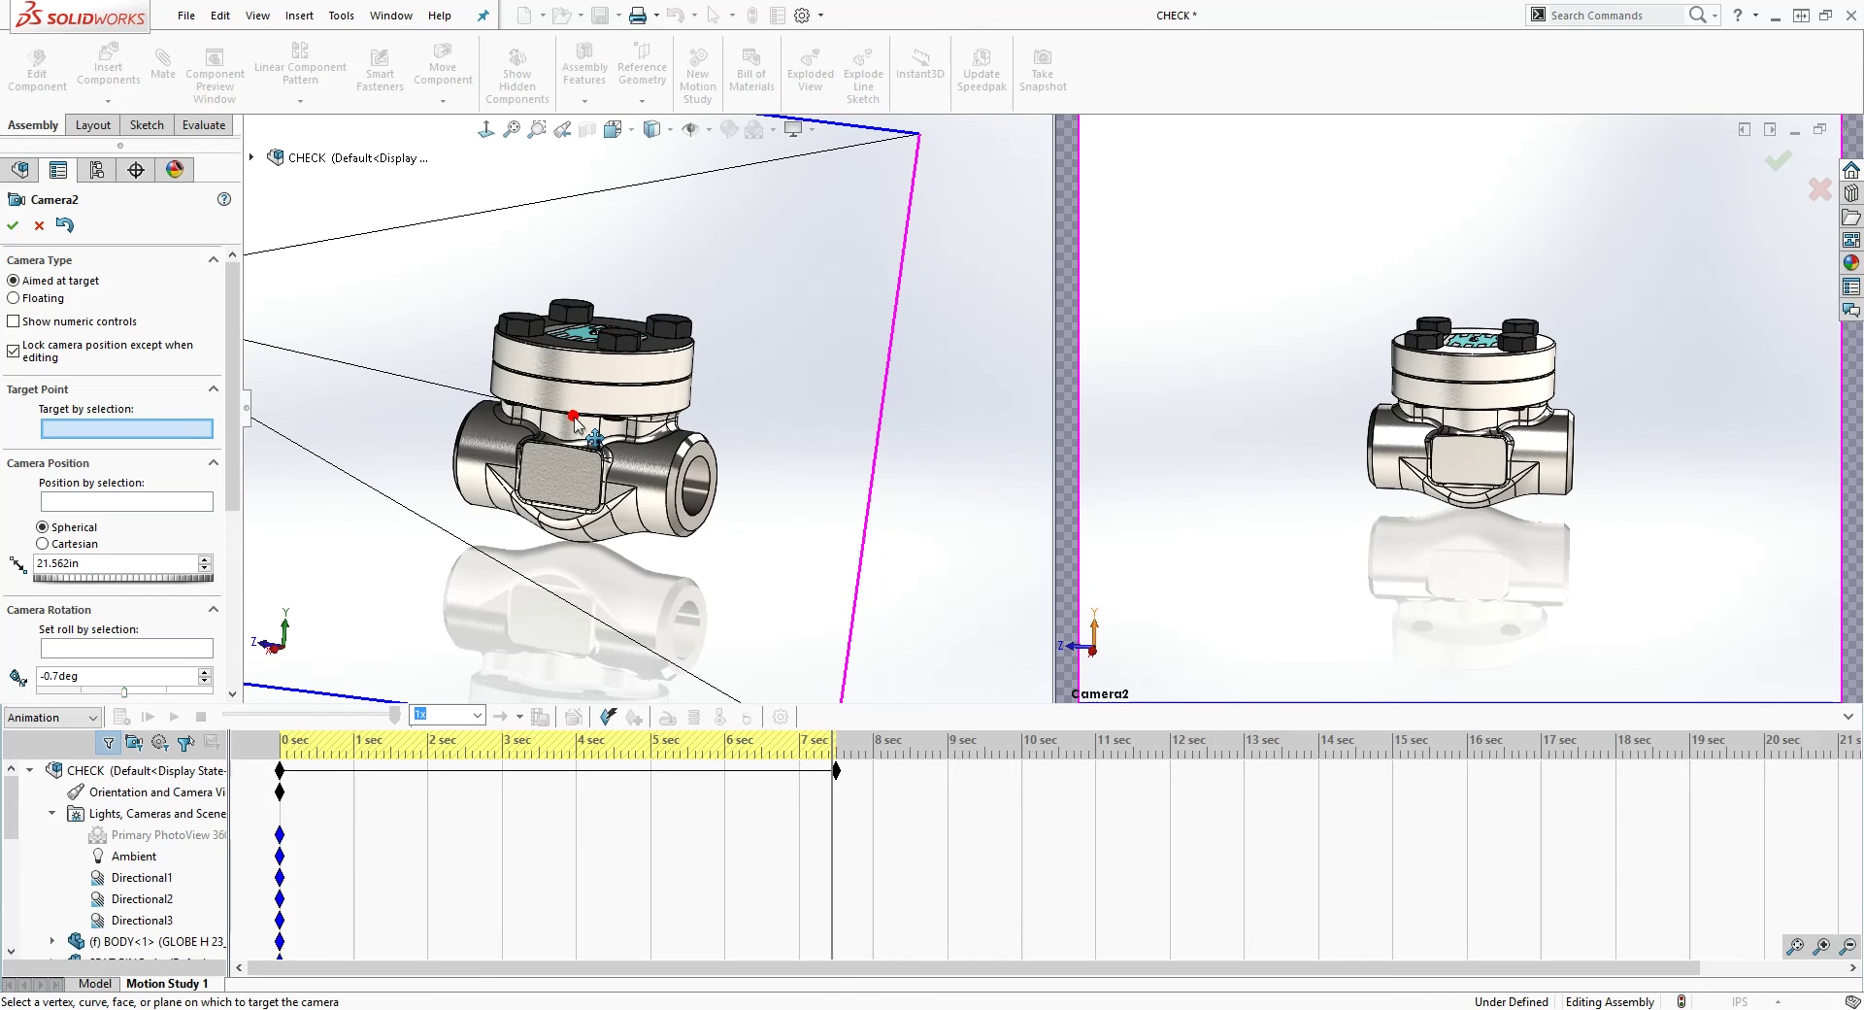
Narrow the camera's field of view to about 16.2 deg, set its aspect ratio to 16 : 9 and accept the camera
scroll(753, 412, "up", 5)
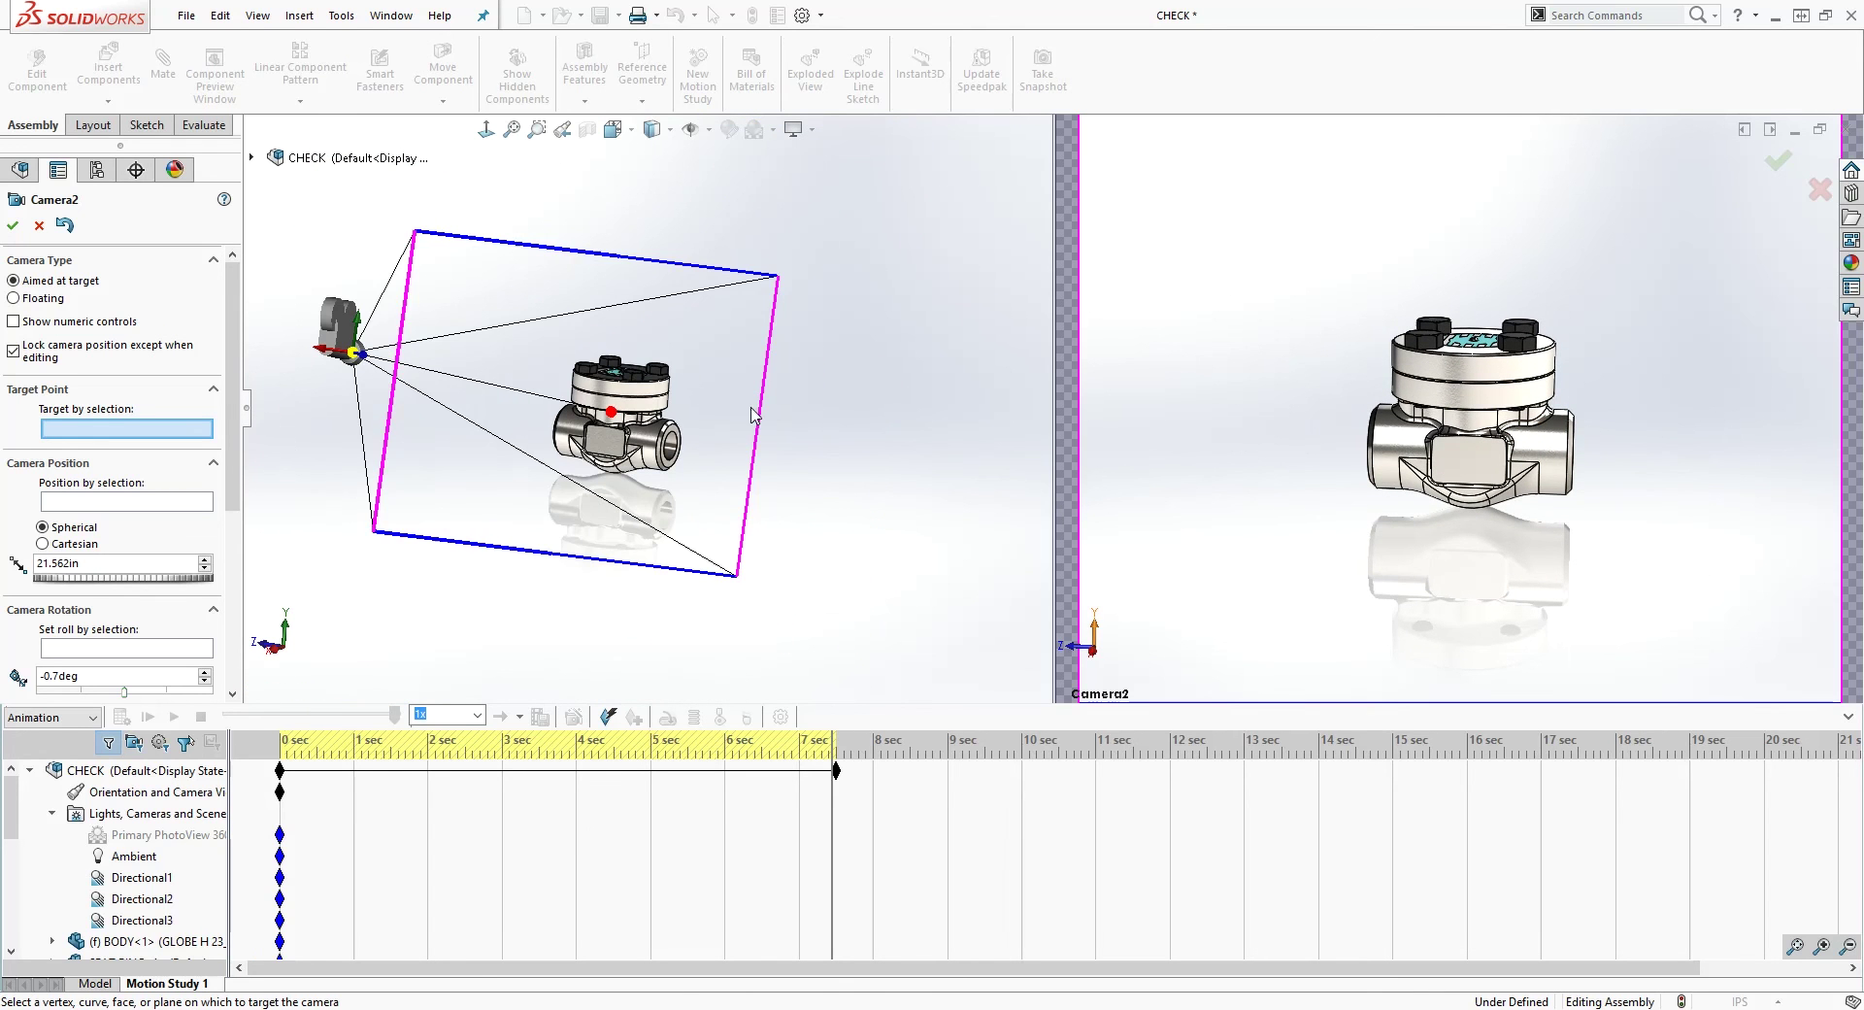
left_click_drag(763, 419, 926, 380)
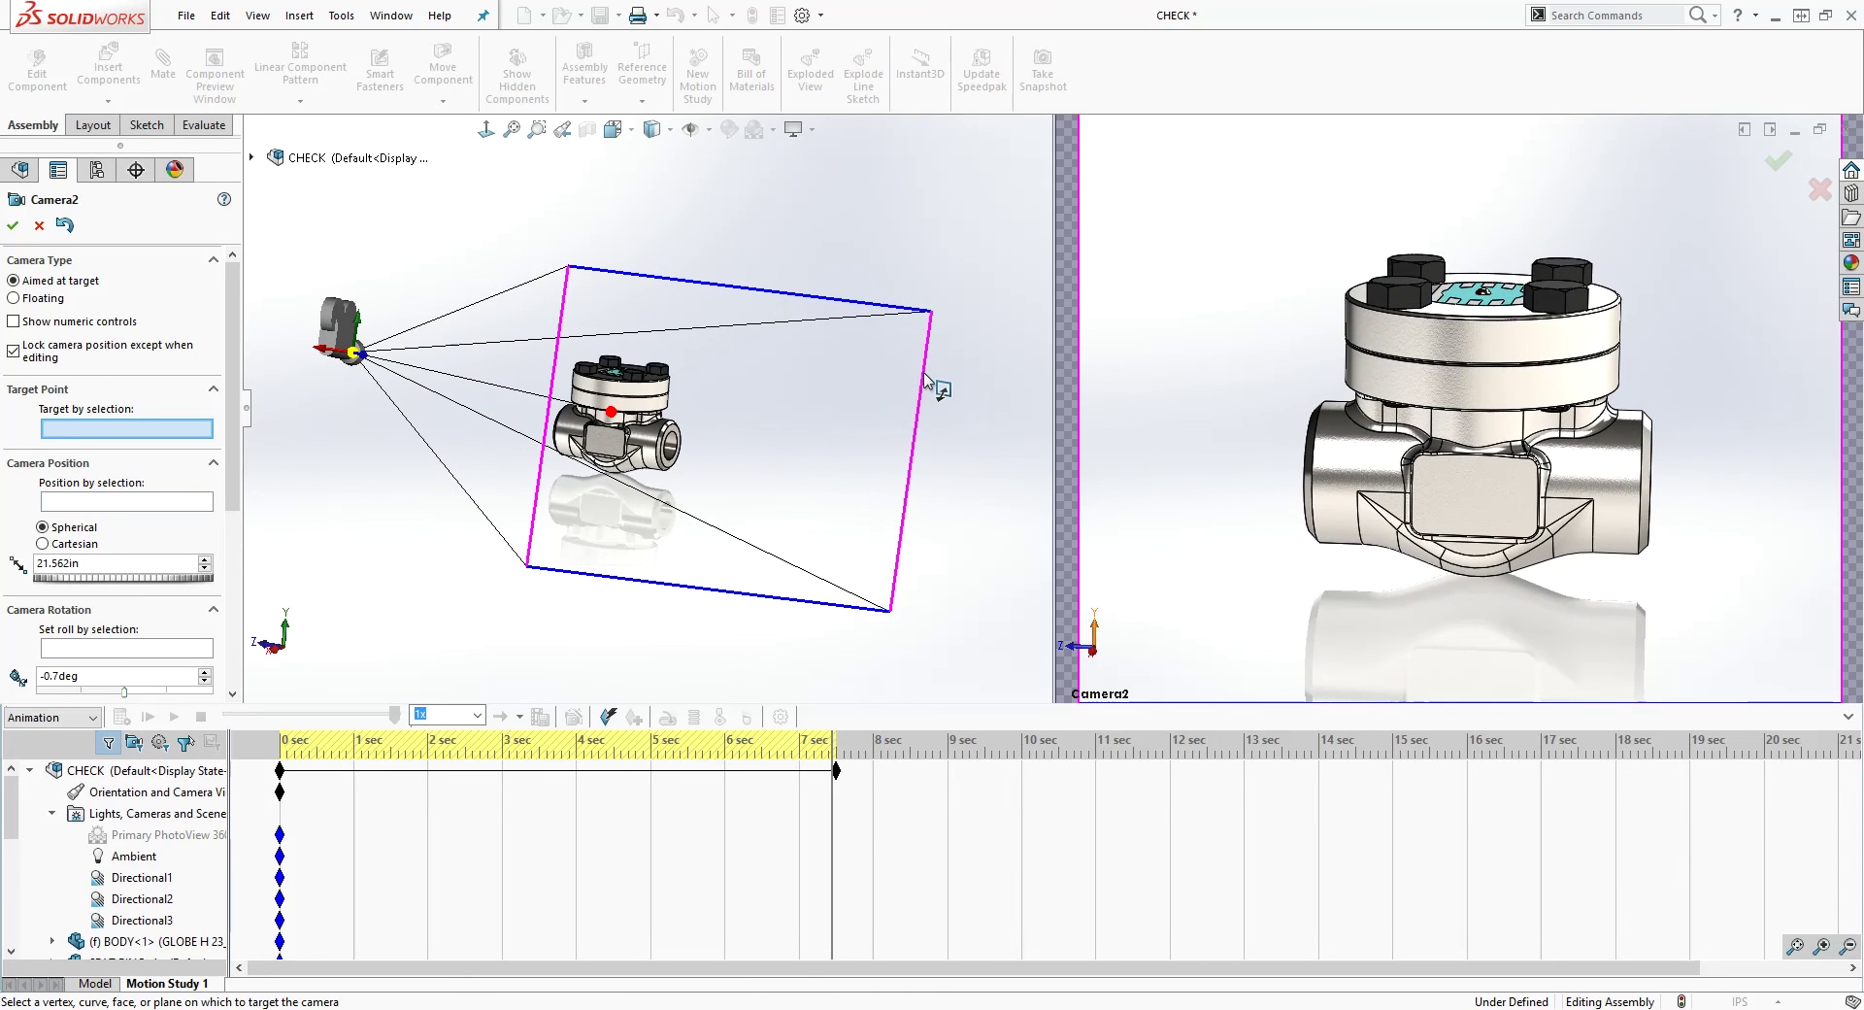
left_click_drag(233, 406, 234, 580)
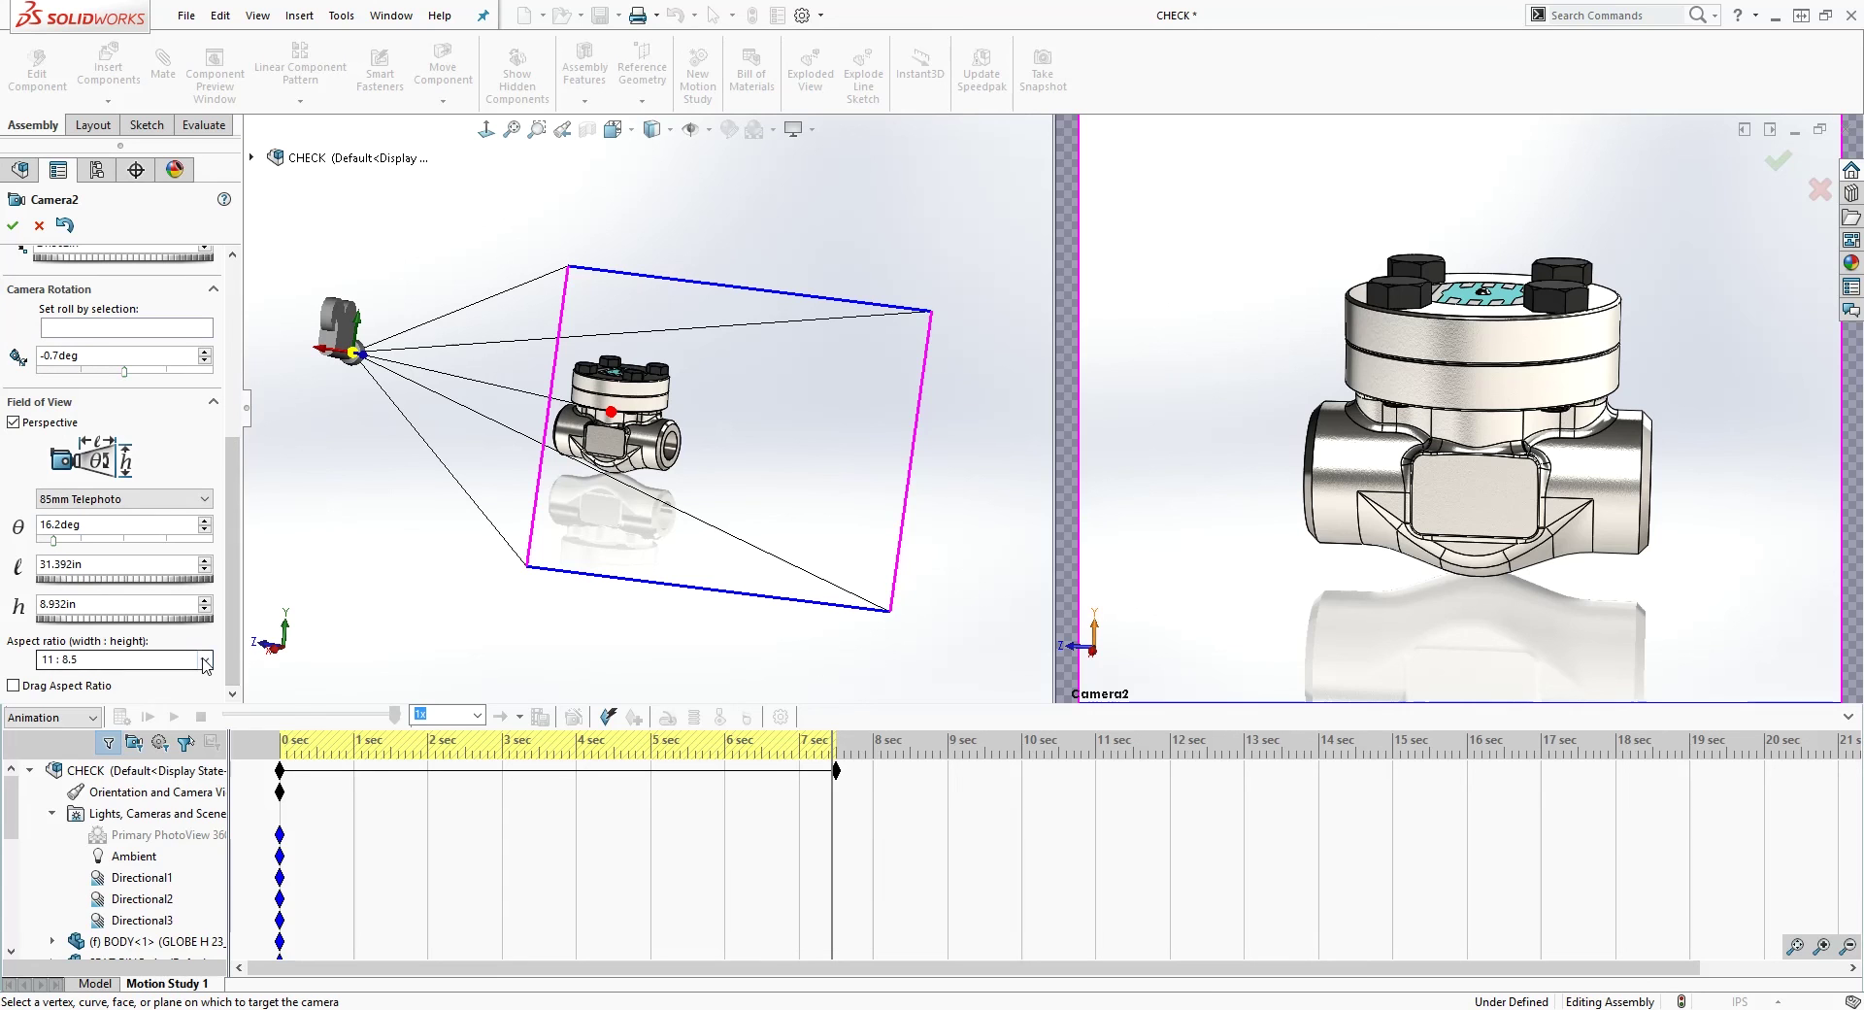
left_click(202, 659)
left_click(142, 718)
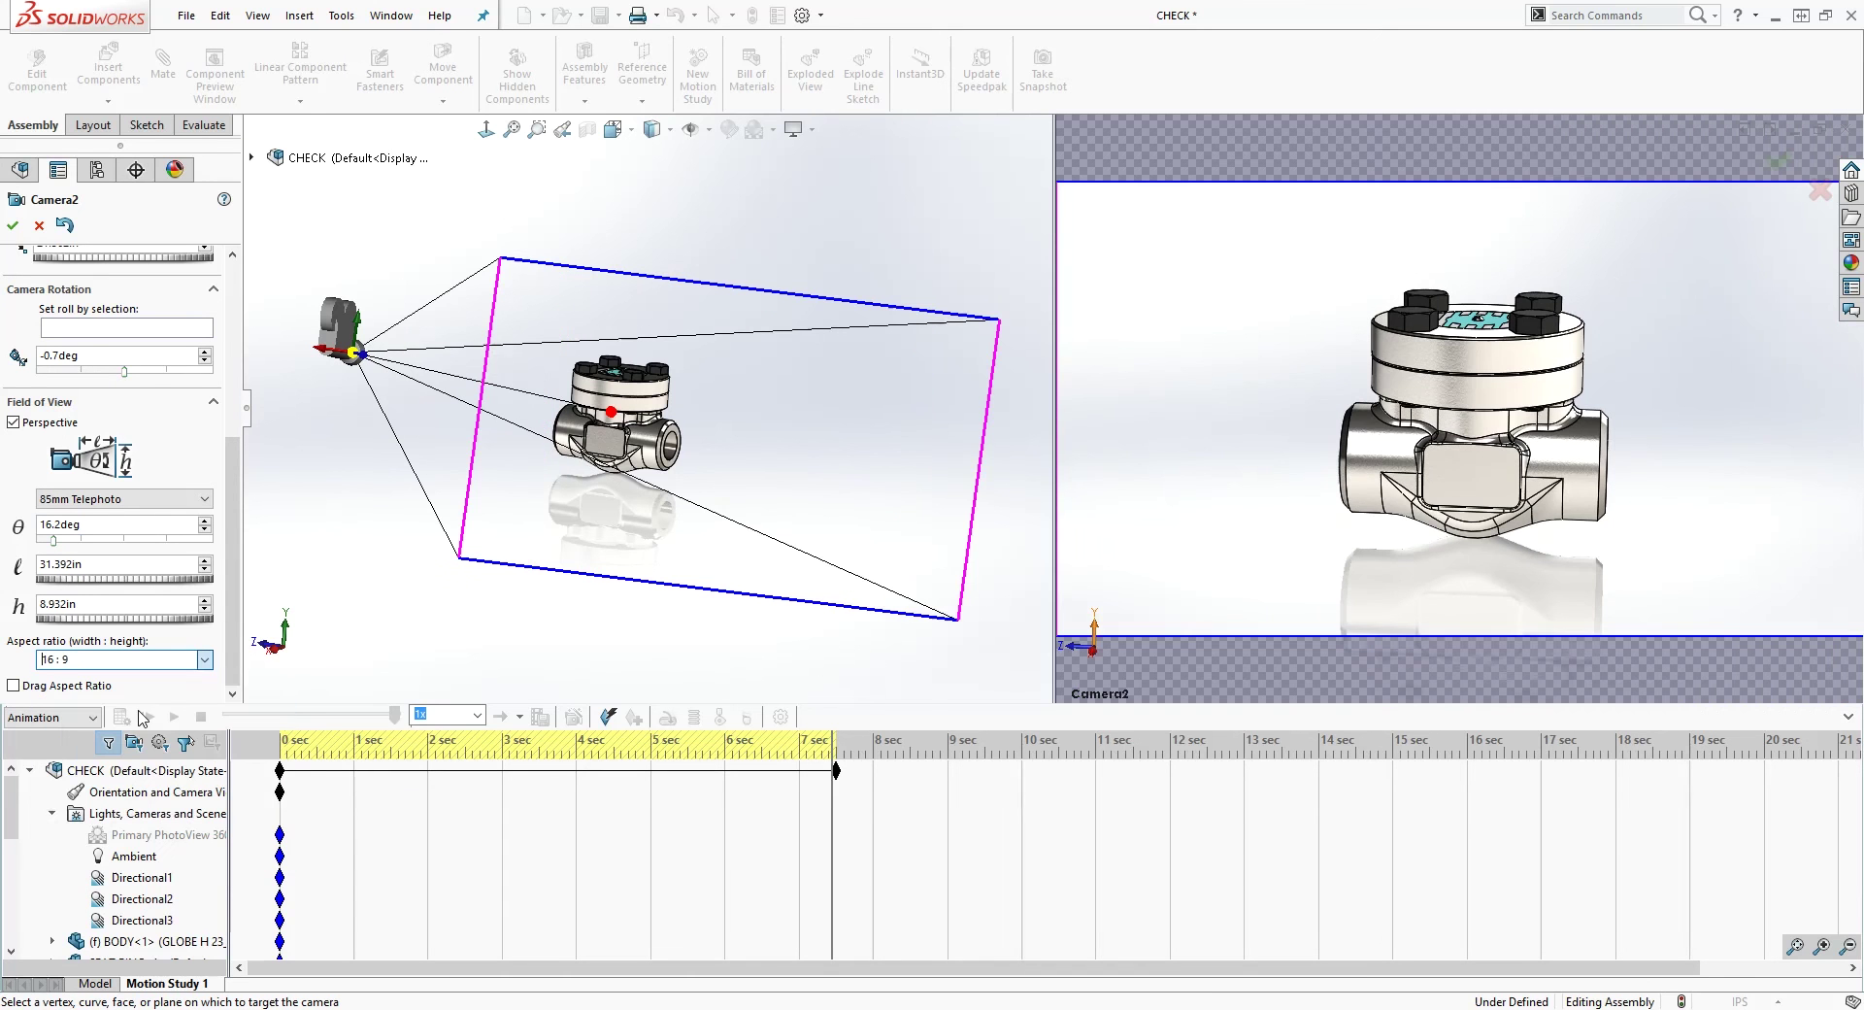
left_click(12, 226)
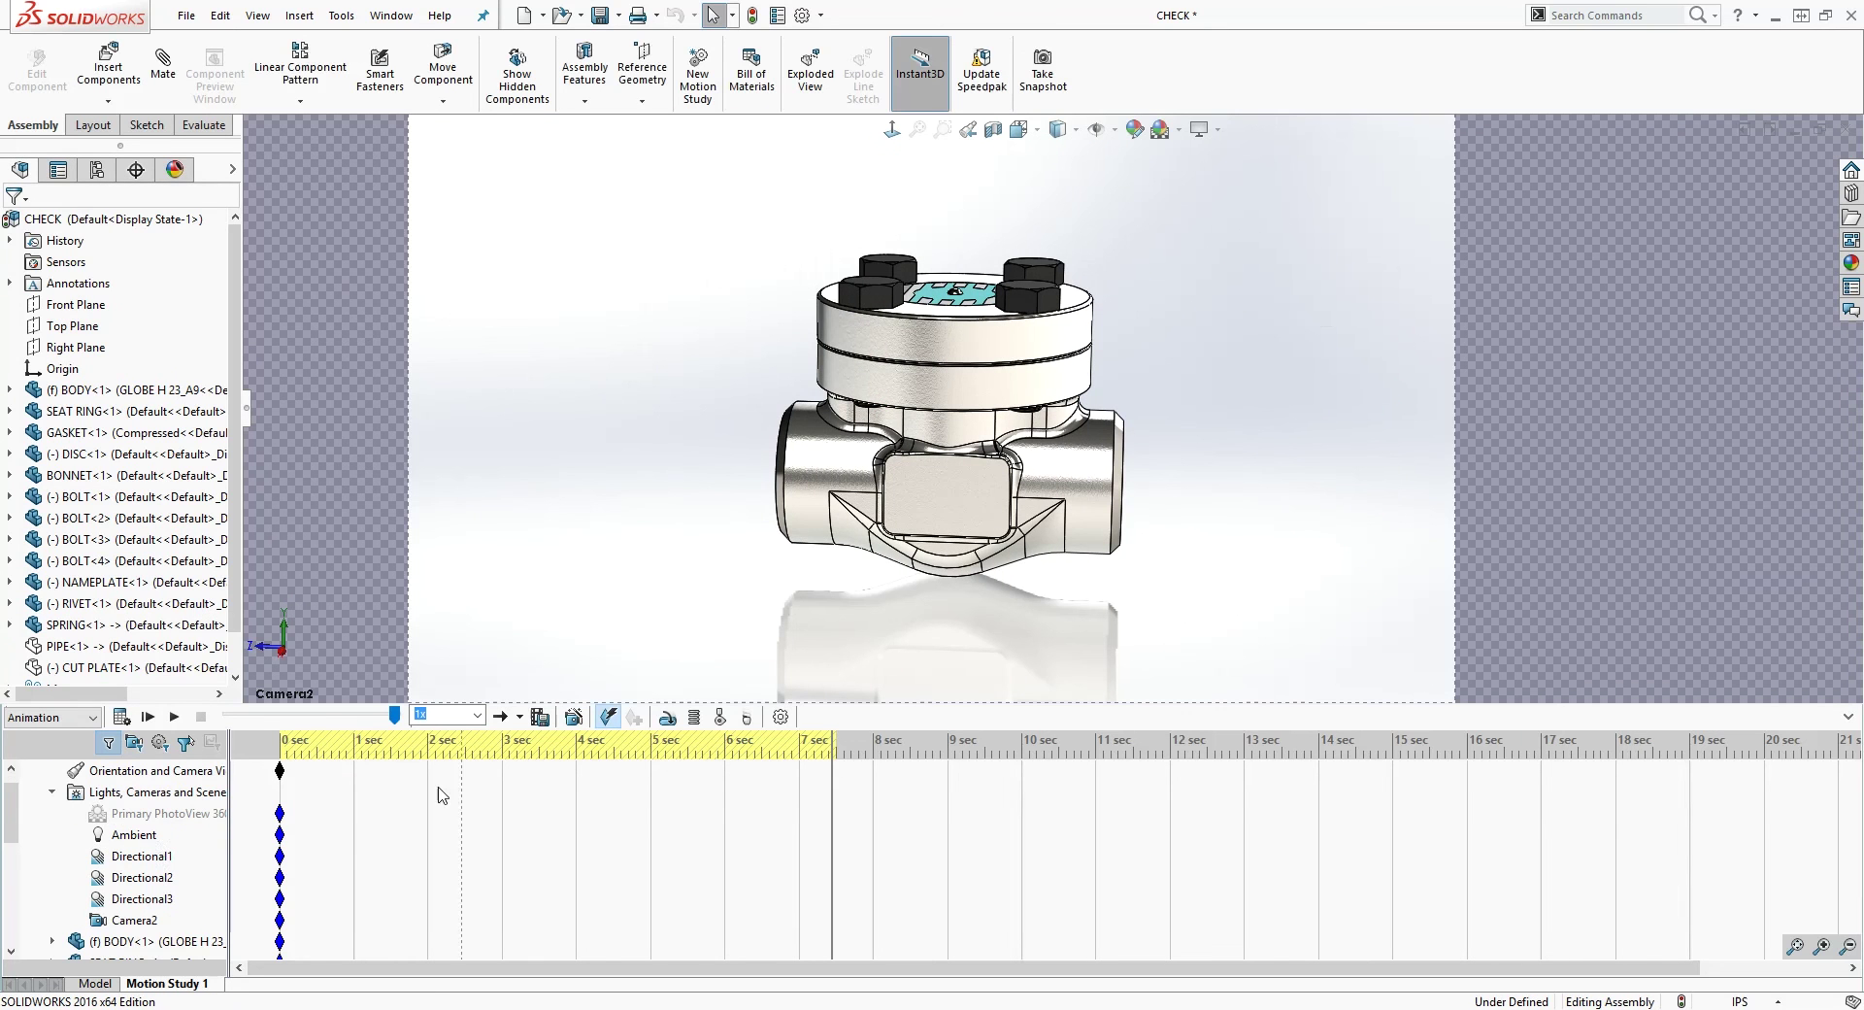
Disable playback of view keys for Orientation and Camera Views, and set the motion study time to 7.5 sec
left_click(52, 791)
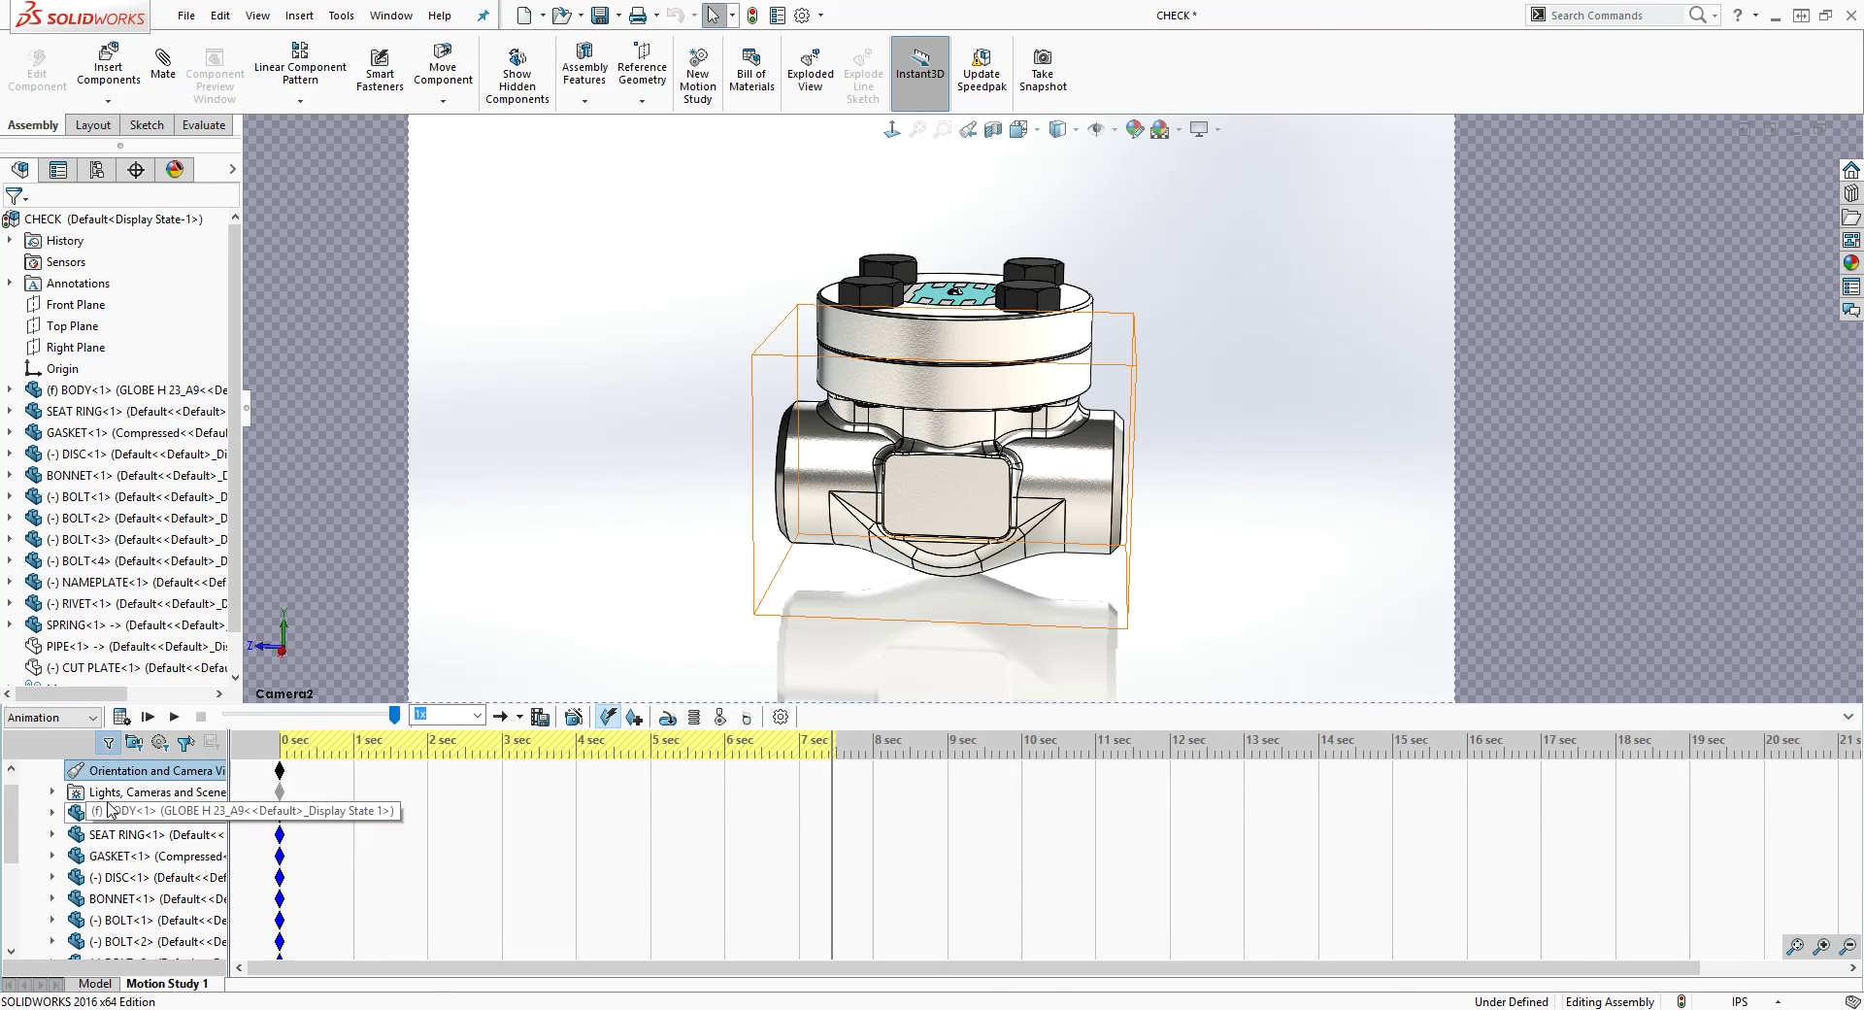
right_click(123, 777)
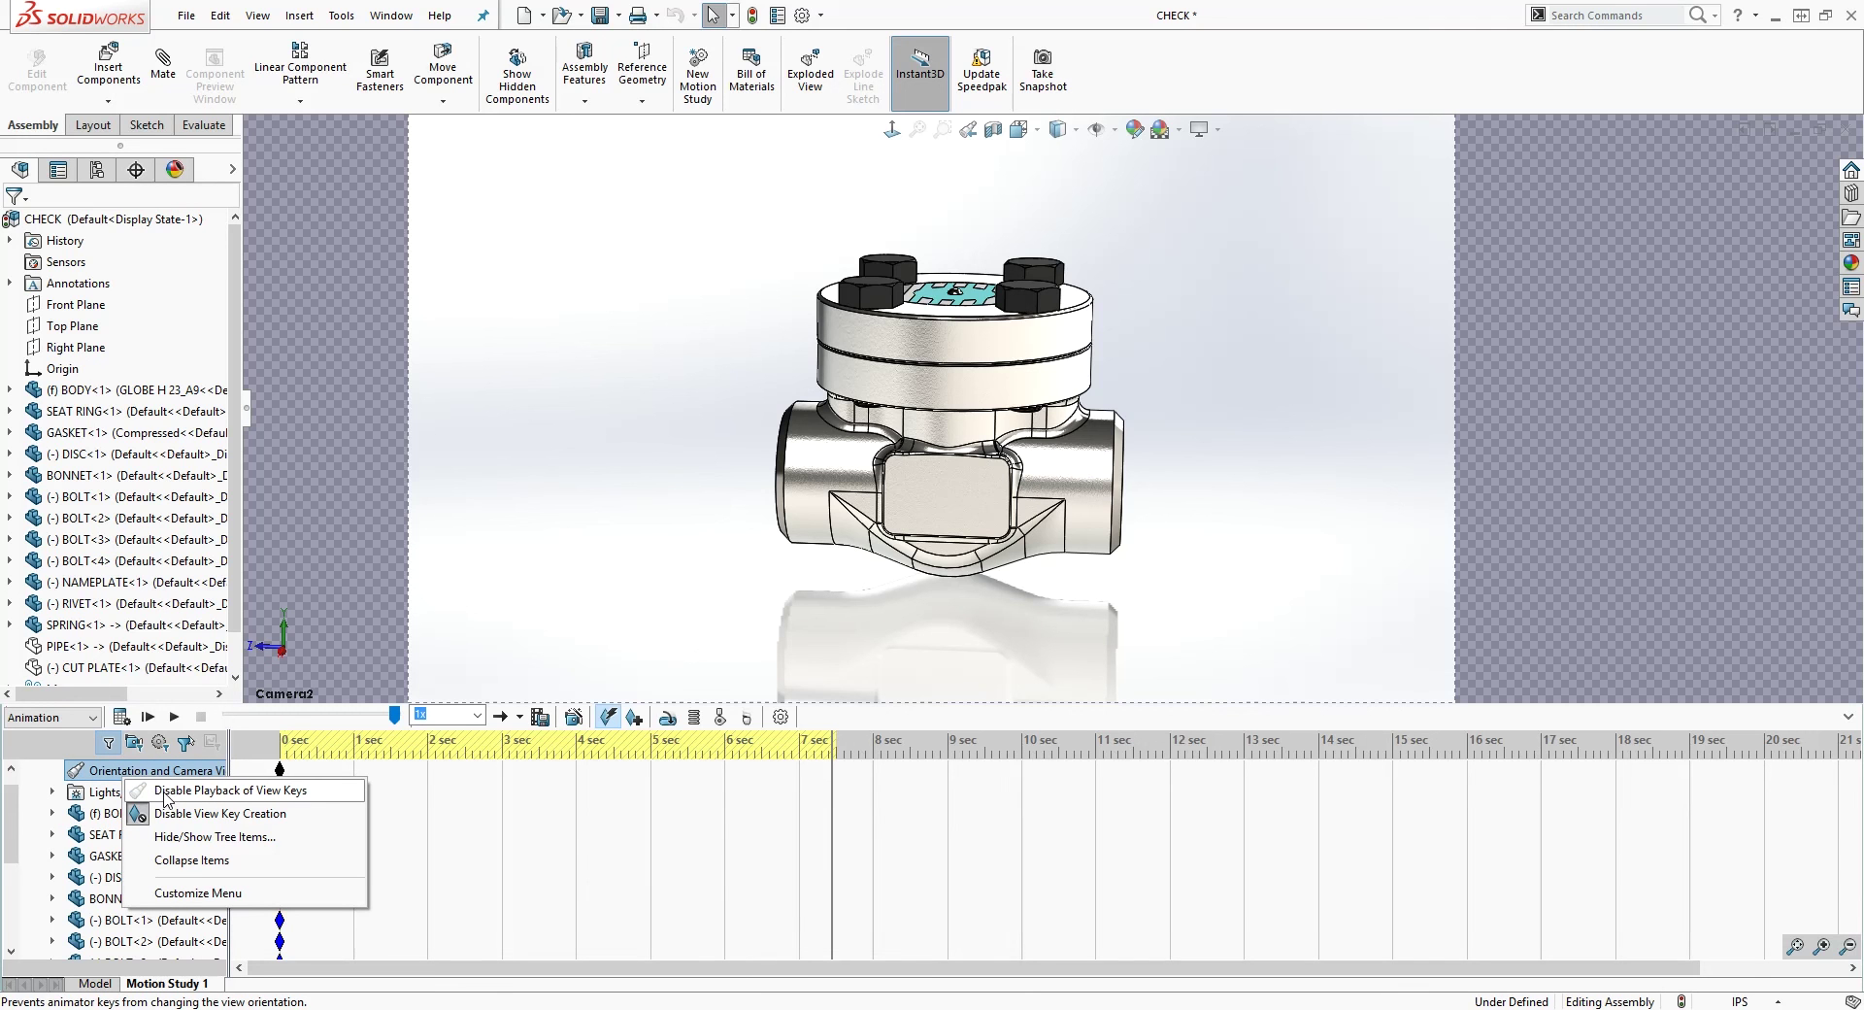
left_click(165, 793)
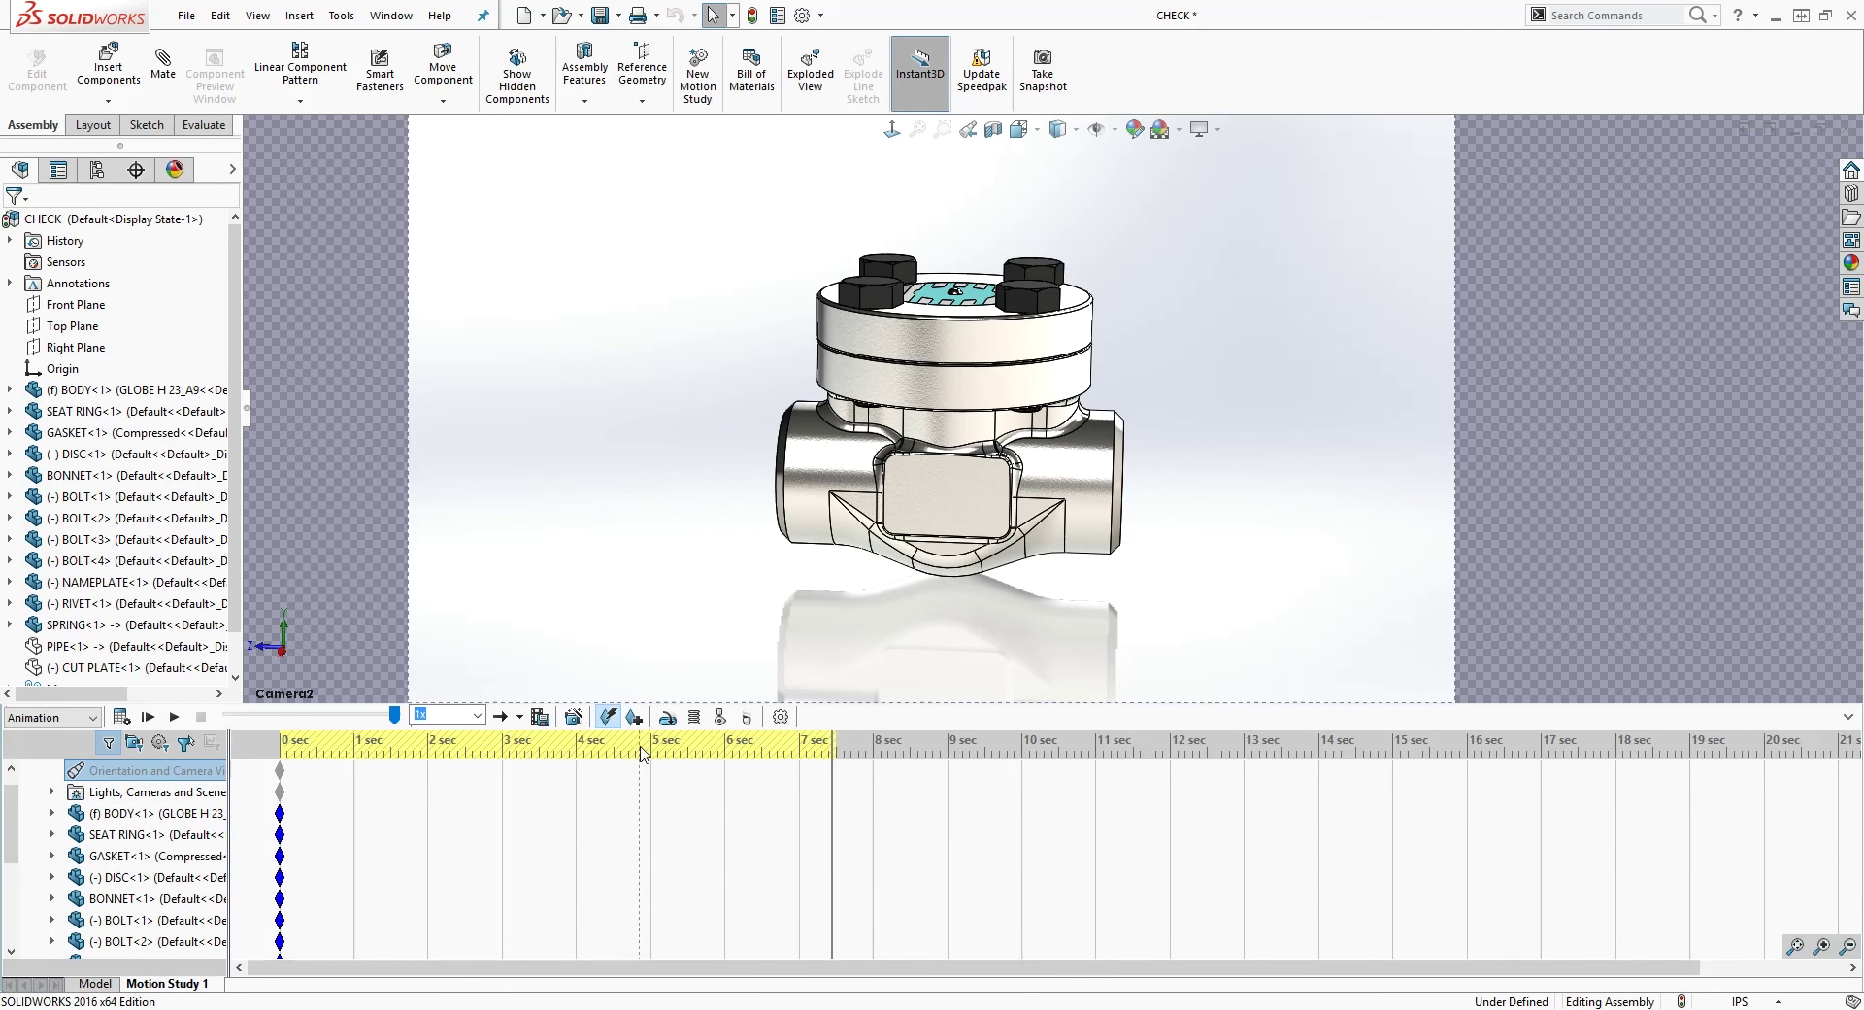
right_click(129, 777)
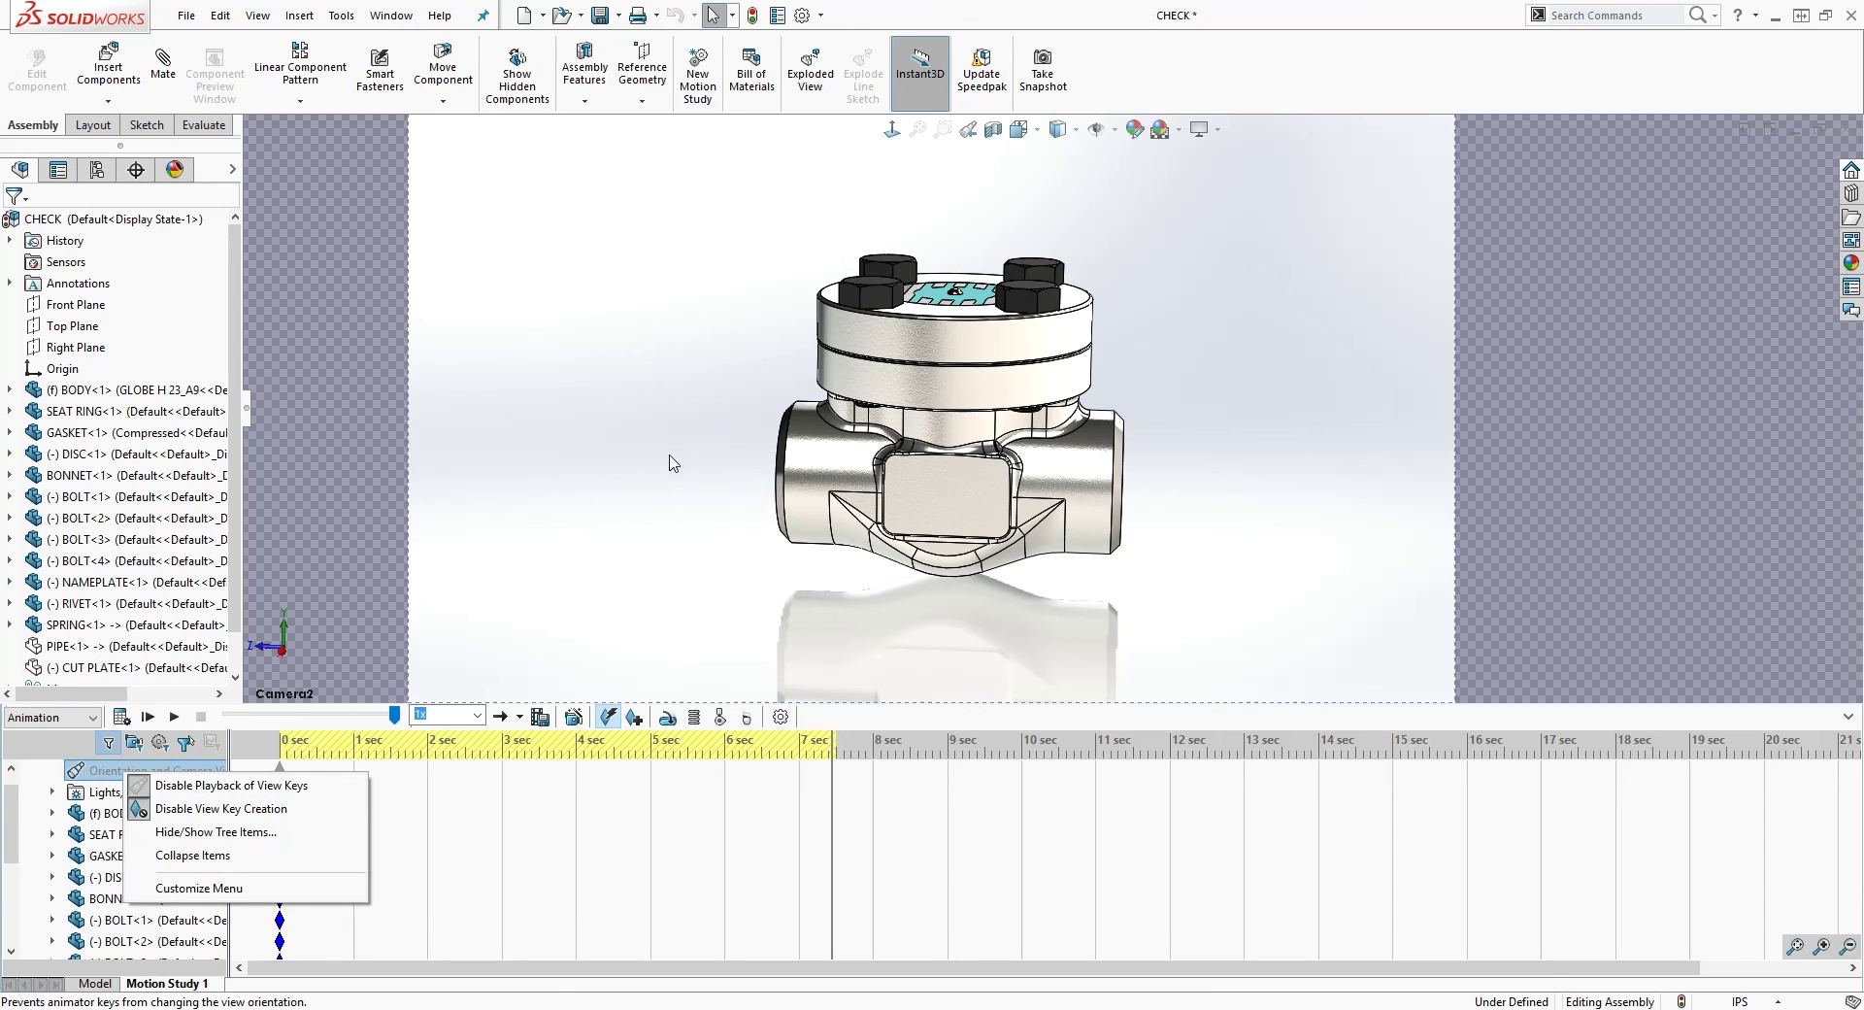
left_click(731, 832)
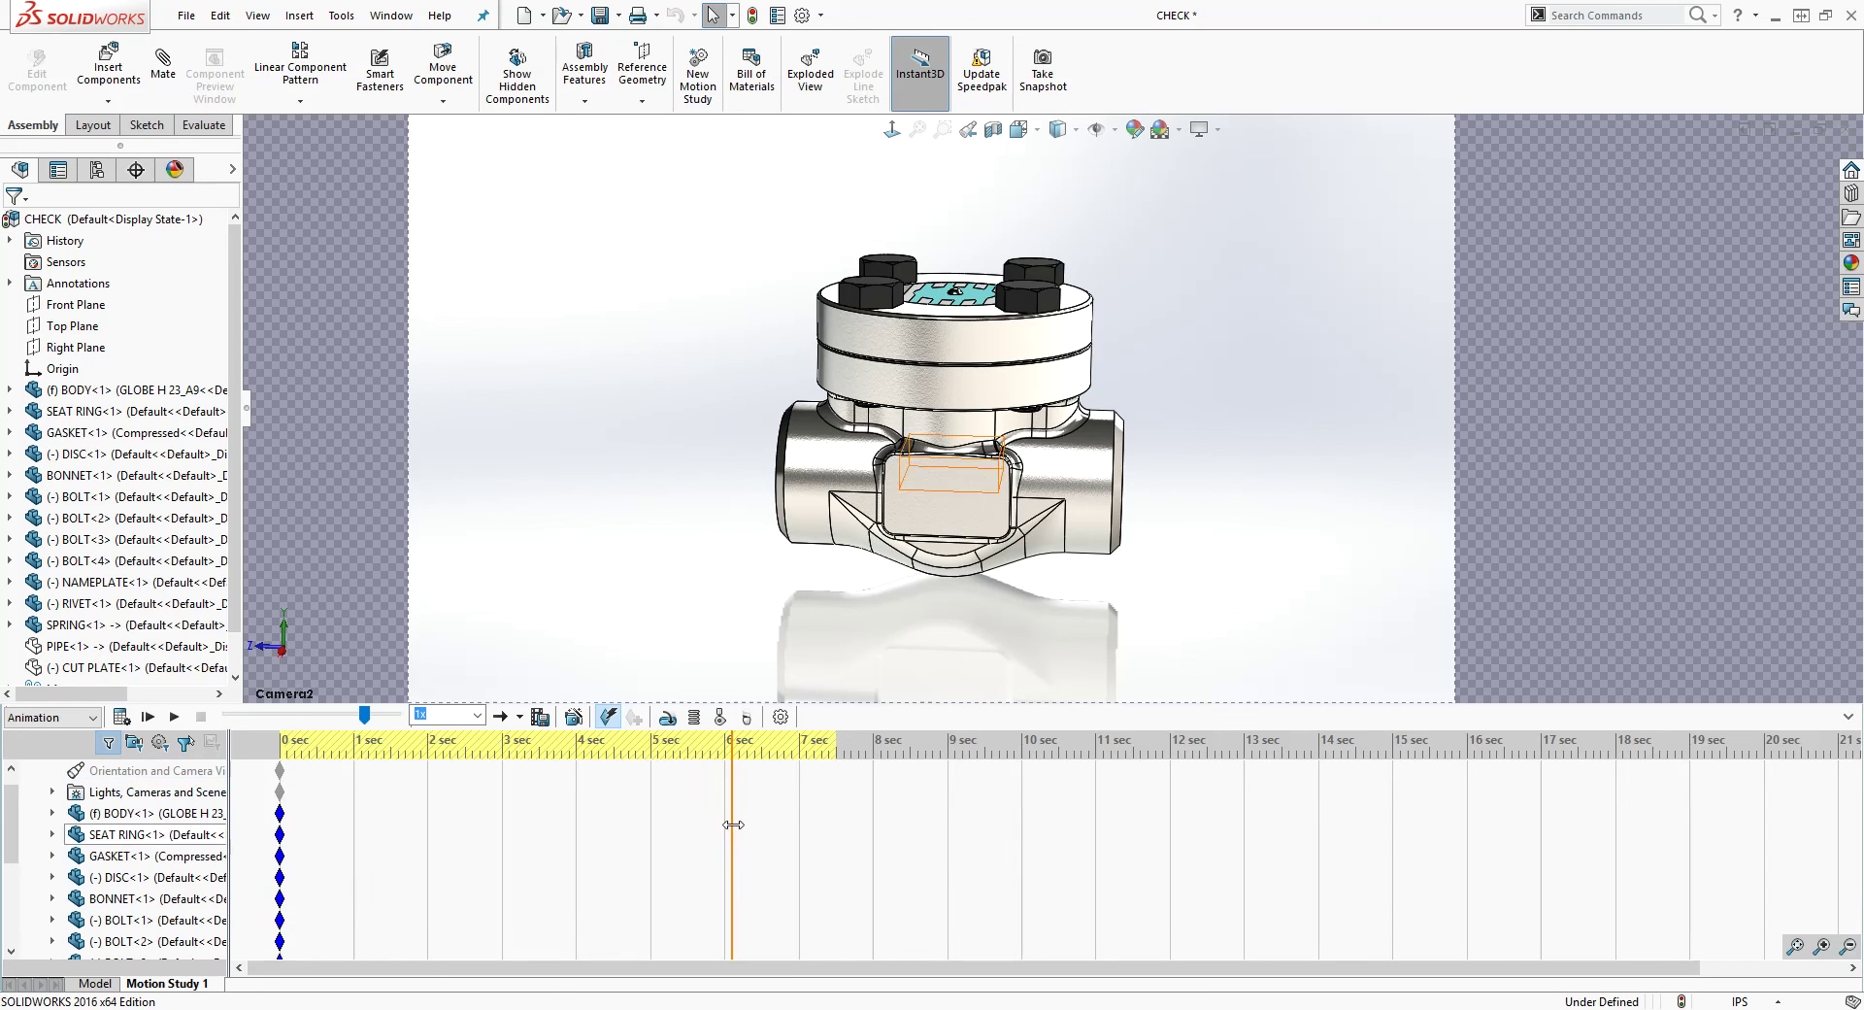
left_click_drag(762, 782, 835, 780)
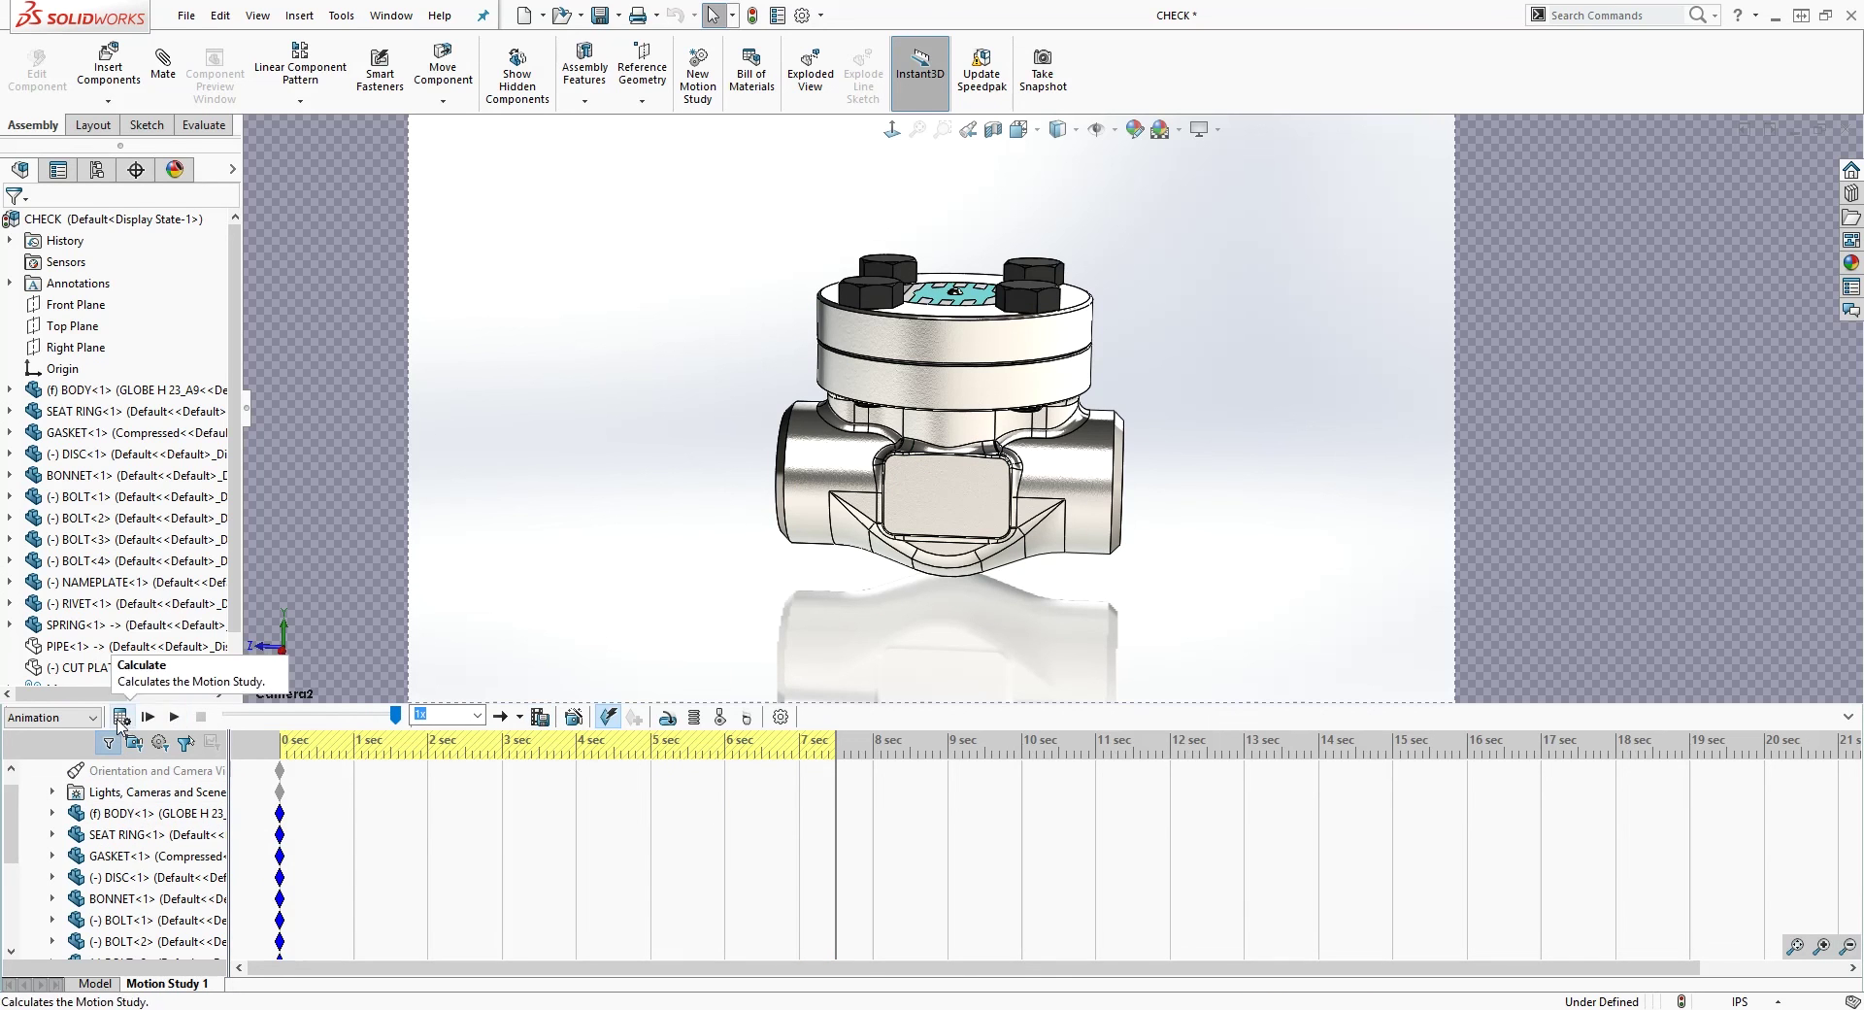
Check that the Camera2 view is active in the motion study, then calculate the study
left_click(53, 793)
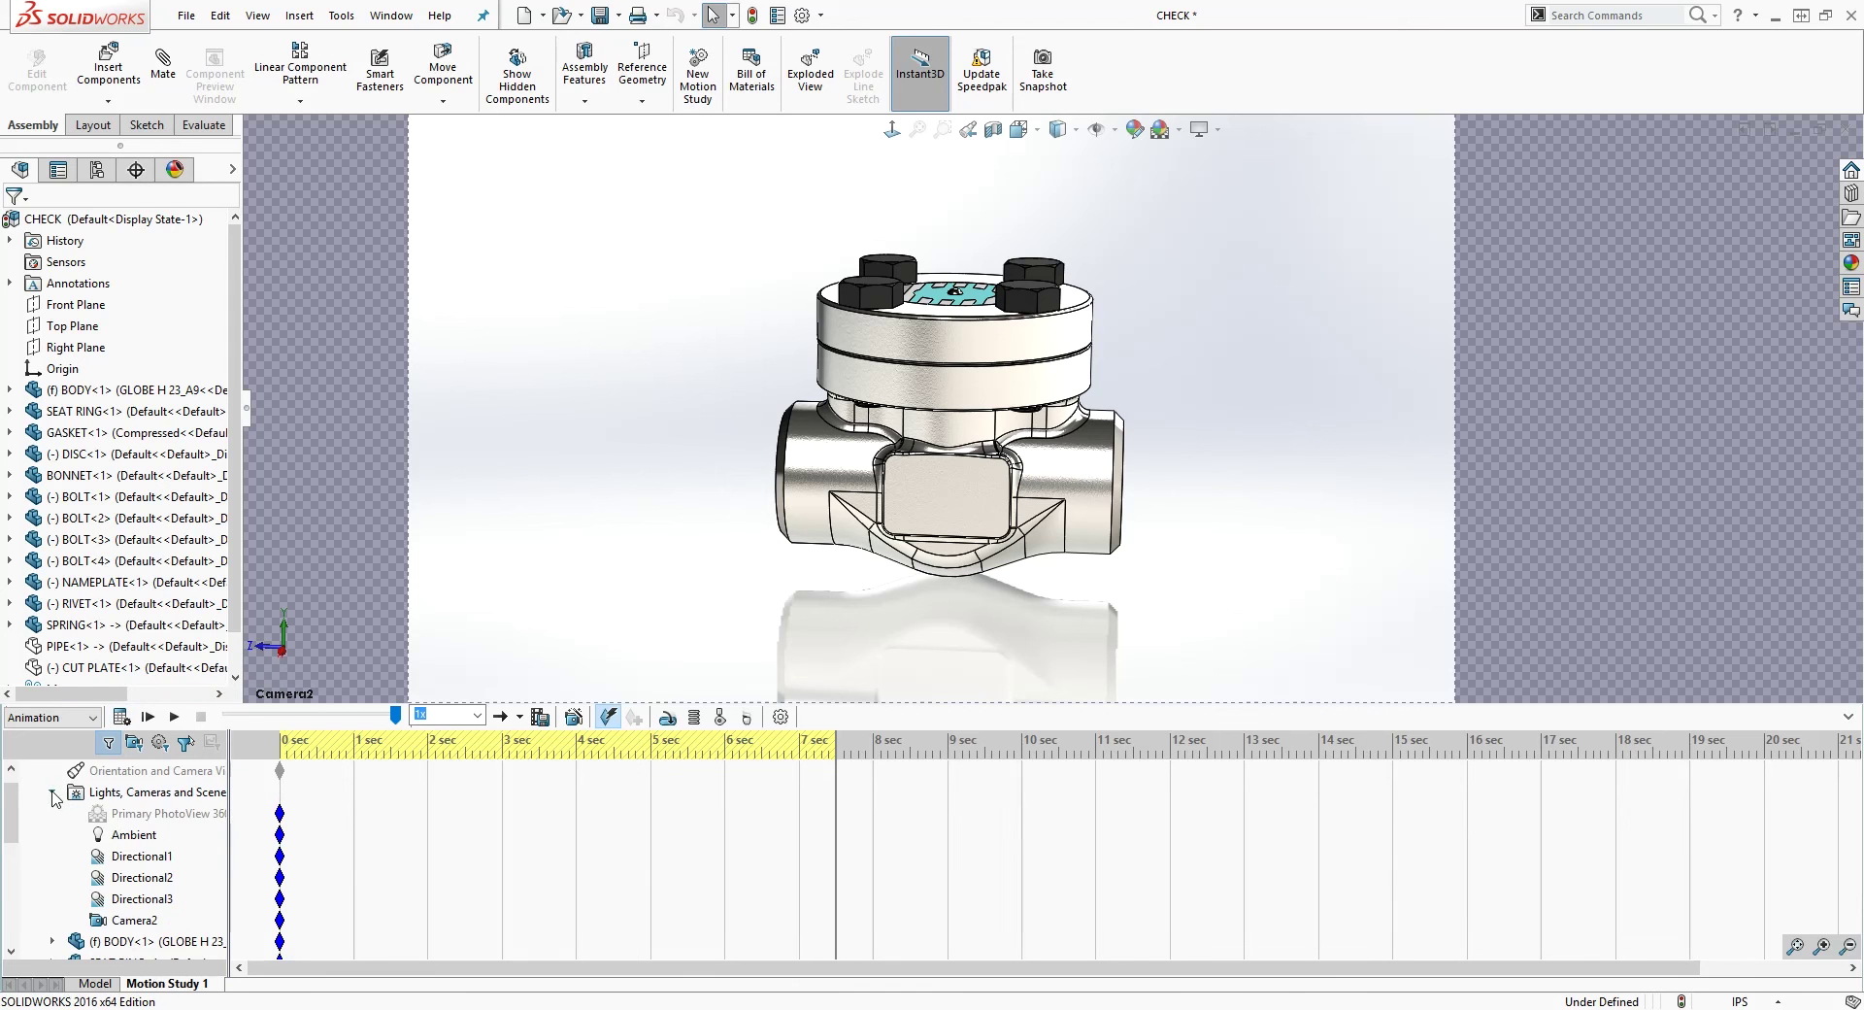
right_click(112, 922)
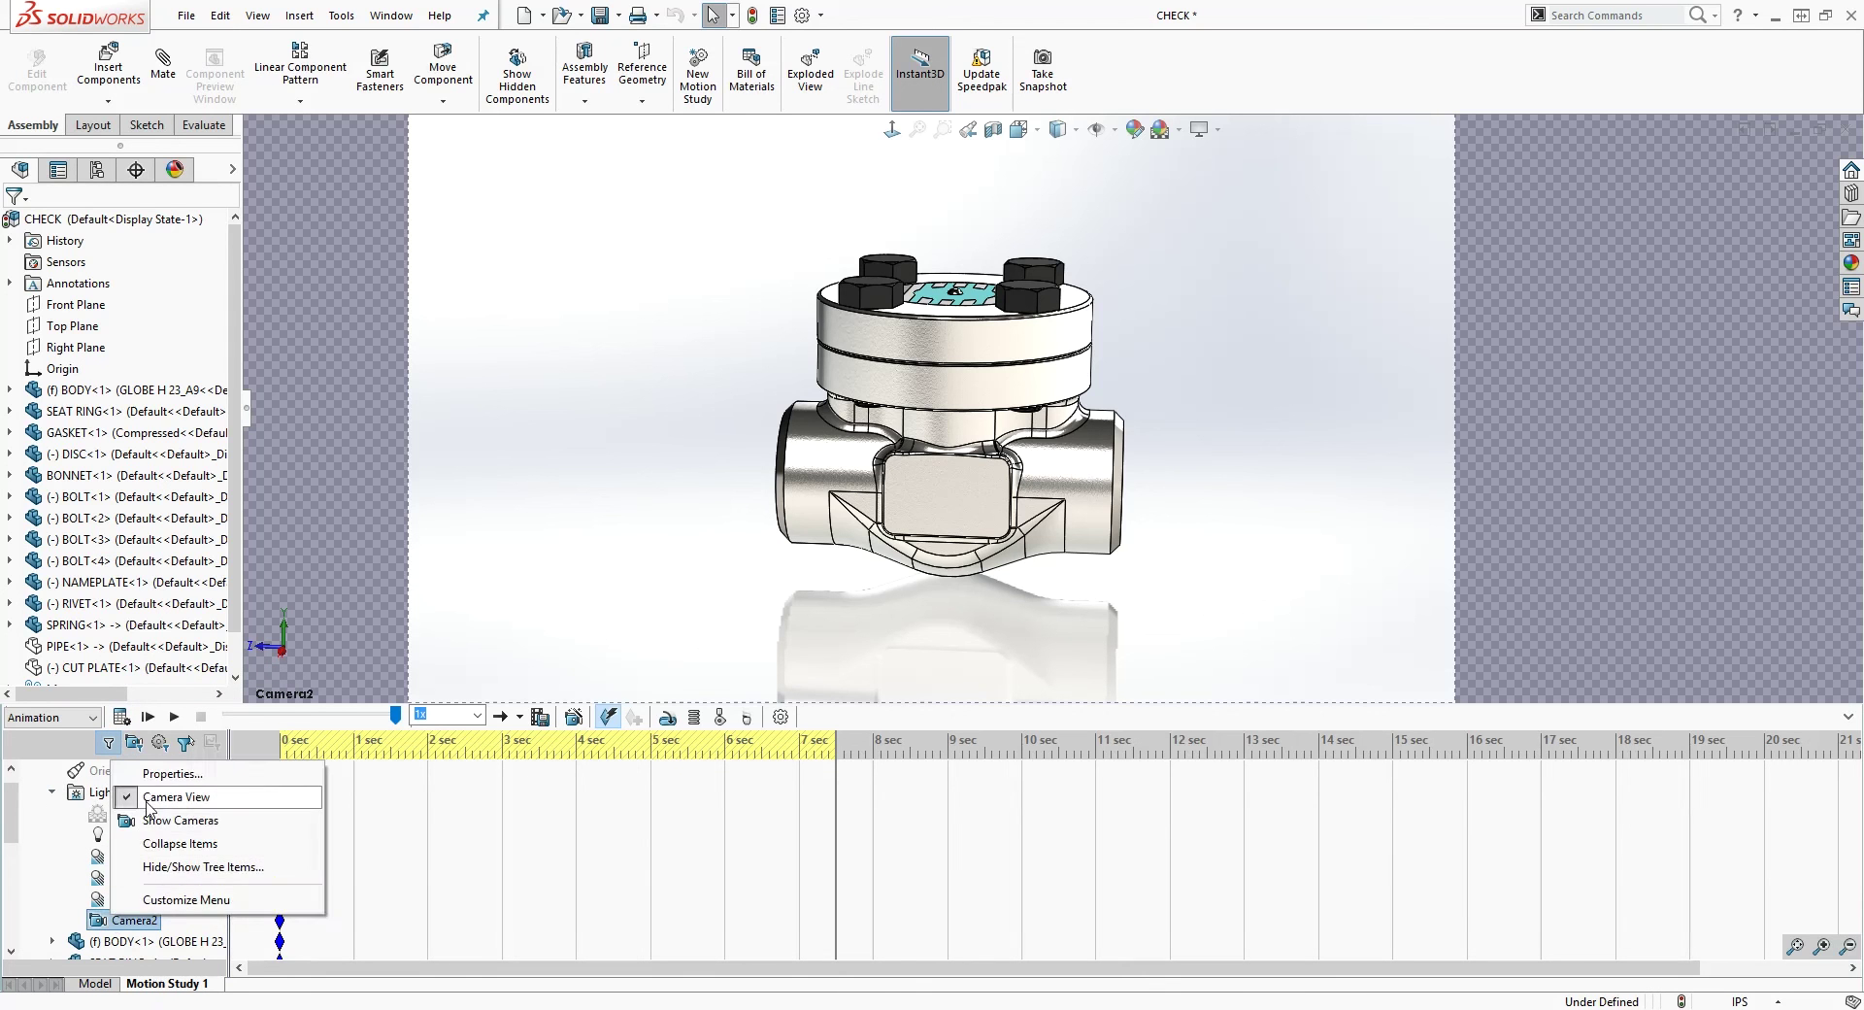
left_click(53, 794)
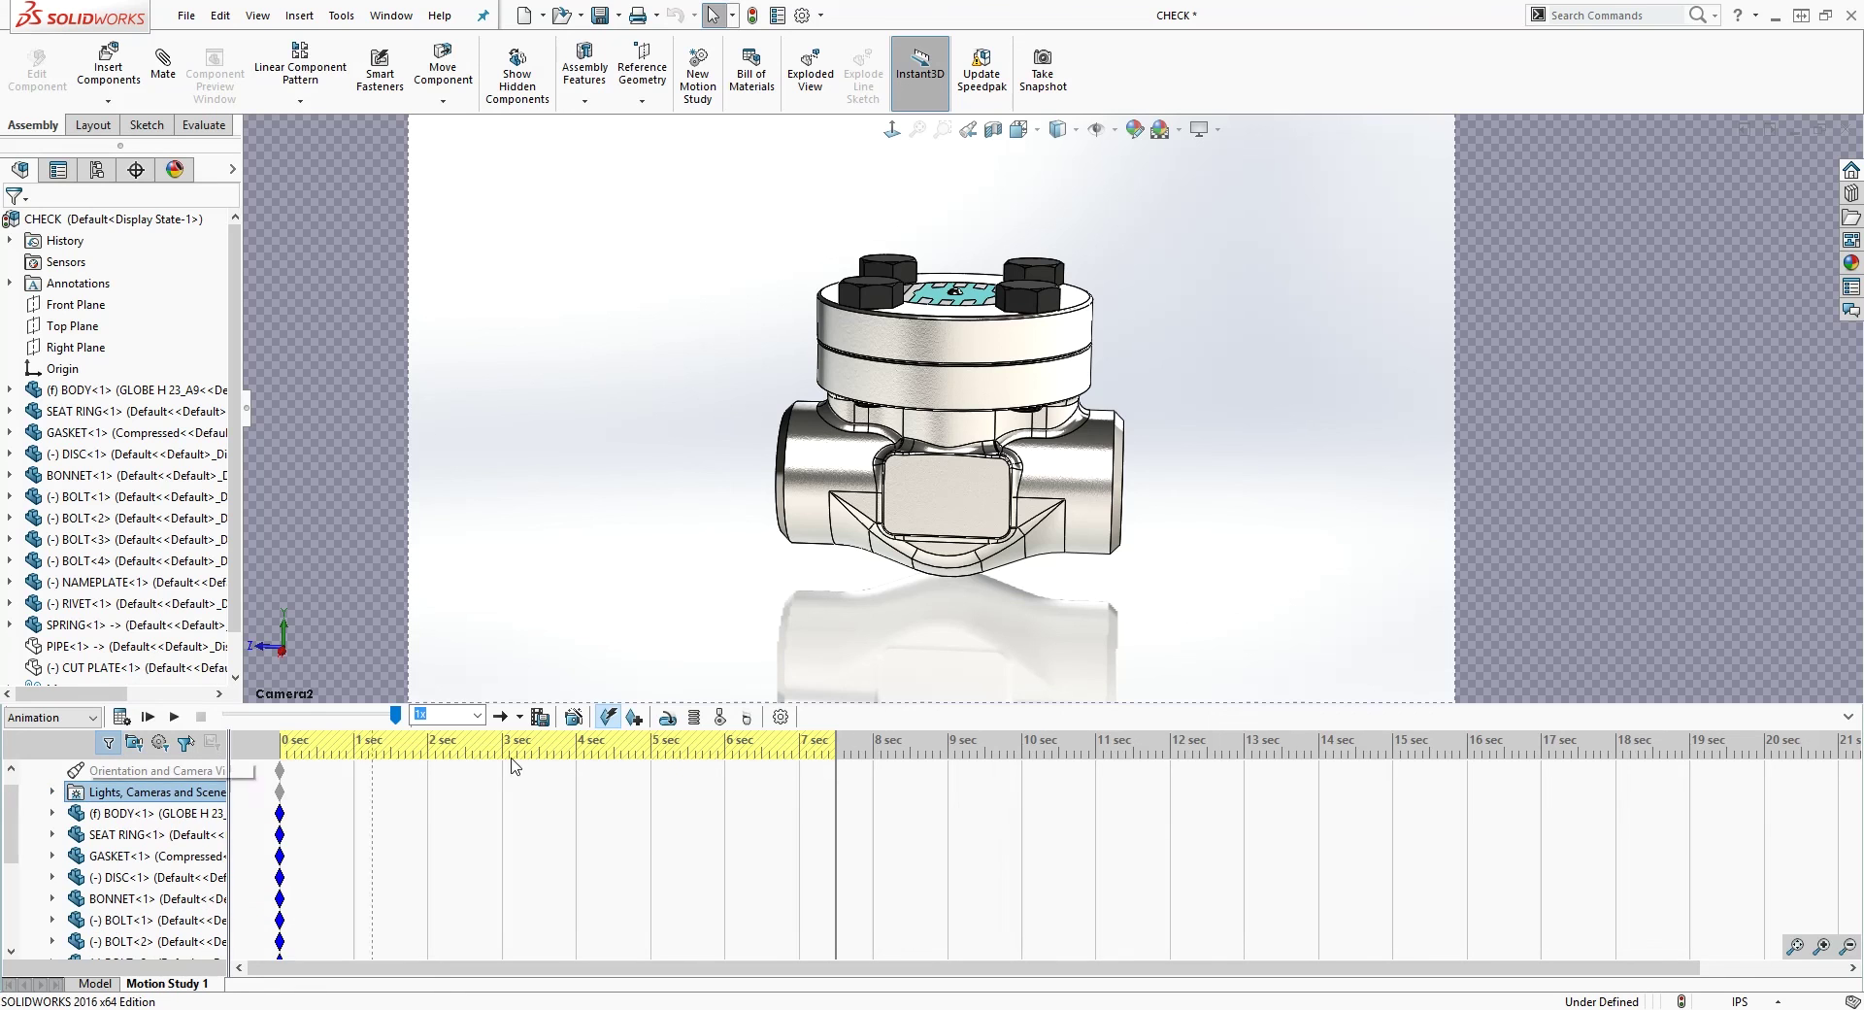
left_click(120, 717)
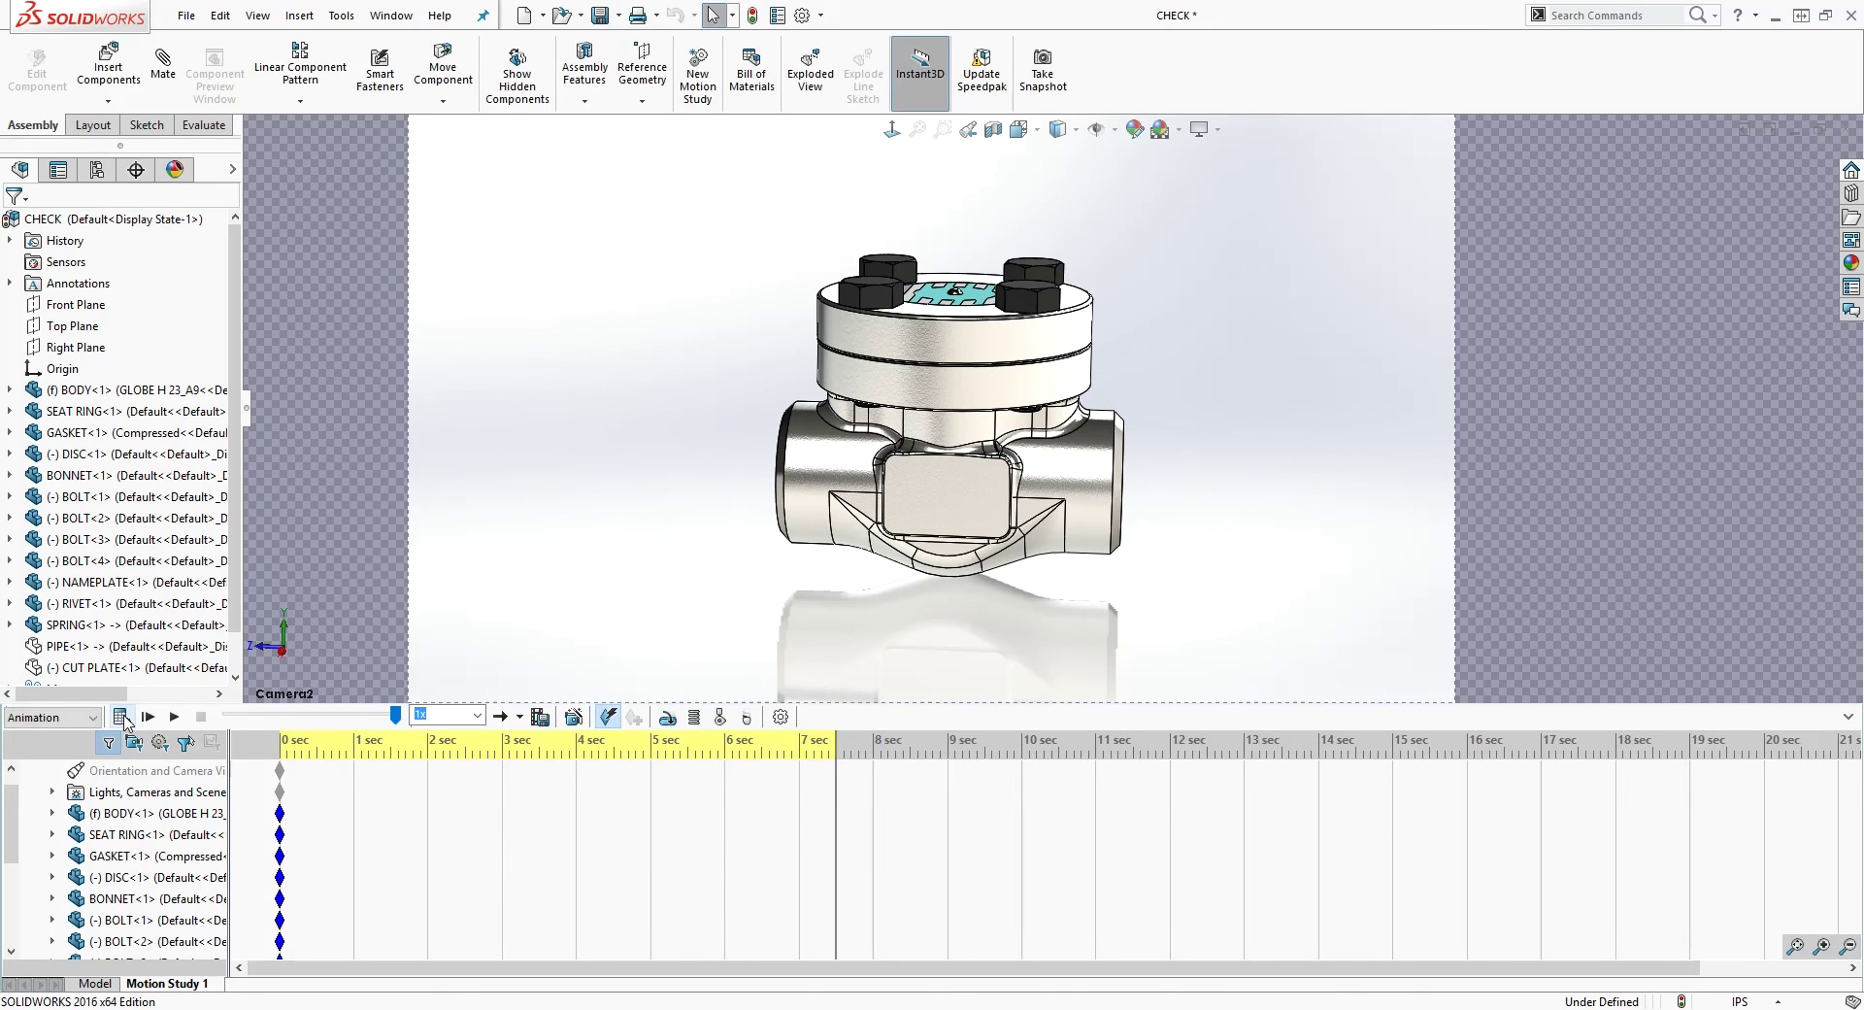
Save the entire animation to the Desktop as the AVI file CHECK1 at 1920 x 1080 and 15 frames per second
left_click(540, 717)
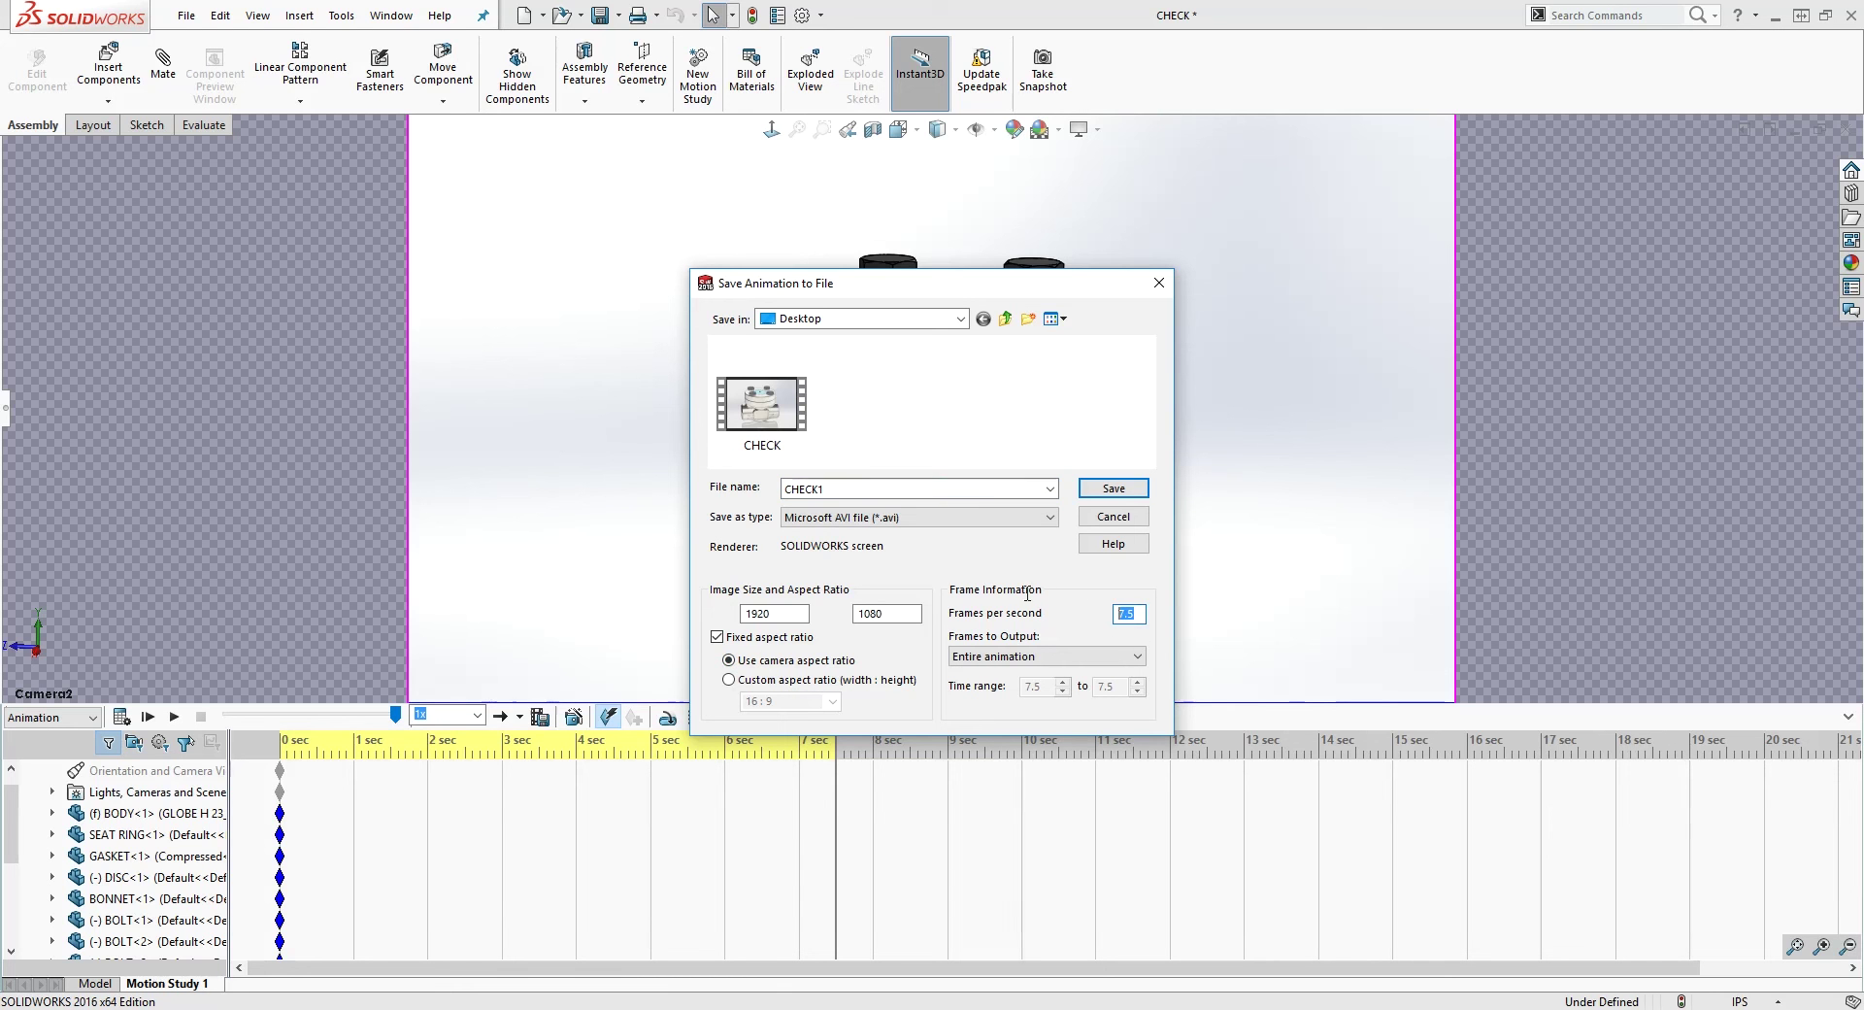
type("15")
left_click(1135, 489)
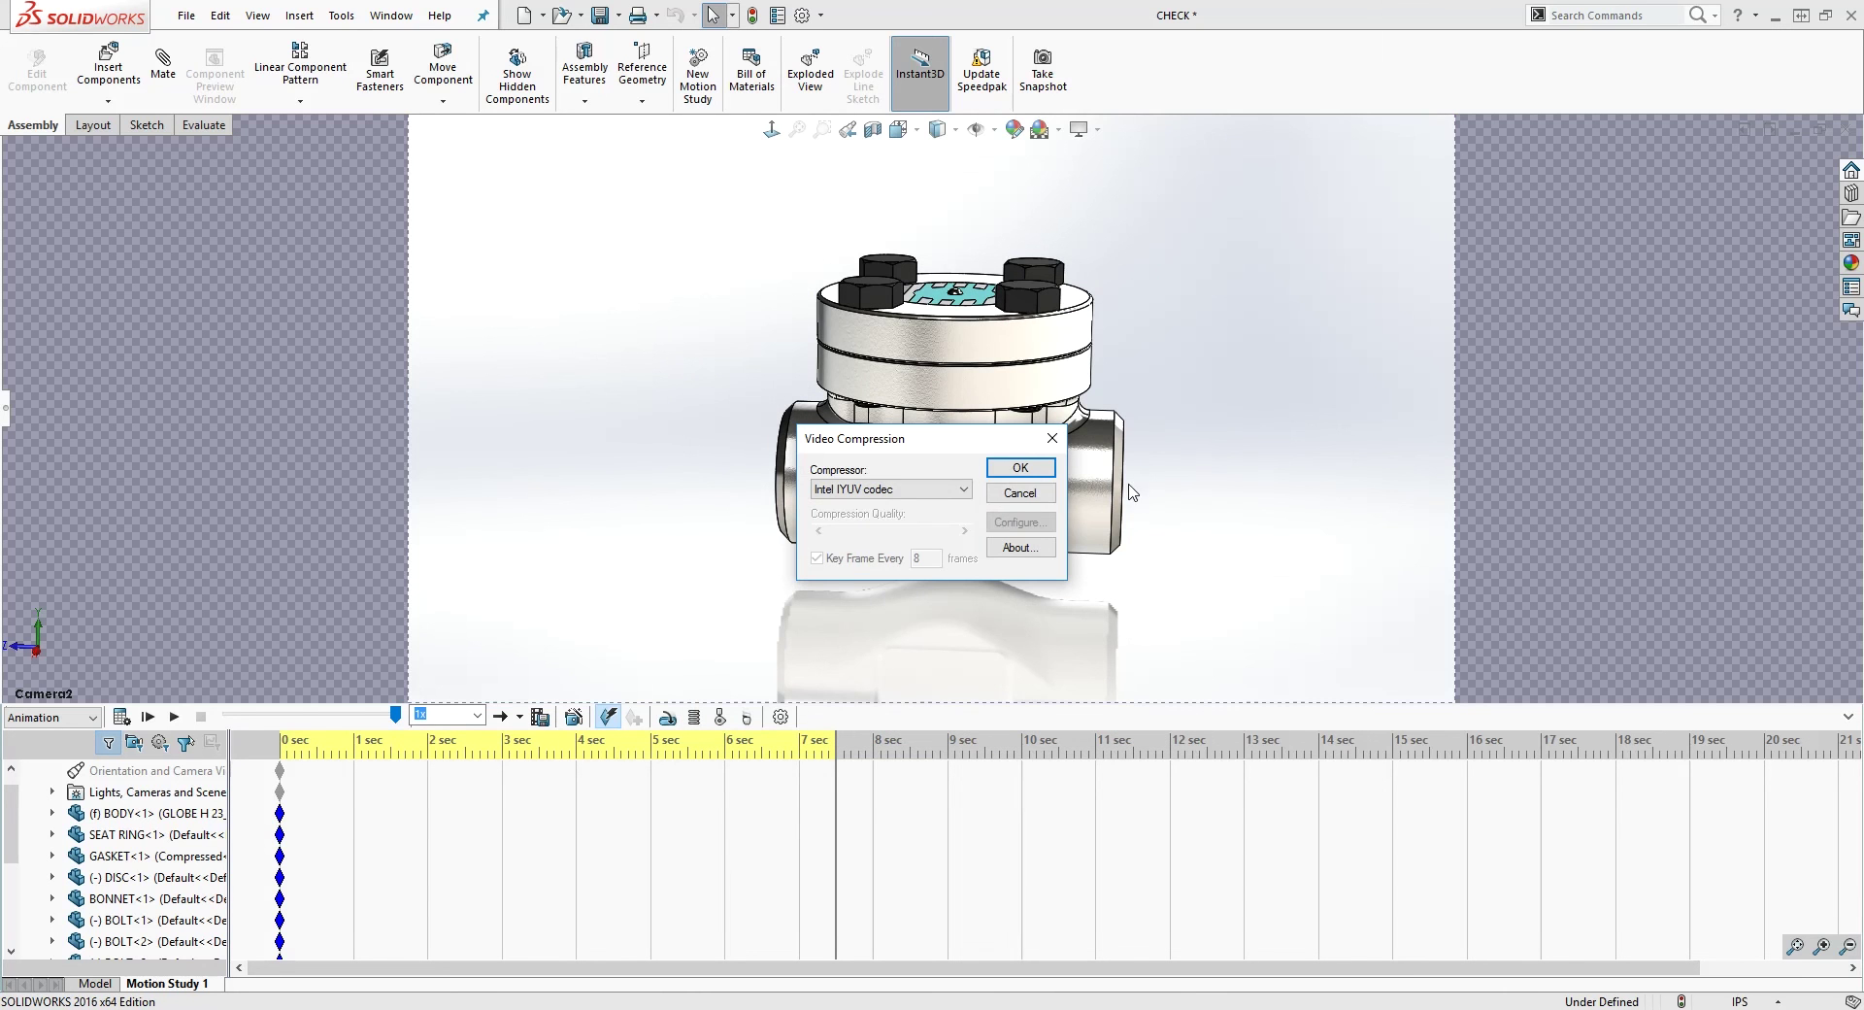
Use Full Frames (Uncompressed) as the video compressor and recalculate the motion study before saving
left_click(960, 491)
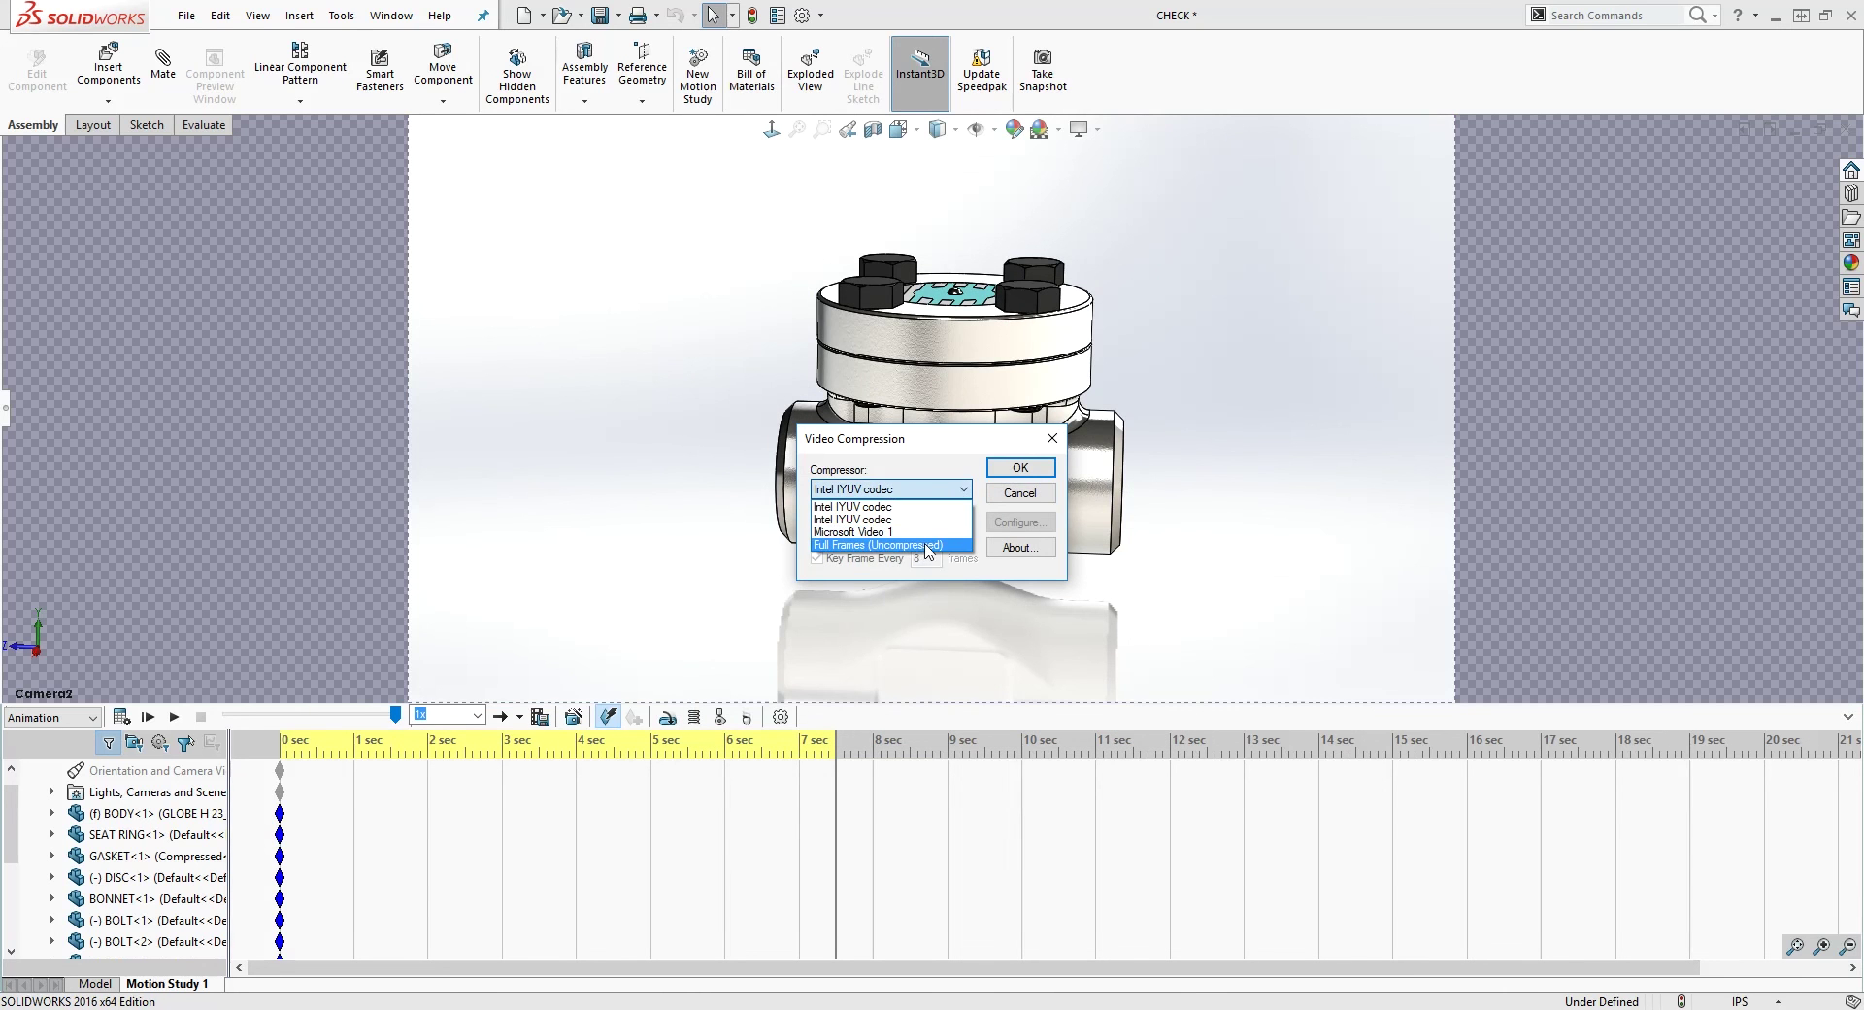
left_click(924, 545)
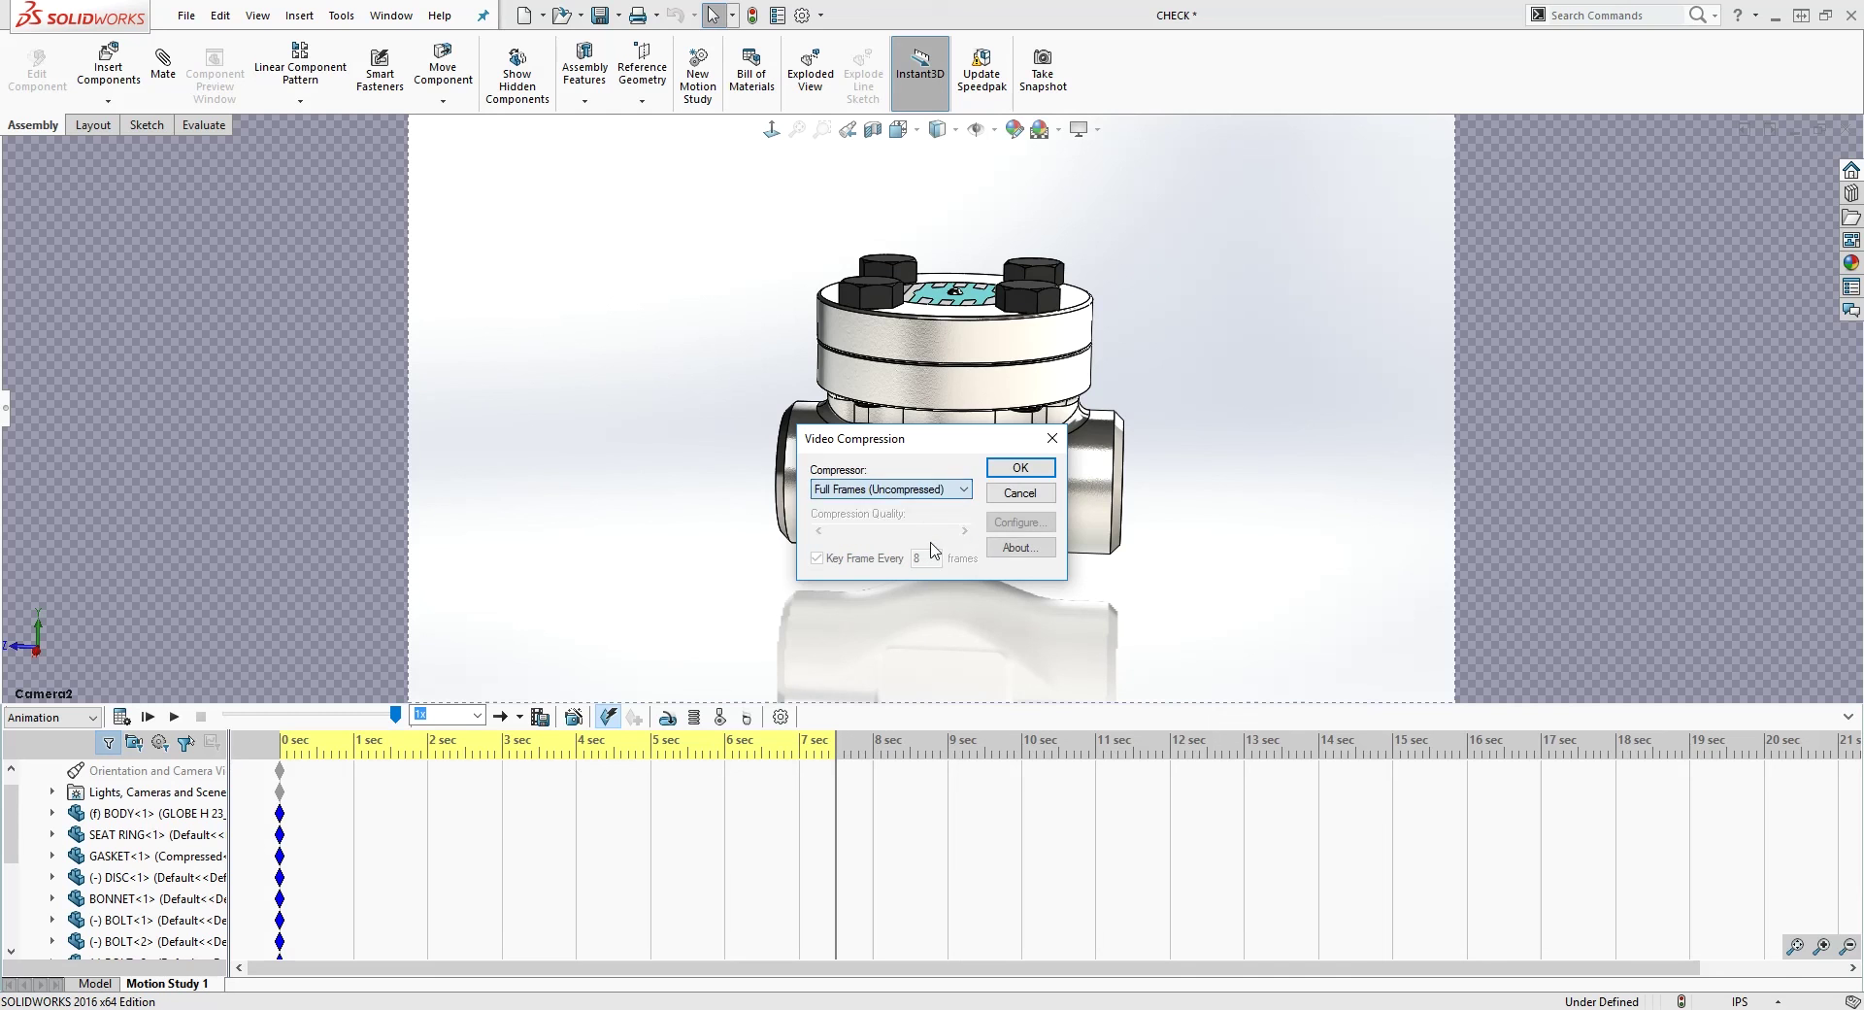
left_click(1020, 468)
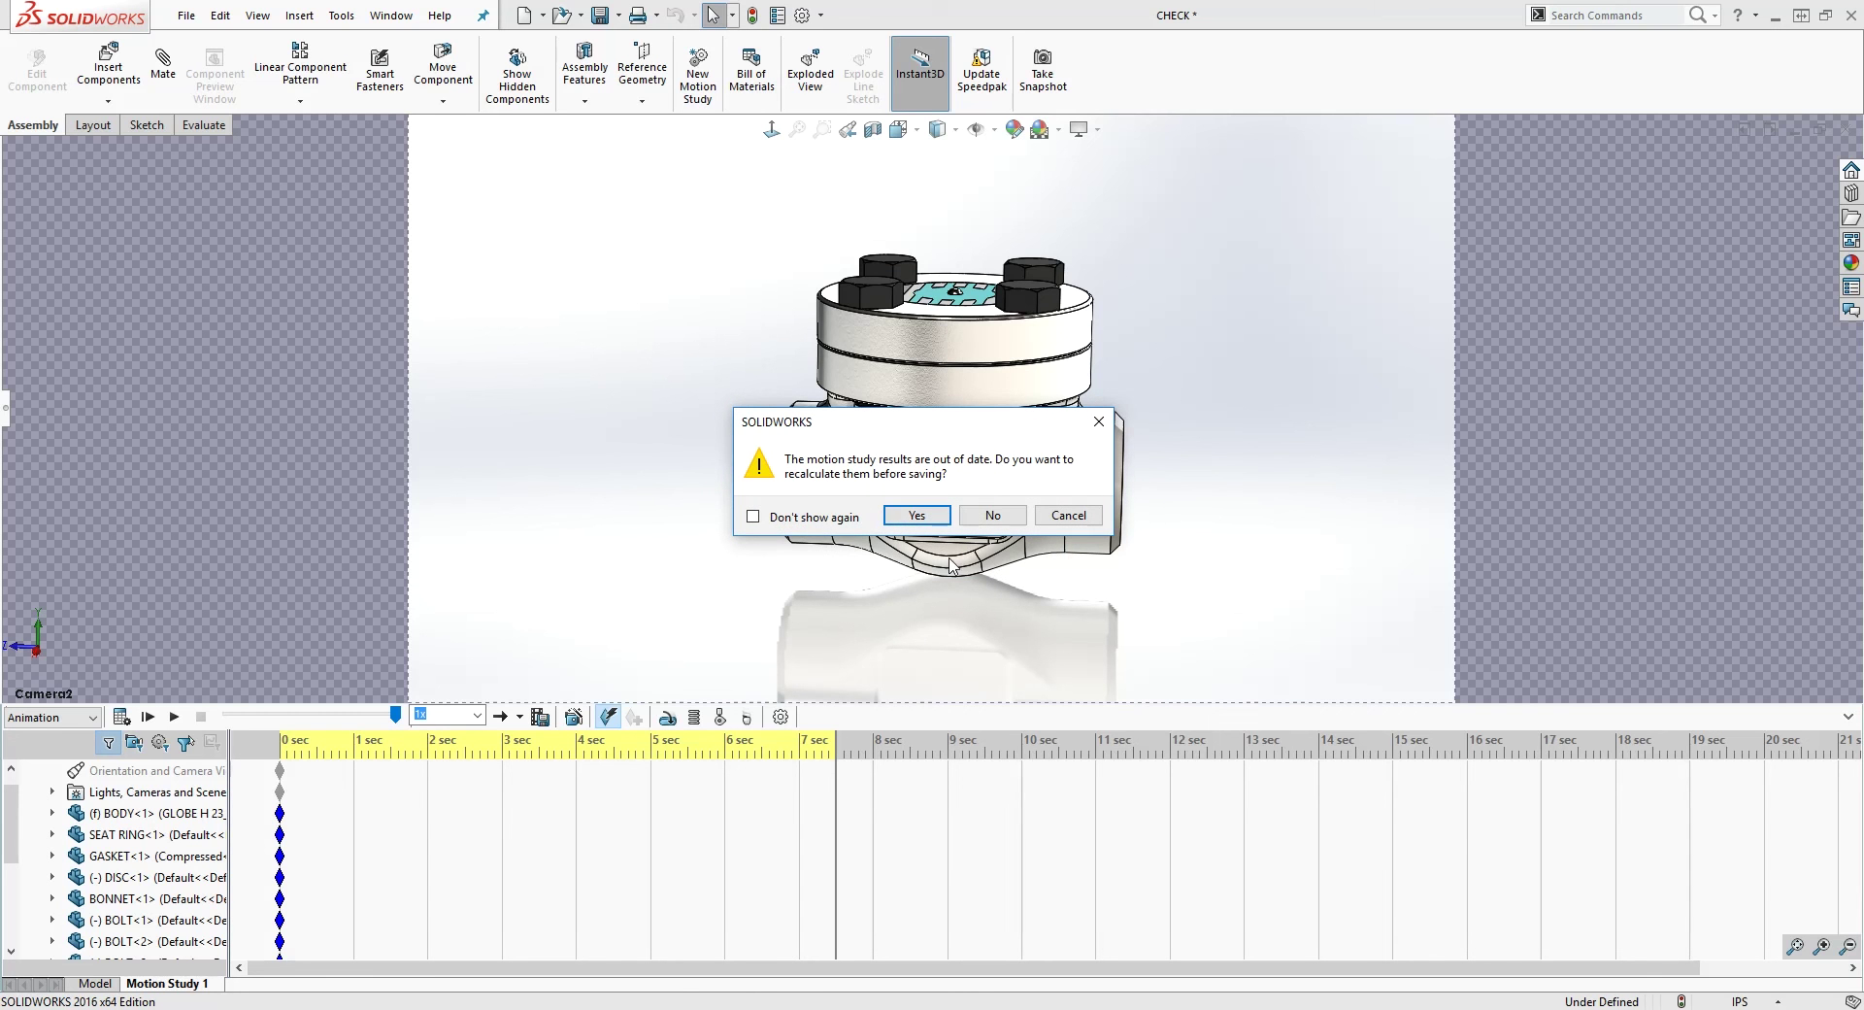
left_click(926, 519)
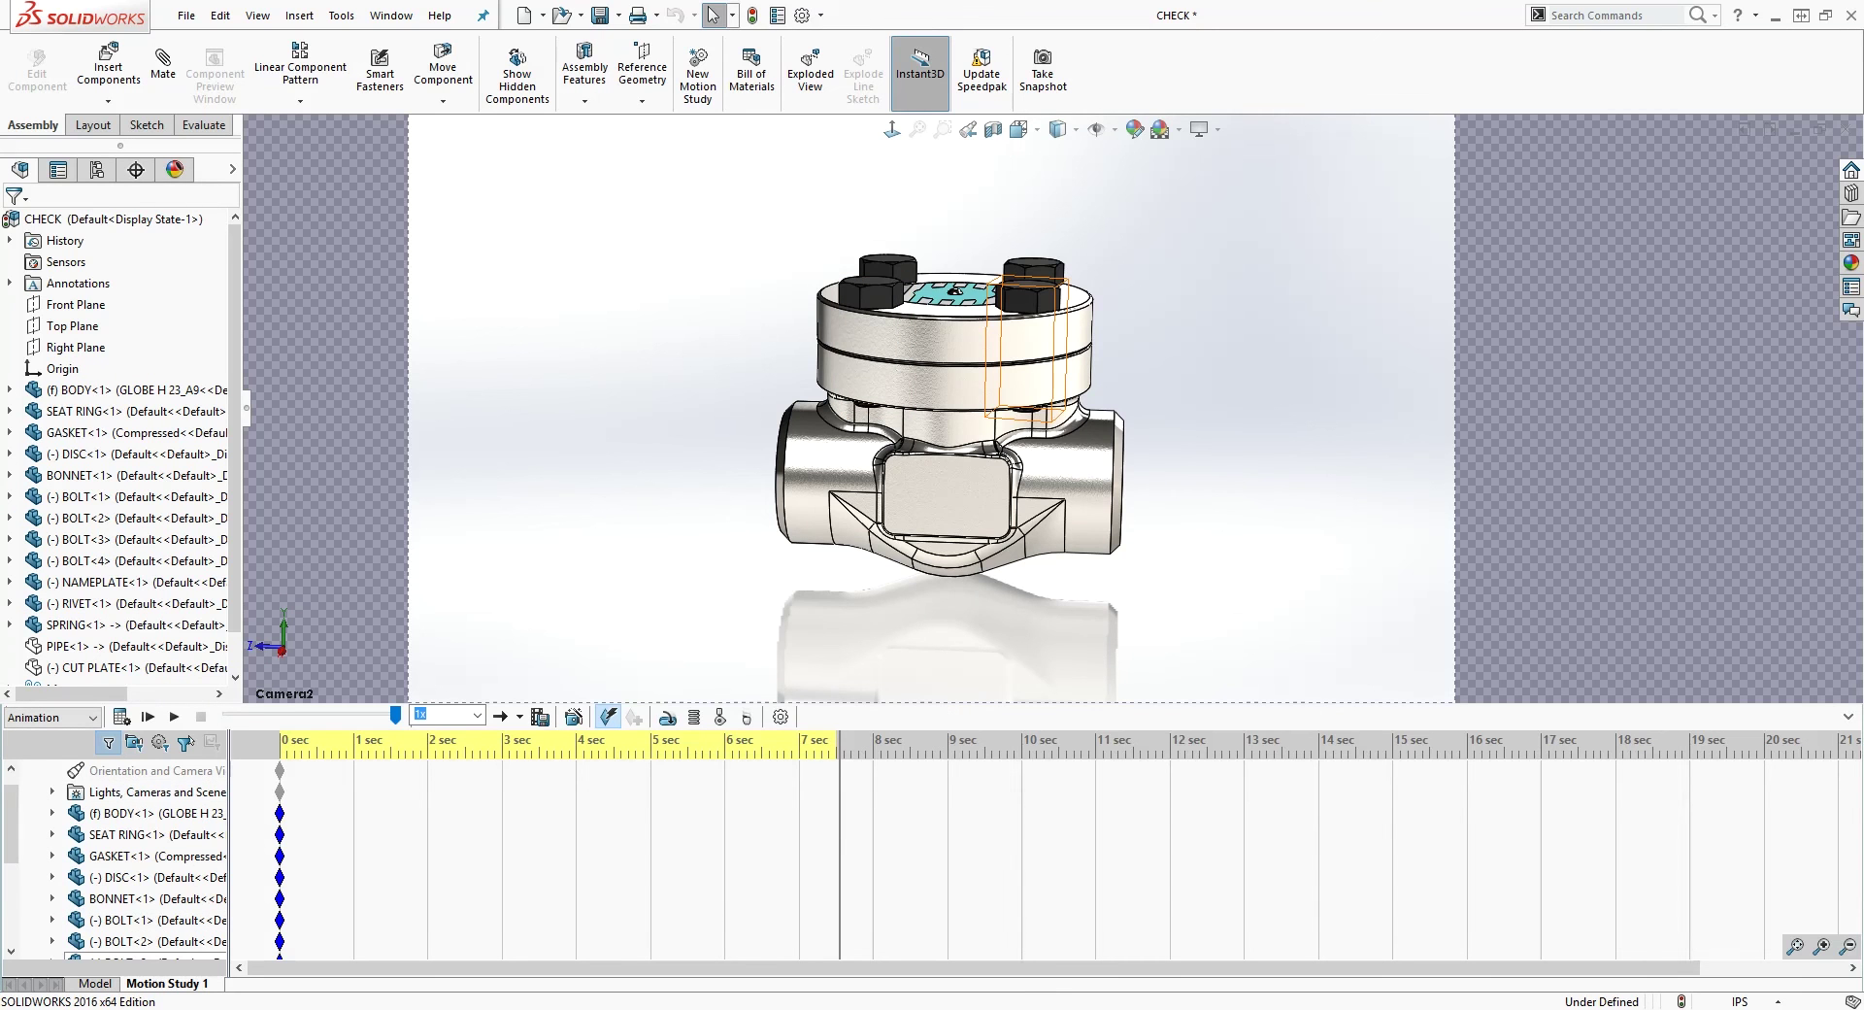
Switch to File Explorer and play the exported valve animation from the Desktop folder
key("alt+Tab")
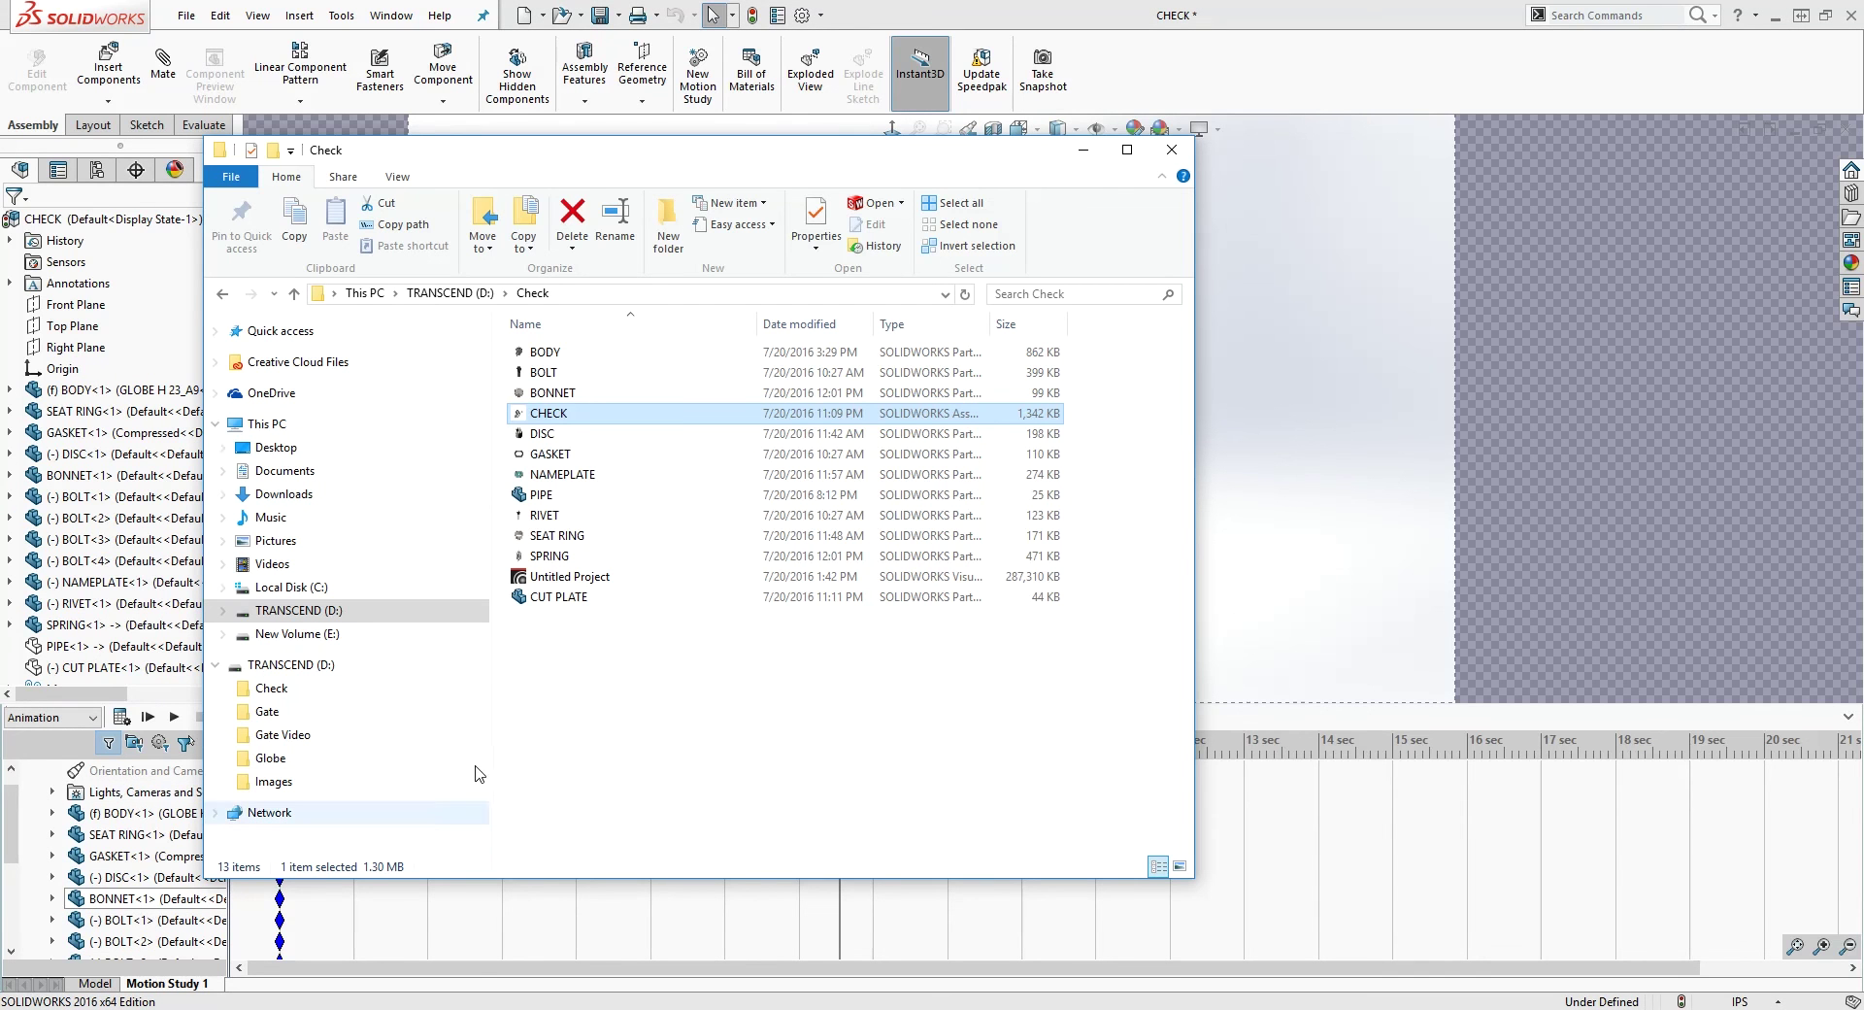
left_click(307, 452)
double_click(679, 349)
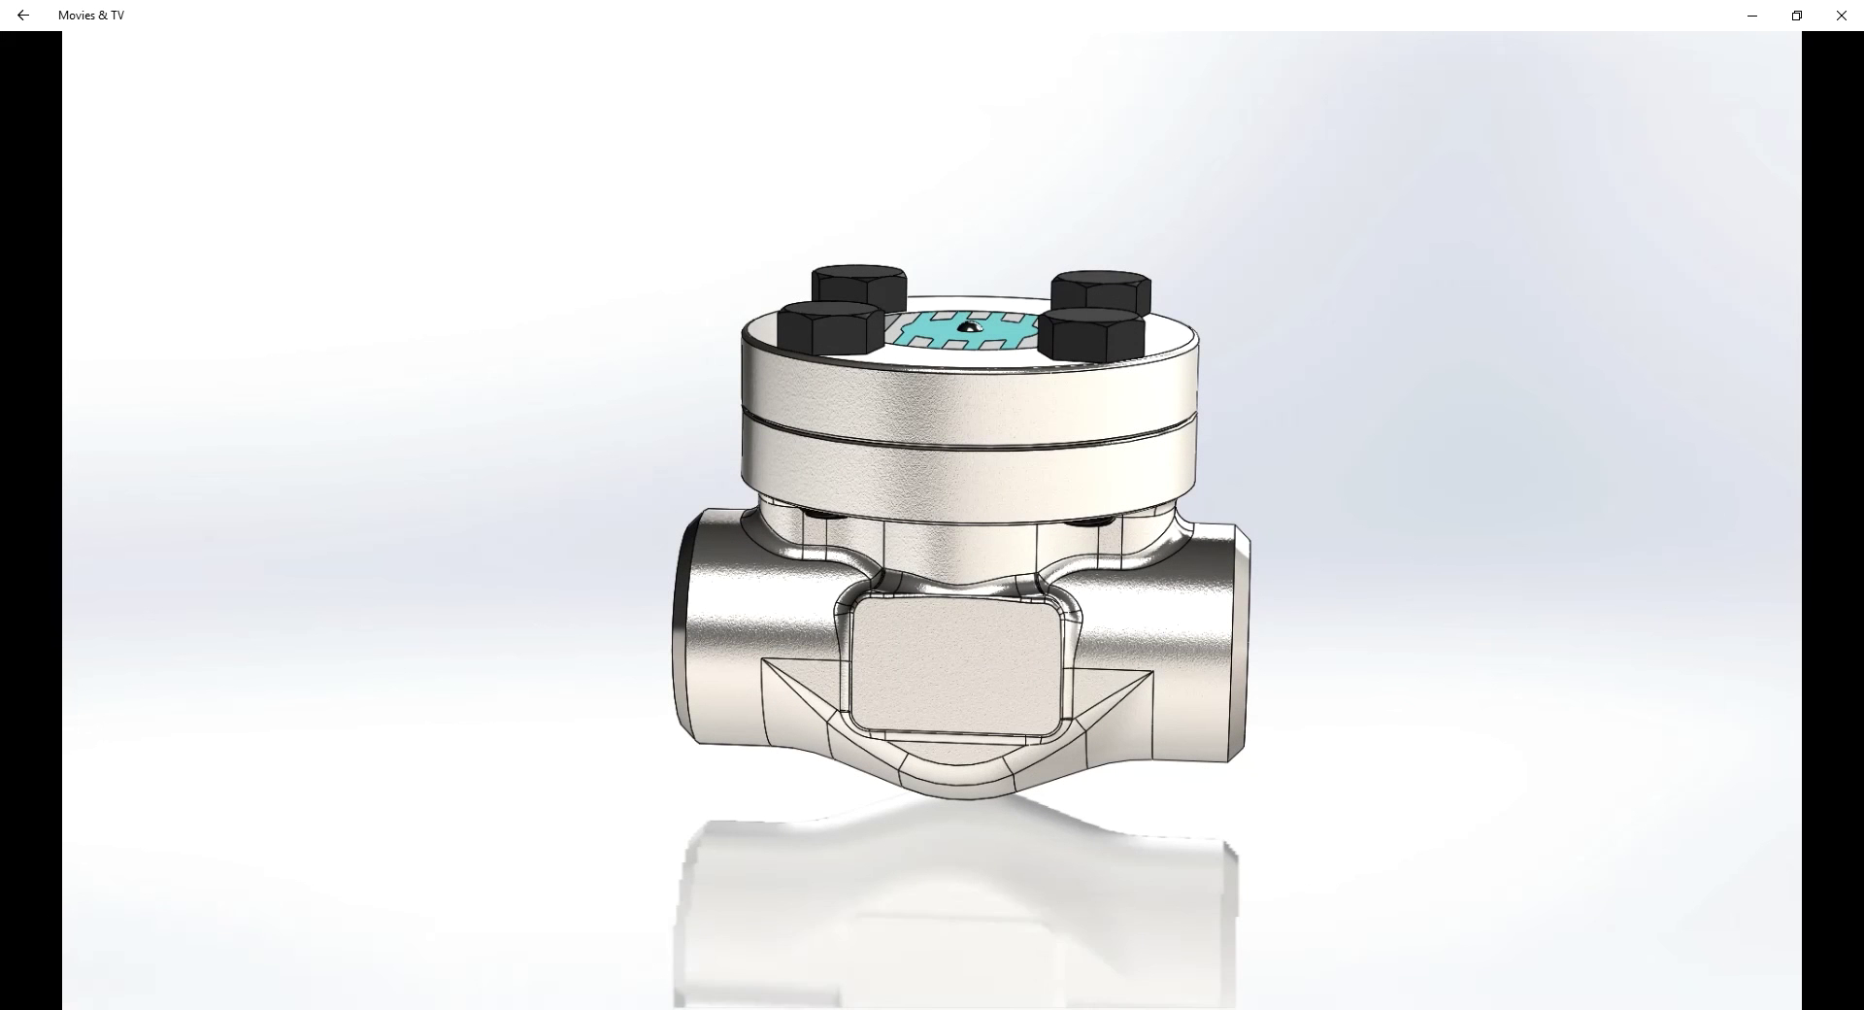